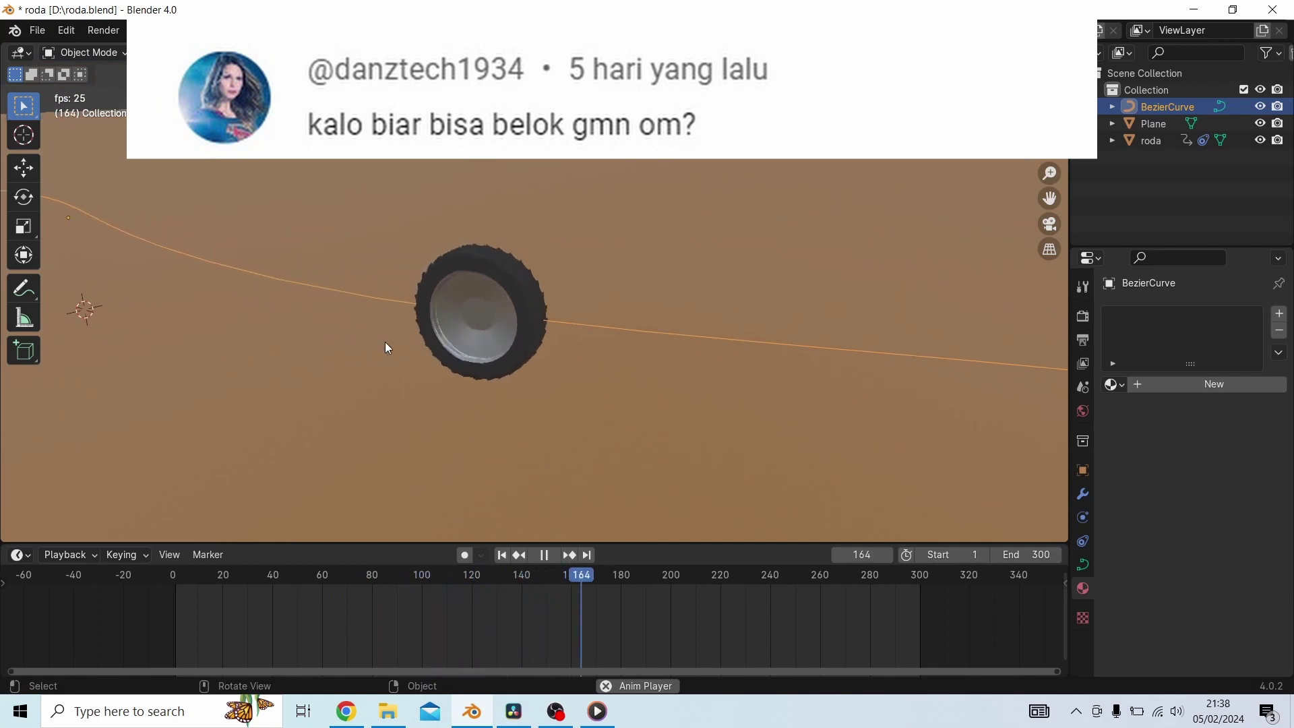
Inspect the playing animation of the wheel following the winding curve across the plane from several angles
middle_click_drag(580, 400, 187, 352)
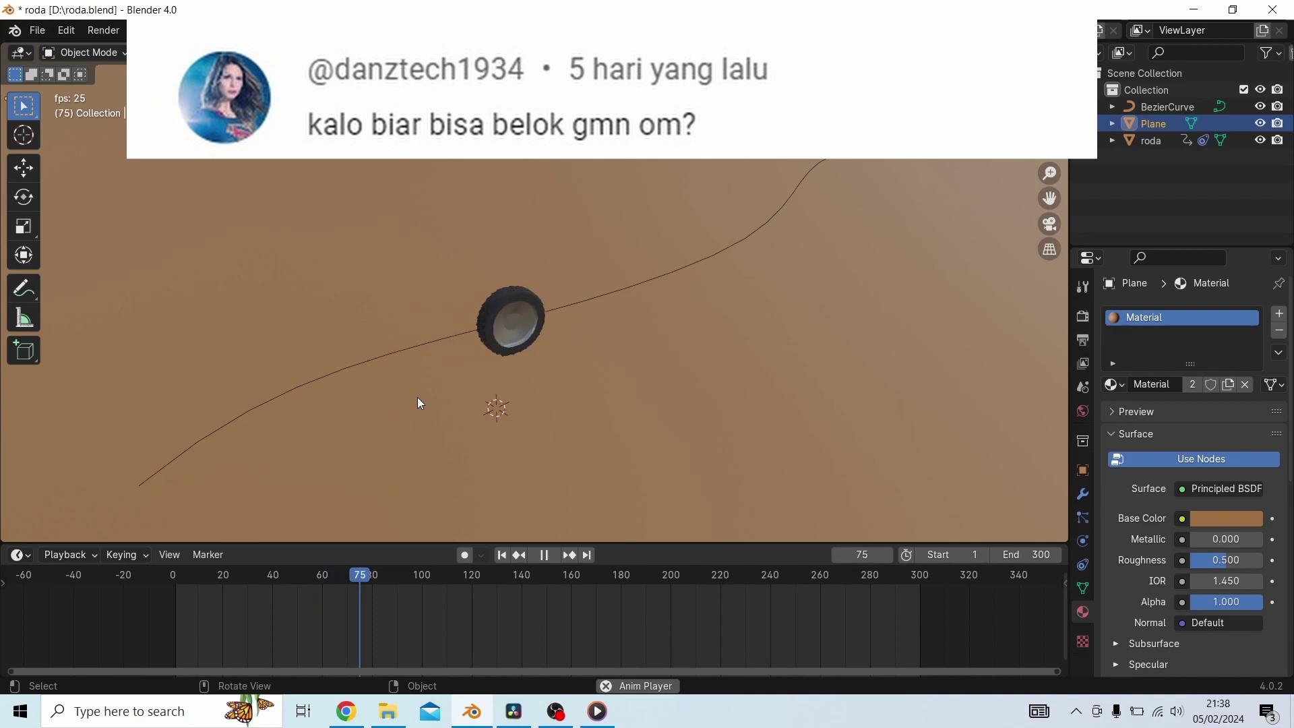
scroll(553, 366, "up", 2)
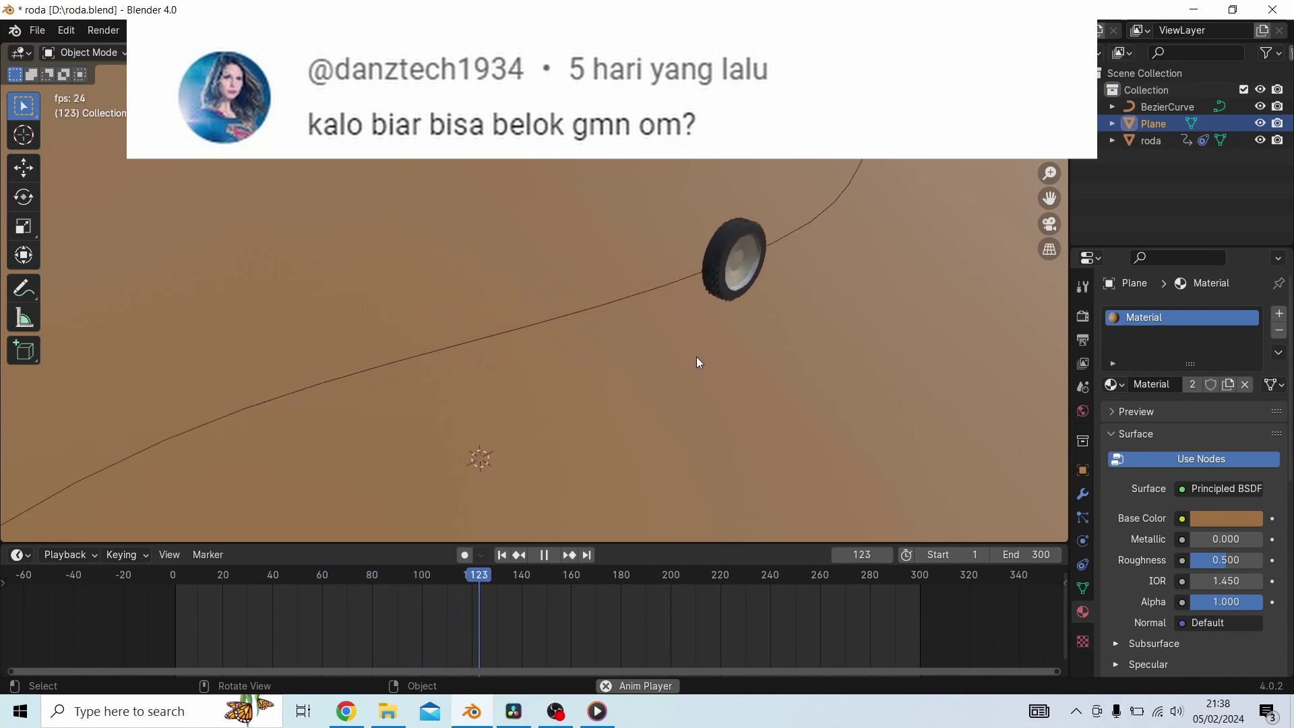
middle_click_drag(708, 342, 509, 343)
left_click(722, 315)
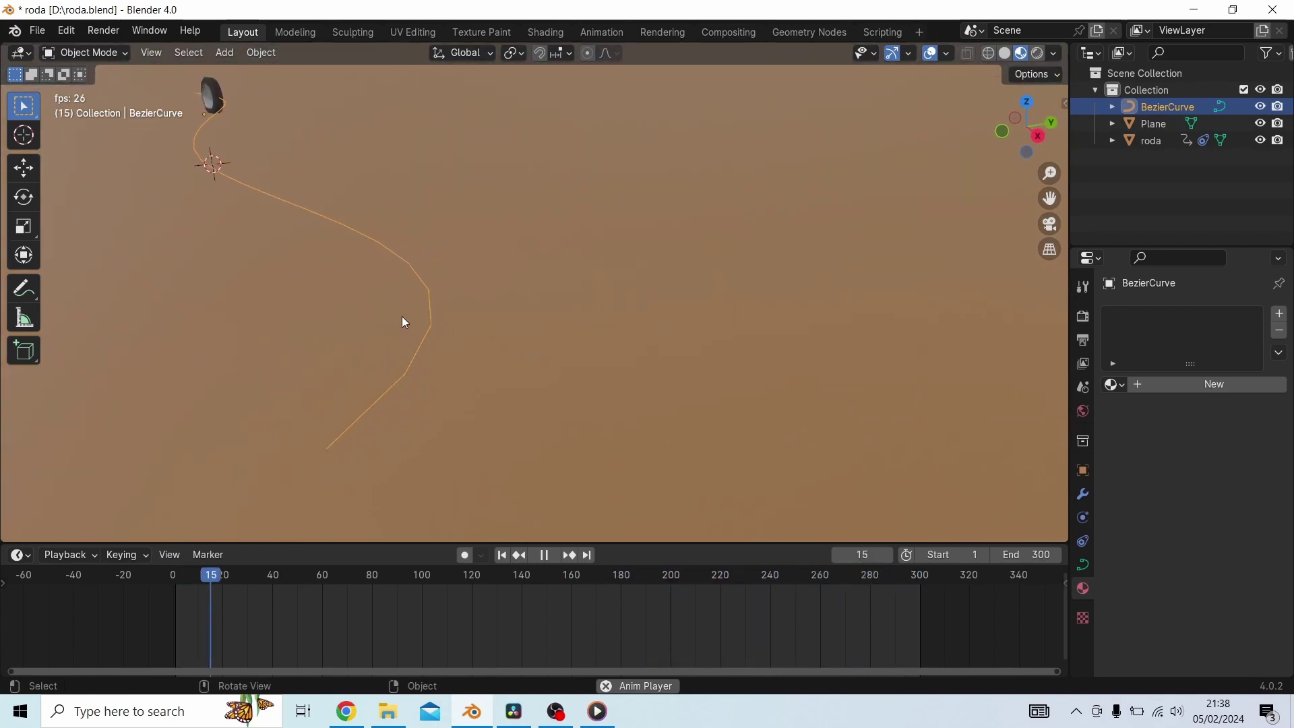
middle_click_drag(405, 321, 373, 340)
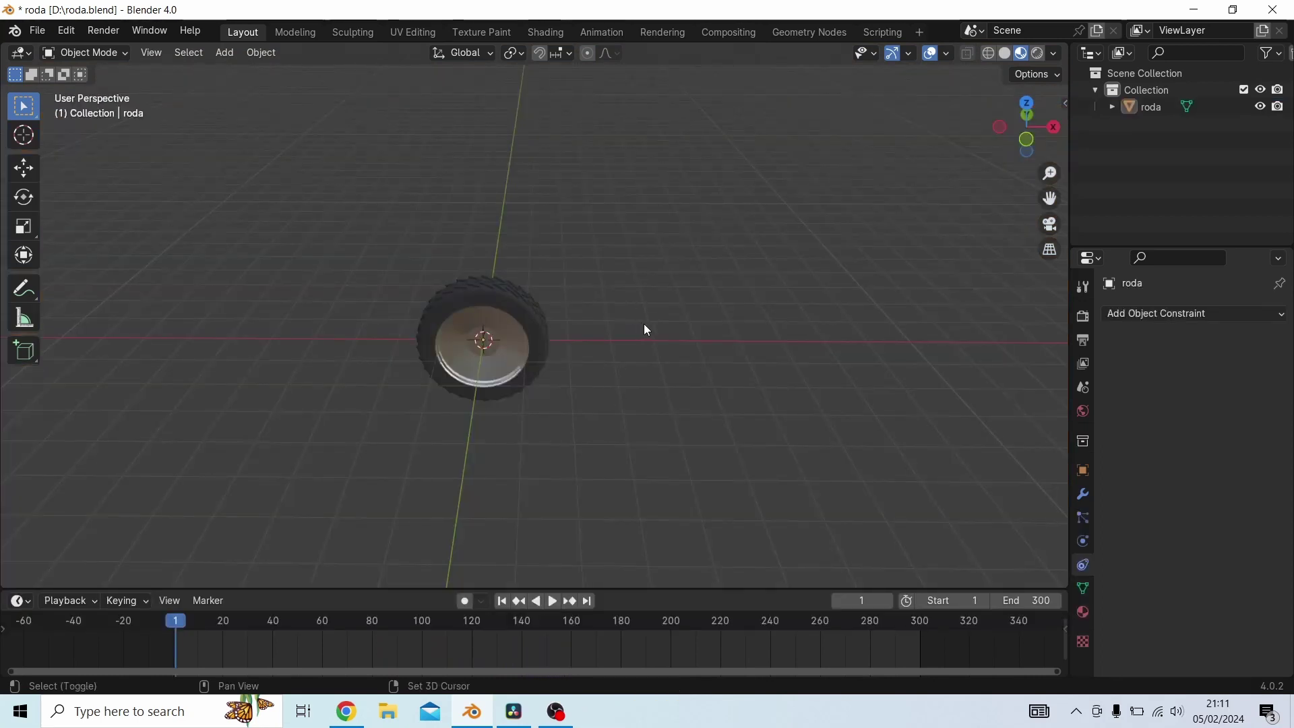
Examine the wheel model from different angles and look at the object constraints available for it
middle_click_drag(644, 324, 782, 317)
scroll(703, 342, "up", 4)
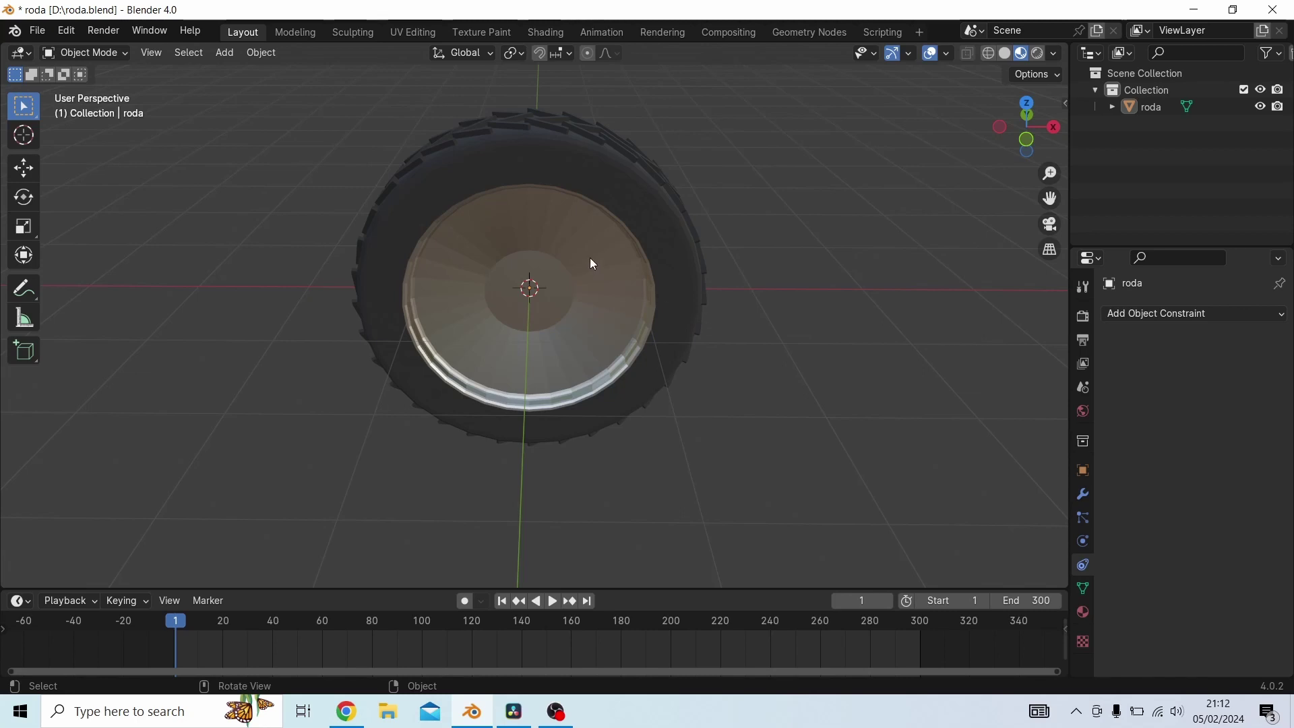
middle_click_drag(593, 264, 664, 292)
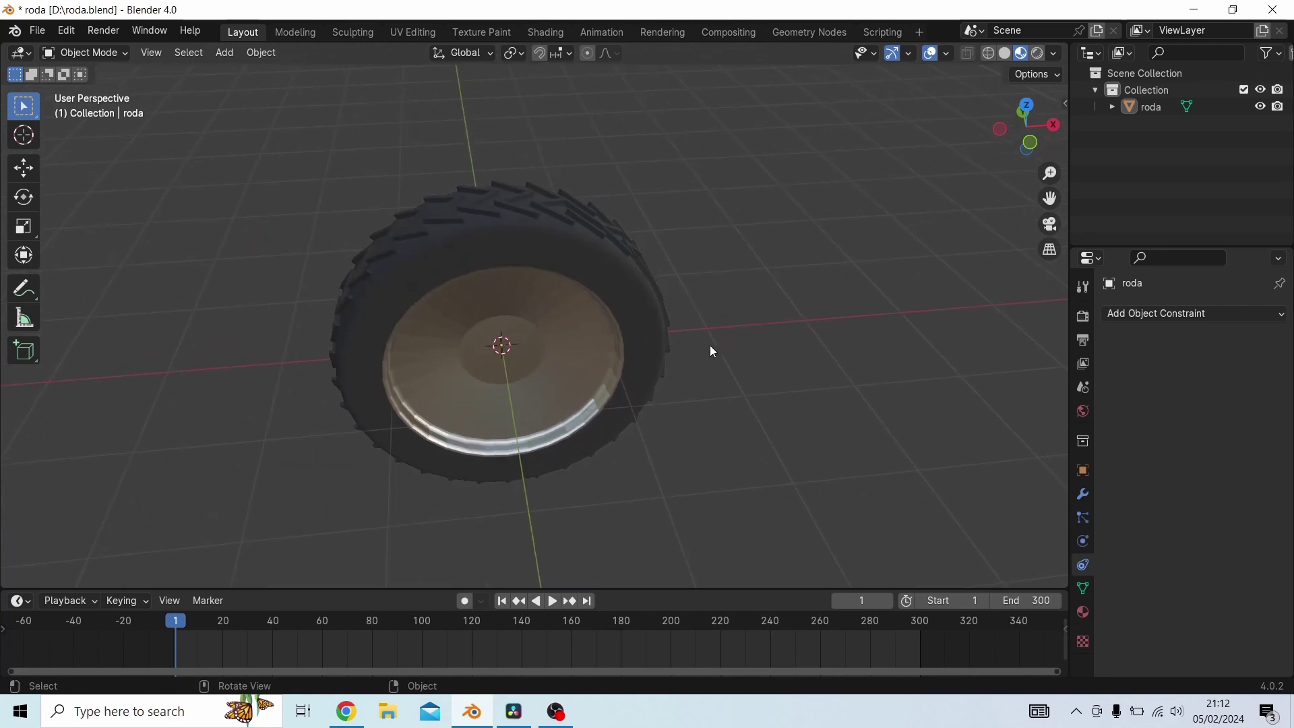
mouse_move(733, 327)
middle_mouse_down()
mouse_move(712, 327)
mouse_move(737, 337)
middle_mouse_up()
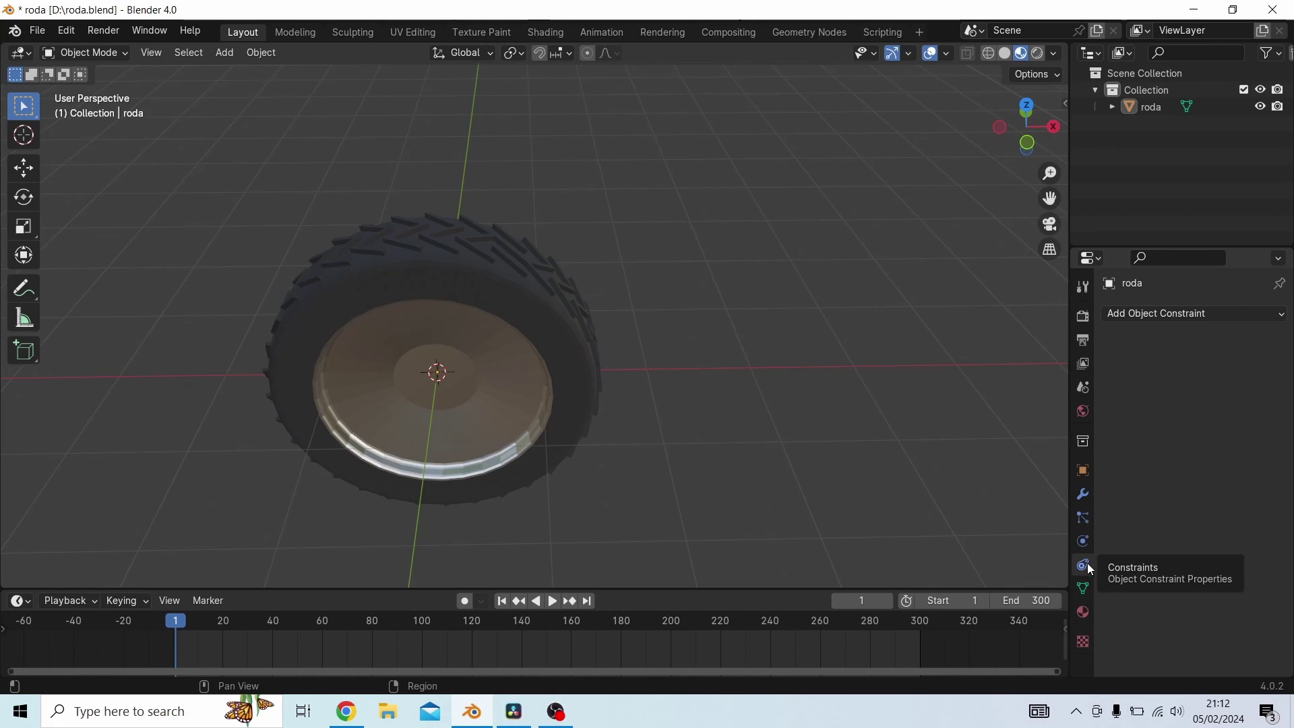
left_click(1176, 313)
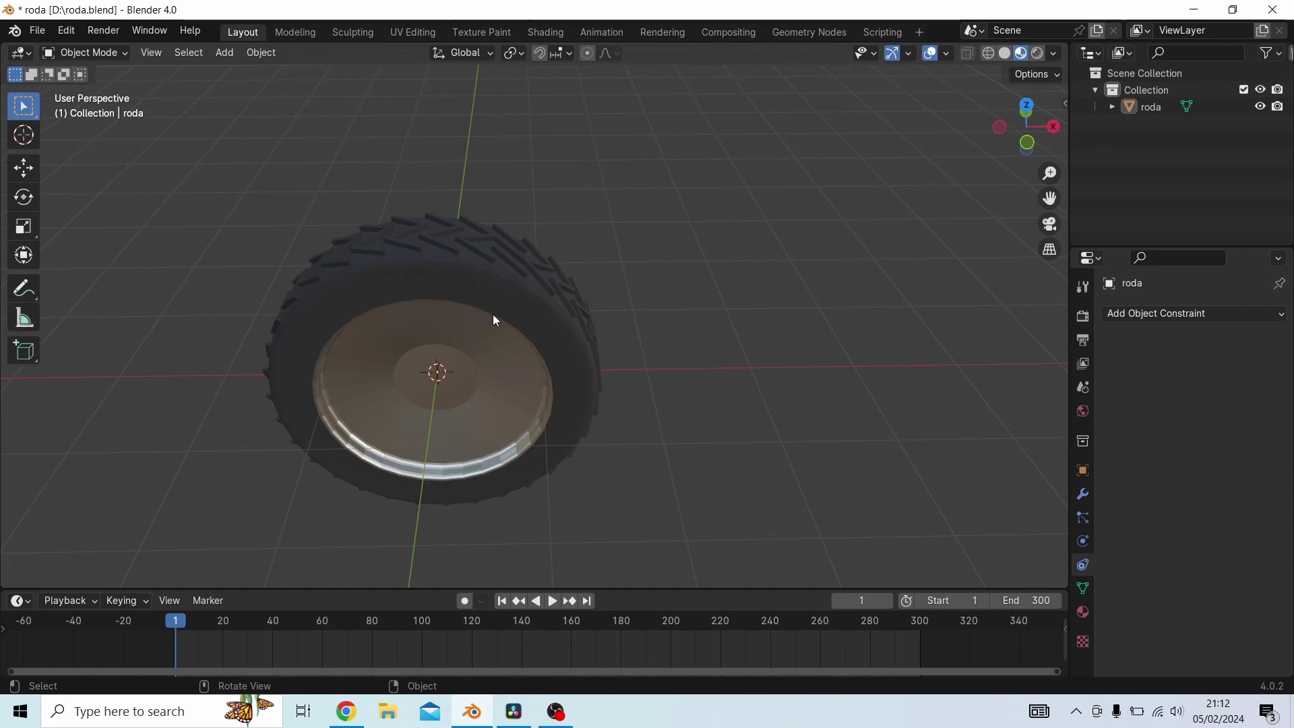
scroll(607, 369, "down", 5)
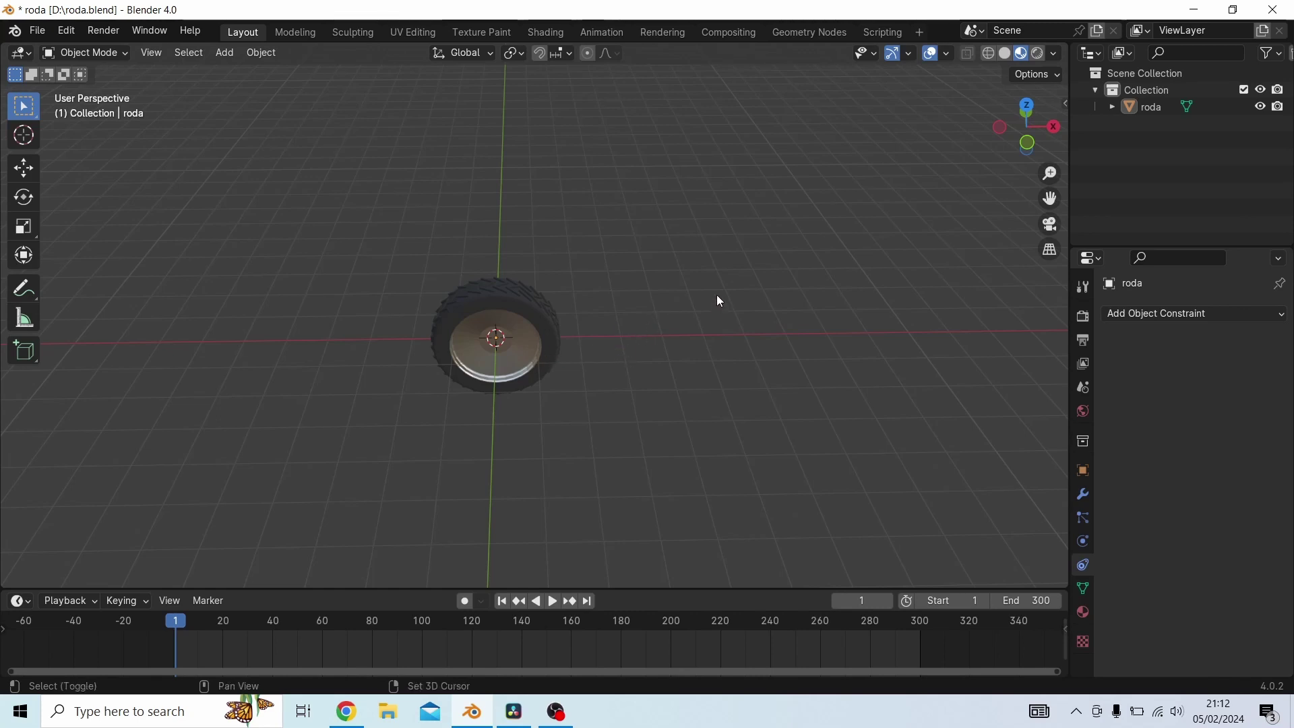
middle_click_drag(716, 298, 659, 294, "shift")
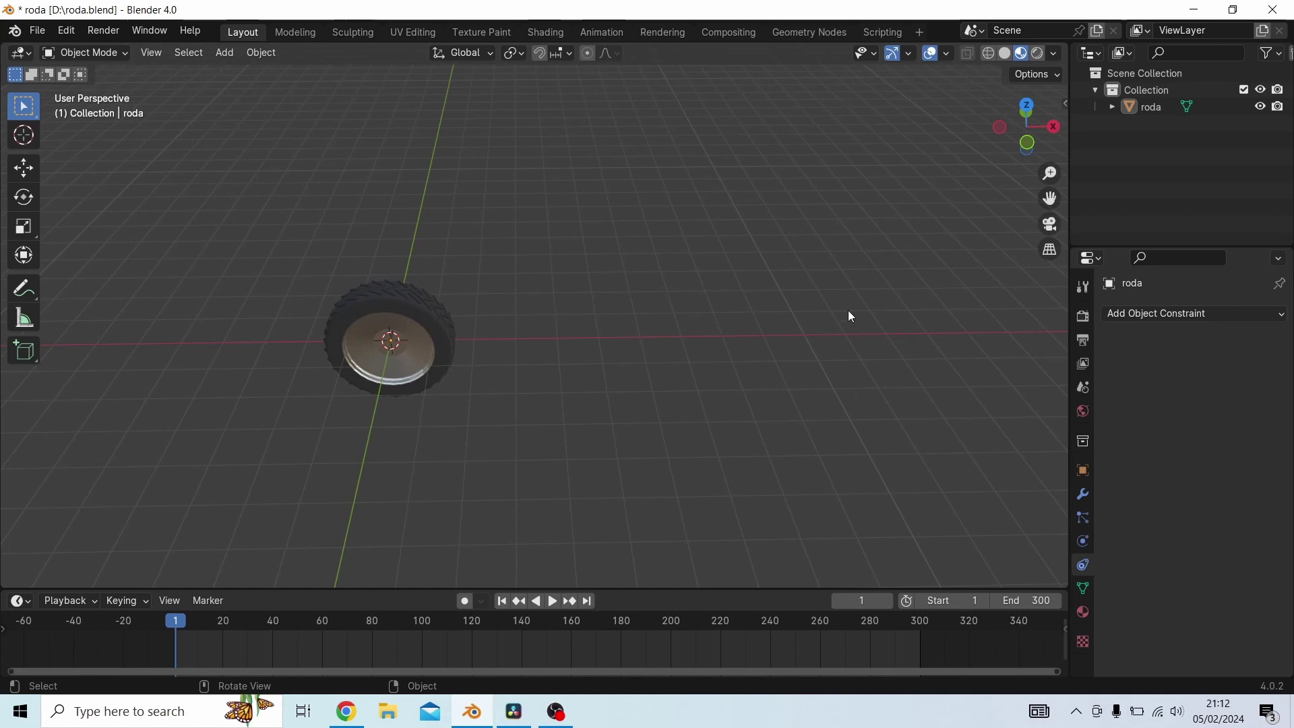
Try rotating the roda wheel 27° about its X axis and reset that rotation to 0°
key("n")
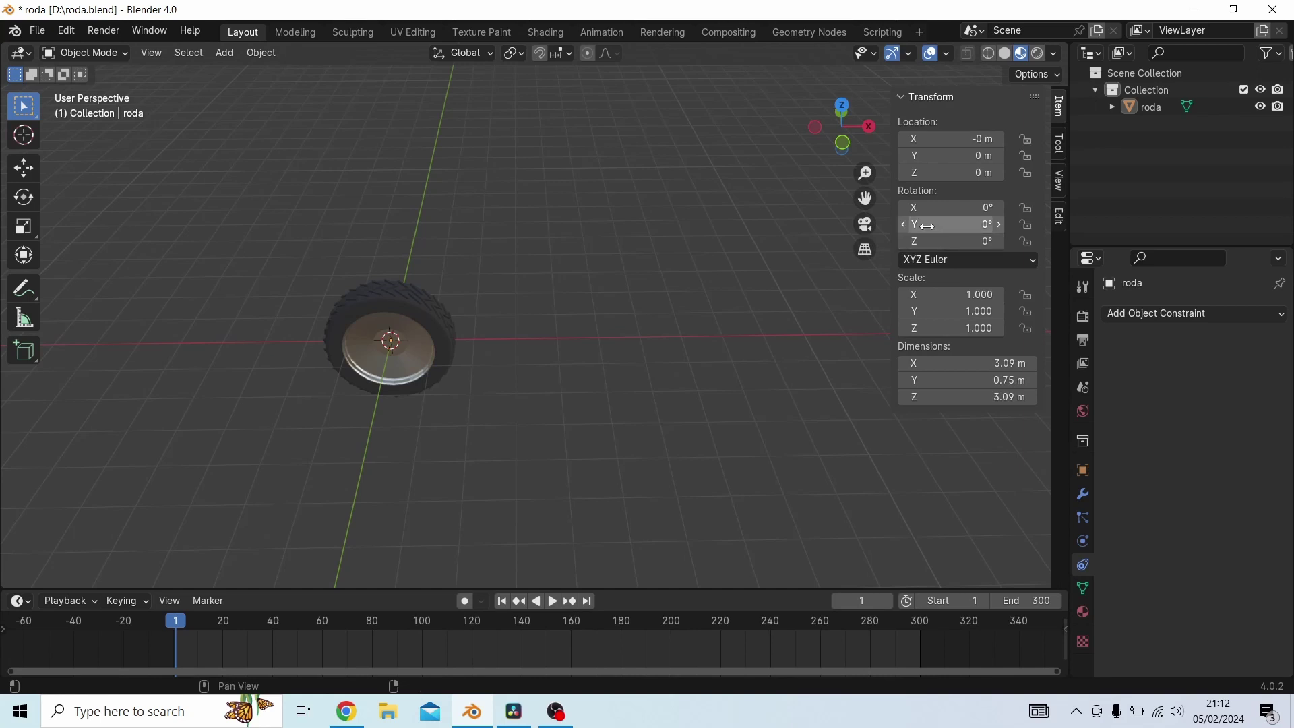
left_click(436, 304)
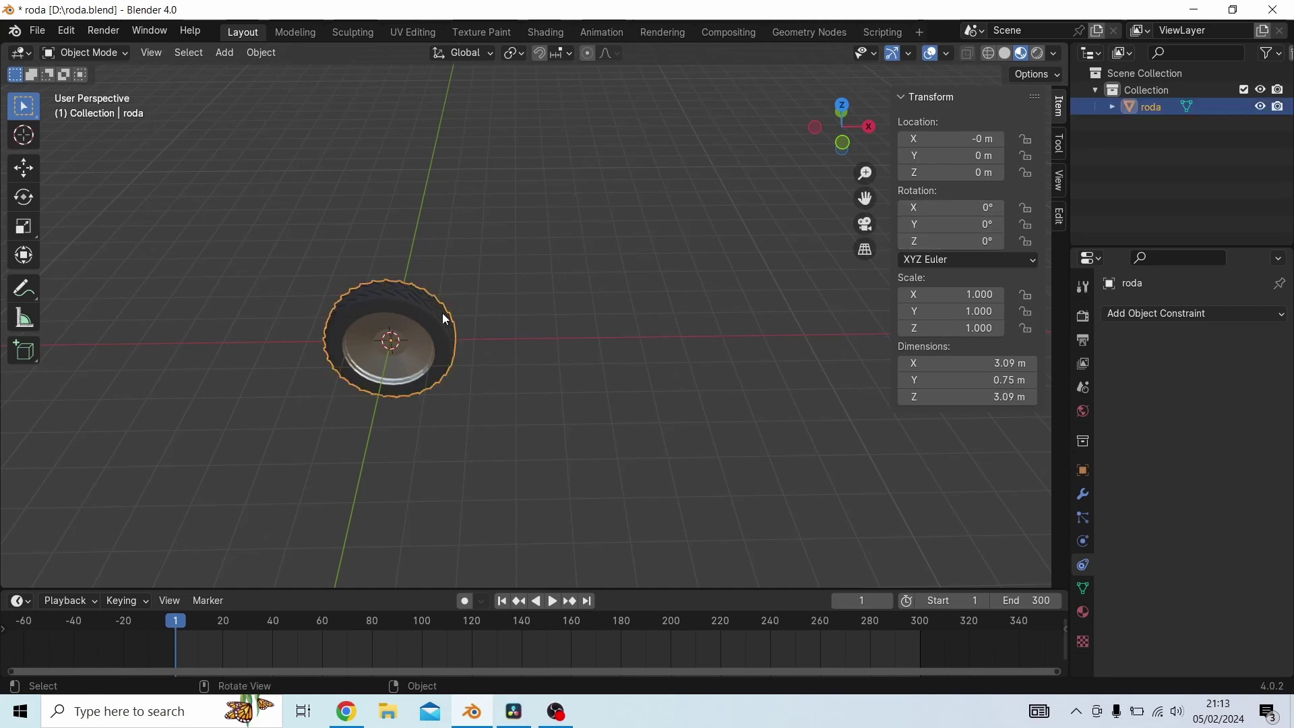
mouse_move(930, 207)
left_mouse_down()
mouse_move(970, 207)
mouse_move(928, 211)
left_mouse_up()
left_click(929, 211)
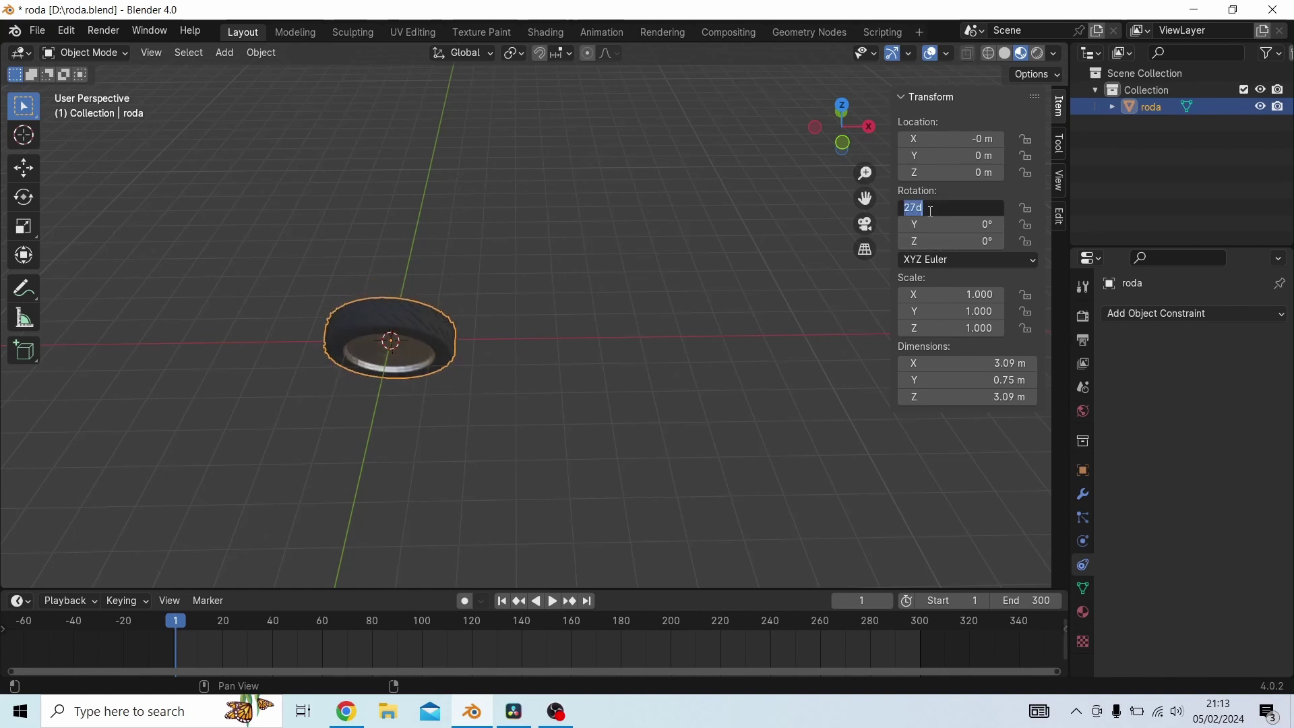
type("0")
key("Return")
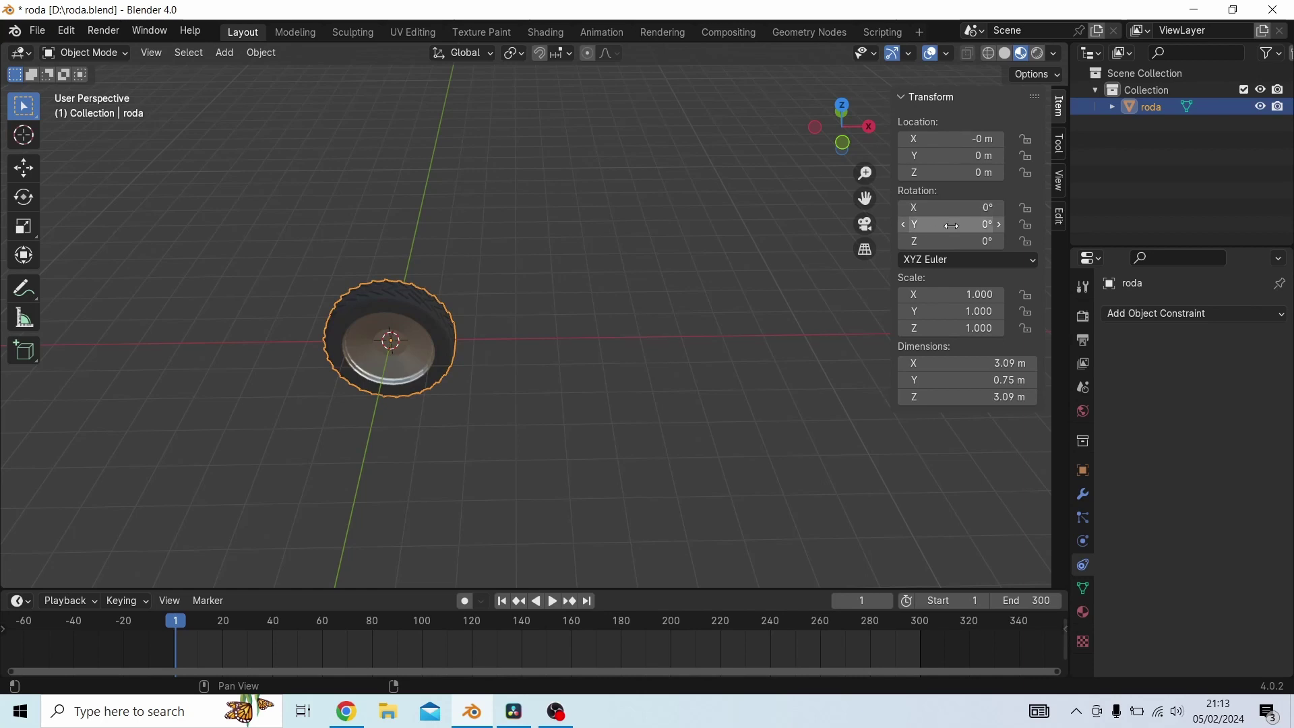
Rotate the roda wheel about its Y axis to 369° and deselect it
left_click_drag(937, 224, 1056, 225)
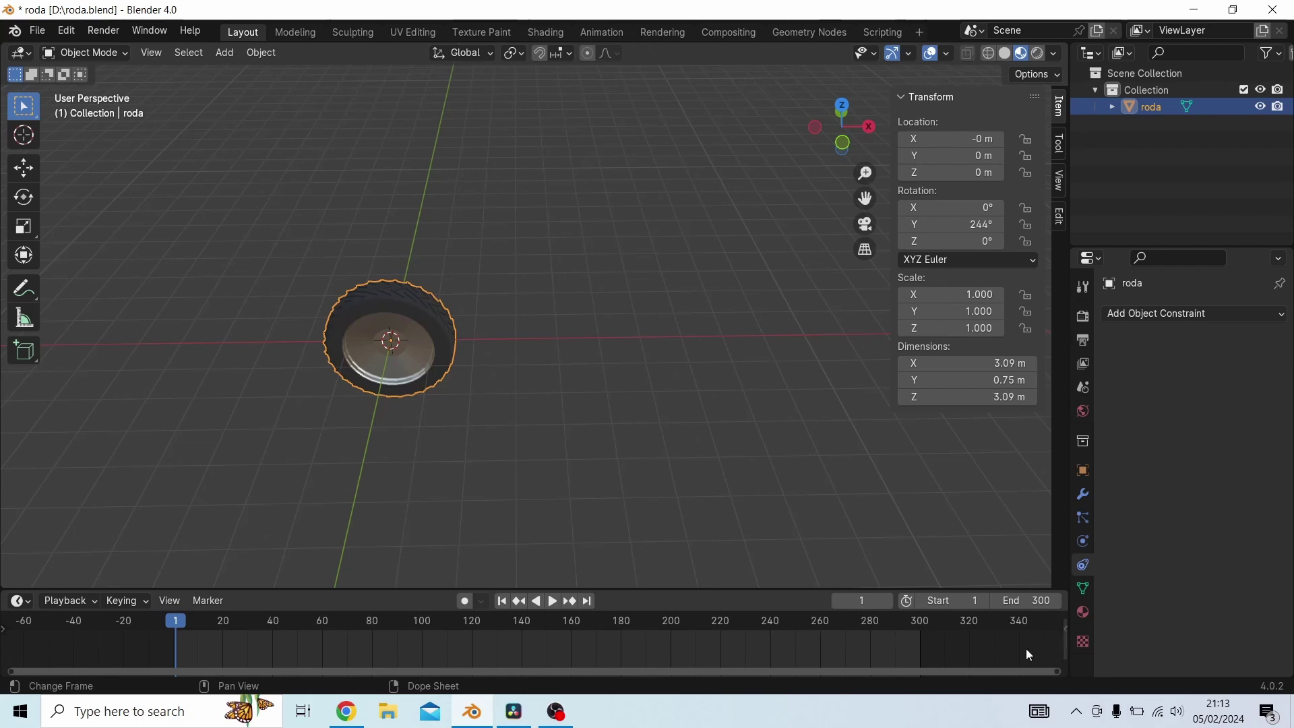
left_click(1023, 601)
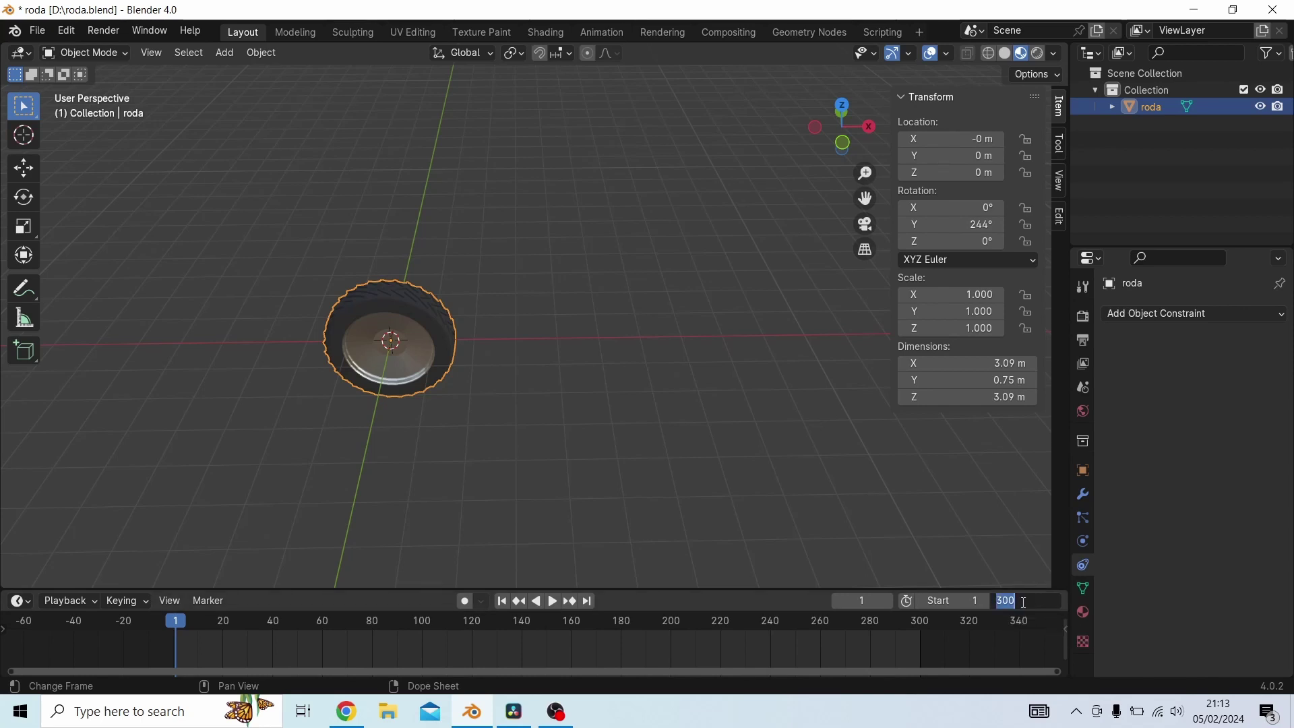
left_click(826, 555)
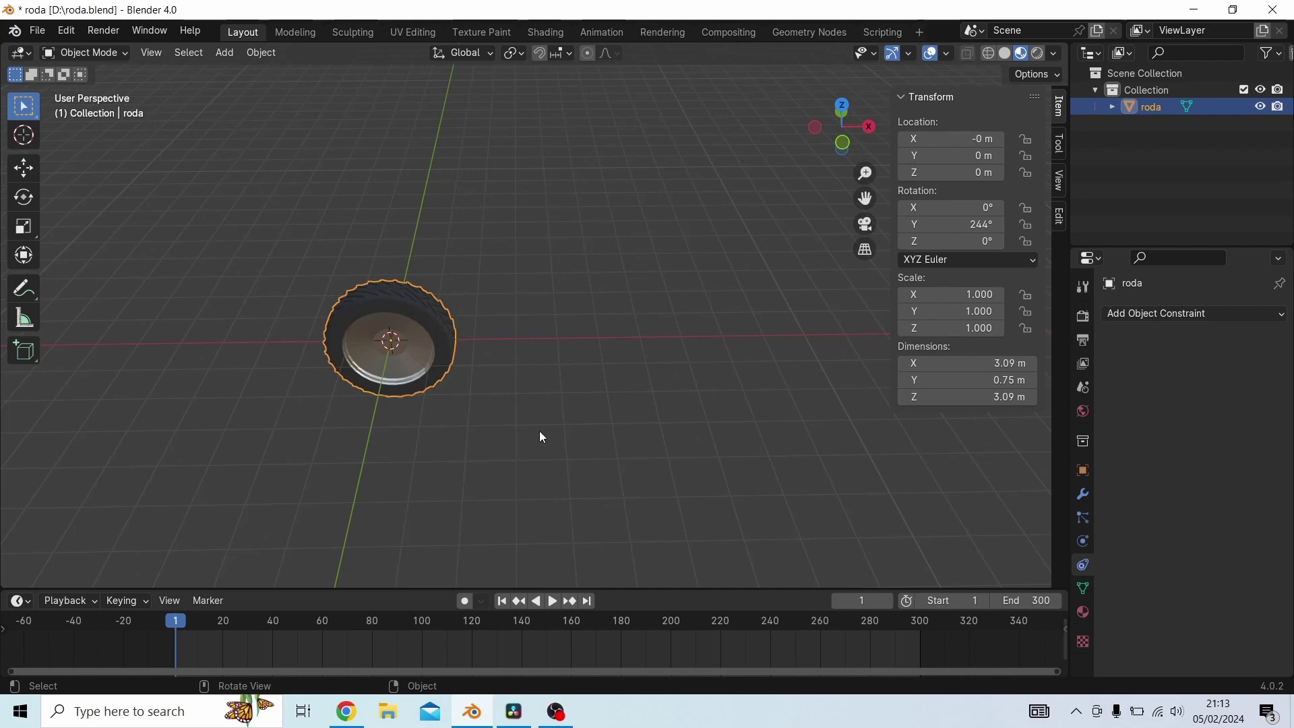
middle_click_drag(616, 386, 540, 371, "shift")
scroll(453, 424, "up", 2)
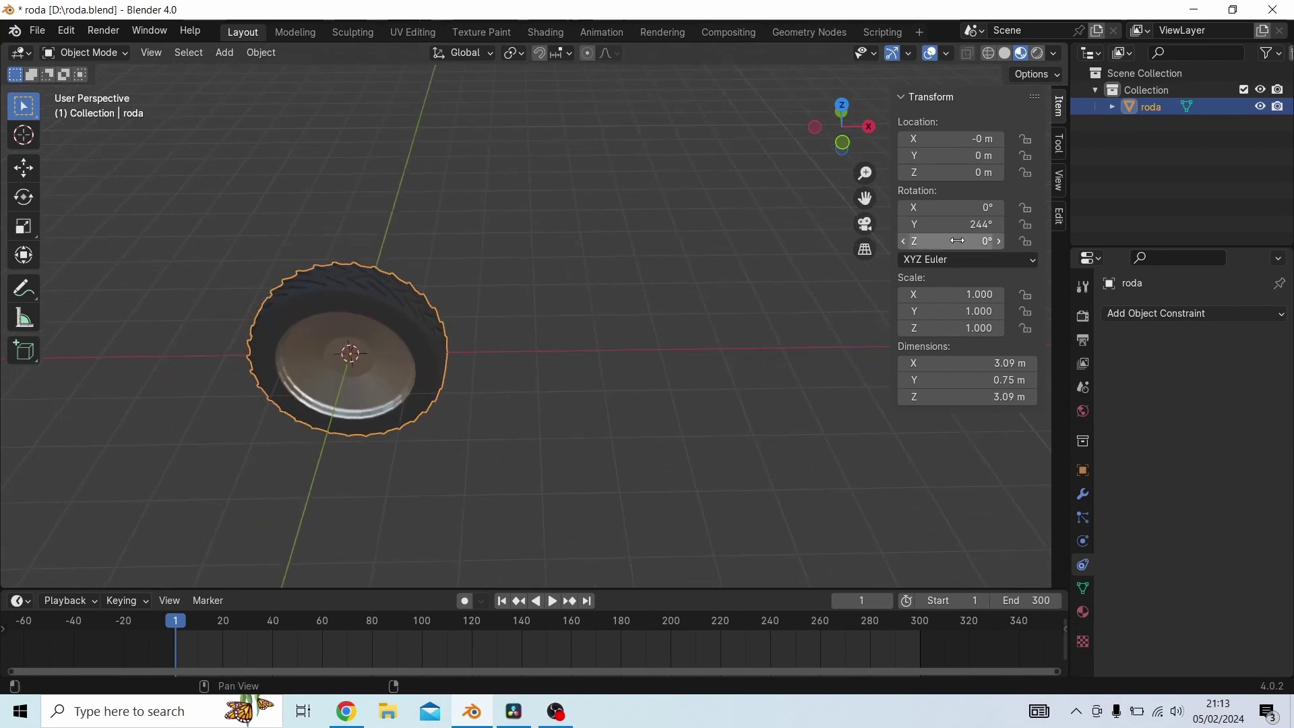
mouse_move(964, 224)
left_mouse_down()
mouse_move(1038, 223)
mouse_move(947, 224)
left_mouse_up()
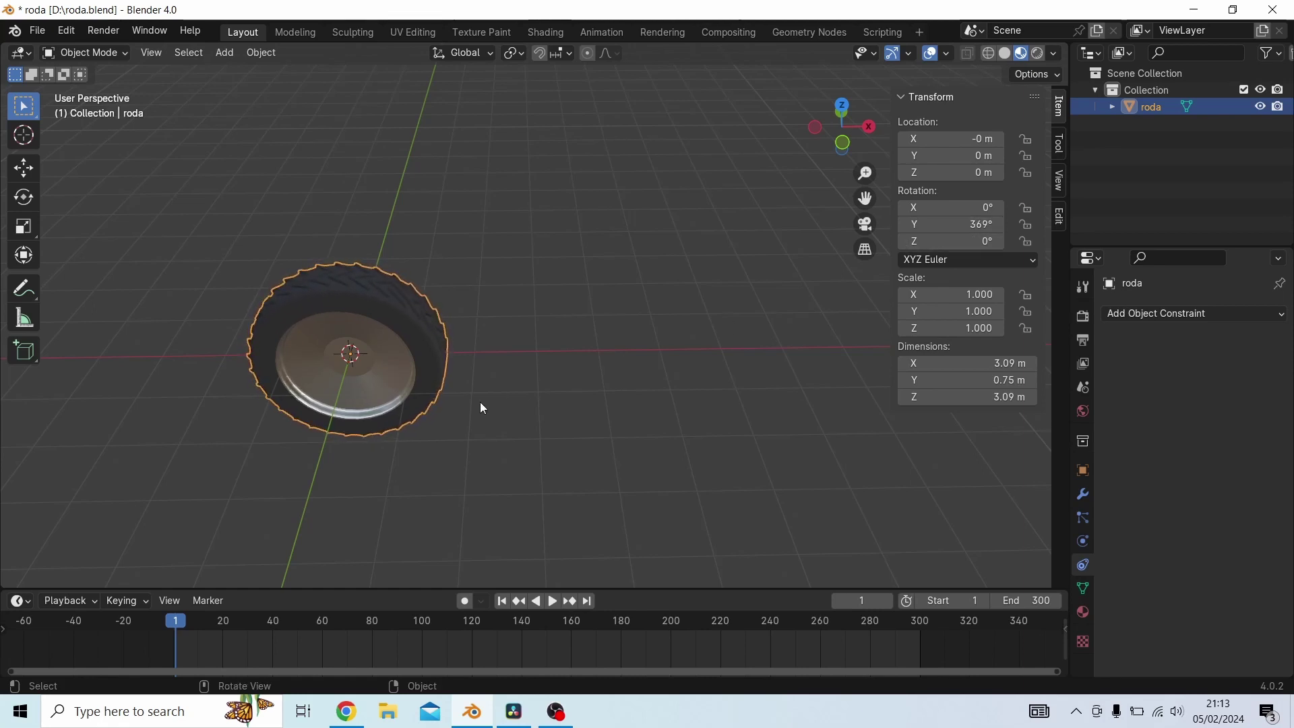
left_click(582, 343)
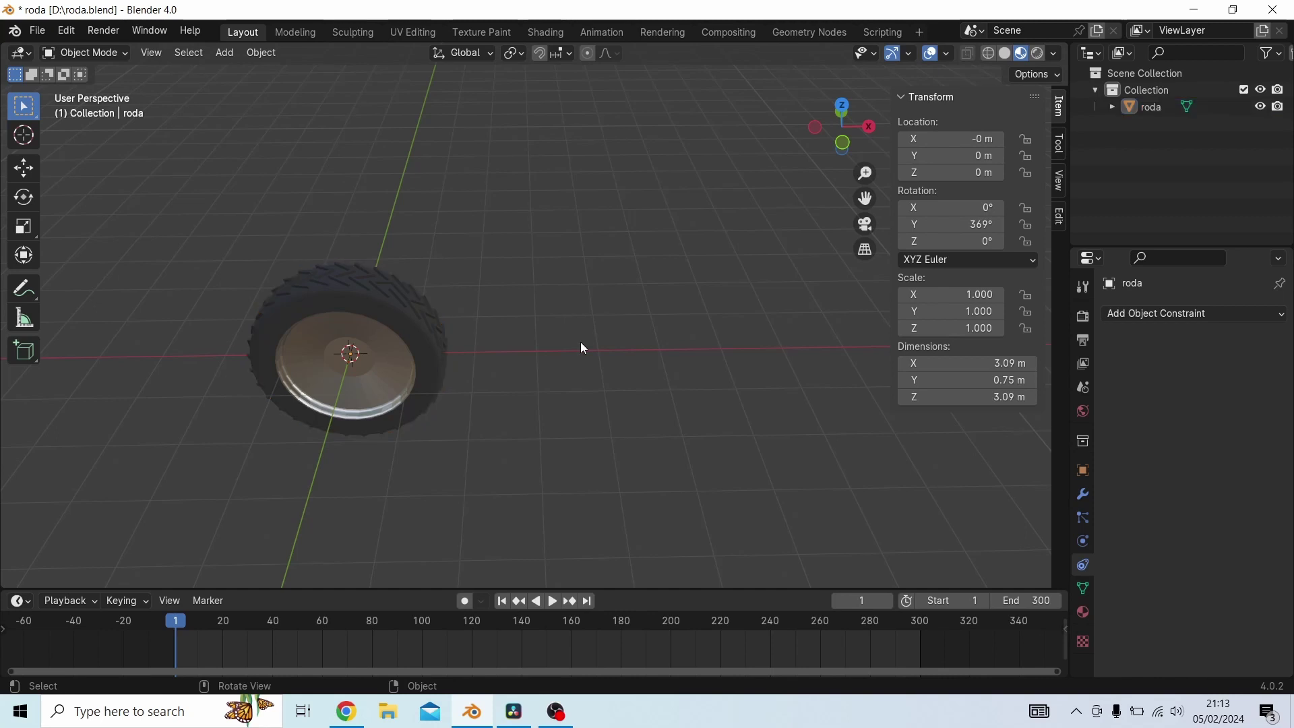
key("n")
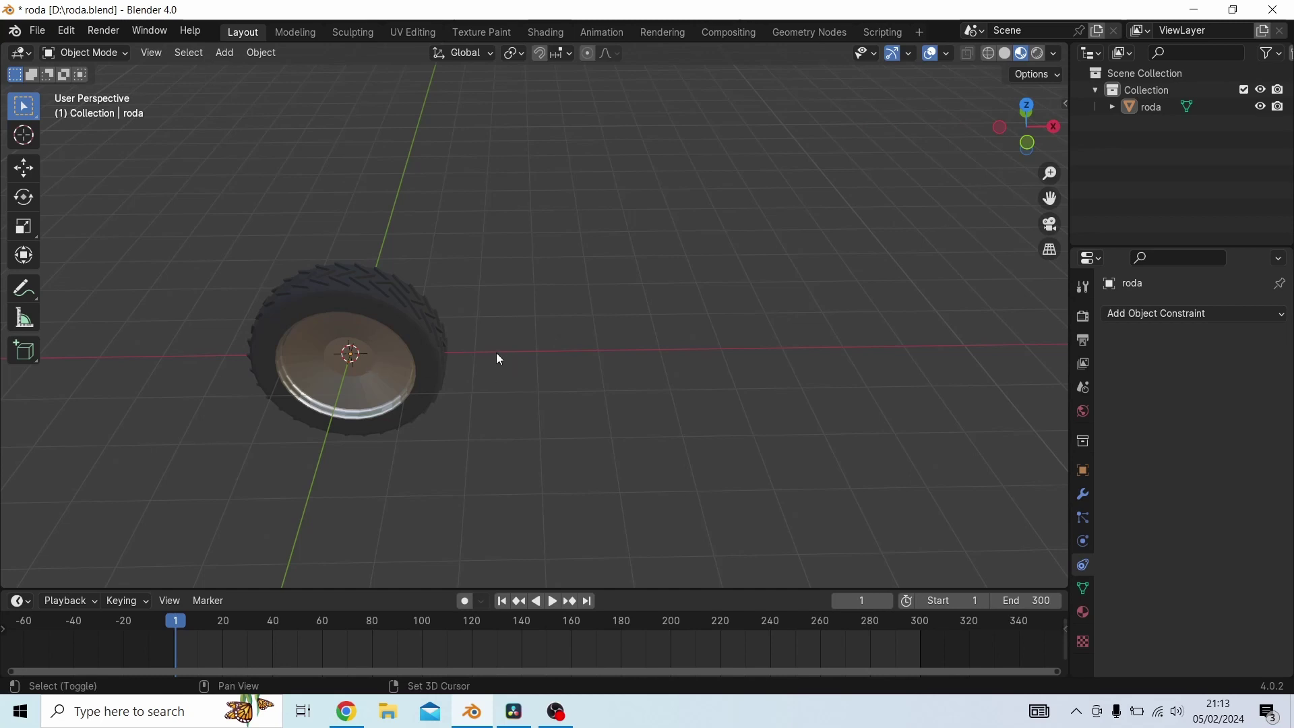
Add a Bezier curve at the wheel's centre and display the scene in wireframe
key("shift+a")
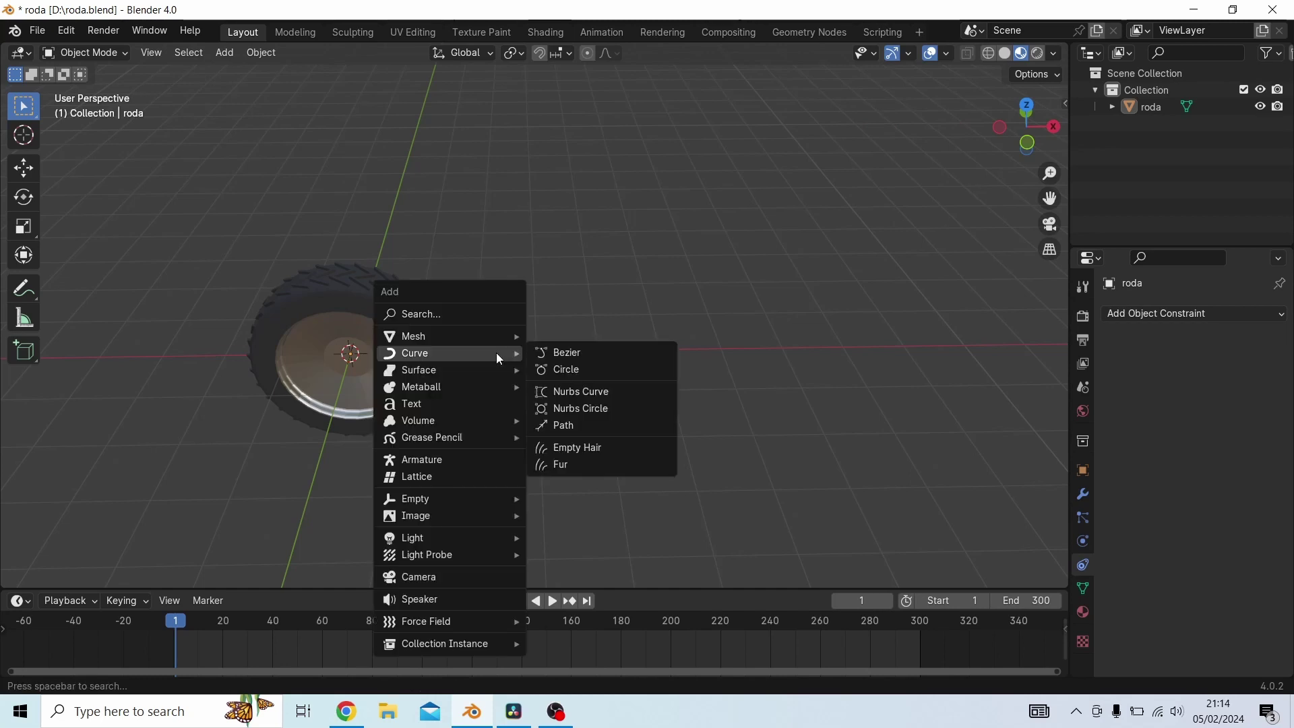
mouse_move(427, 362)
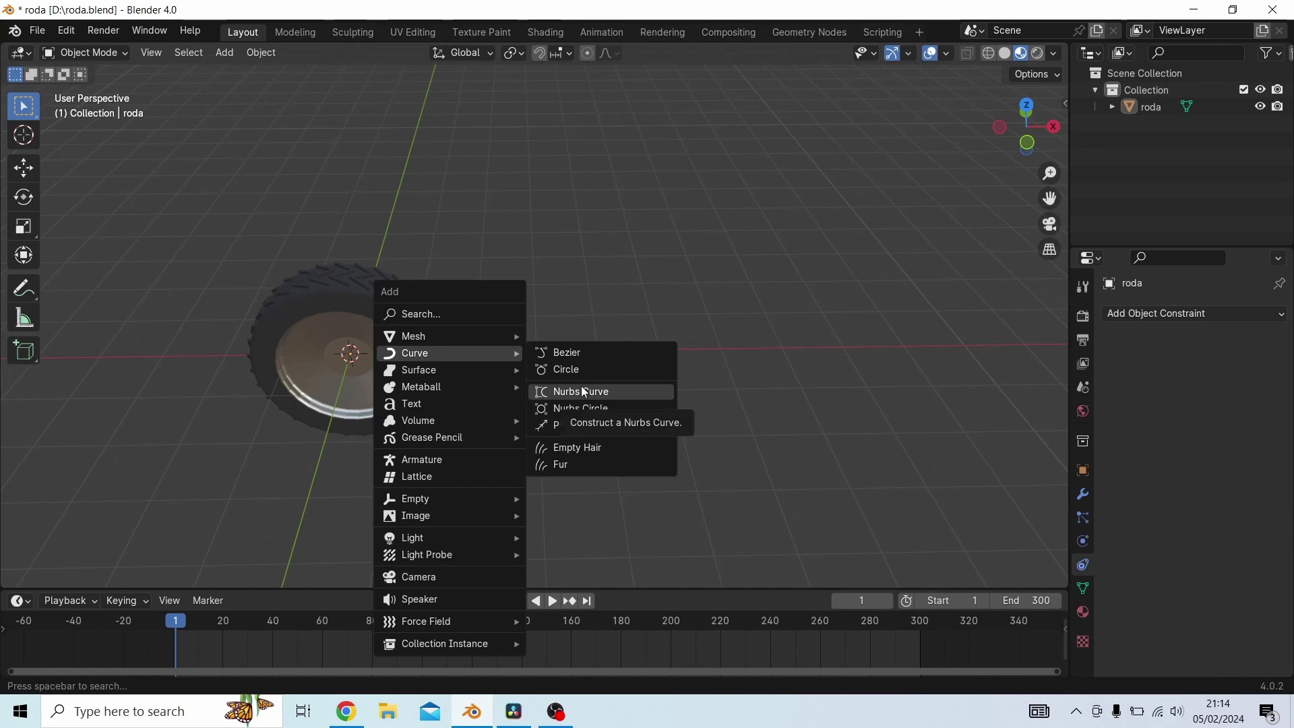
left_click(568, 354)
middle_click_drag(354, 427, 423, 364)
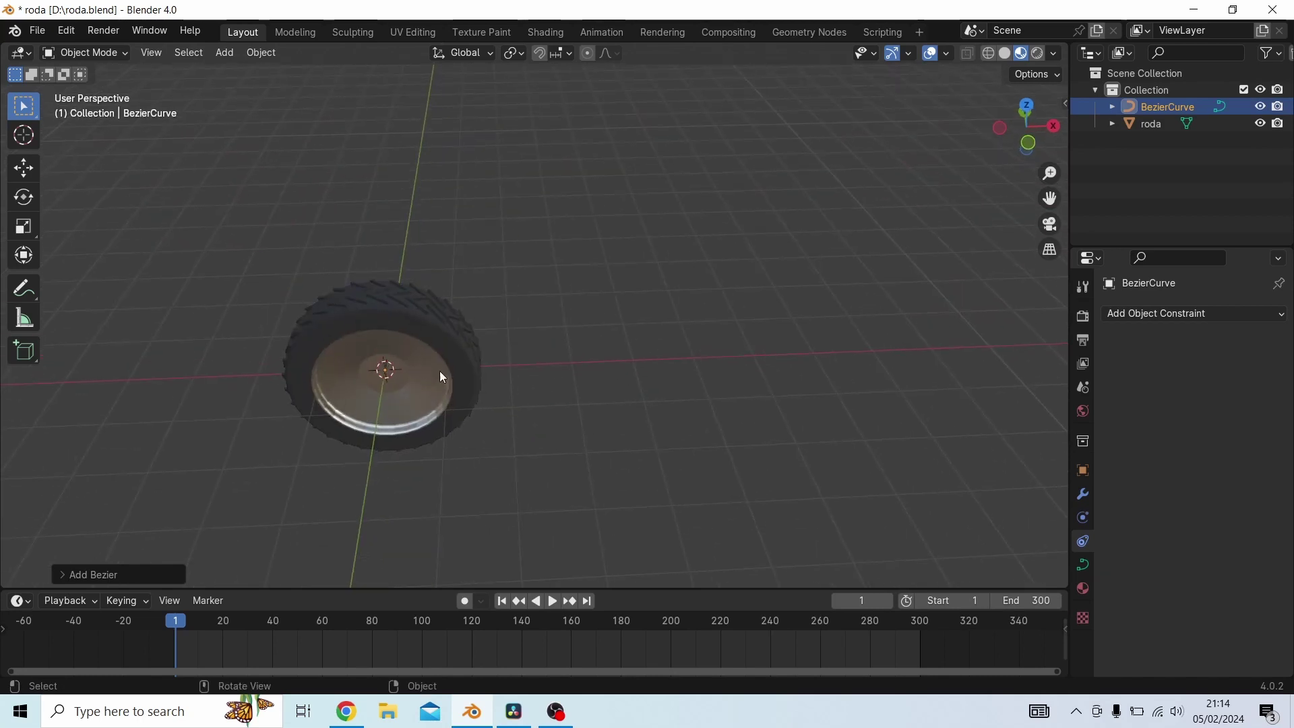
left_click(989, 54)
scroll(402, 376, "up", 6)
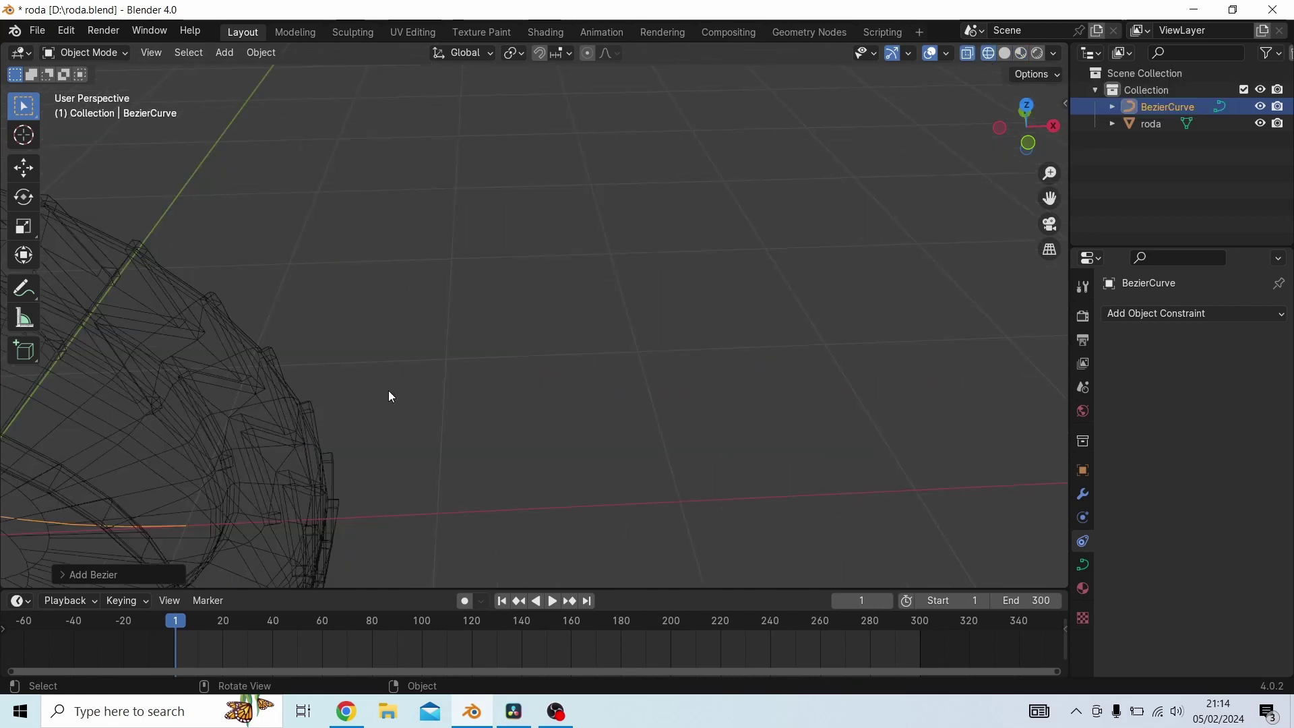
scroll(381, 378, "down", 6)
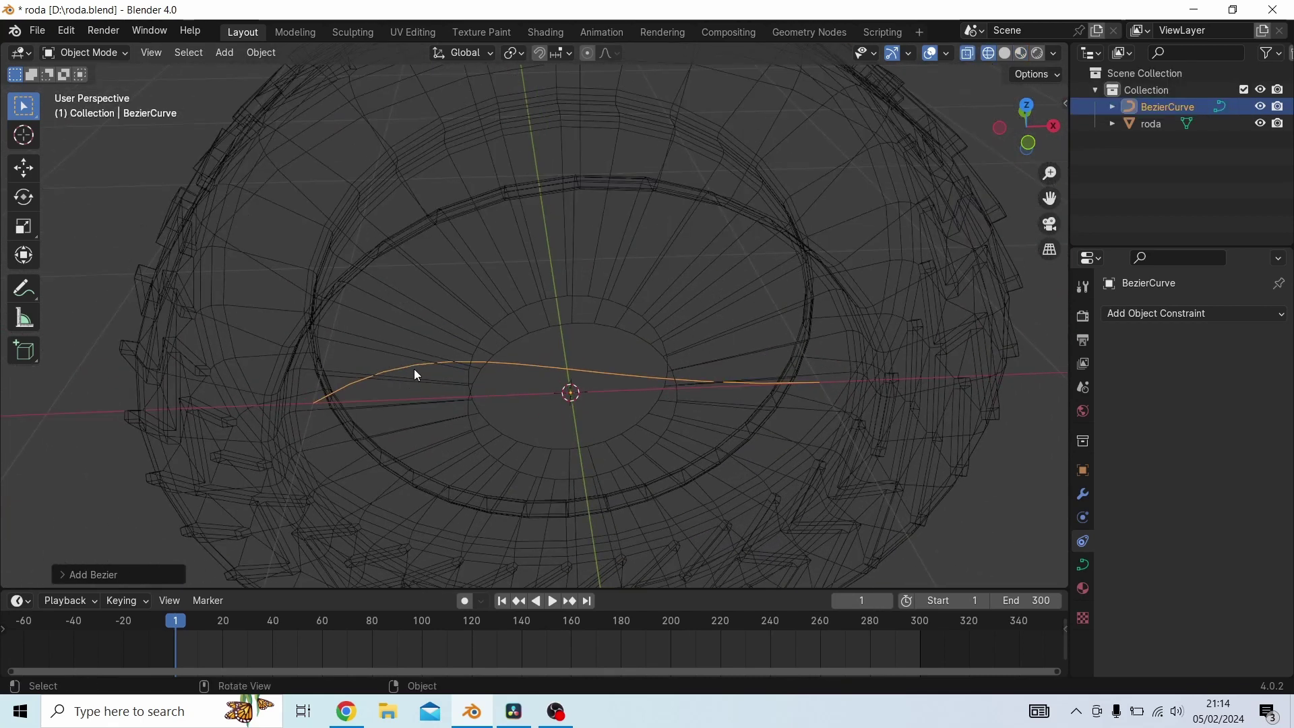
Scale the Bezier curve up uniformly so it extends far beyond the wheel on both sides
scroll(711, 384, "down", 6)
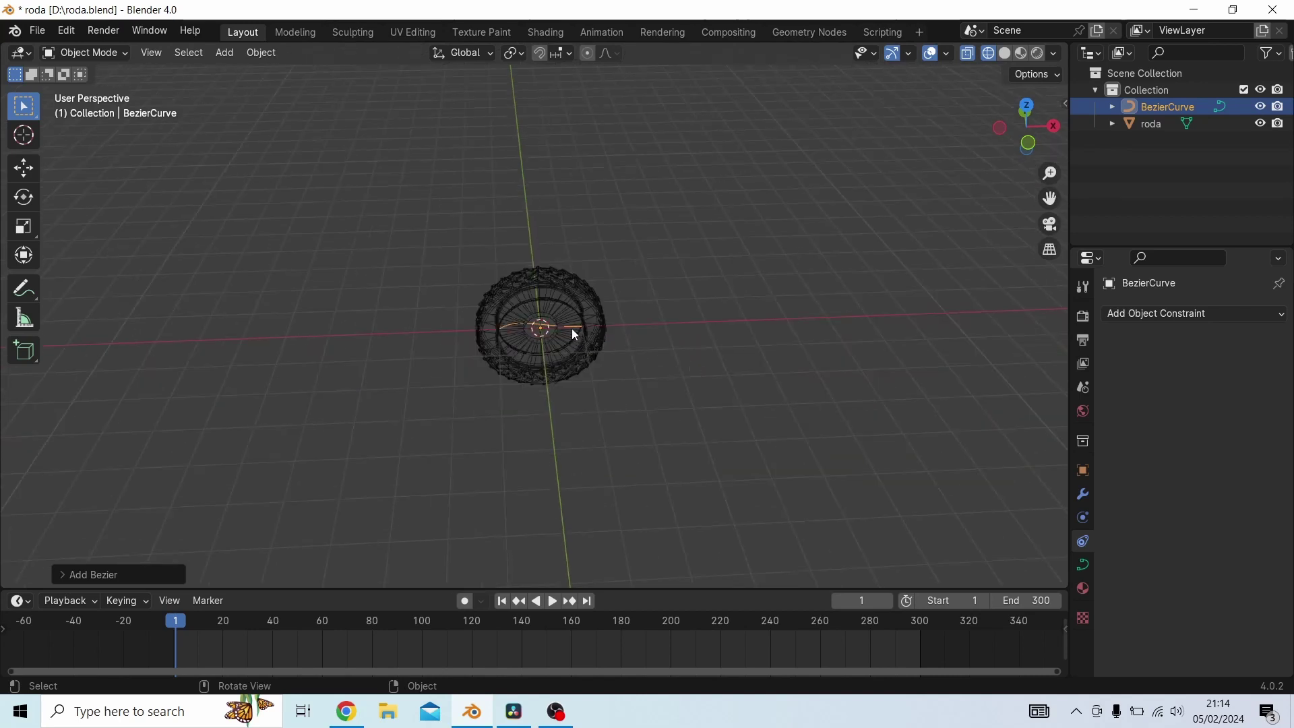
key("s")
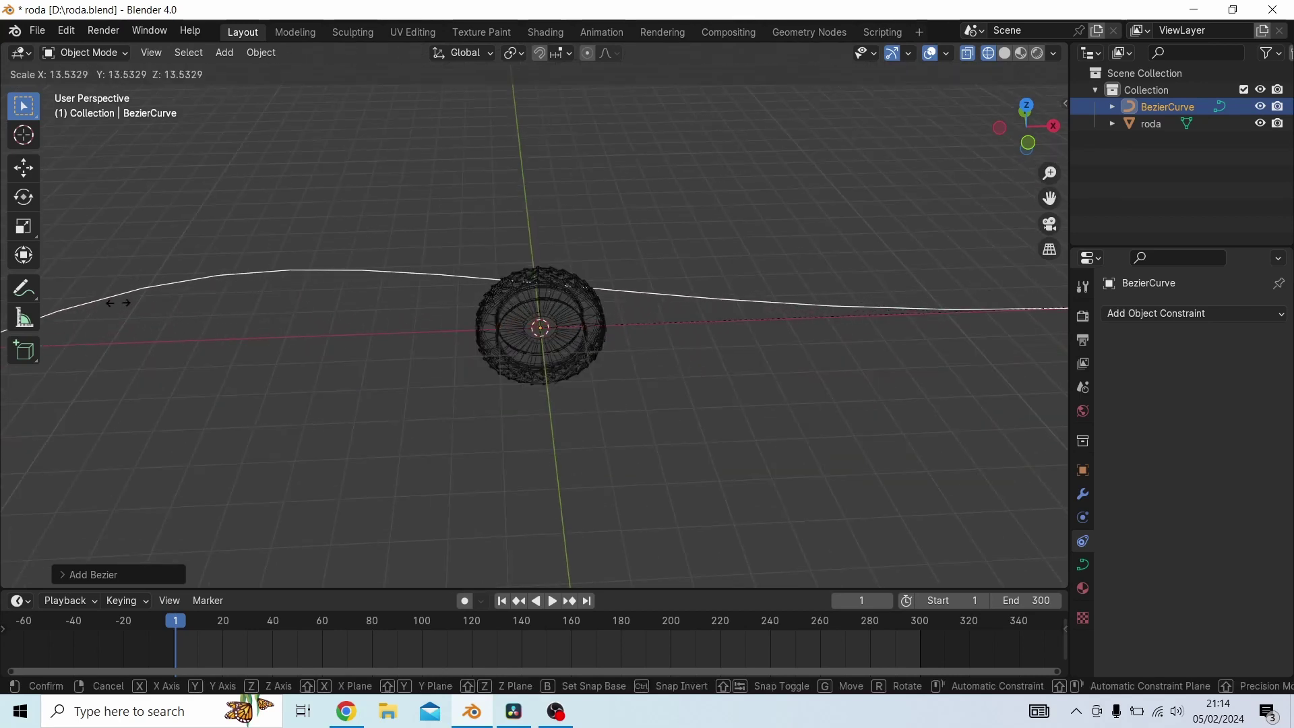
left_click(184, 346)
scroll(195, 366, "down", 2)
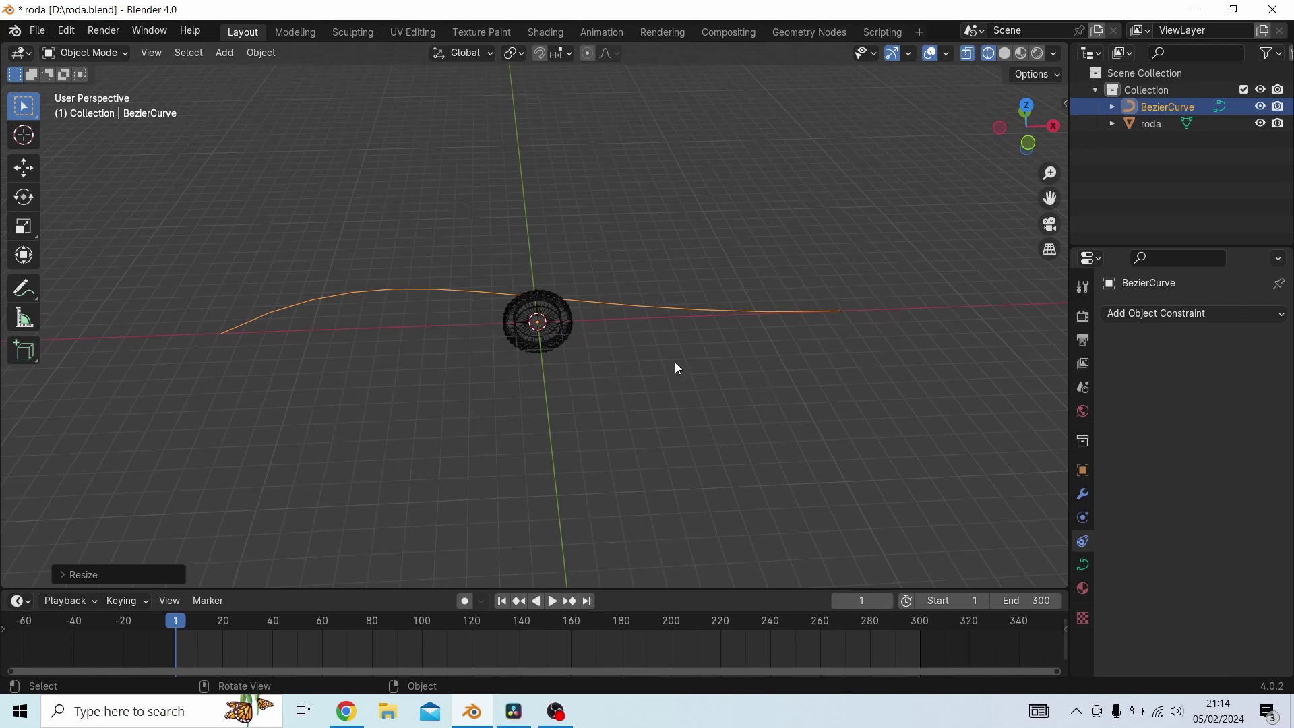
Put the enlarged Bezier curve into Edit Mode with its control points and handles in view
middle_click_drag(674, 364, 670, 385)
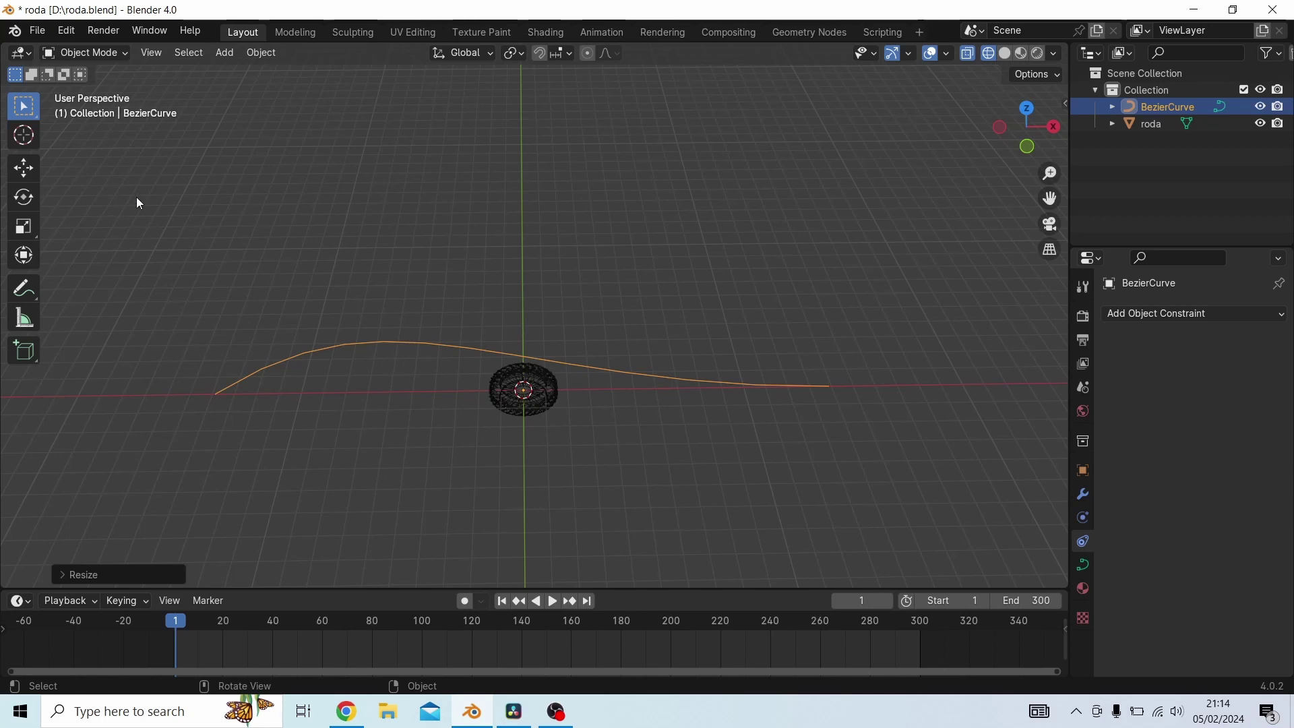
left_click(109, 55)
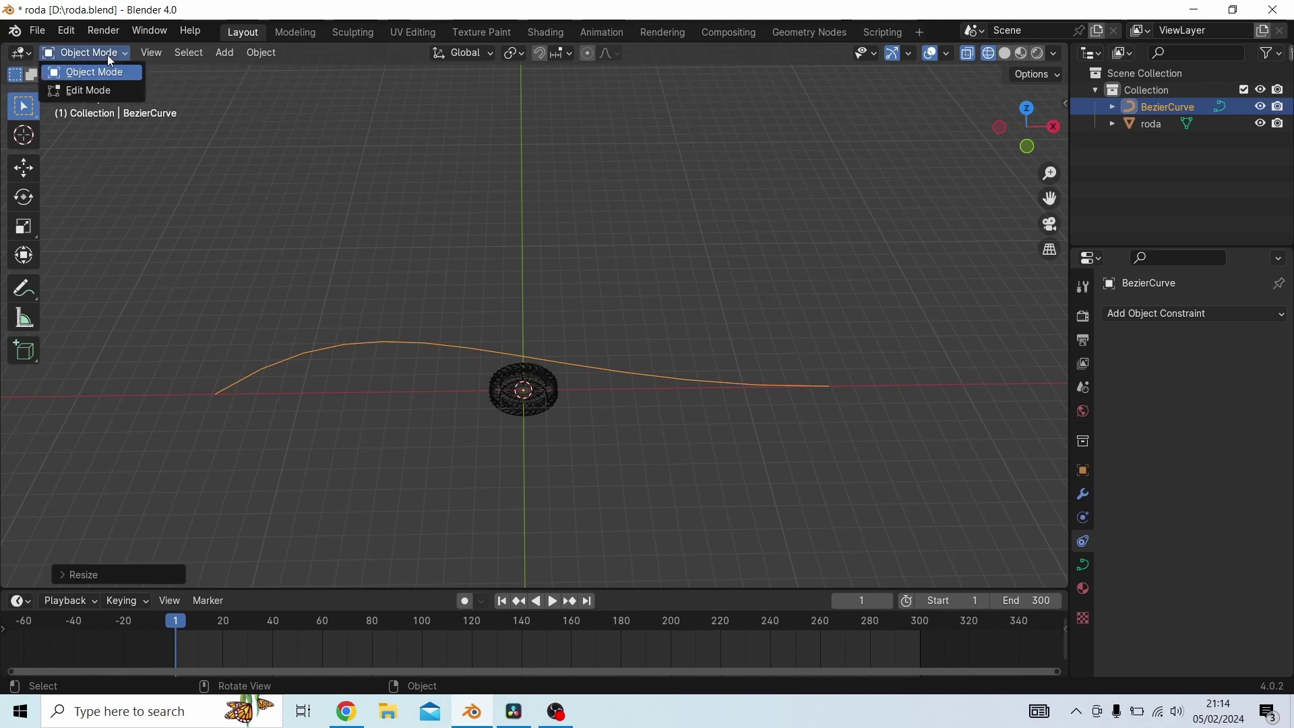
left_click(103, 90)
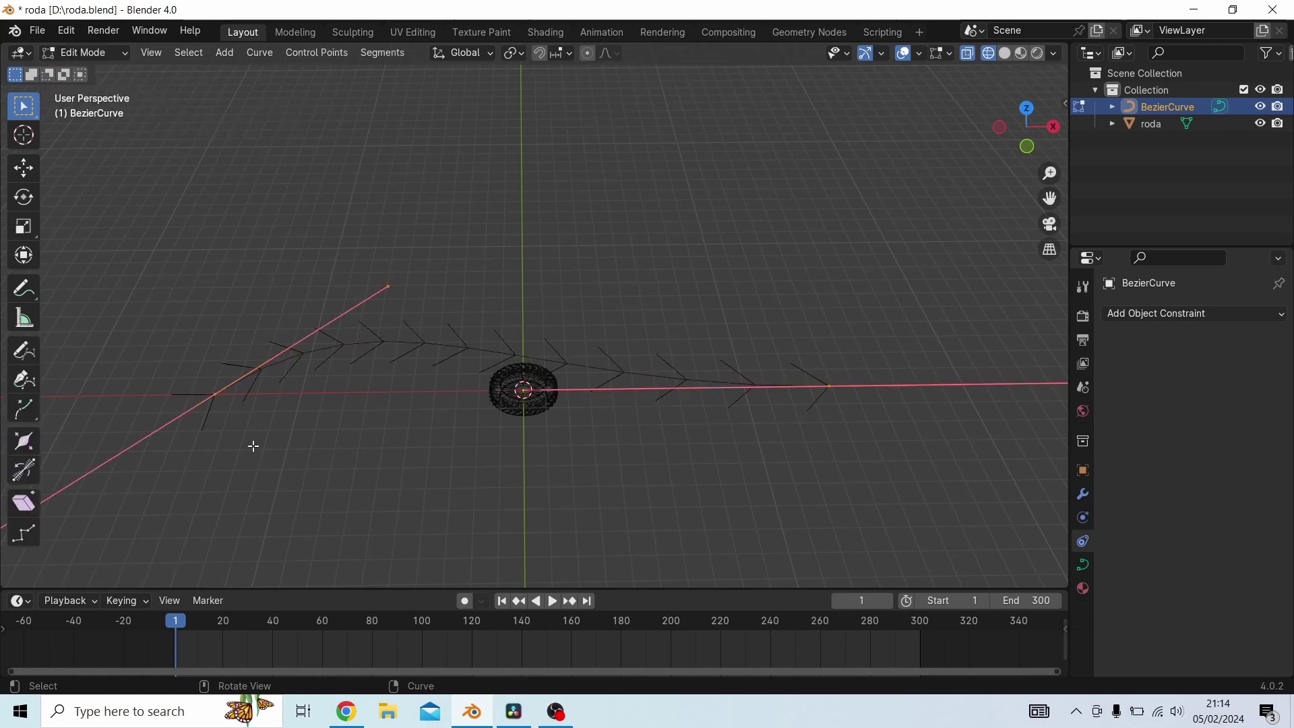
middle_click_drag(251, 445, 312, 439)
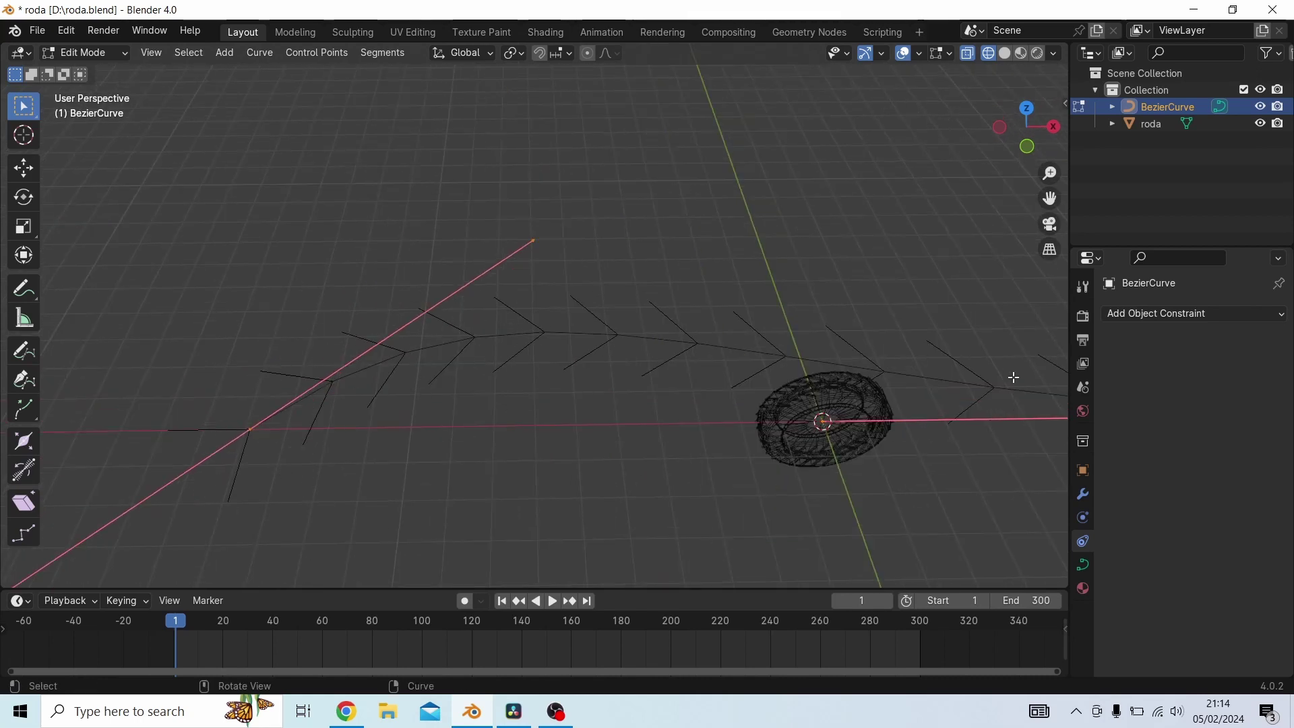
middle_click_drag(569, 436, 485, 442)
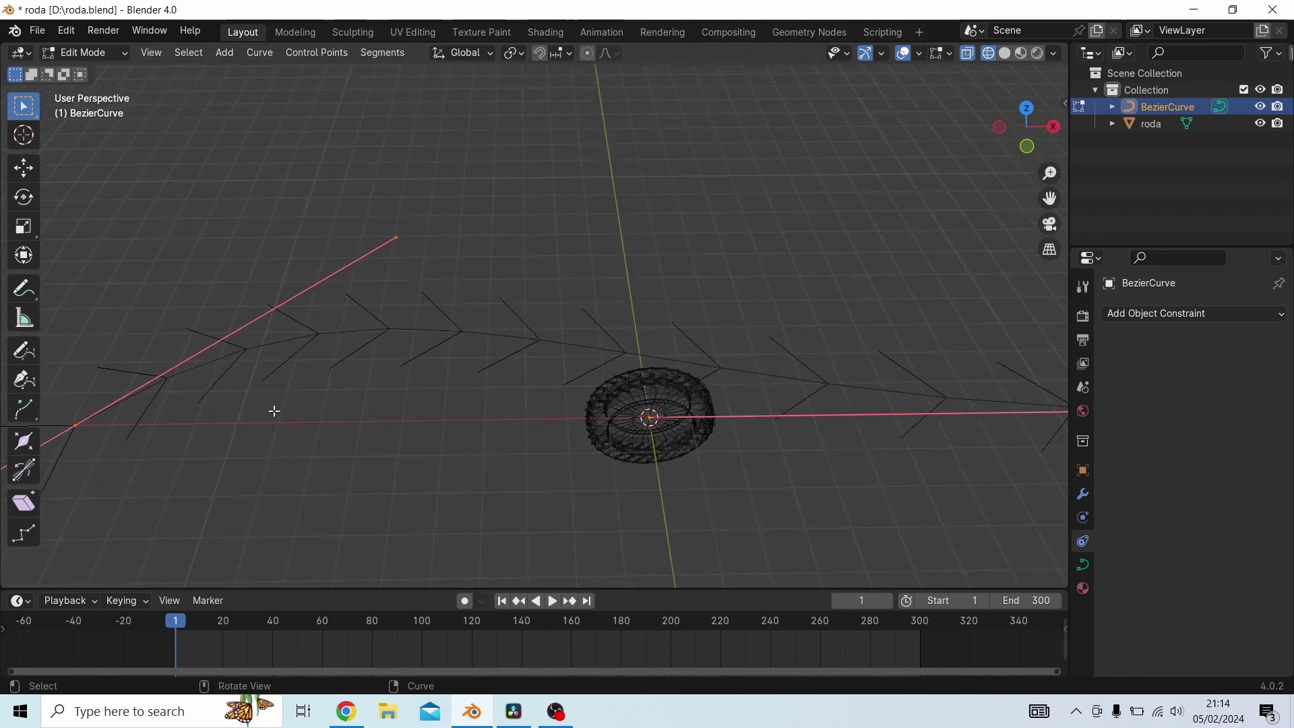
scroll(179, 439, "down", 2)
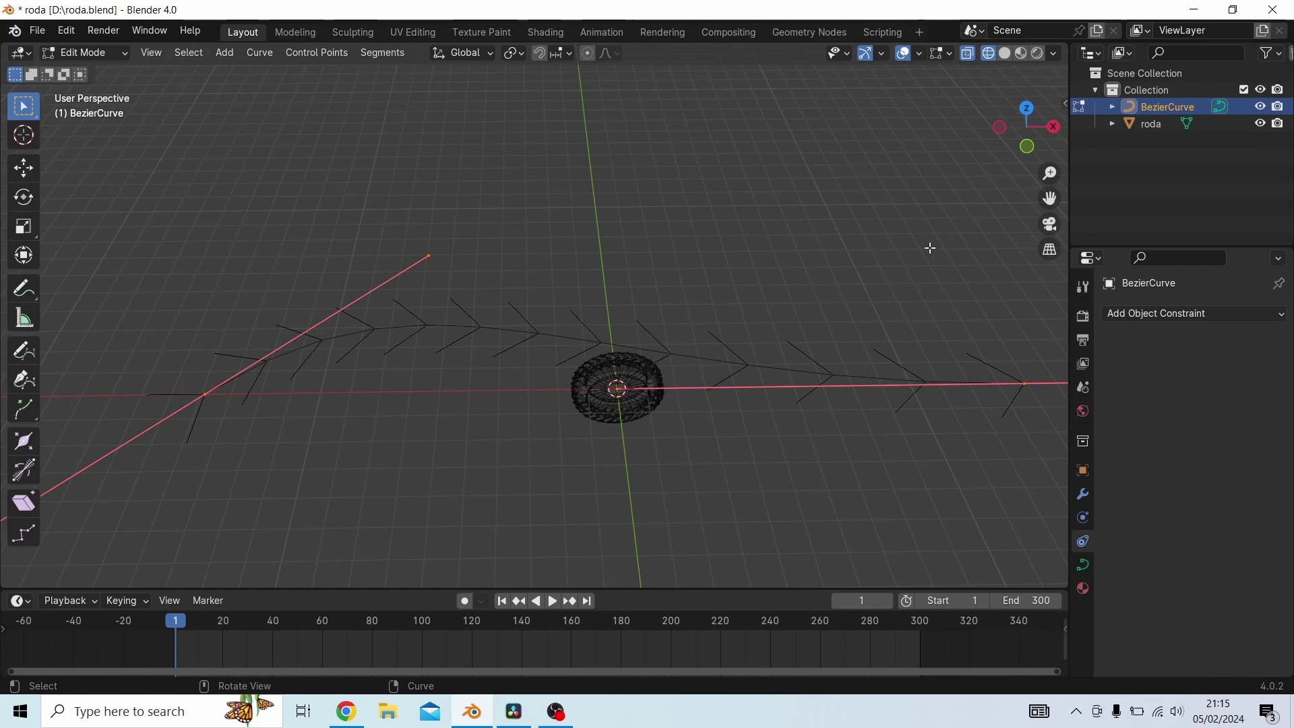
Toggle the Normals overlay of the curve off and back on
left_click(951, 55)
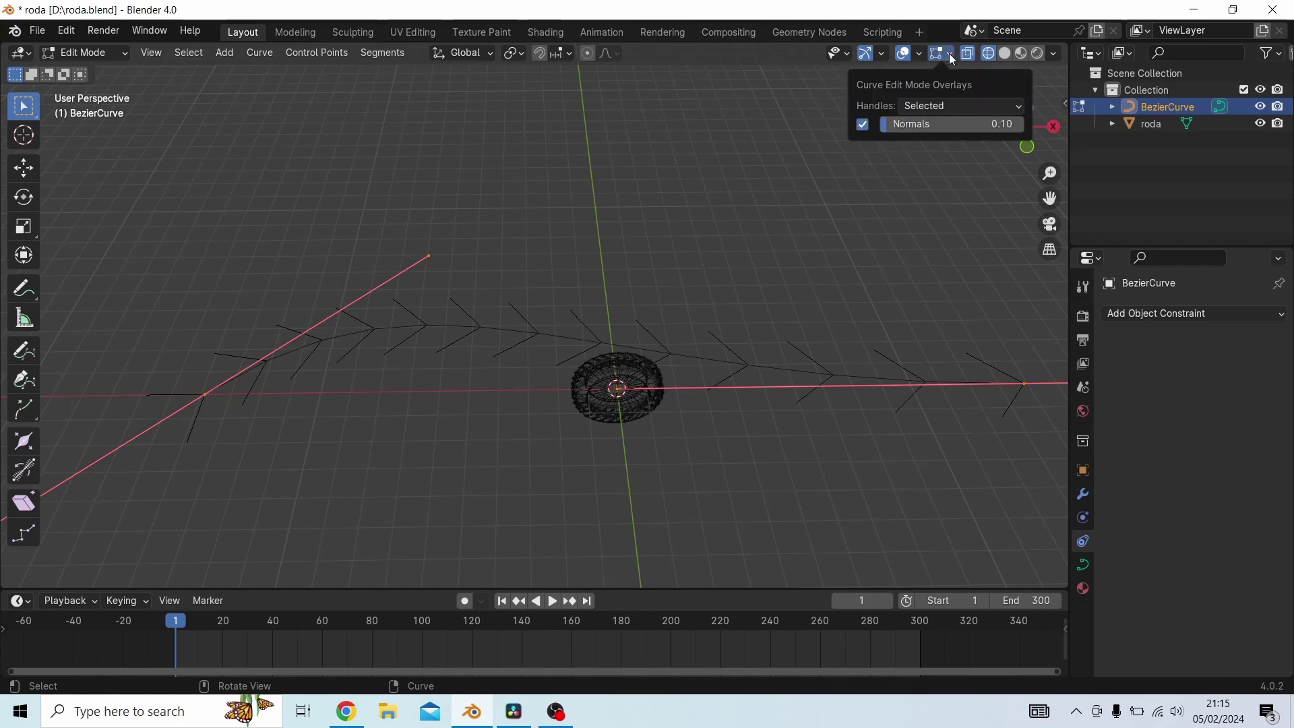
left_click(863, 126)
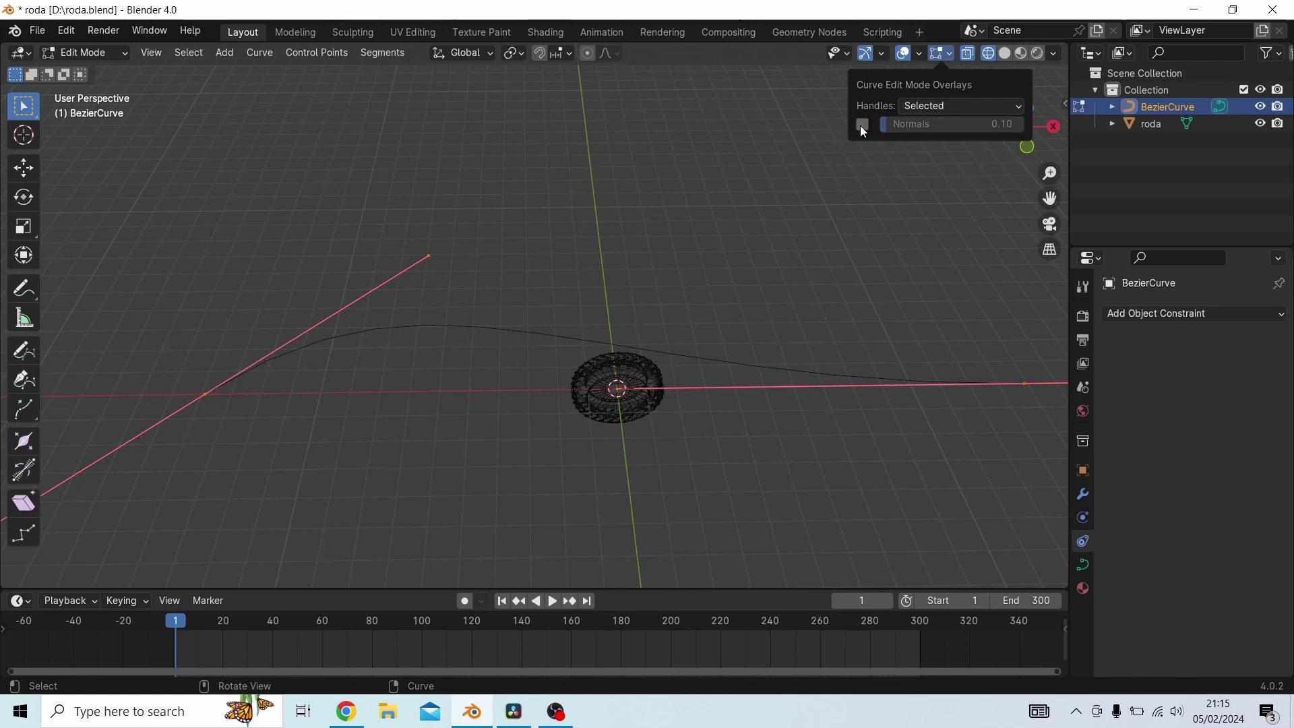
left_click(863, 126)
left_click(863, 126)
left_click(863, 127)
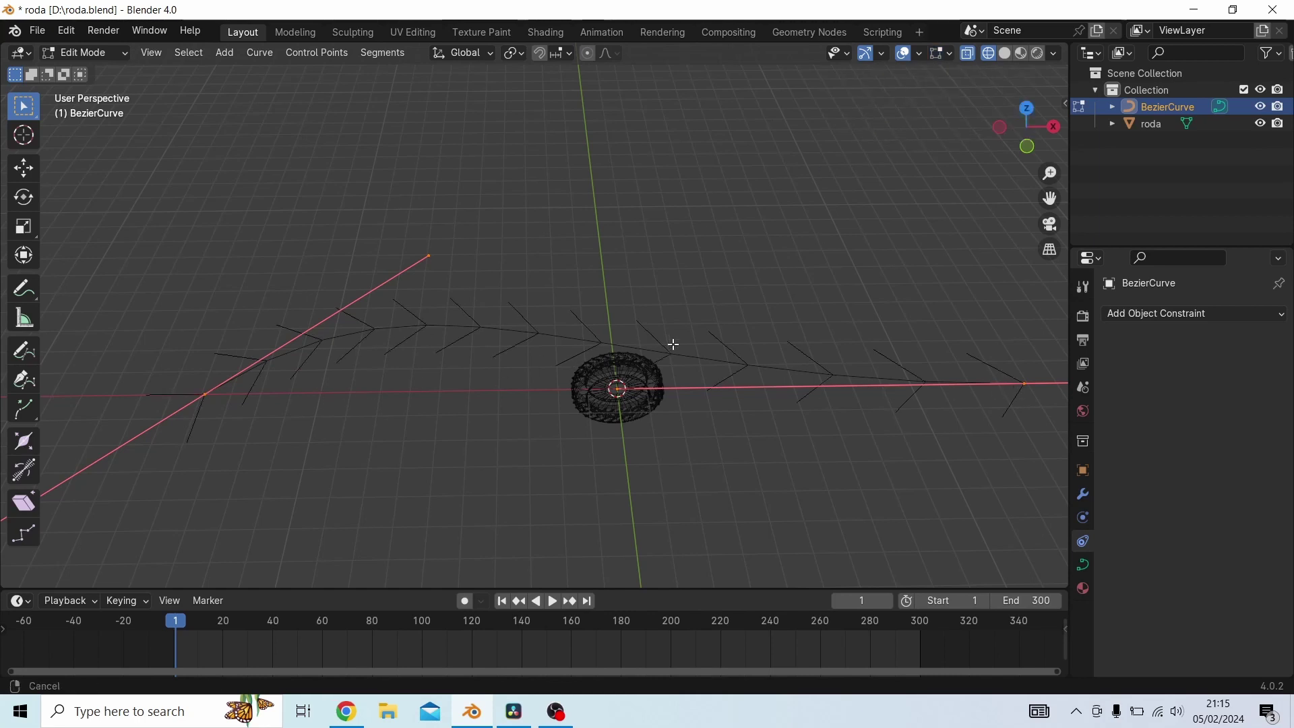
Extend the Bezier curve by extruding its end control point on the positive X side about 32 m along the X axis
mouse_move(674, 343)
middle_mouse_down()
mouse_move(581, 350)
mouse_move(669, 342)
middle_mouse_up()
left_click_drag(716, 332, 587, 435)
left_click_drag(718, 275, 621, 463)
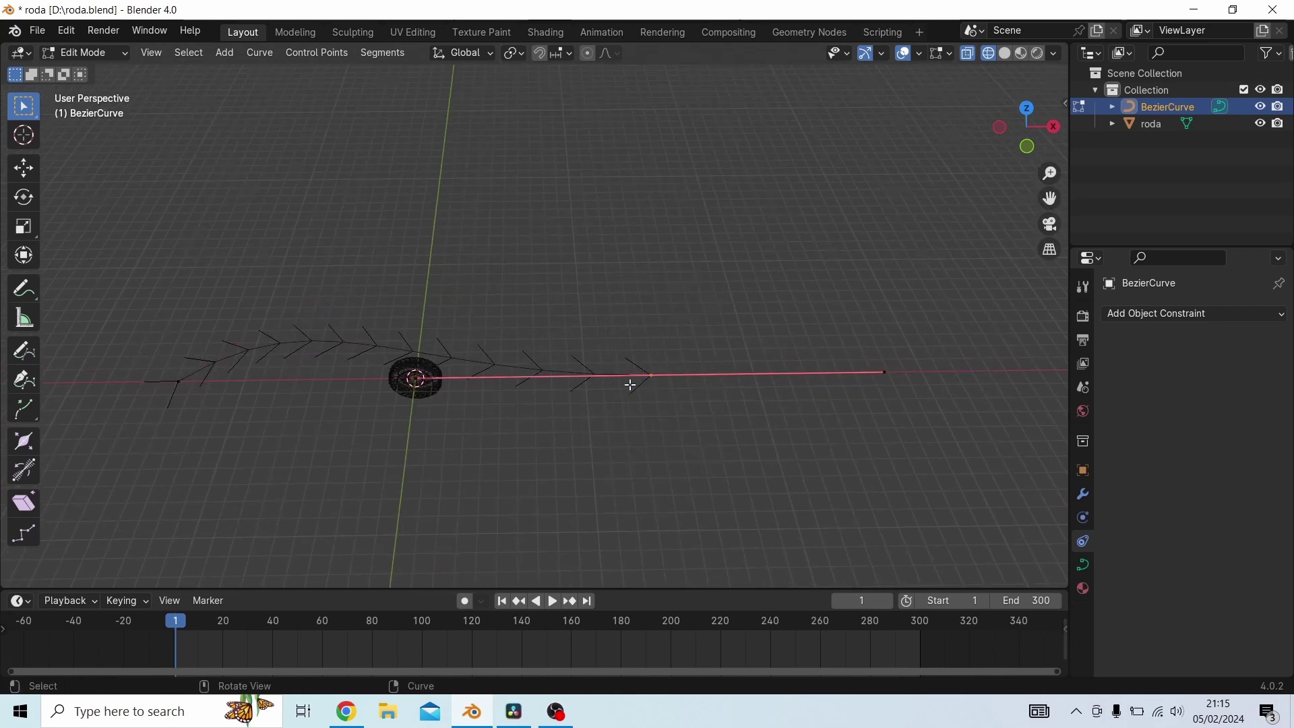
left_click_drag(107, 251, 701, 438)
left_click_drag(680, 295, 580, 483)
key("e")
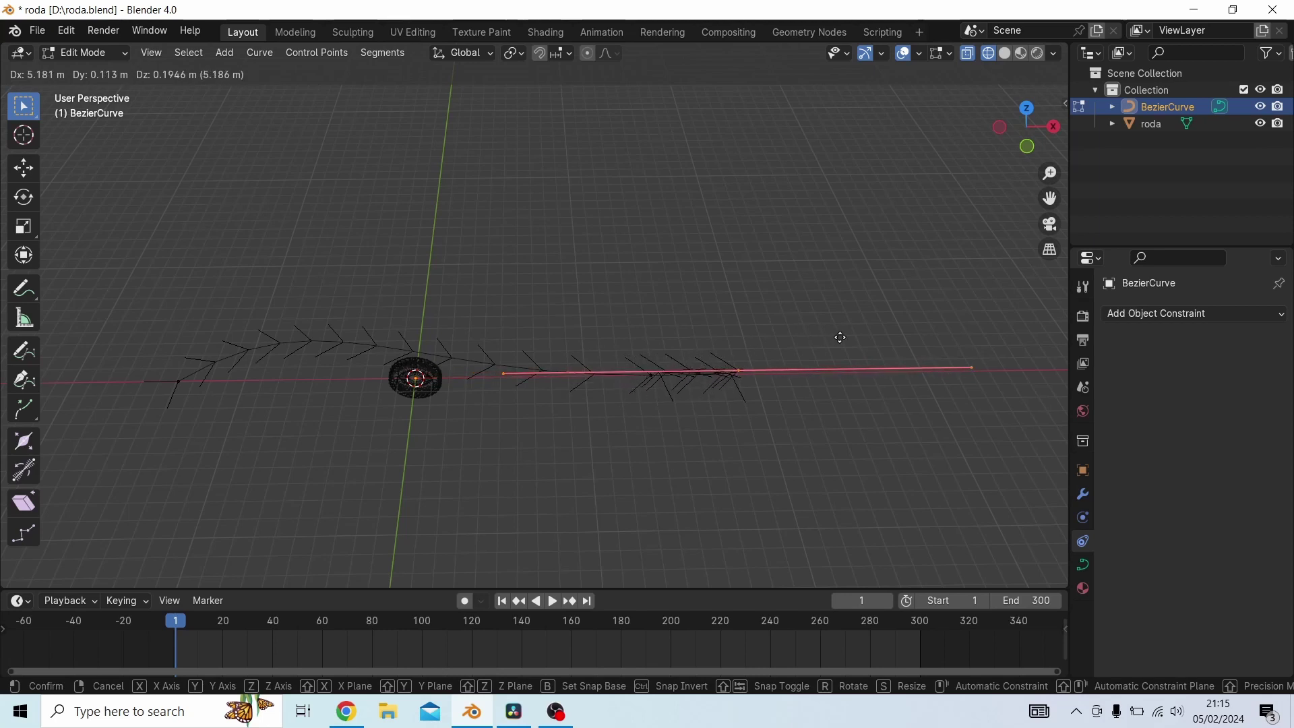
key("x")
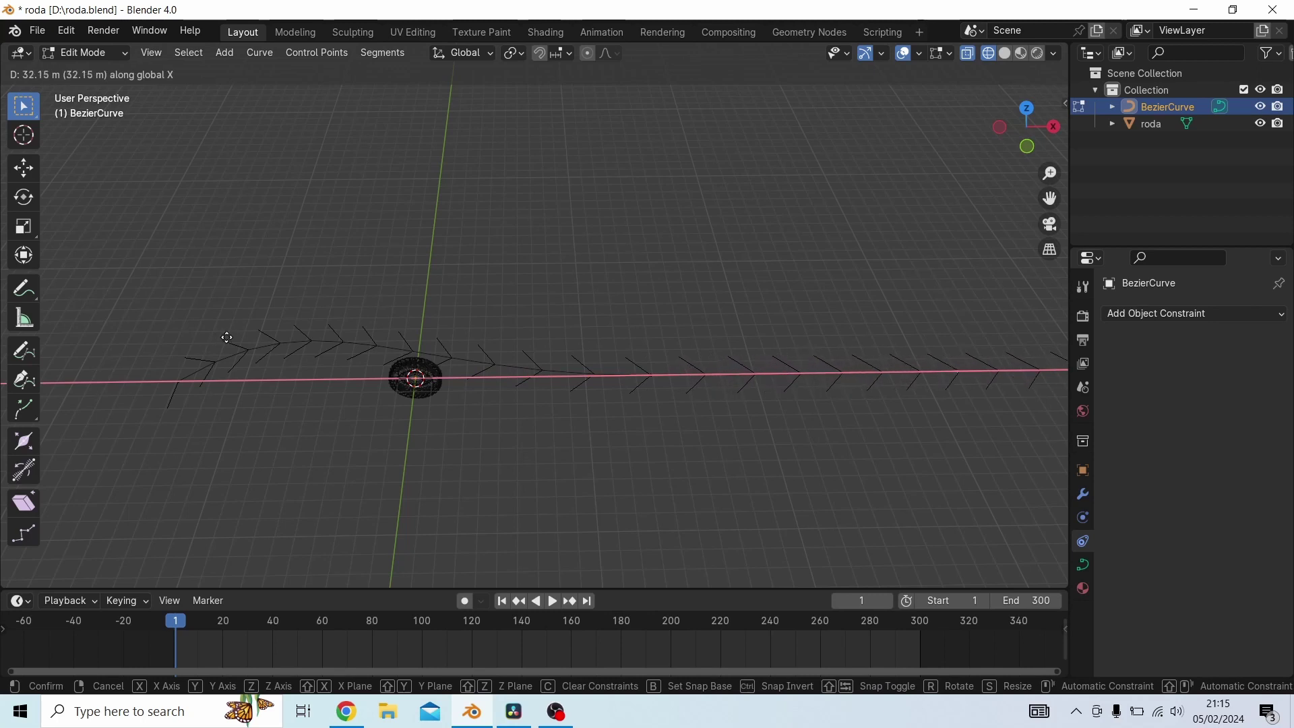
left_click(244, 342)
middle_click_drag(454, 379, 190, 384, "shift")
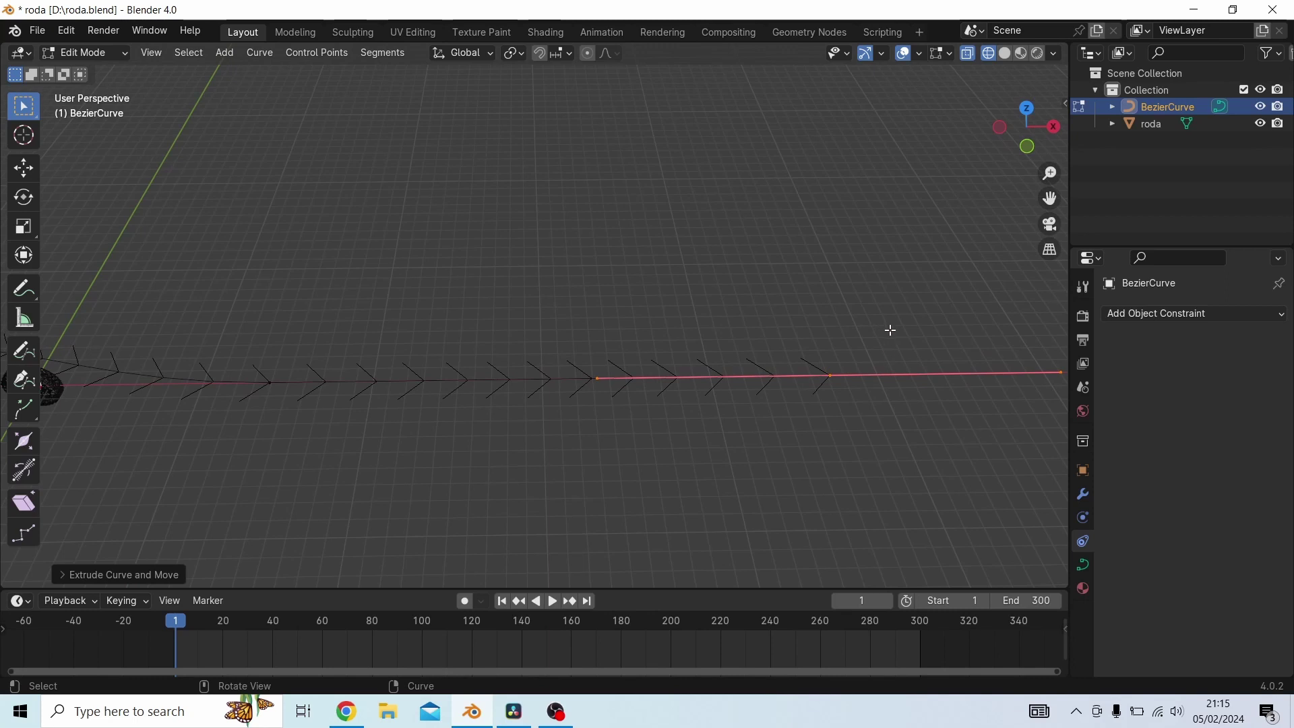
Rotate the newly extruded end control point about -47° around the Z axis to bend the new segment
key("r")
key("z")
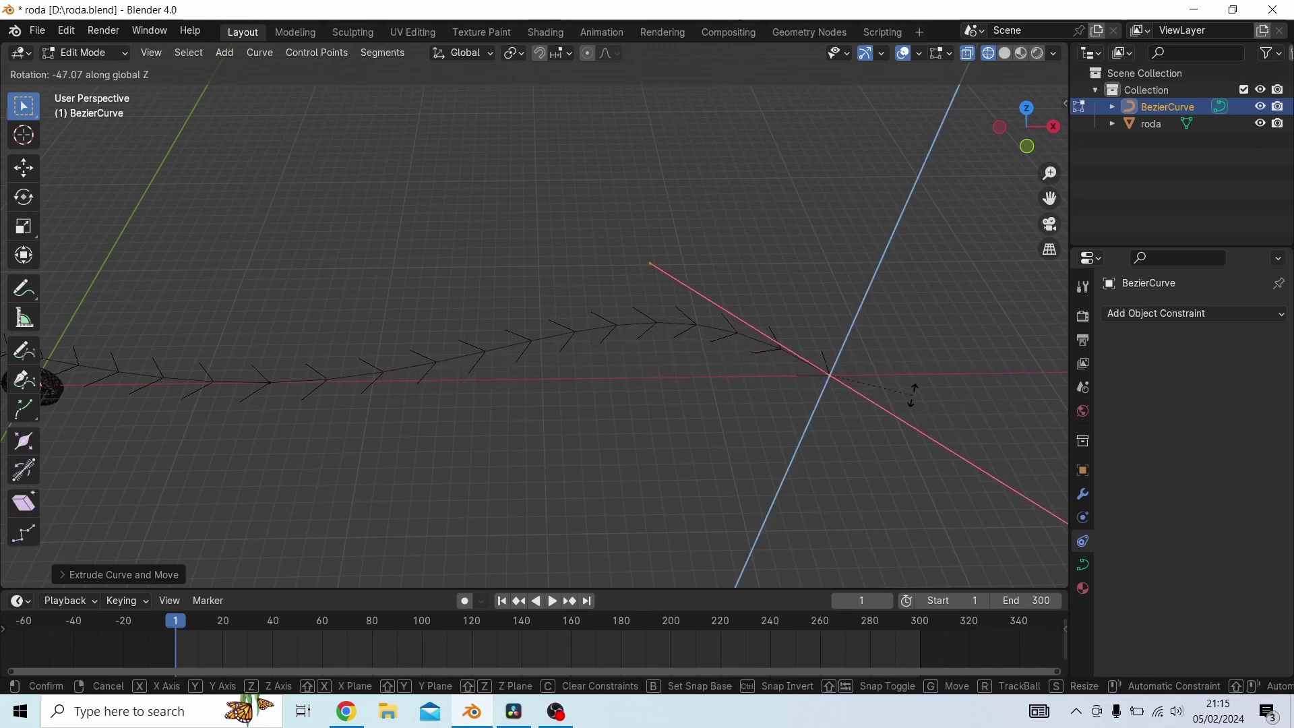
left_click(910, 398)
scroll(676, 396, "down", 3)
mouse_move(676, 396)
middle_mouse_down()
mouse_move(588, 406)
mouse_move(769, 346)
mouse_move(654, 378)
mouse_move(534, 382)
mouse_move(679, 384)
middle_mouse_up()
scroll(593, 370, "up", 4)
middle_click_drag(566, 352, 540, 379, "shift")
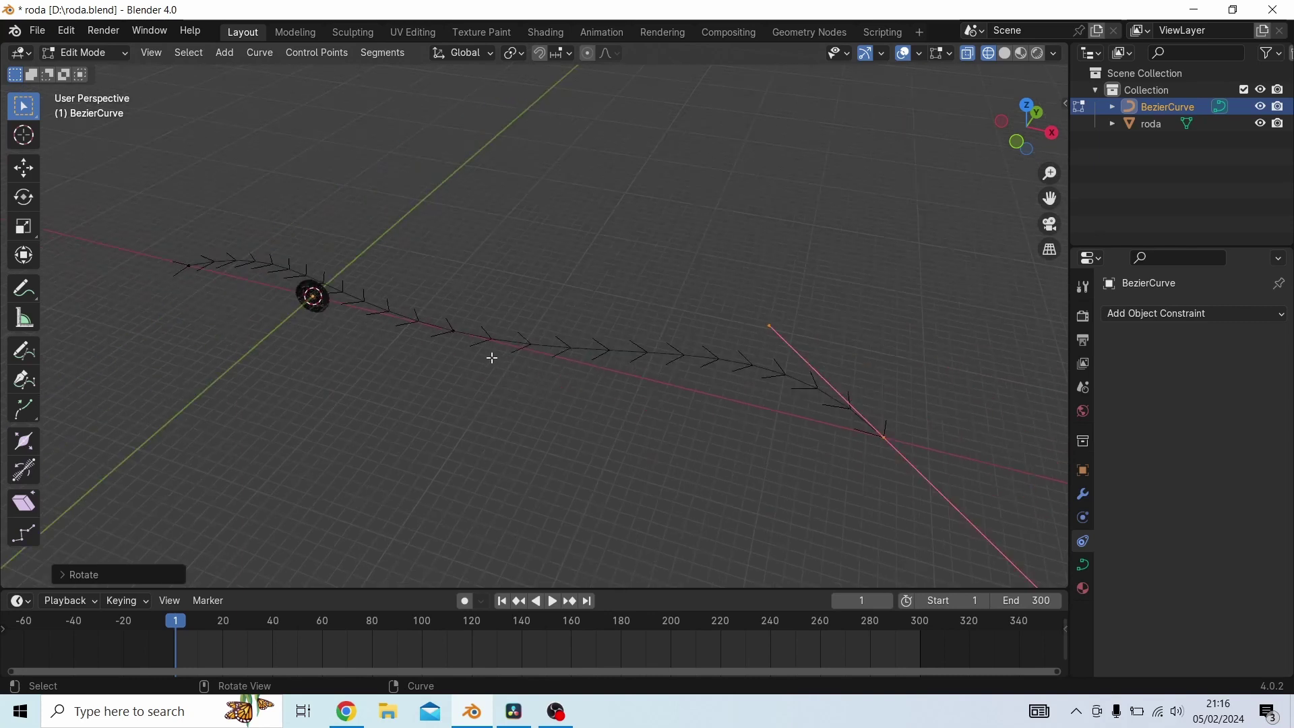
Select the curve's middle control point in top view and move it slightly in the negative Y direction
left_click_drag(491, 286, 407, 376)
key("KP_7")
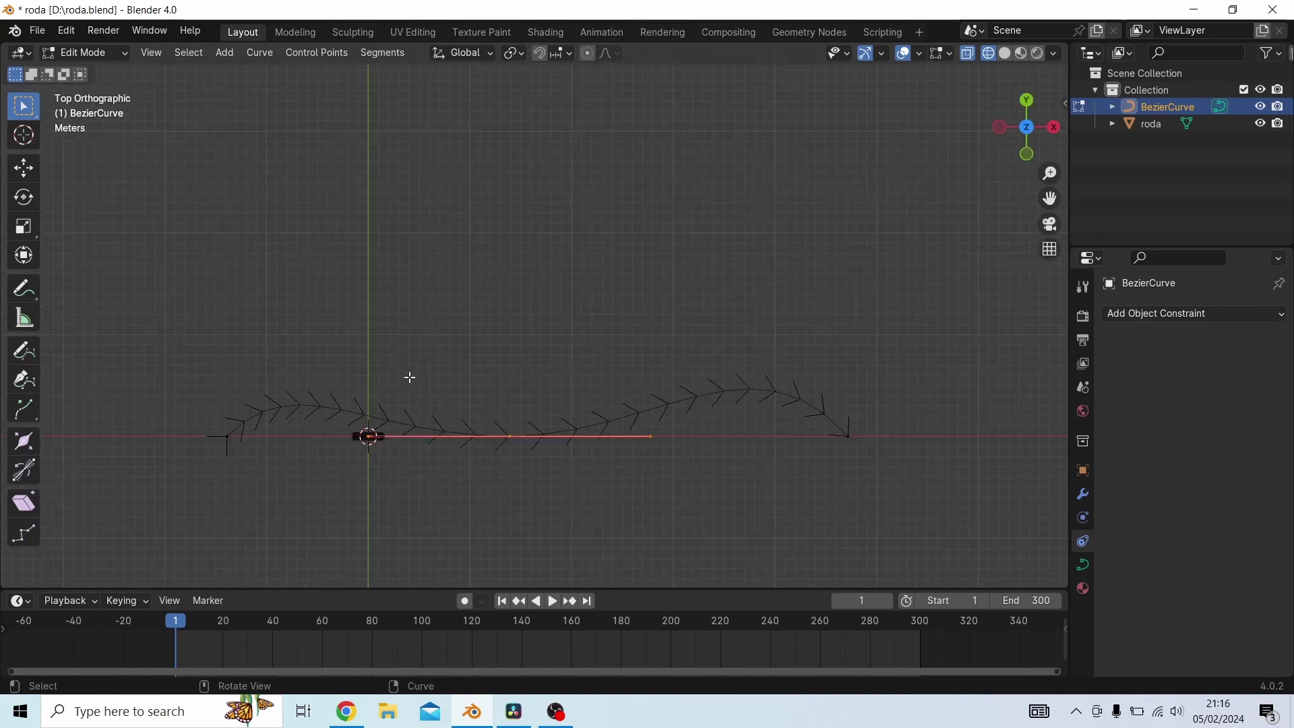
scroll(471, 465, "up", 1)
middle_click_drag(500, 476, 533, 360, "shift")
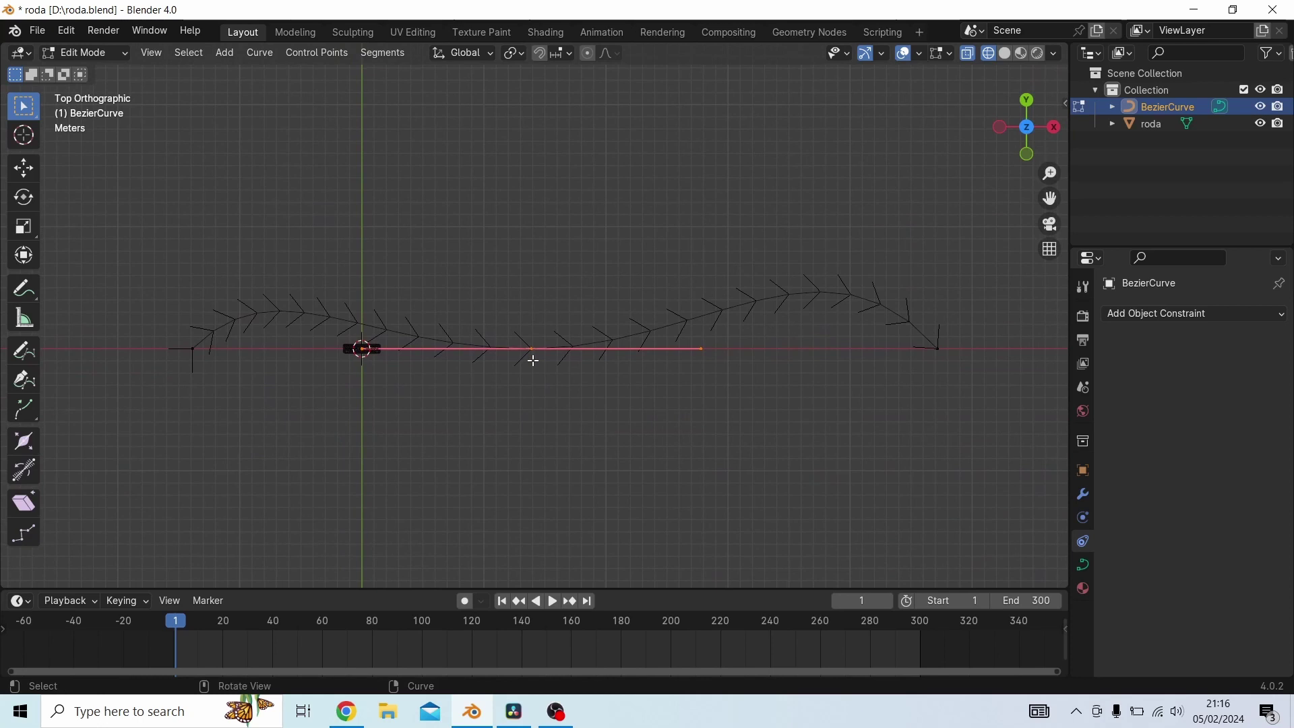
key("g")
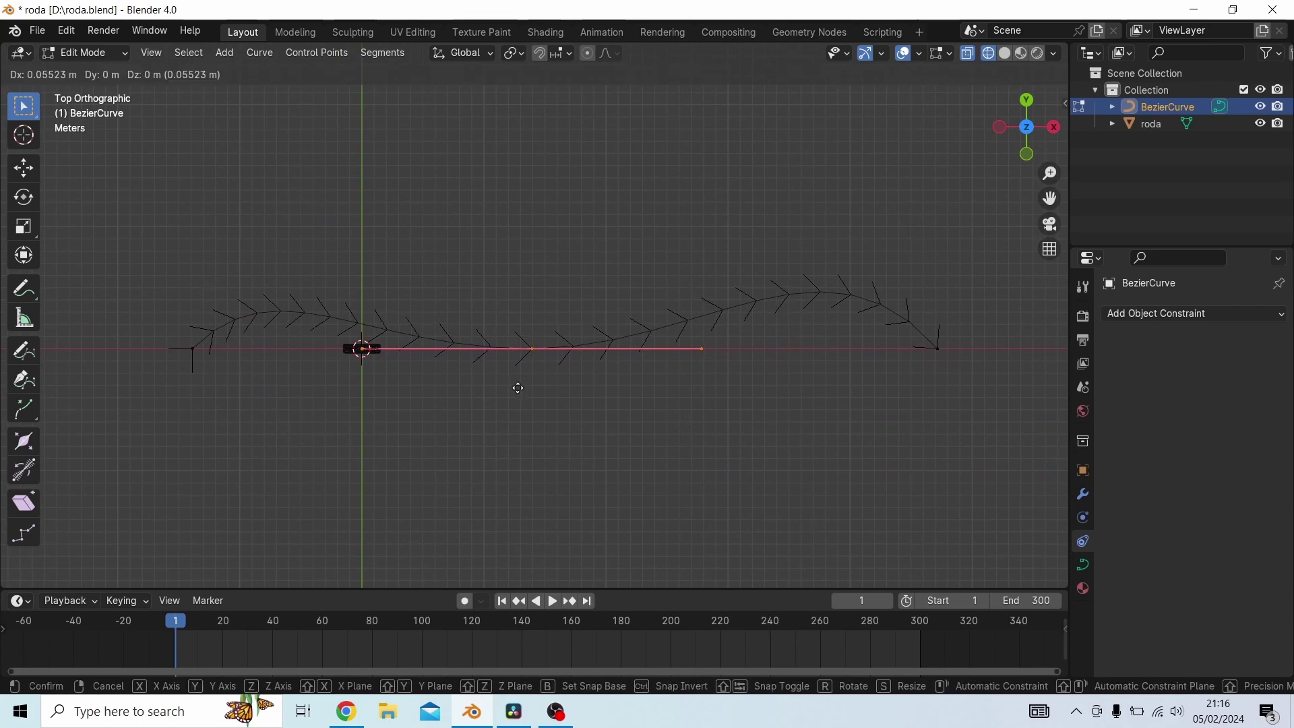
key("y")
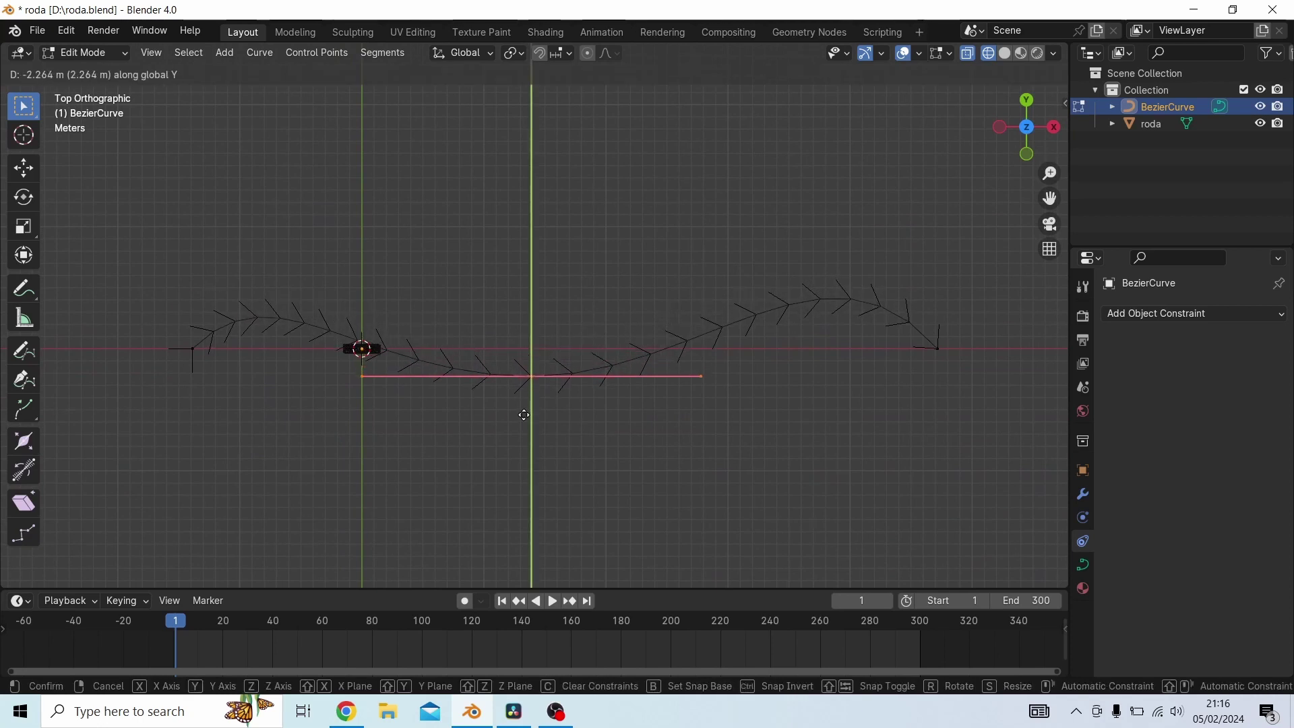
left_click(523, 402)
Rotate the curve's starting control point clockwise around the Z axis to flatten the first bend
left_click_drag(228, 249, 172, 422)
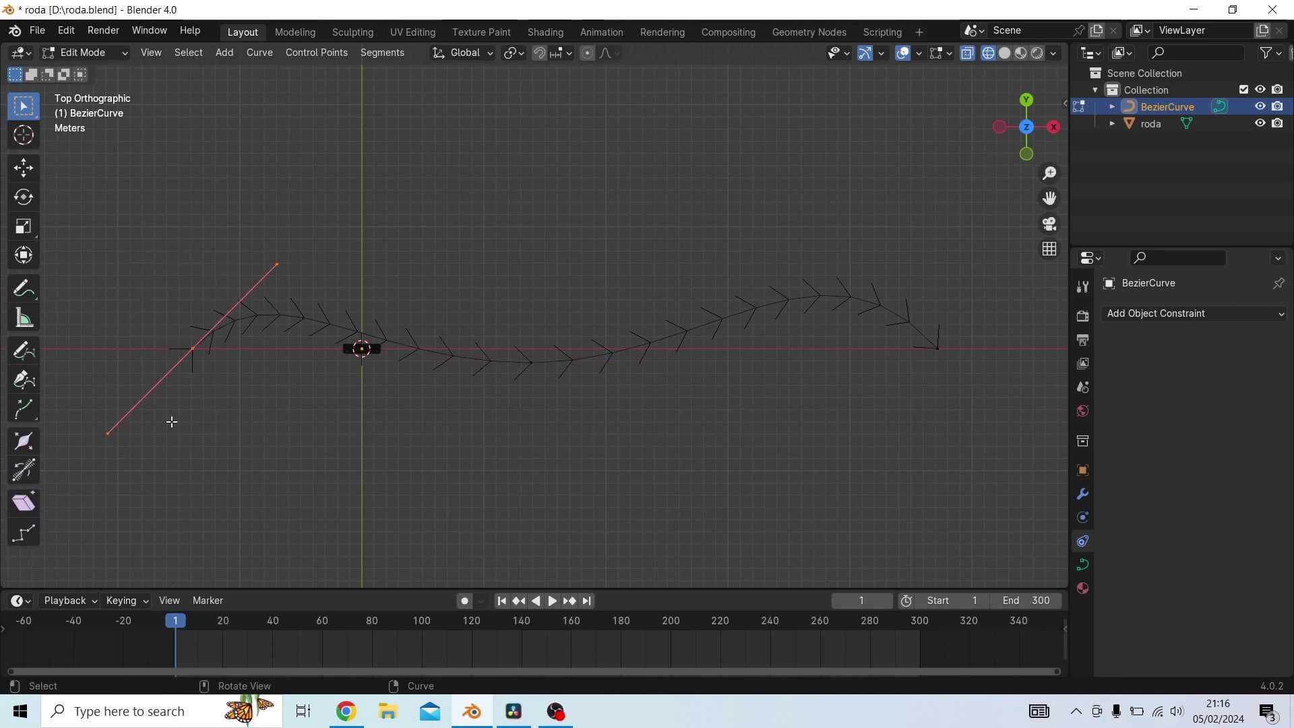
key("r")
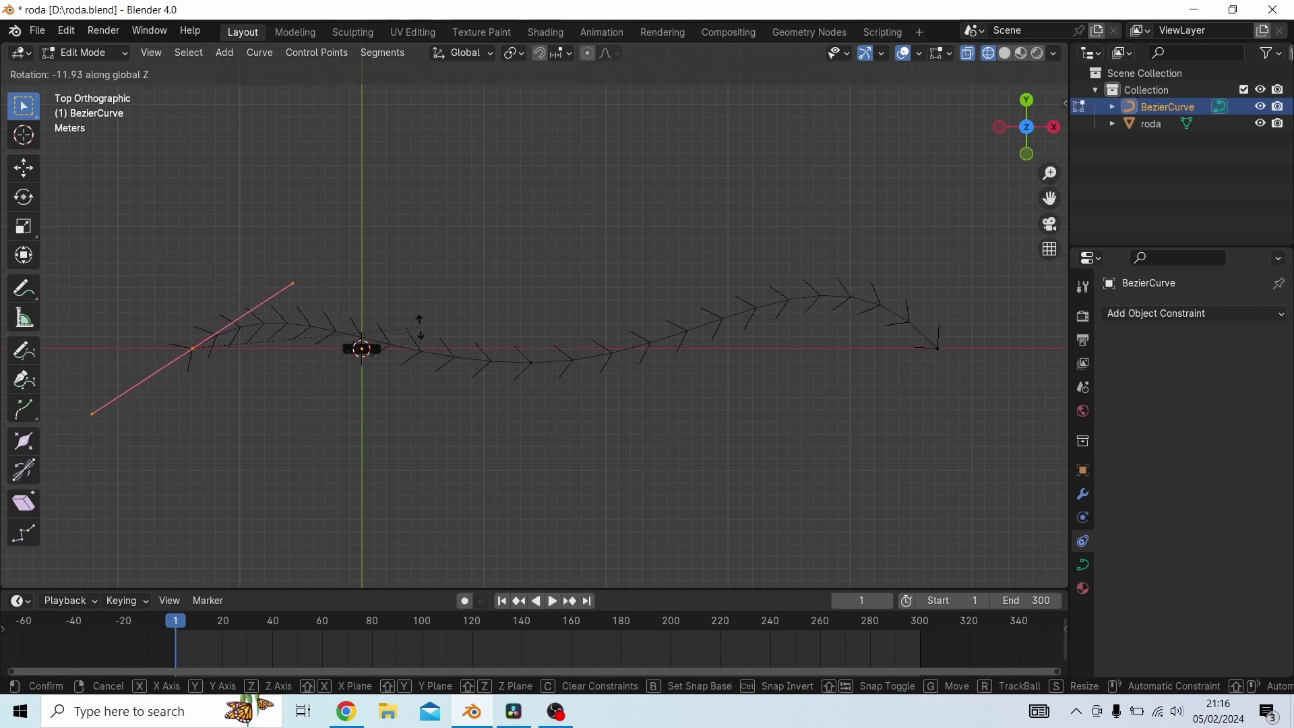
left_click(427, 344)
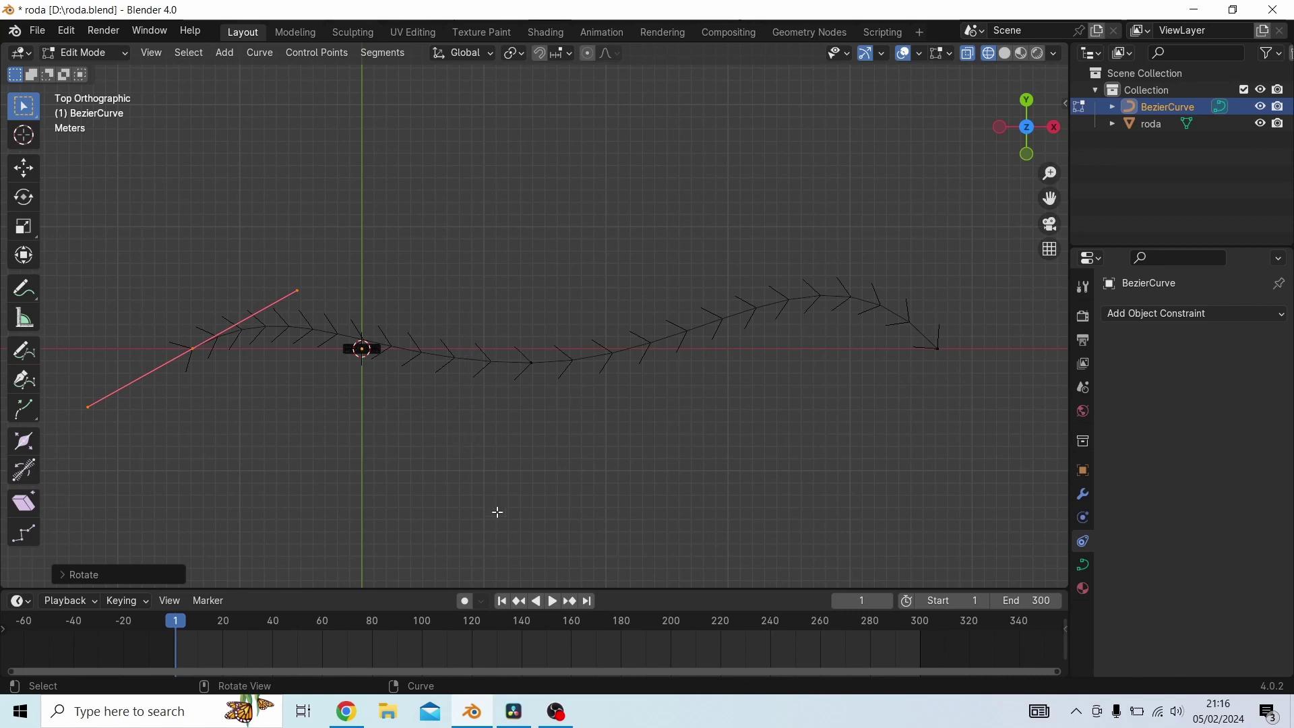
Return the finished Bezier curve to Object Mode with the wheel and path in perspective view
middle_click_drag(496, 514, 489, 415)
middle_click_drag(403, 390, 616, 408)
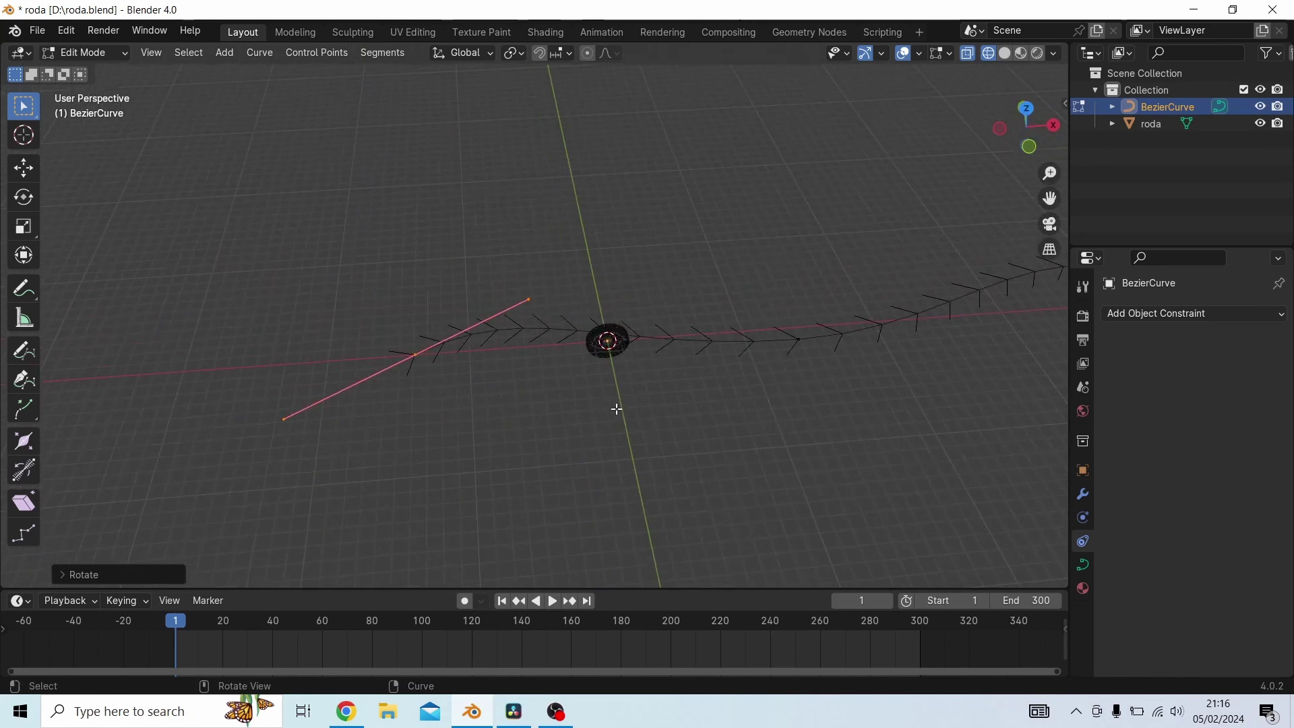
left_click(102, 56)
left_click(102, 73)
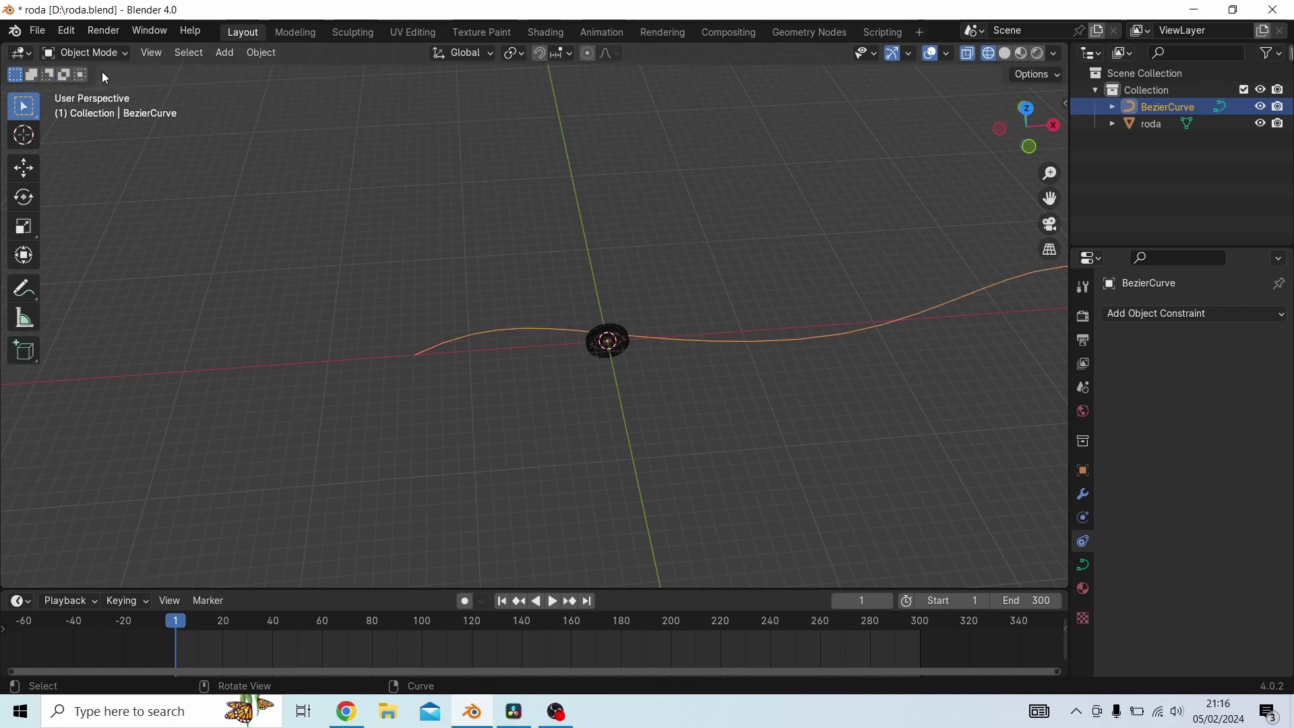
middle_click_drag(747, 436, 606, 445)
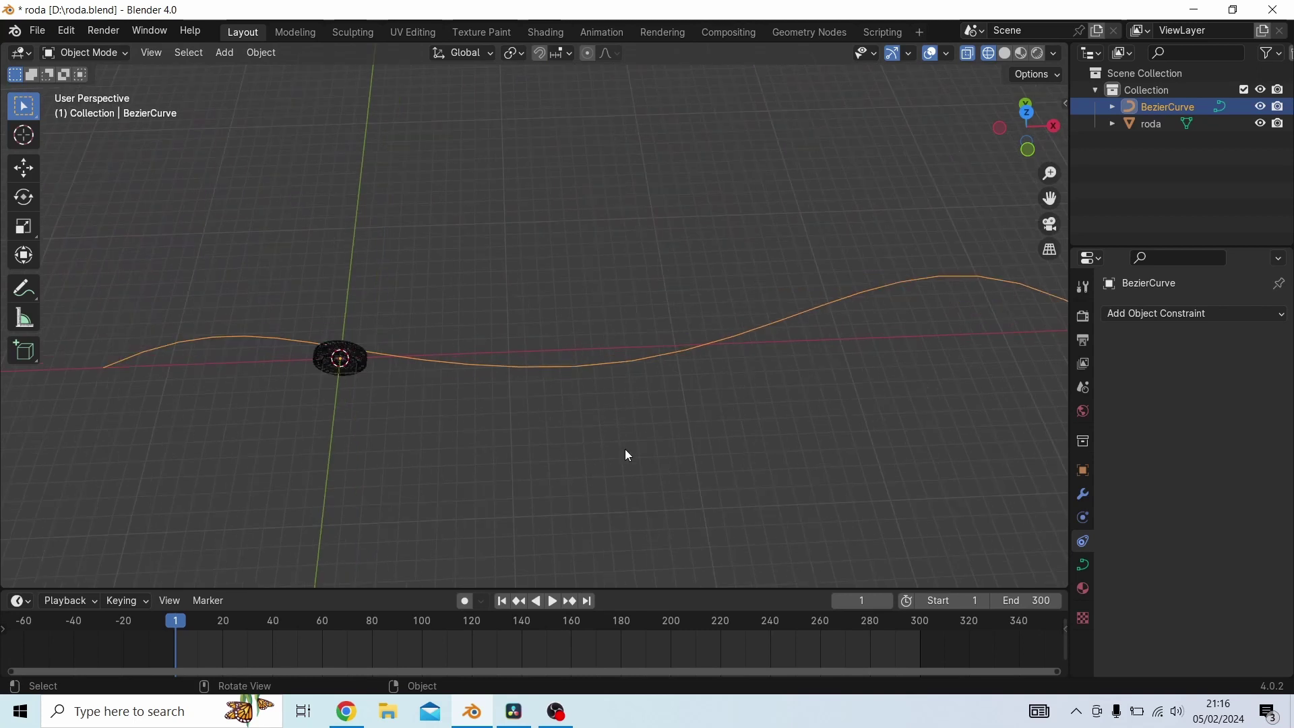
middle_click_drag(453, 450, 670, 434)
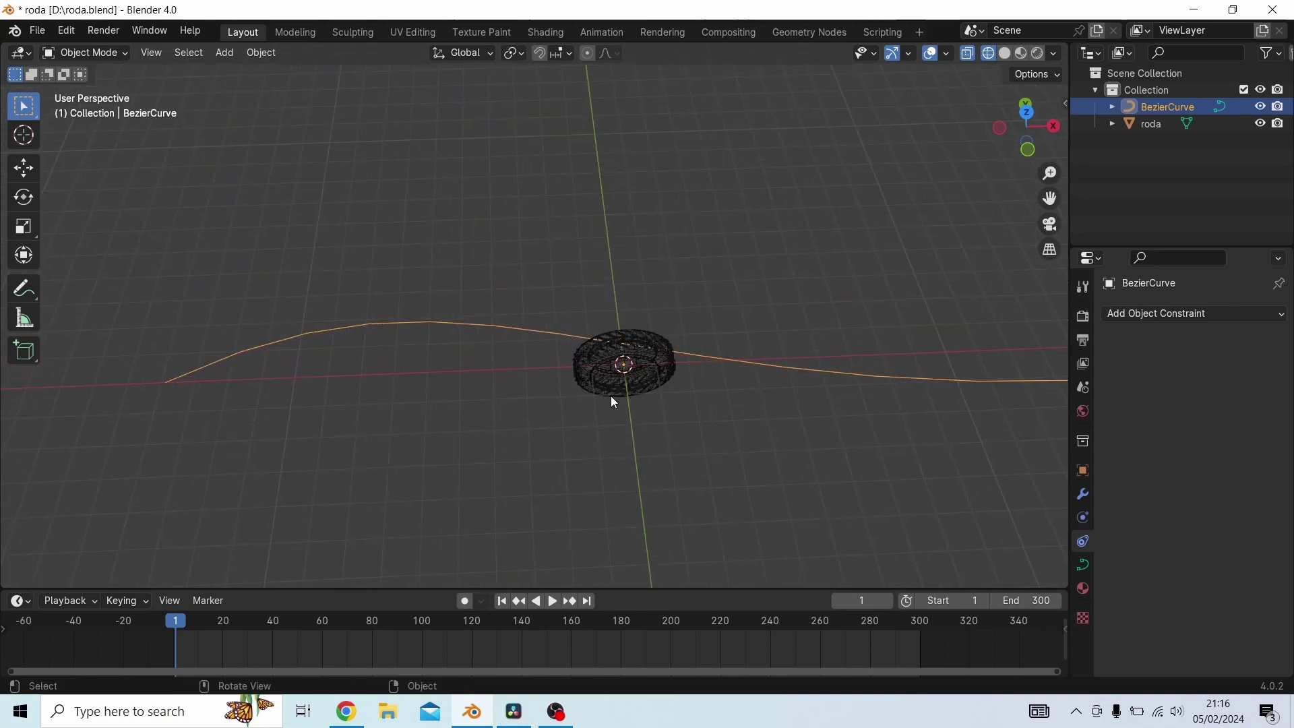
Select the roda wheel and add a Follow Path object constraint to it
left_click(638, 354)
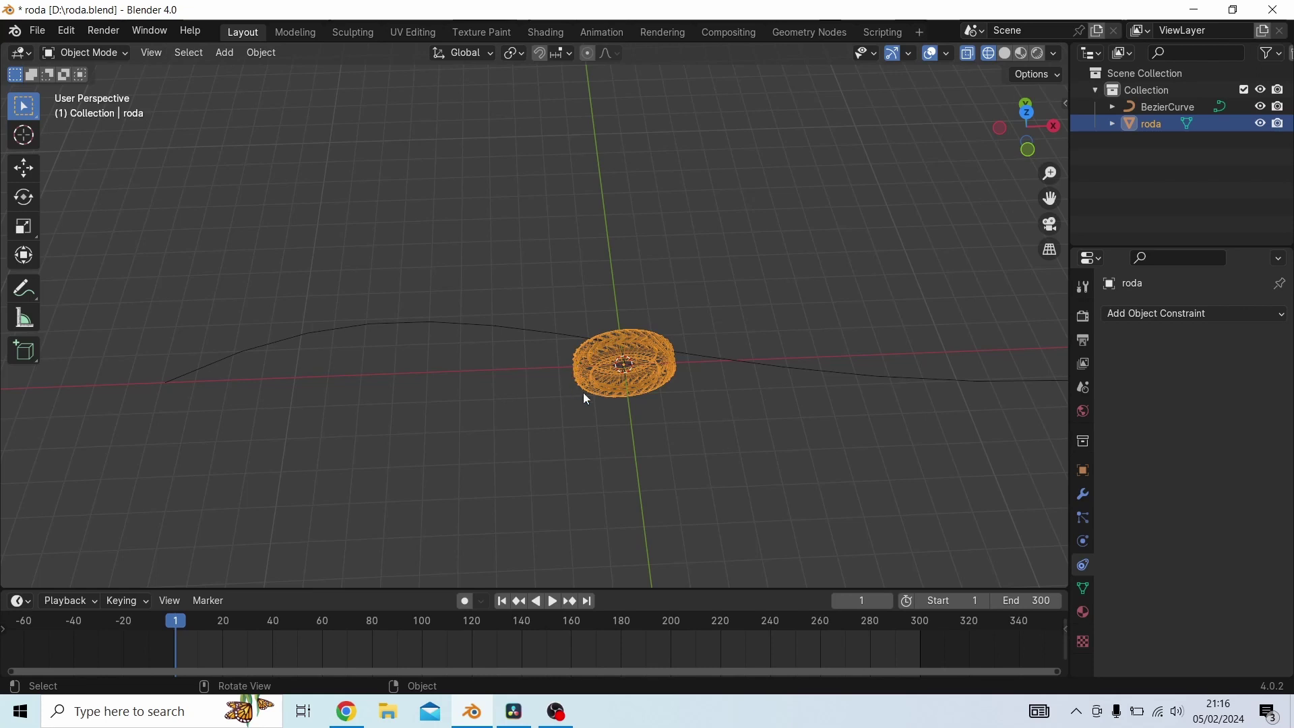
left_click(432, 323)
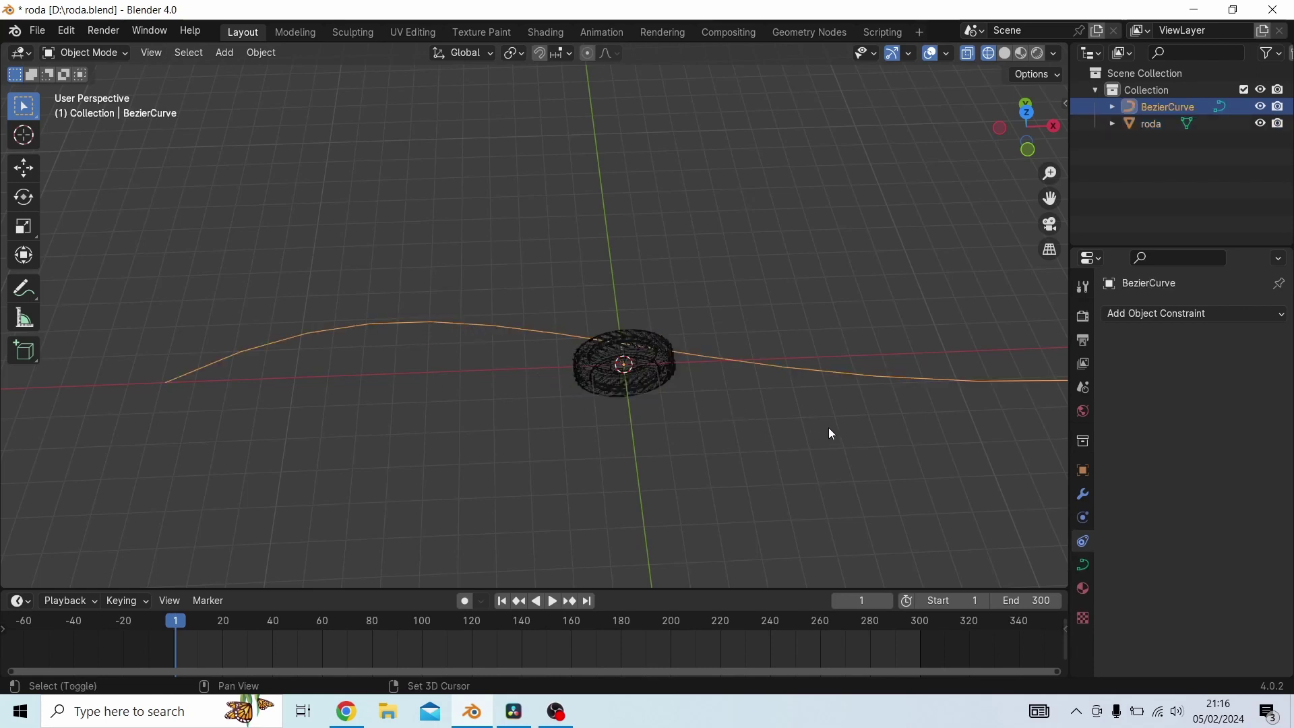
middle_click_drag(828, 427, 794, 485, "shift")
left_click(582, 389)
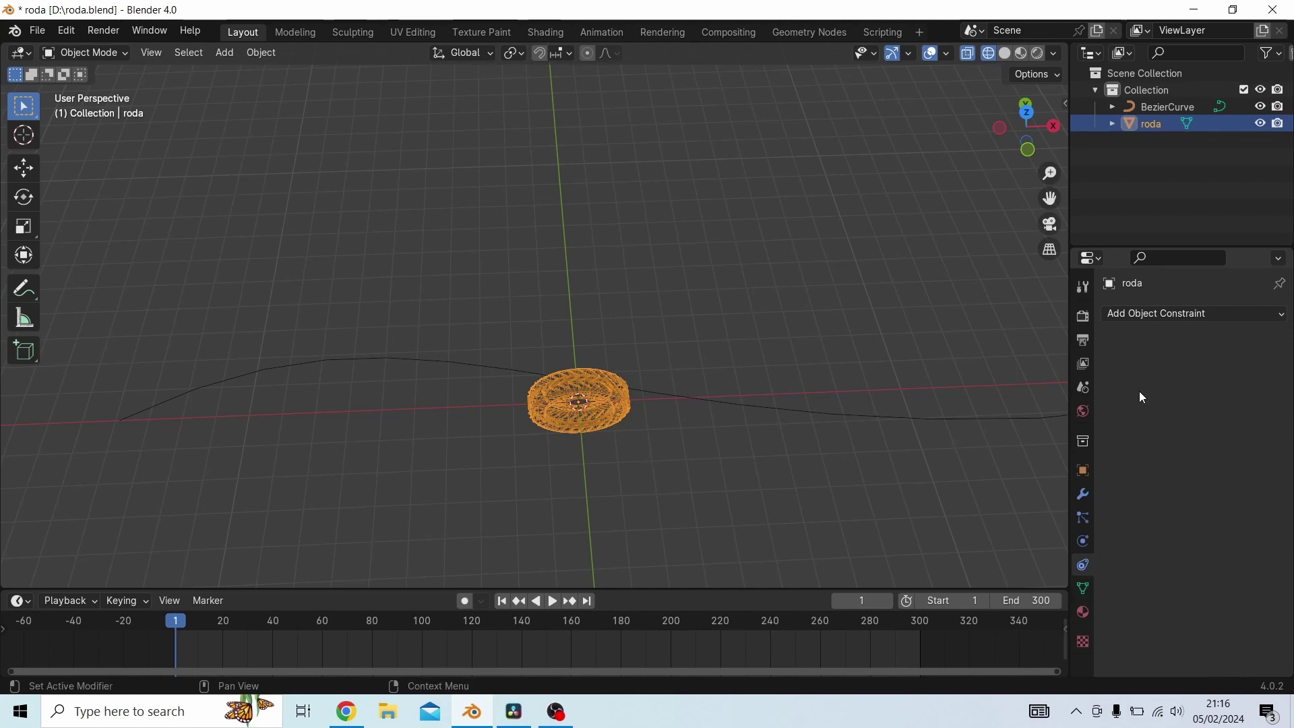
left_click(1142, 313)
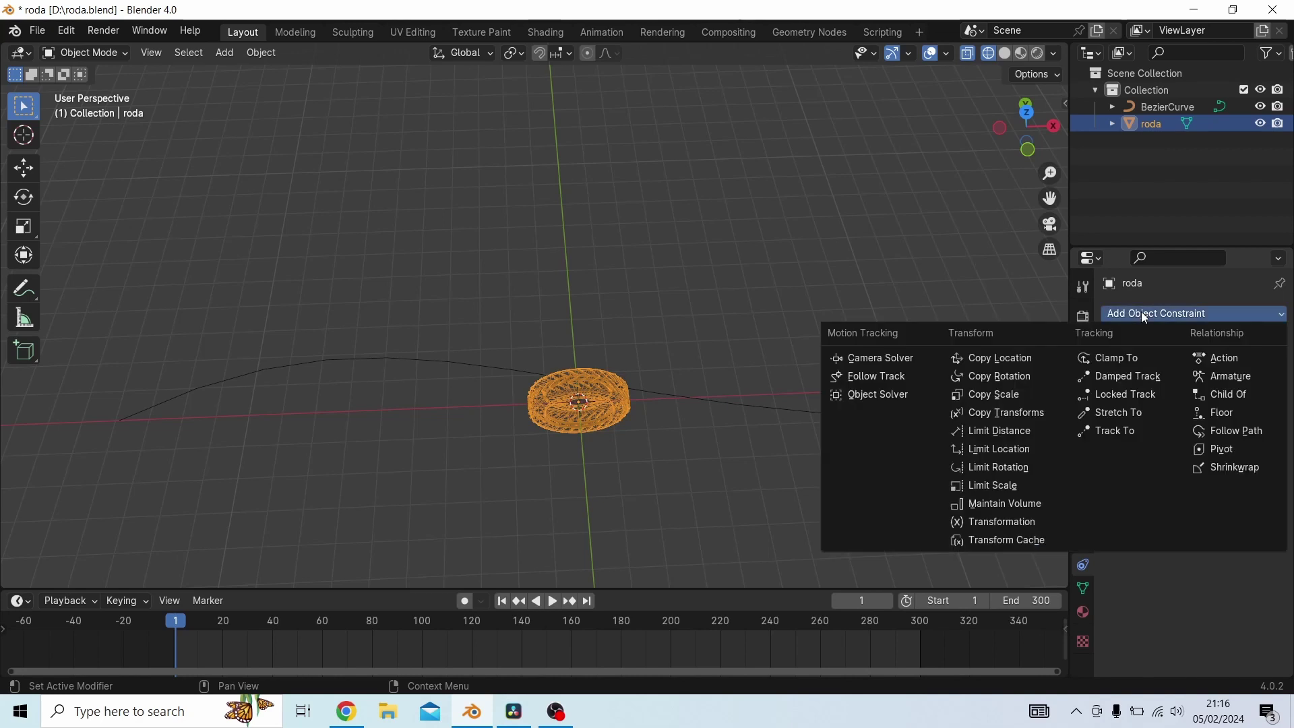
left_click(1233, 433)
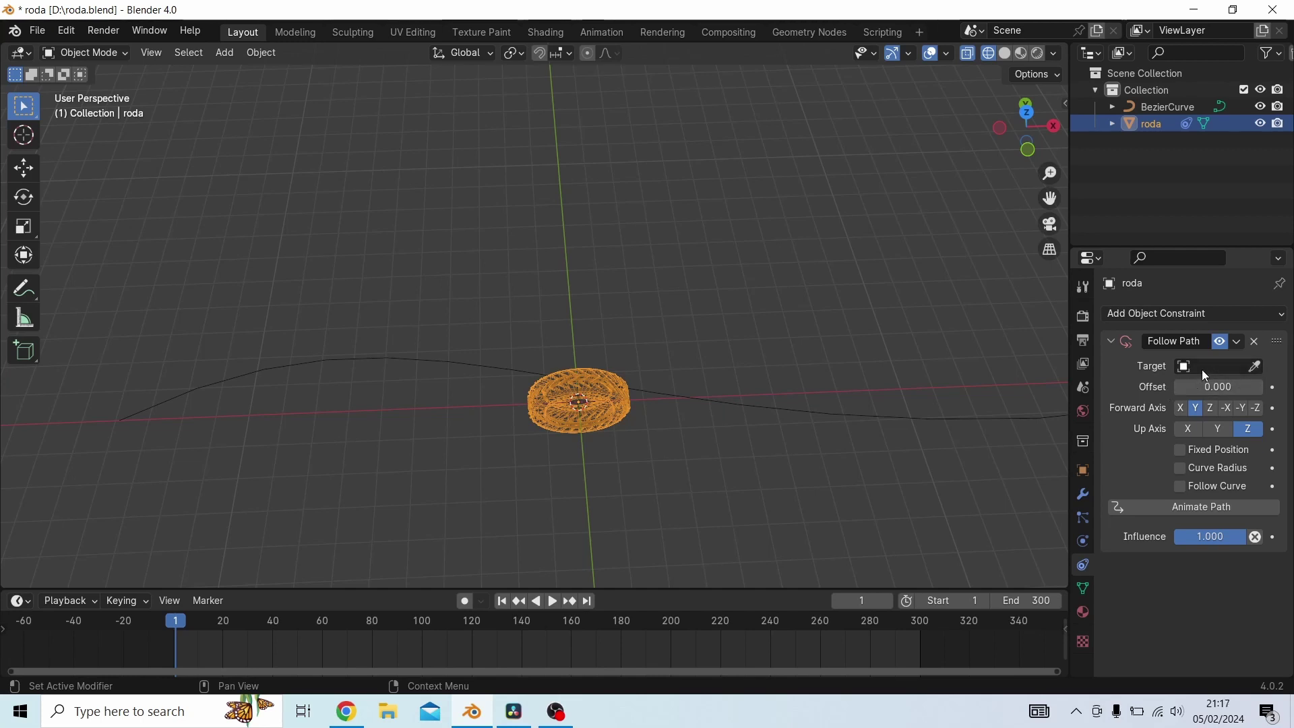
Set the BezierCurve as the Follow Path target and inspect the wheel's position at the start of the path
left_click(1257, 369)
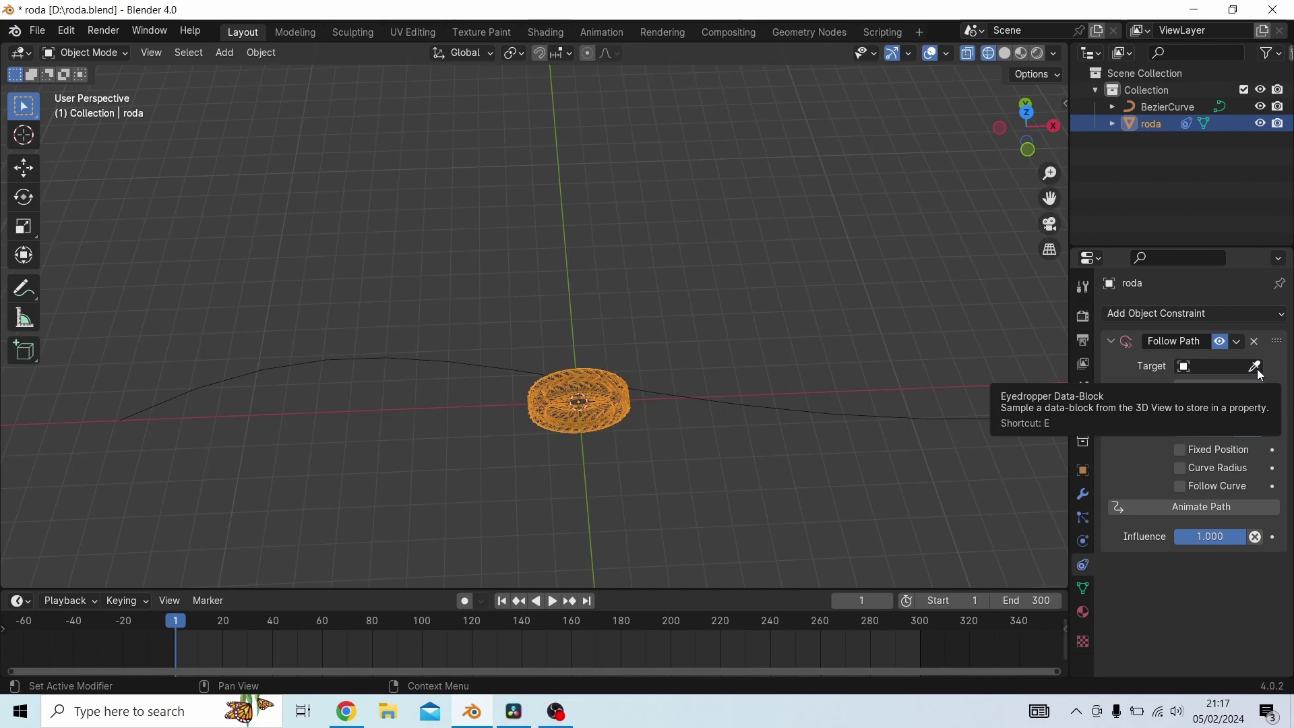
left_click(943, 414)
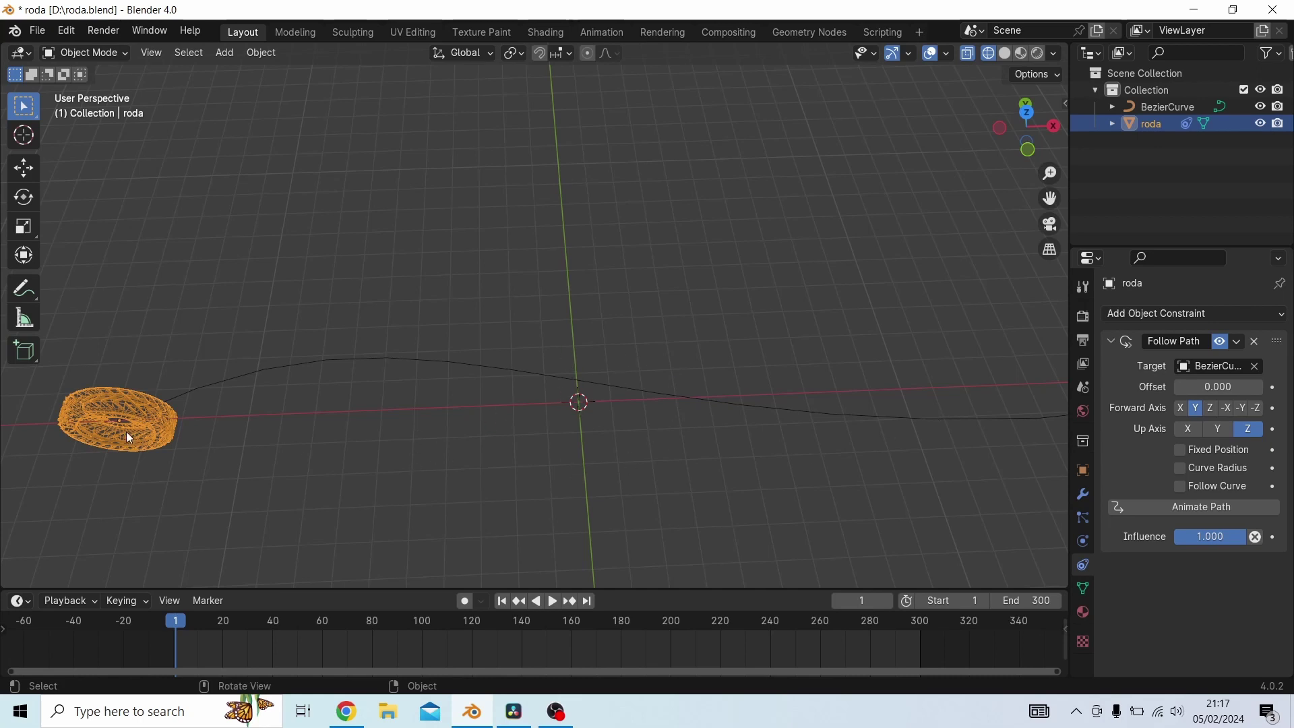
middle_click_drag(384, 427, 549, 370, "shift")
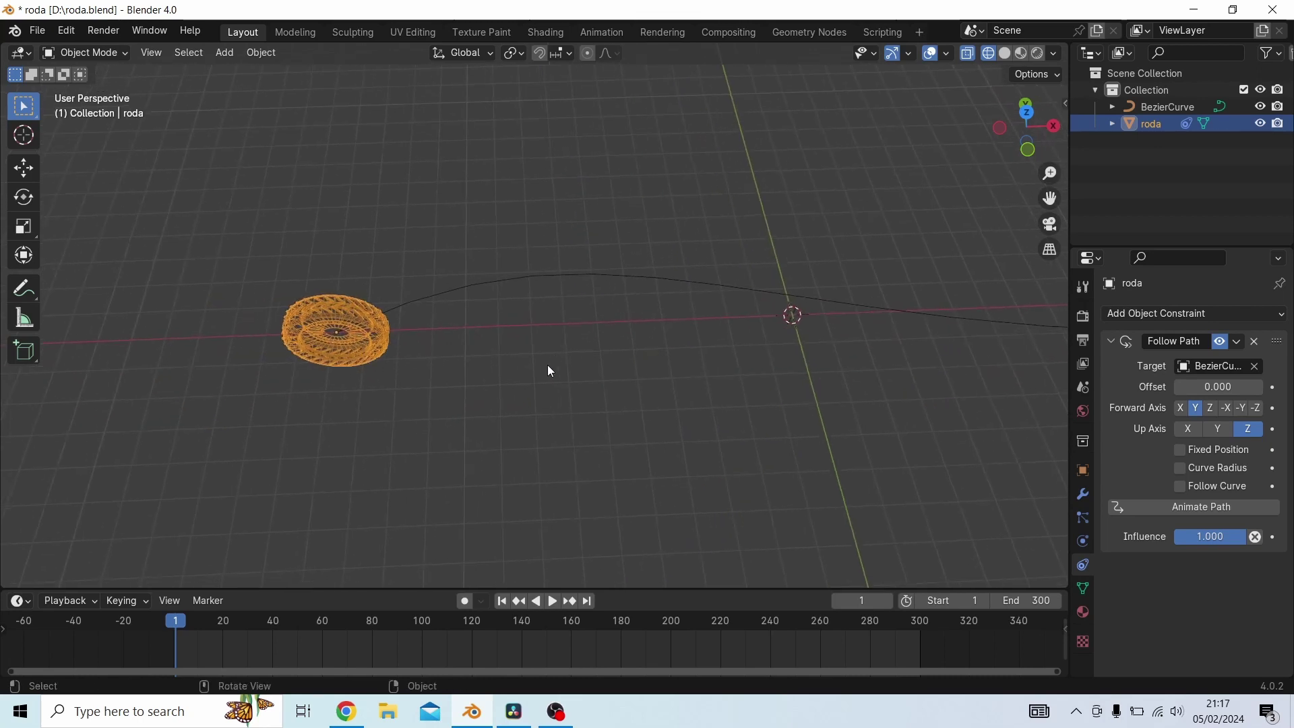
scroll(360, 369, "up", 3)
middle_click_drag(359, 369, 596, 359, "shift")
scroll(596, 358, "up", 4)
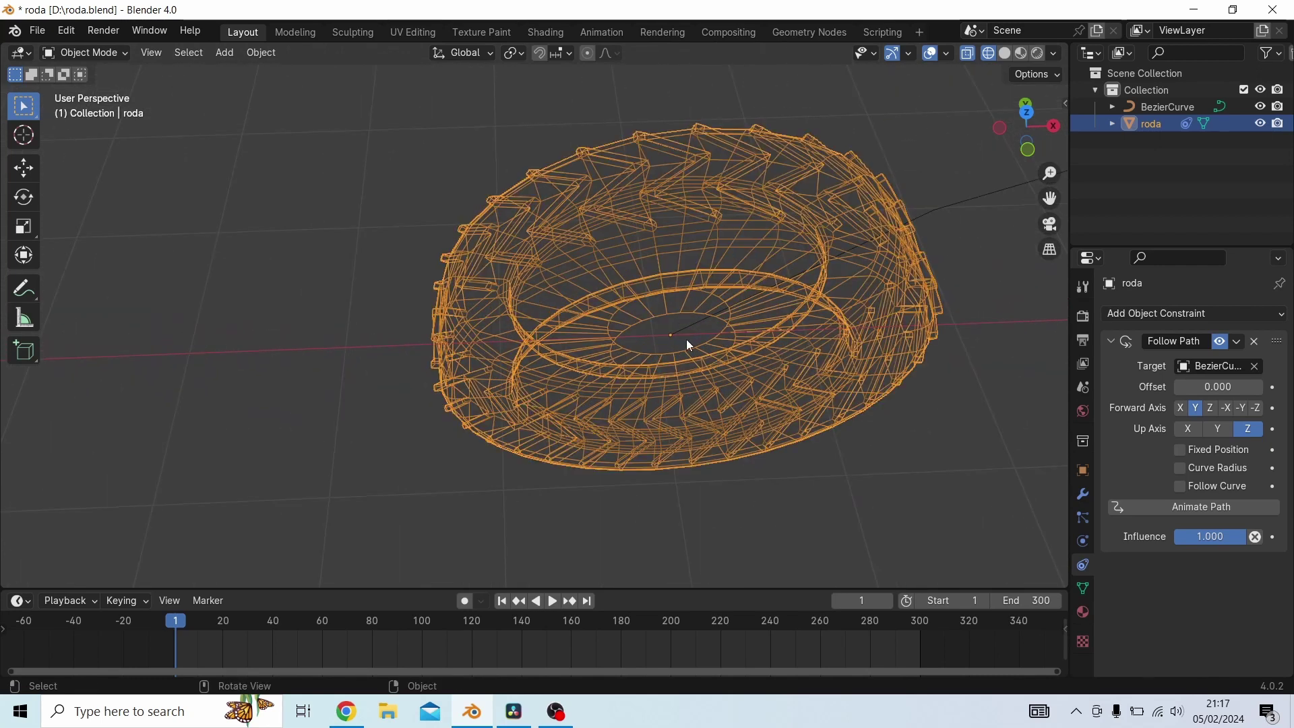
scroll(775, 349, "down", 5)
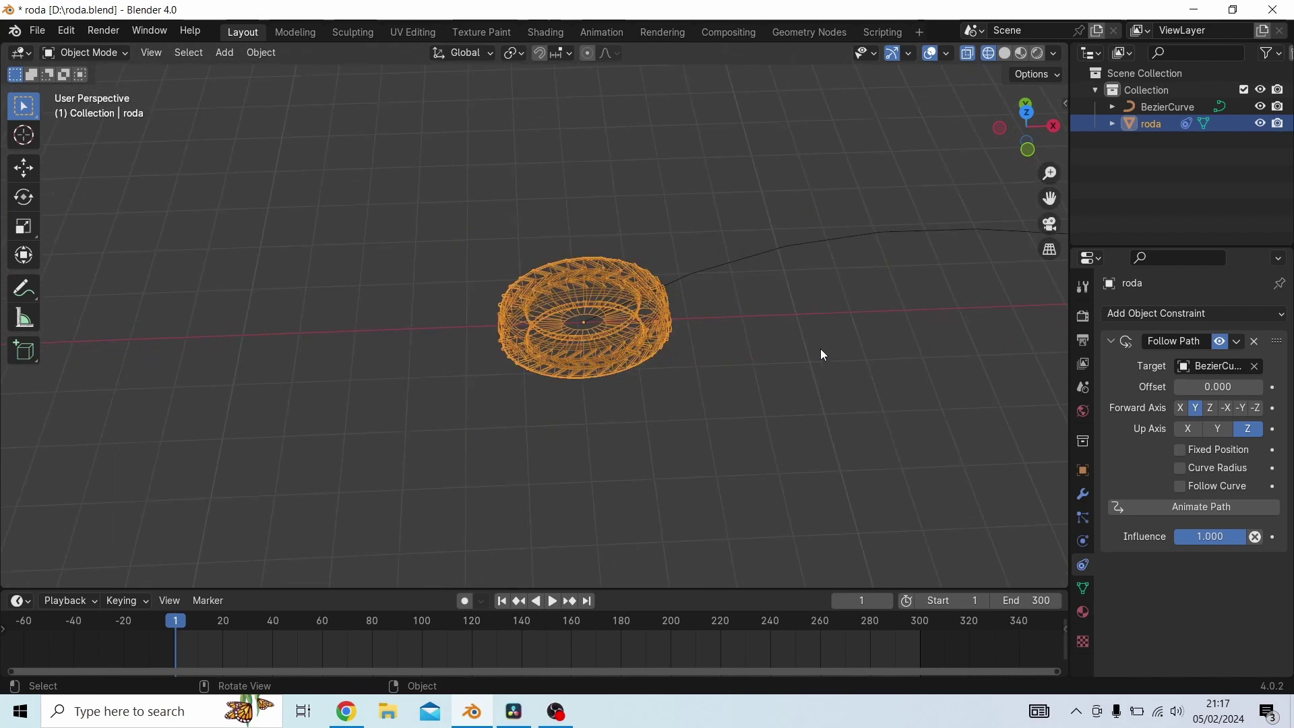
middle_click_drag(852, 321, 531, 381, "shift")
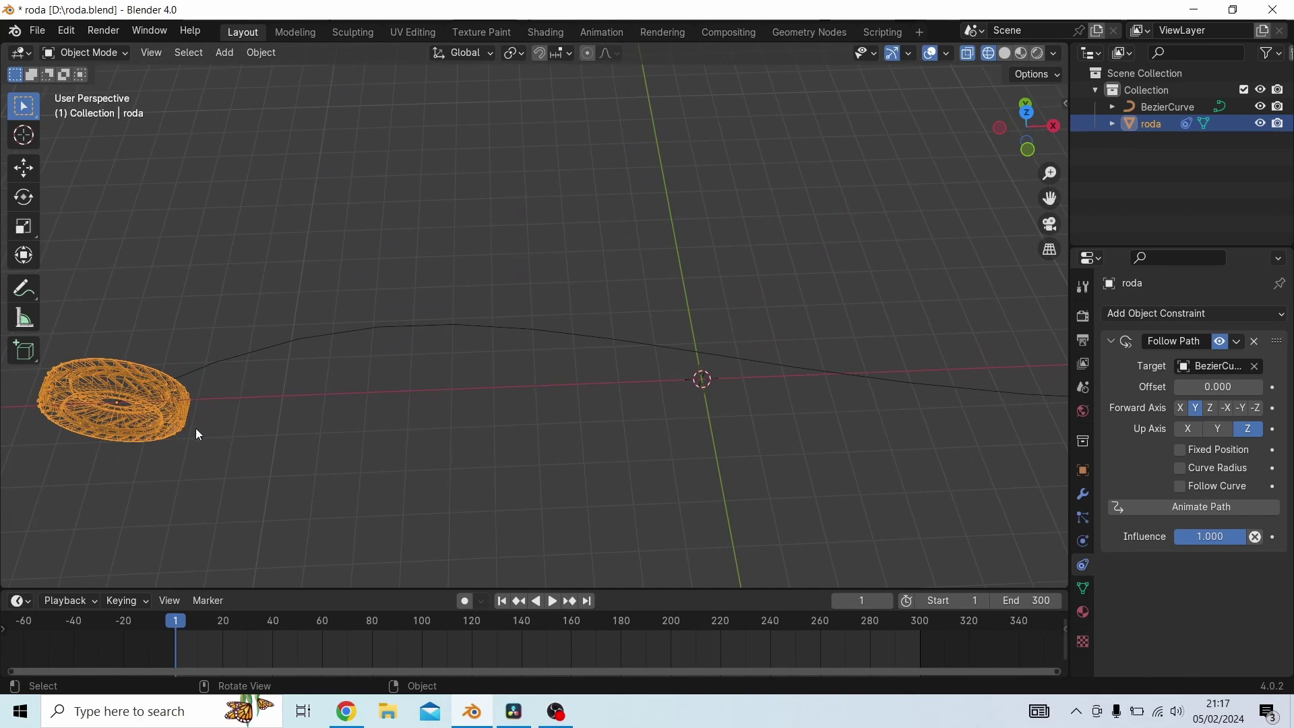
Clear the Follow Path constraint's target and move the wheel away from the curve in the positive Y direction
left_click(1255, 367)
middle_click_drag(699, 387, 722, 401)
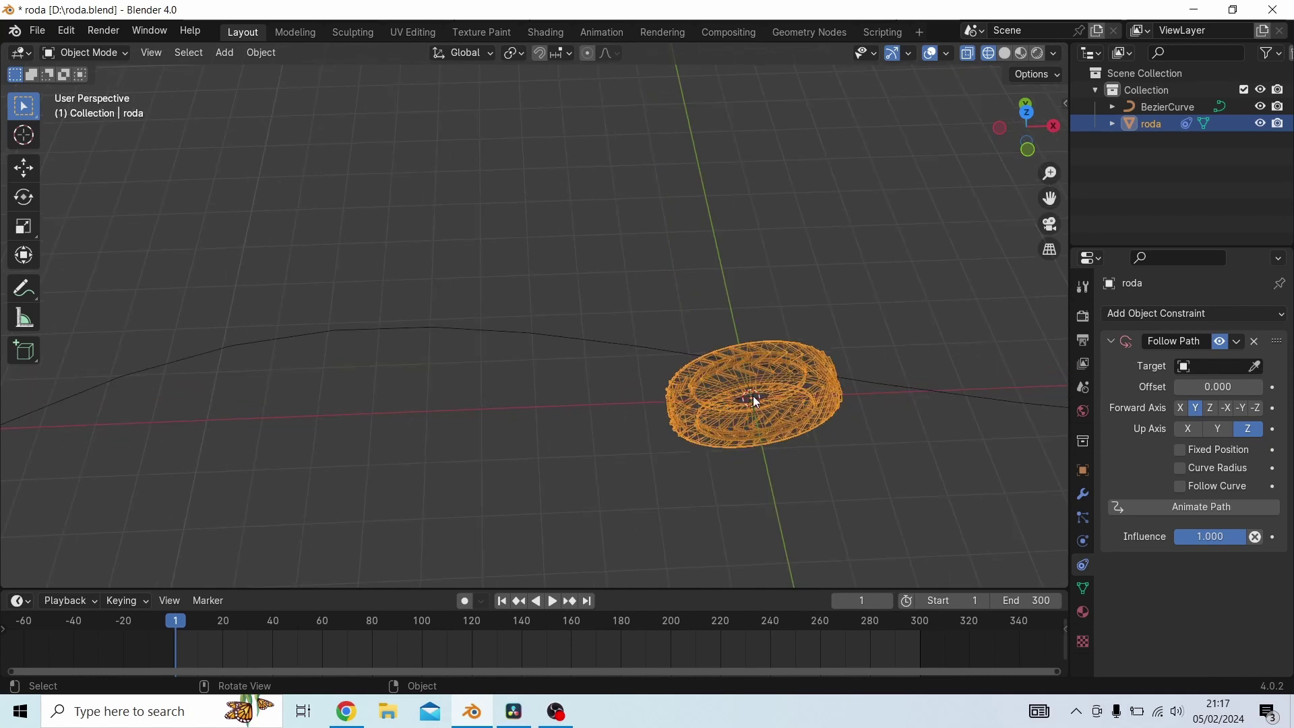
scroll(757, 402, "up", 2)
middle_click_drag(756, 403, 719, 364, "shift")
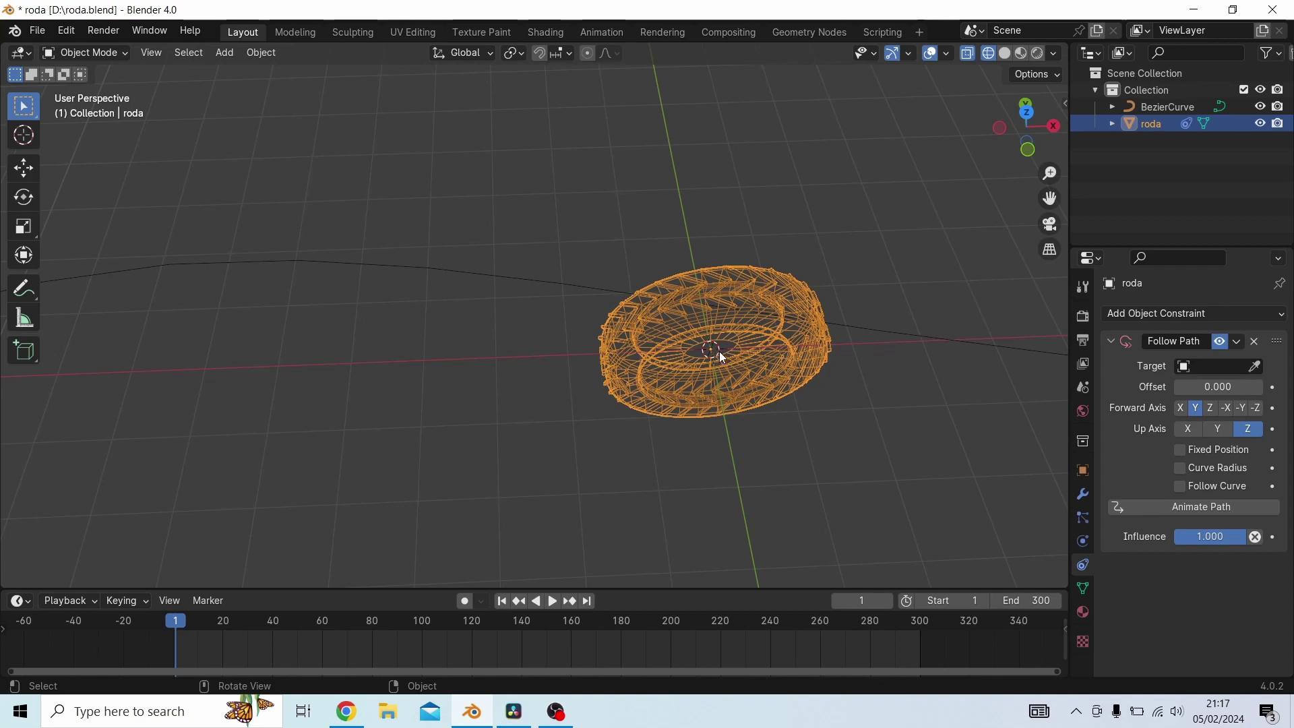
scroll(723, 357, "down", 2)
key("g")
key("y")
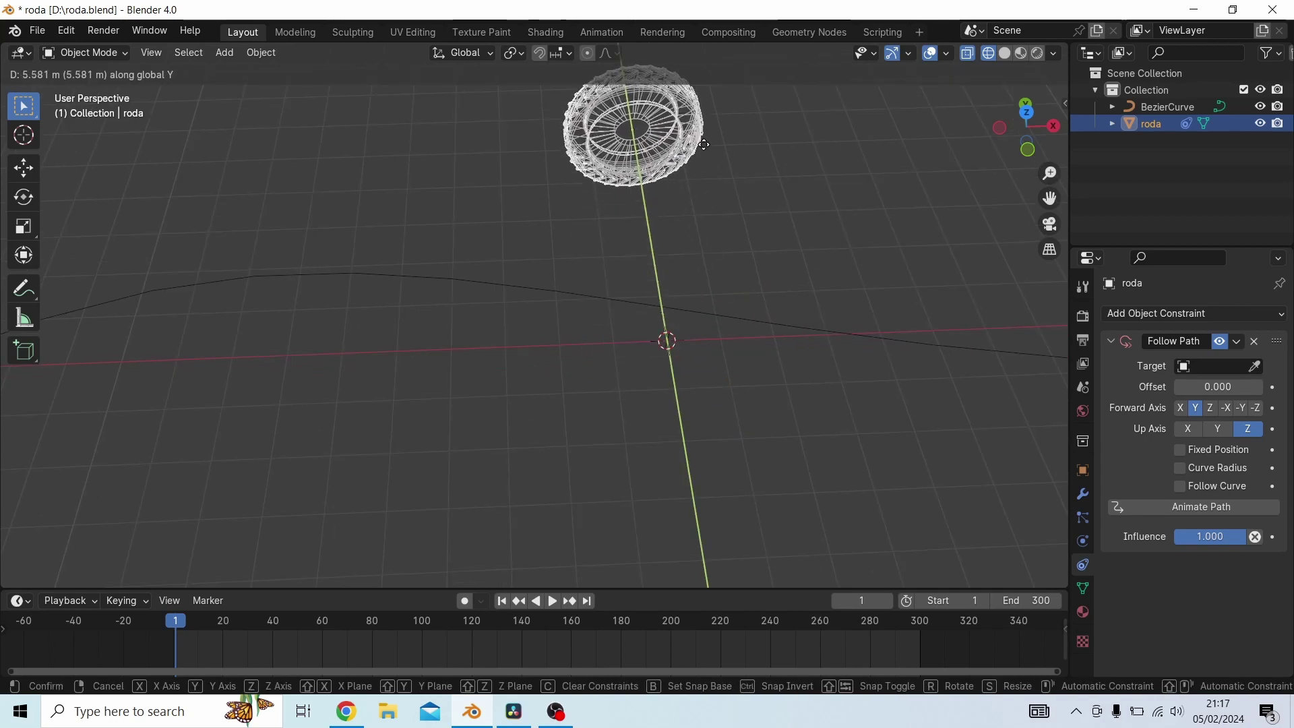
left_click(769, 228)
middle_click_drag(804, 241, 812, 339, "shift")
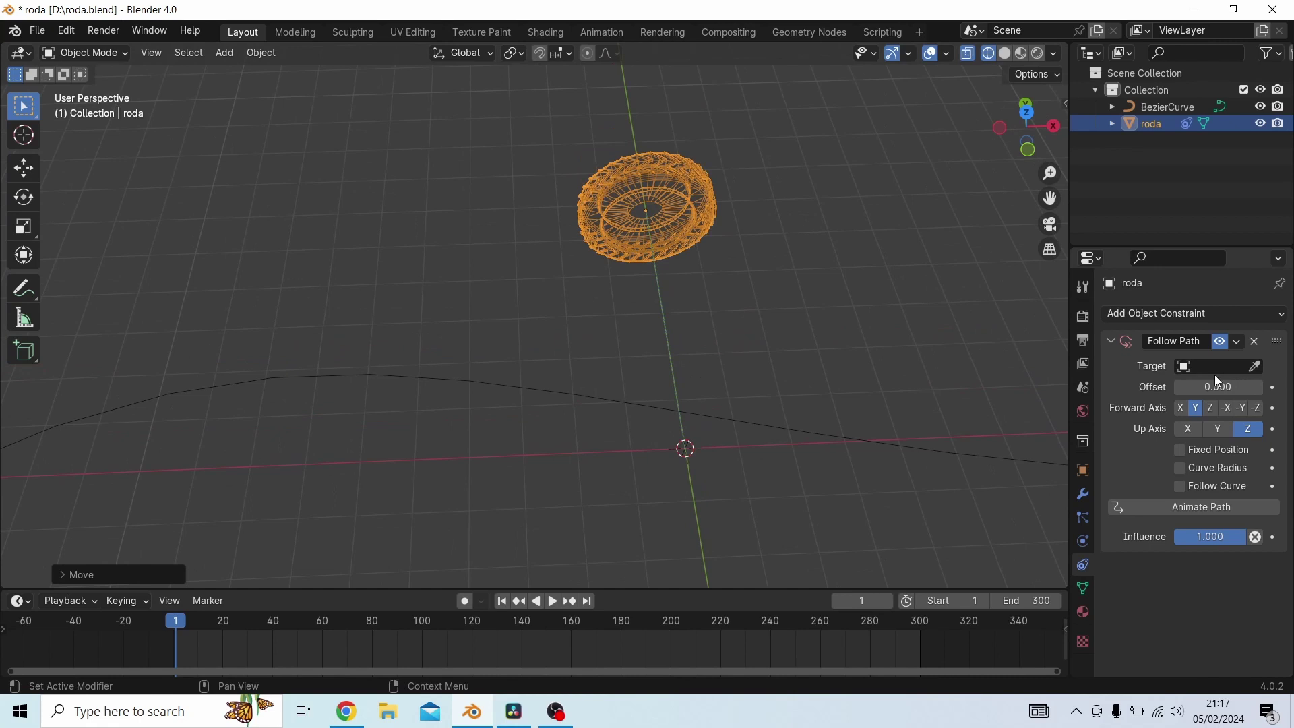
Target the Follow Path constraint at the BezierCurve again, inspect how far the moved wheel sits from the path, and clear the target
left_click(1255, 366)
left_click(876, 442)
middle_click_drag(876, 442, 453, 185)
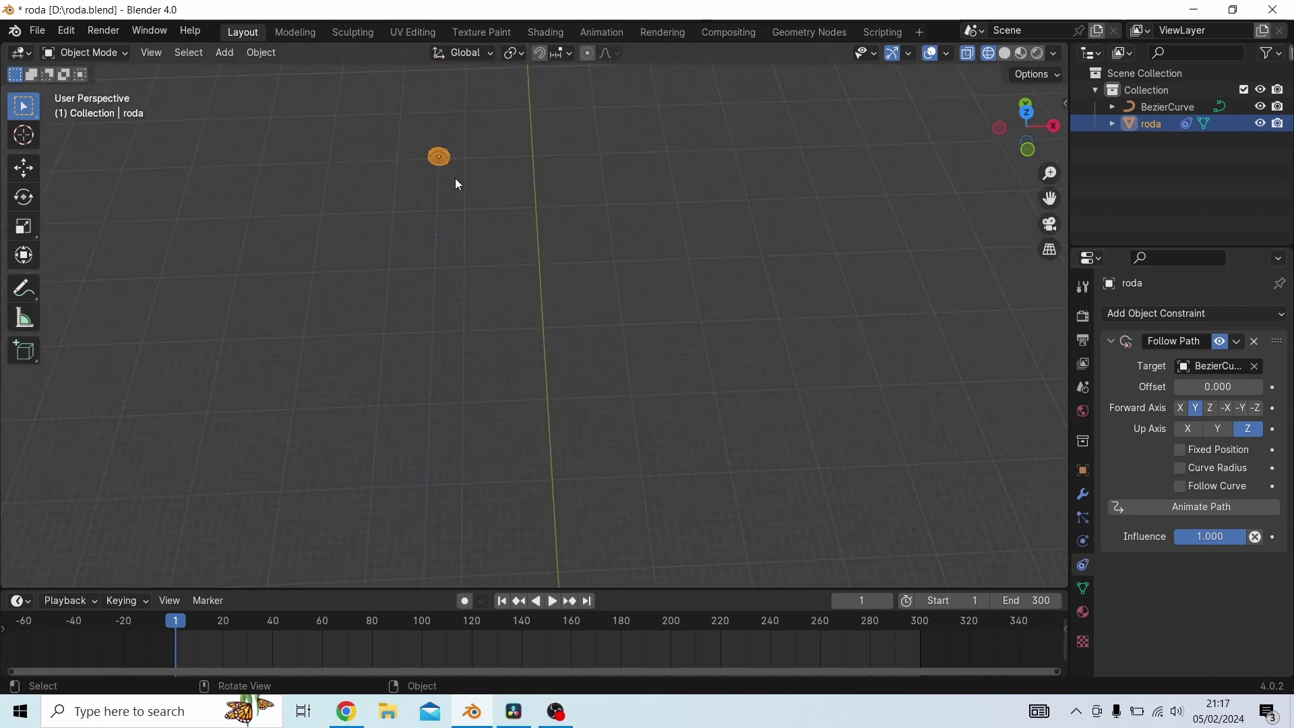
left_click(1255, 373)
middle_click_drag(985, 494, 863, 199)
middle_click_drag(939, 277, 844, 309)
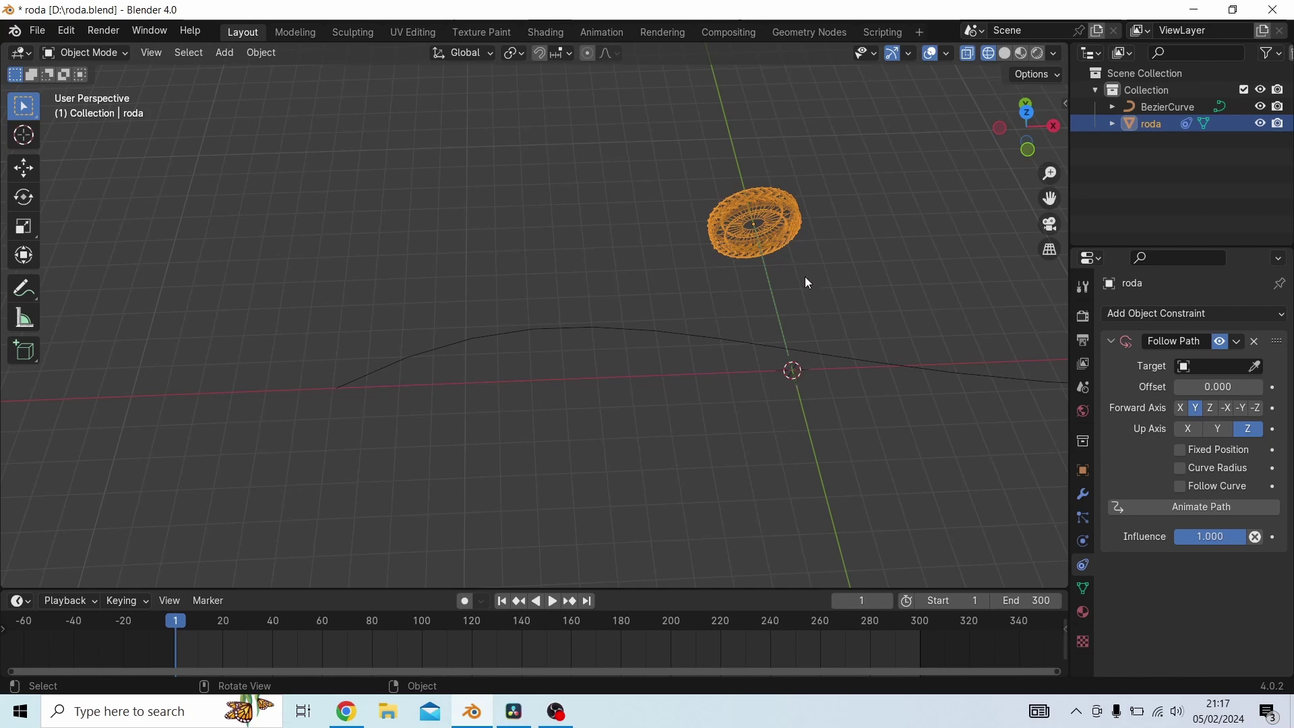
Snap the roda wheel back to the 3D cursor at the world origin
key("shift")
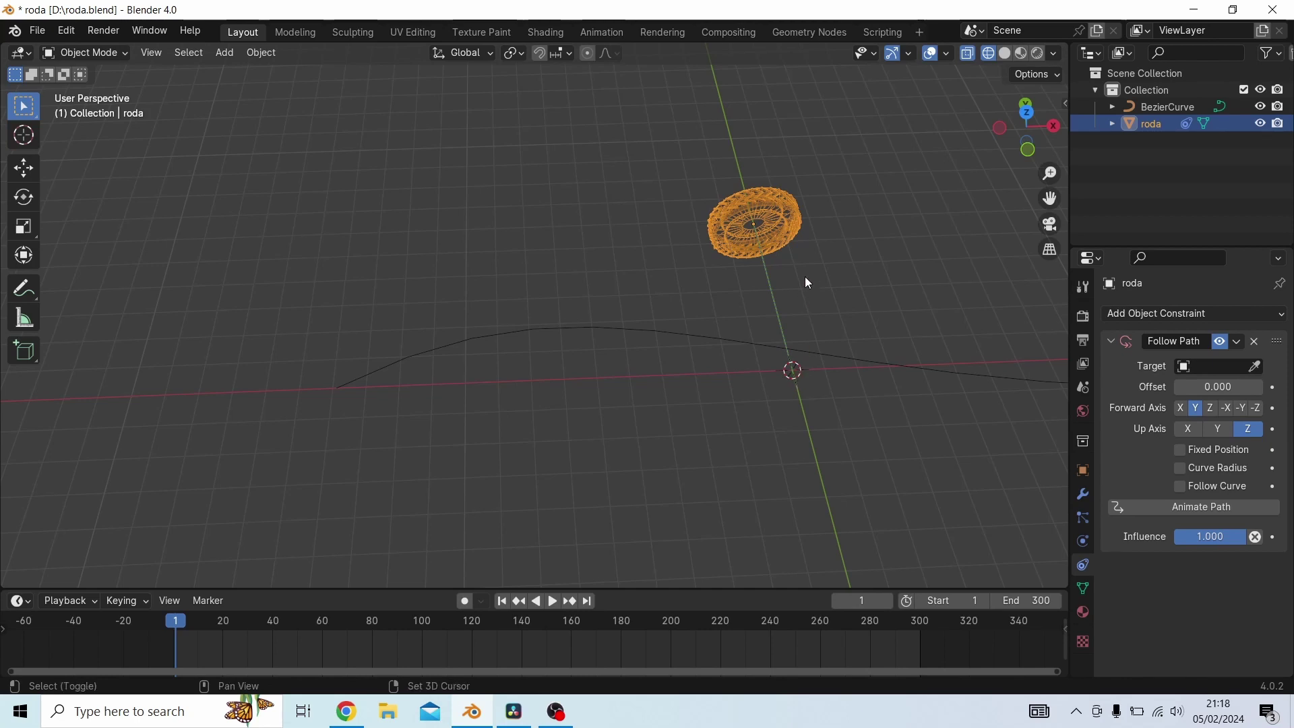
key("shift+s")
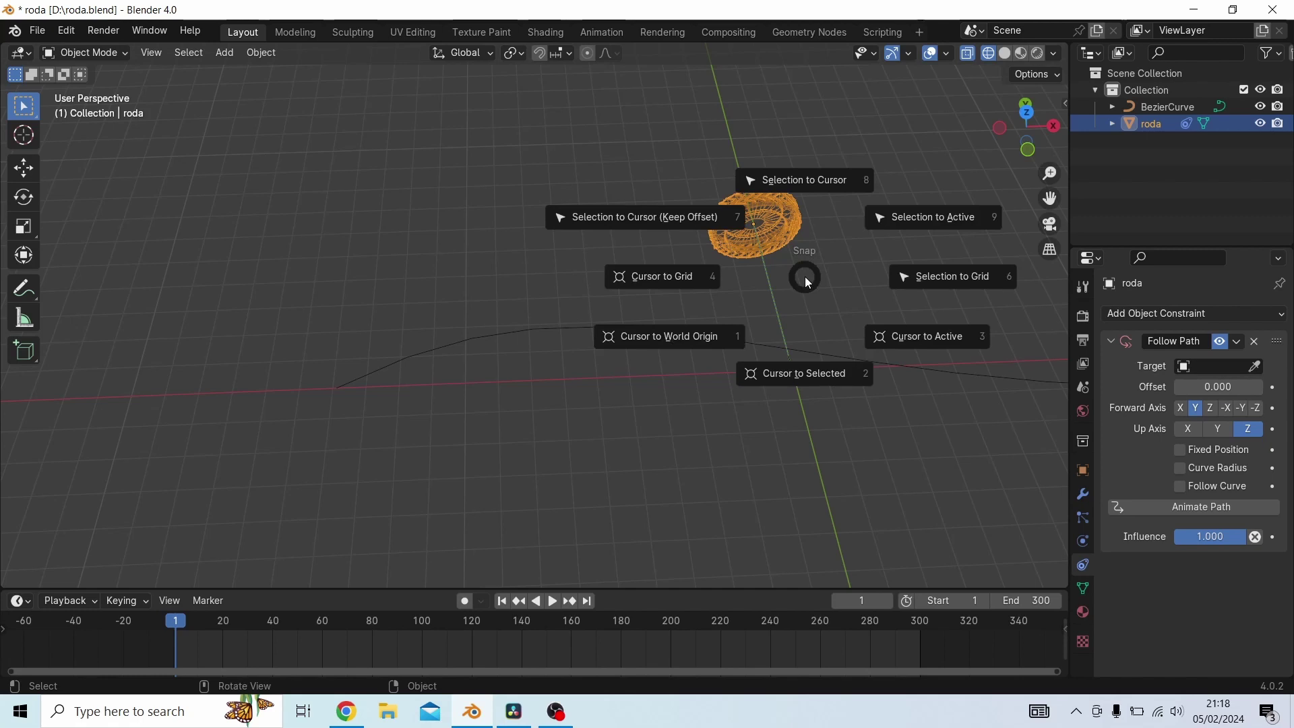
left_click(798, 179)
scroll(828, 398, "up", 1)
middle_click_drag(858, 368, 768, 320, "shift")
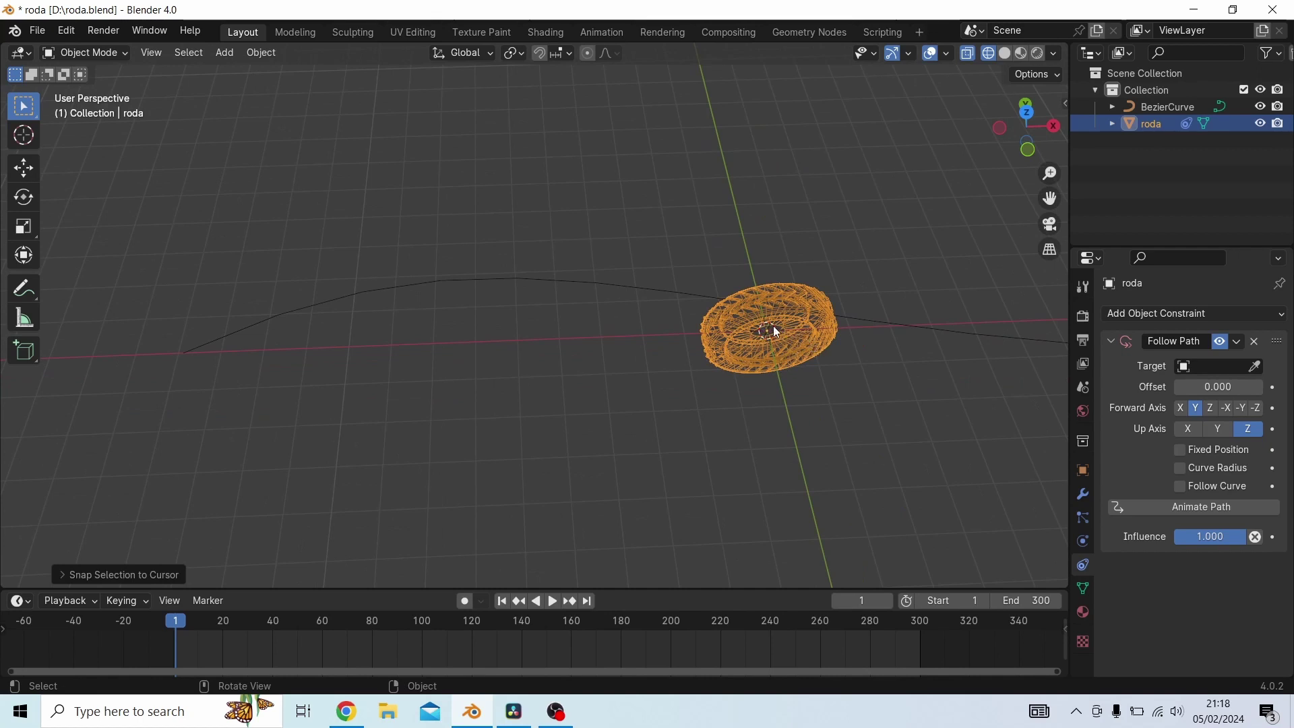
Pick the BezierCurve in the viewport as the wheel's Follow Path target
left_click(1255, 367)
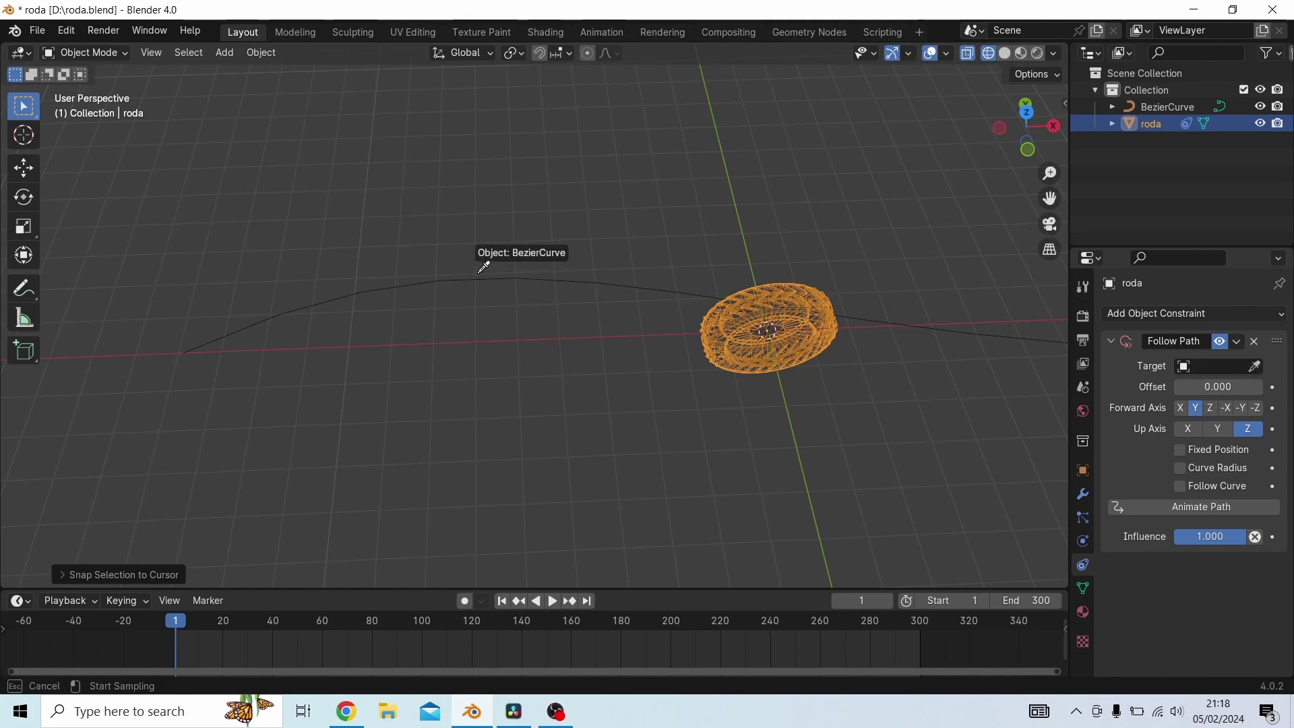
left_click(484, 267)
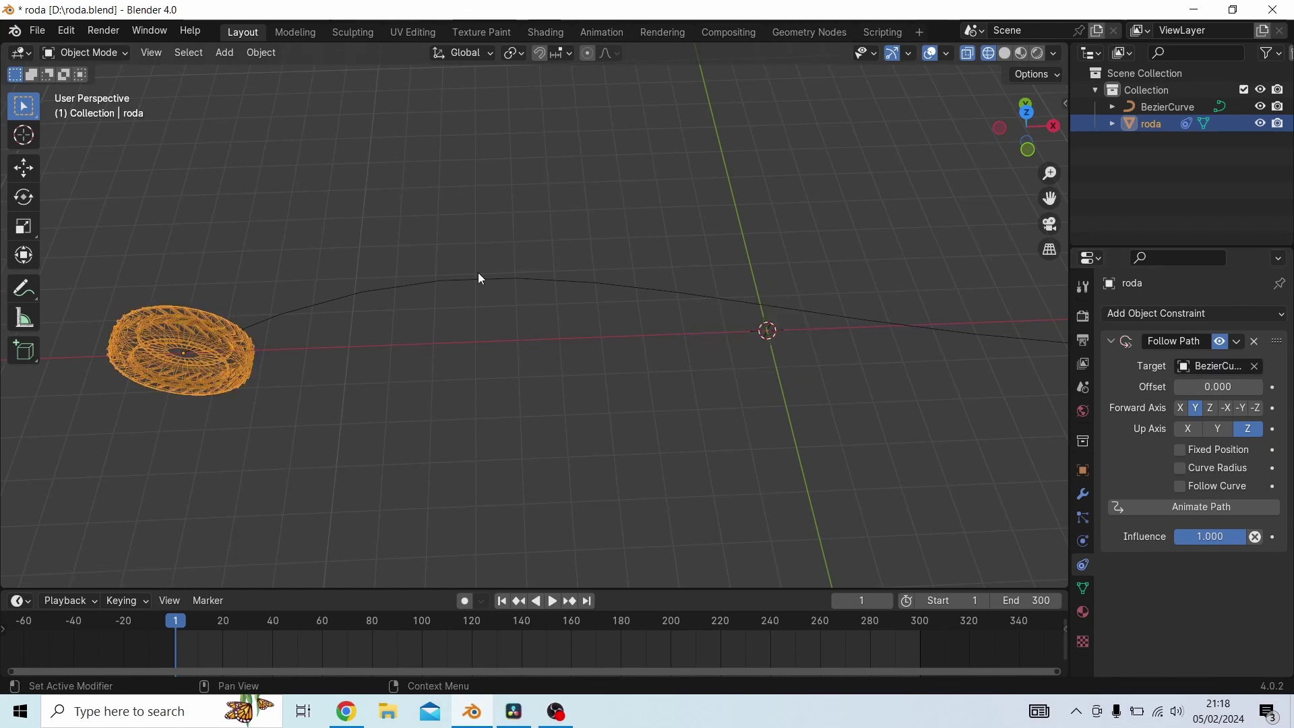
middle_click_drag(359, 375, 552, 370)
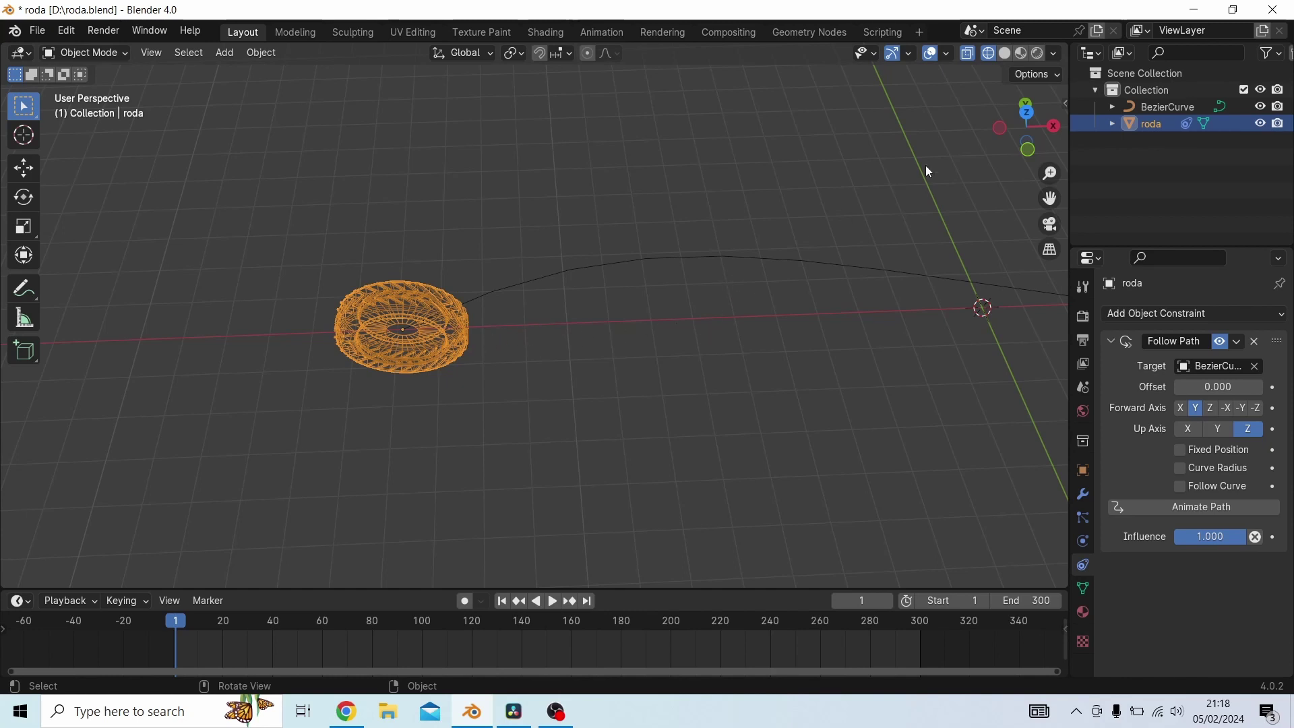
Enable Affect Only Origins and examine the wheel's local axes up close
left_click(1057, 74)
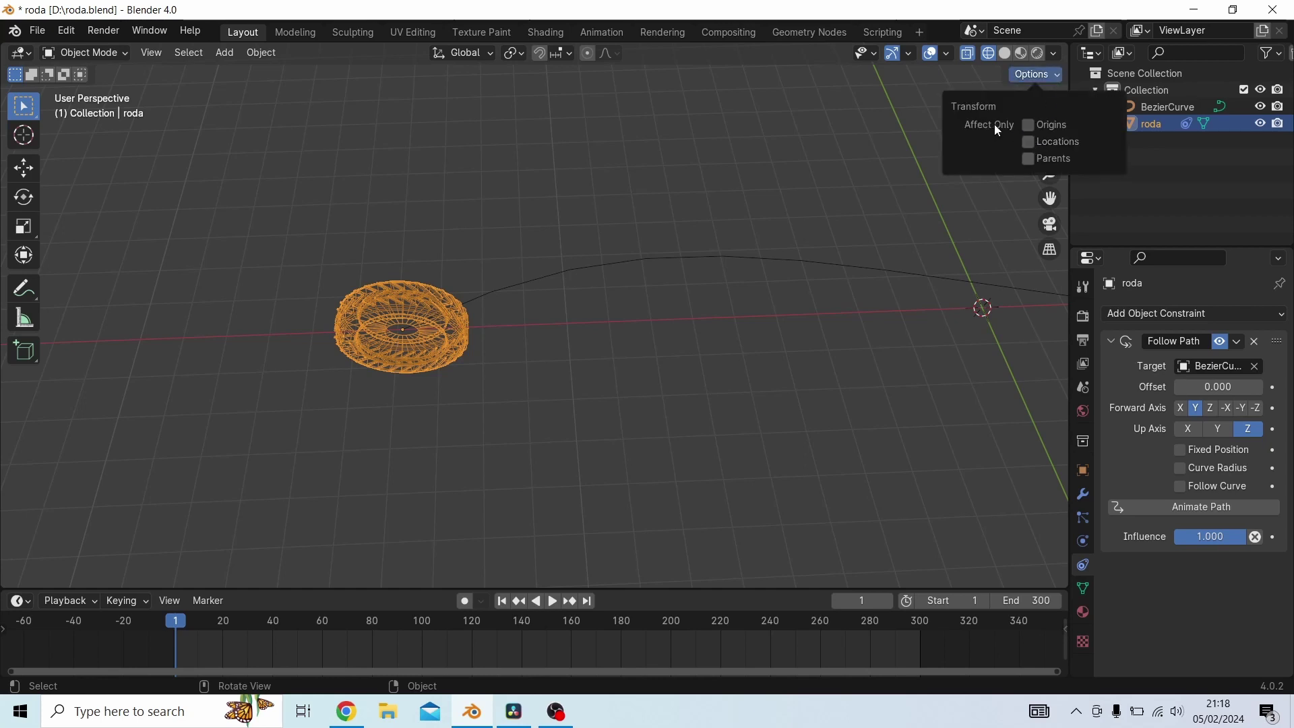
left_click(1029, 127)
middle_click_drag(531, 340, 716, 305)
scroll(630, 308, "up", 5)
middle_click_drag(695, 209, 710, 345, "shift")
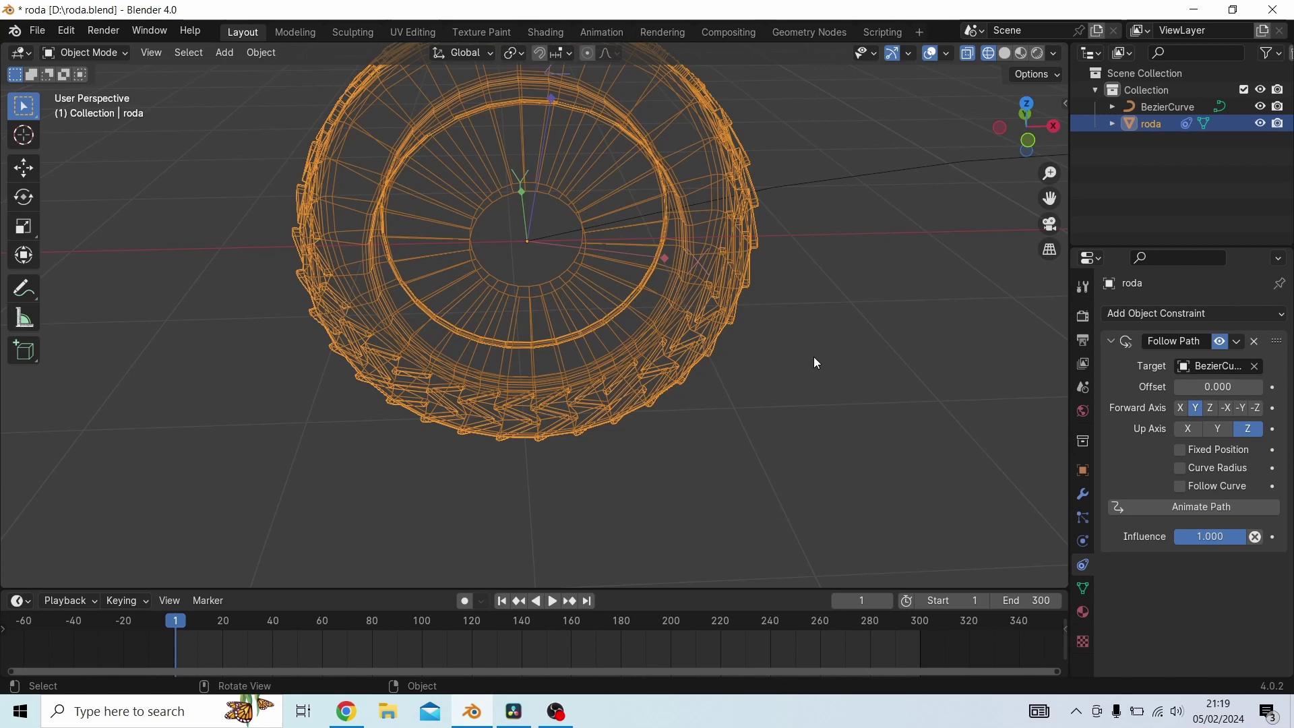
Reset the wheel's Y rotation to 0°
key("n")
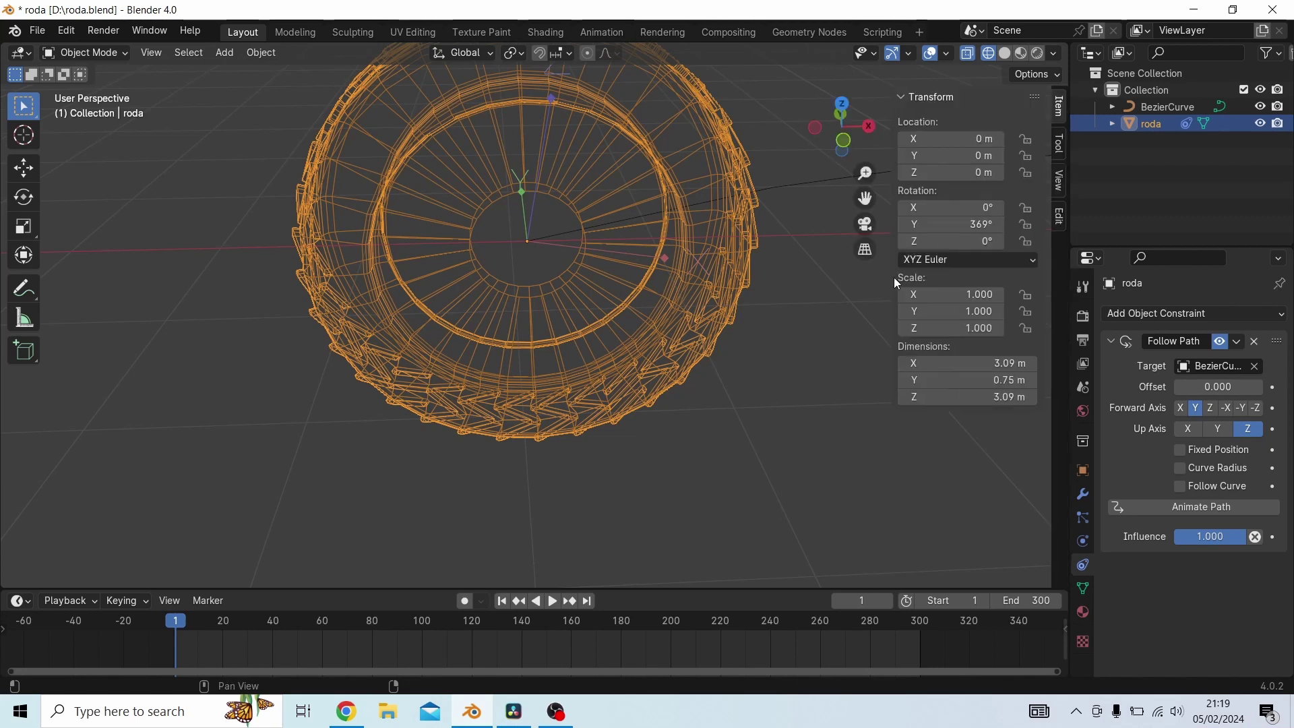
double_click(965, 224)
type("0")
key("Return")
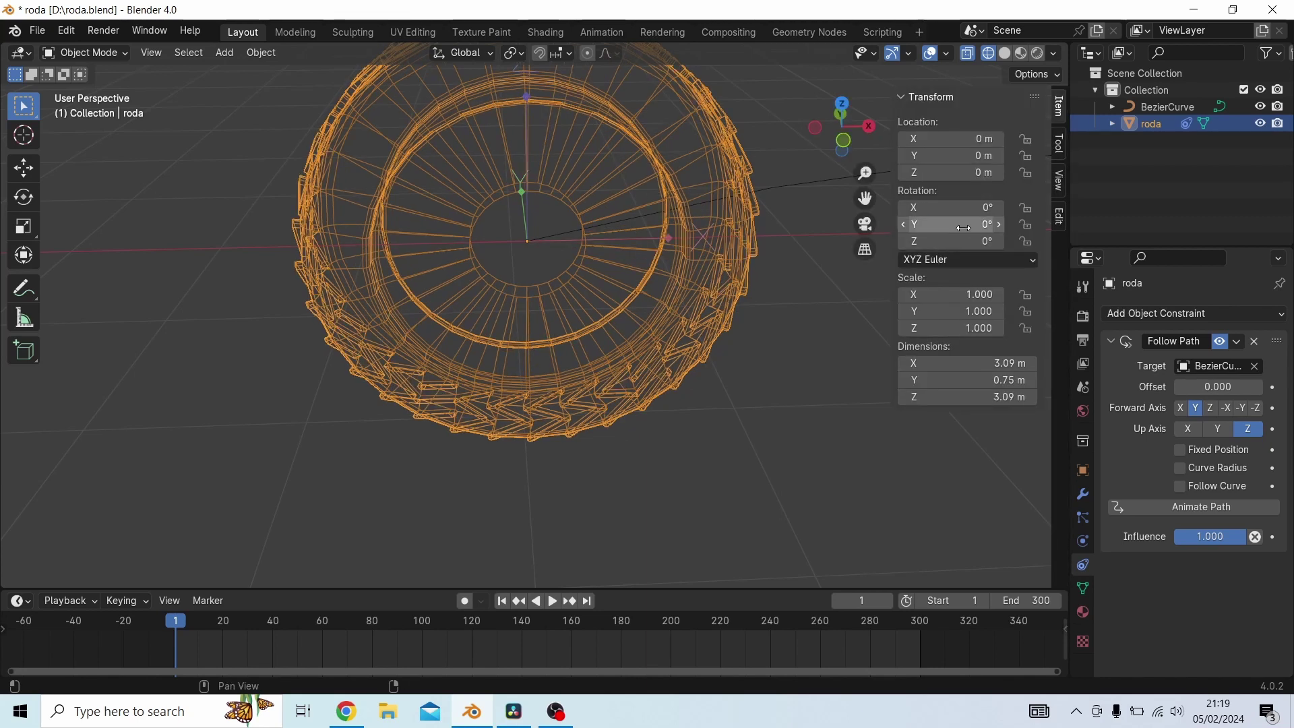
key("n")
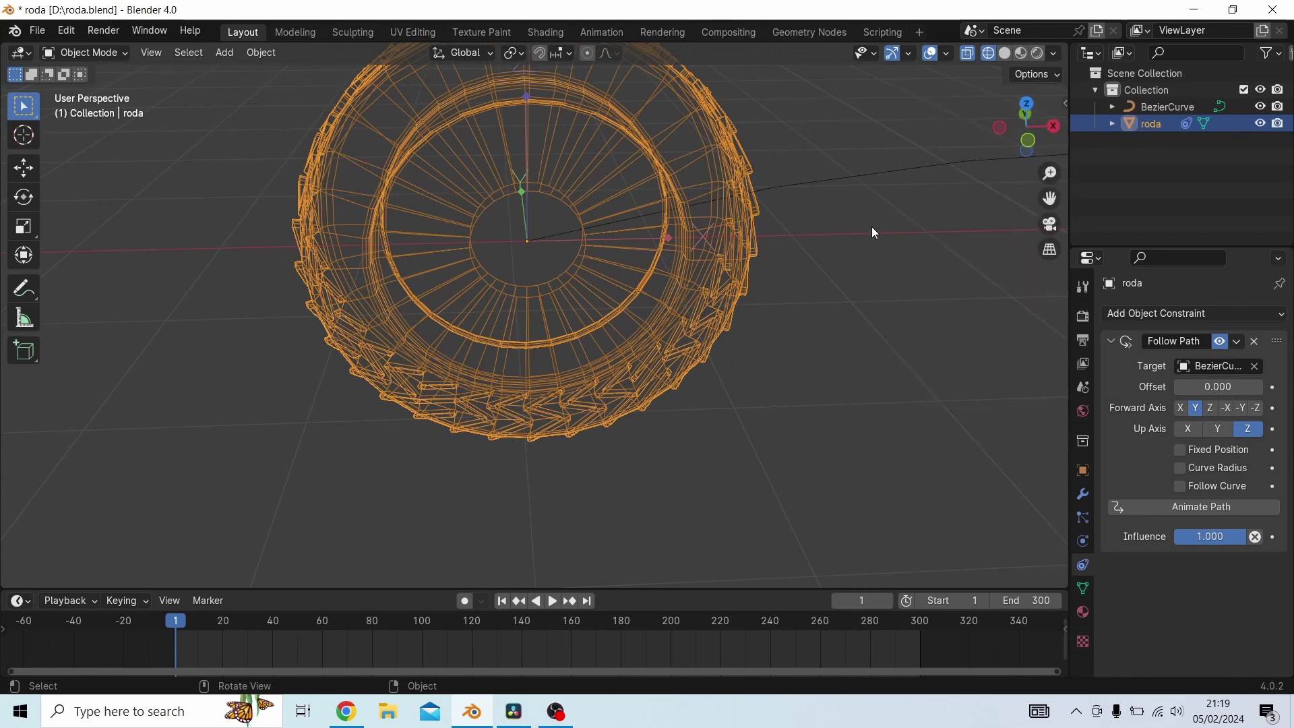
Check which local axis of the wheel points along the curve, and disable Affect Only Origins
middle_click_drag(728, 245, 223, 330)
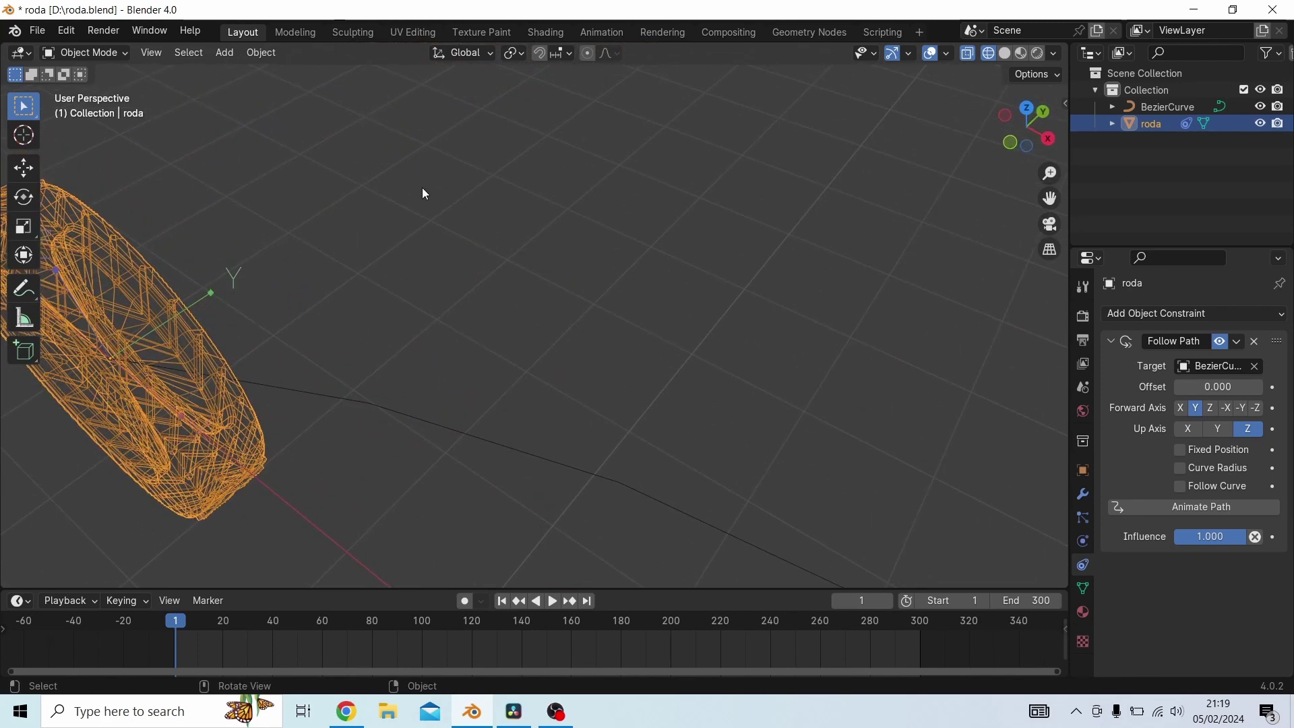
middle_click_drag(425, 194, 563, 196)
middle_click_drag(641, 188, 501, 437)
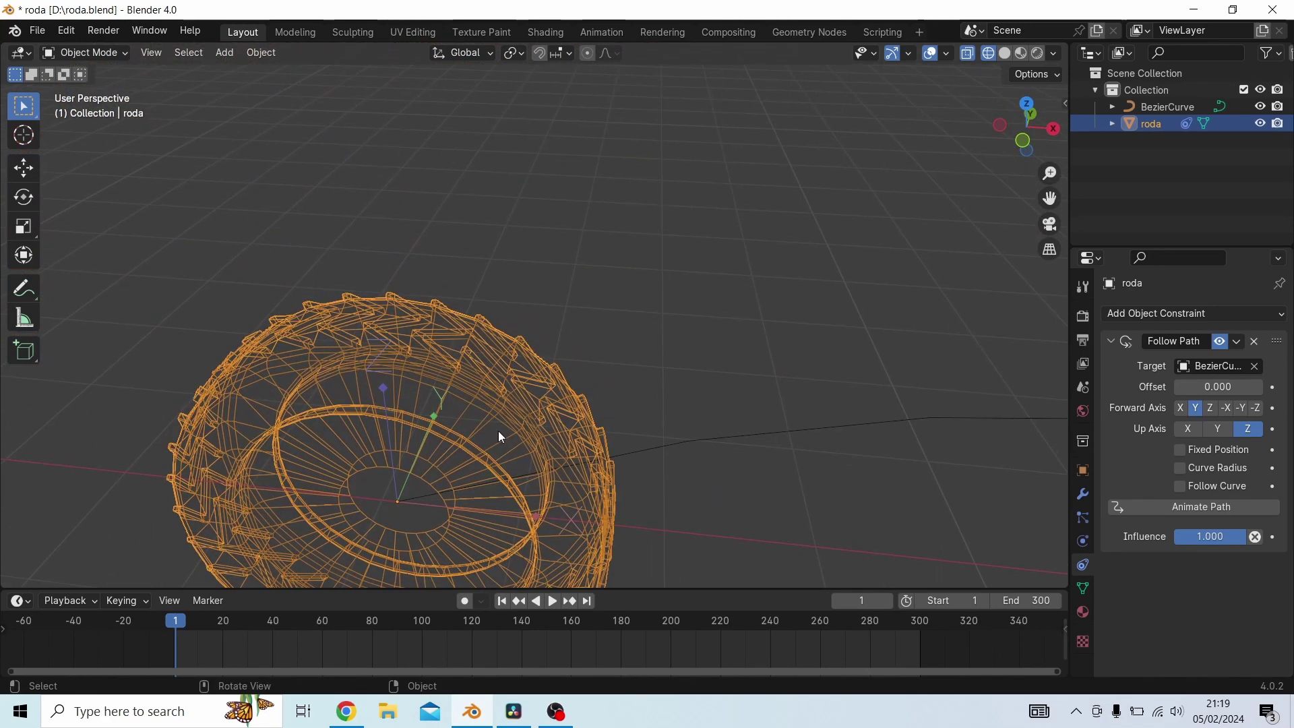
middle_click_drag(425, 280, 615, 350)
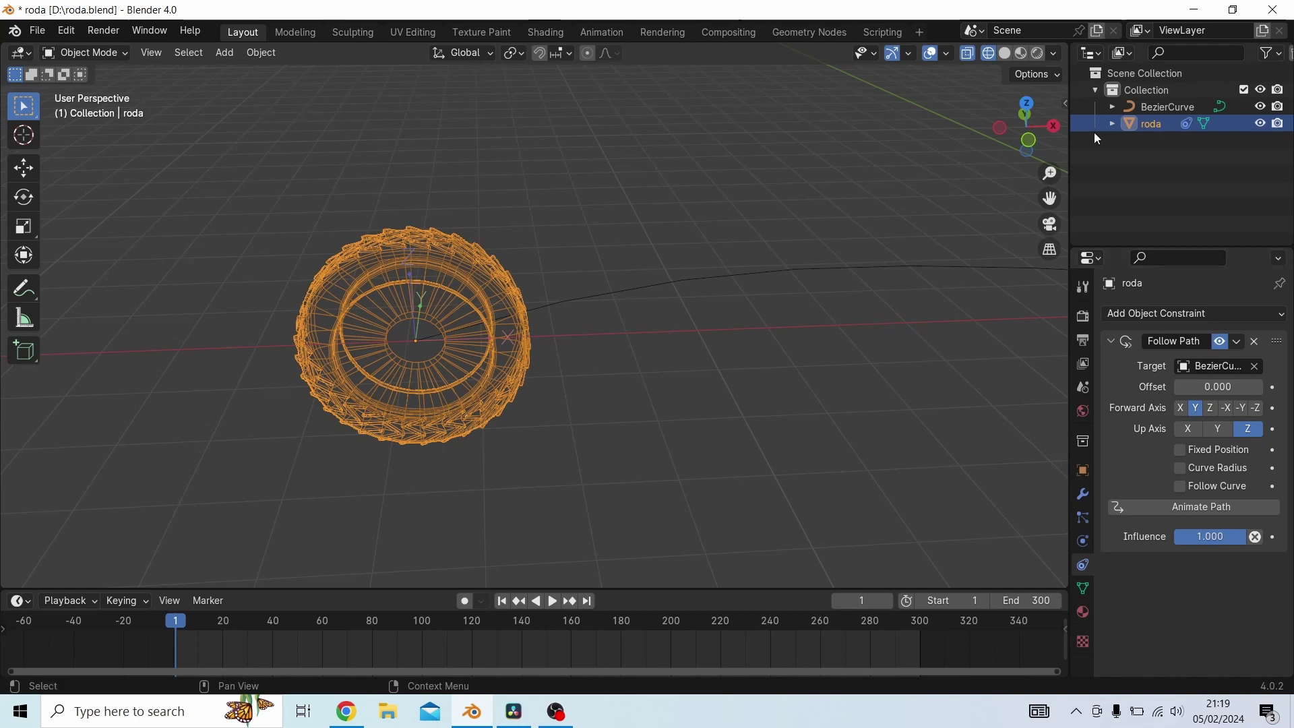
left_click(1051, 75)
left_click(1029, 124)
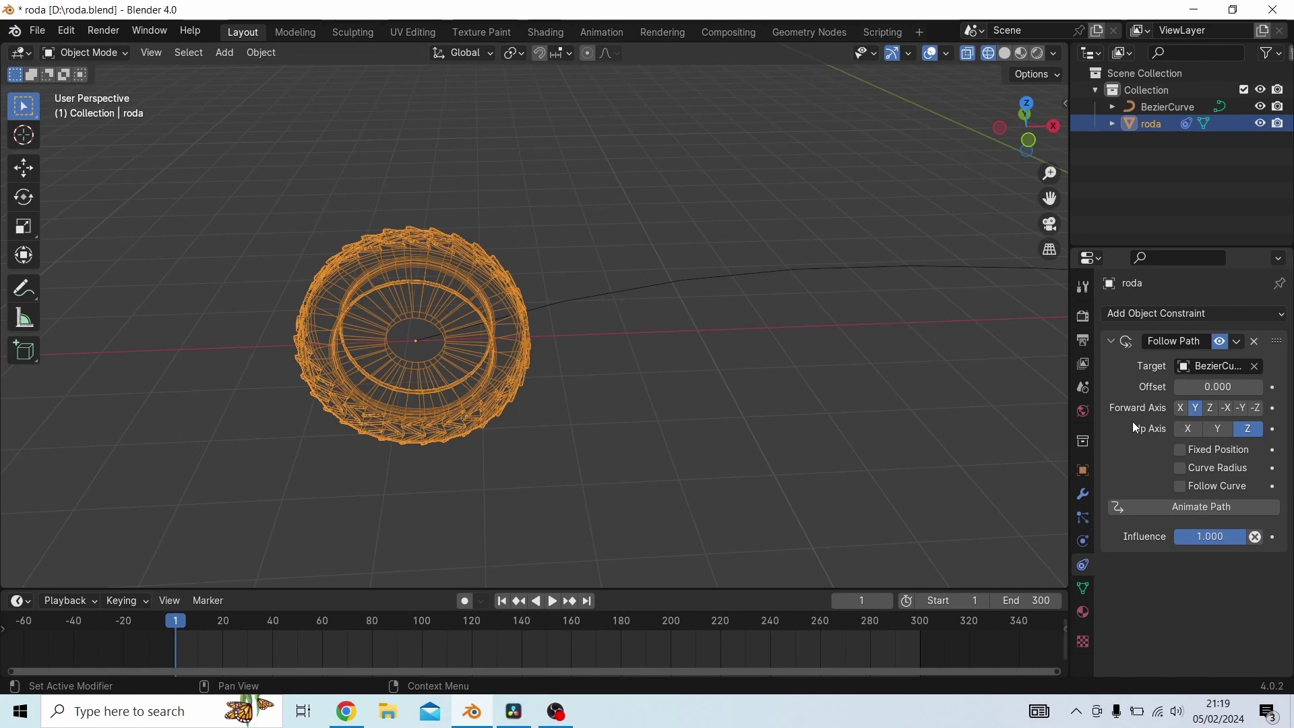
Set the Follow Path forward axis to X and animate the path
left_click(1184, 410)
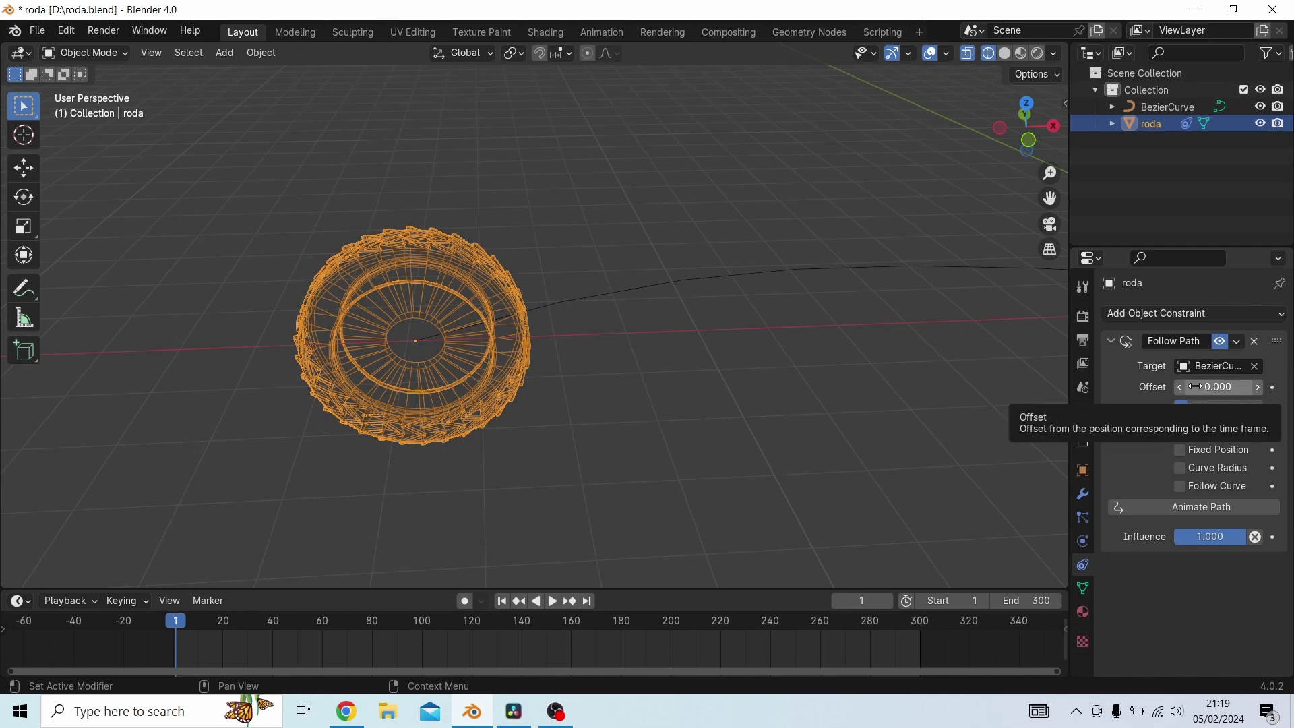
left_click(1187, 508)
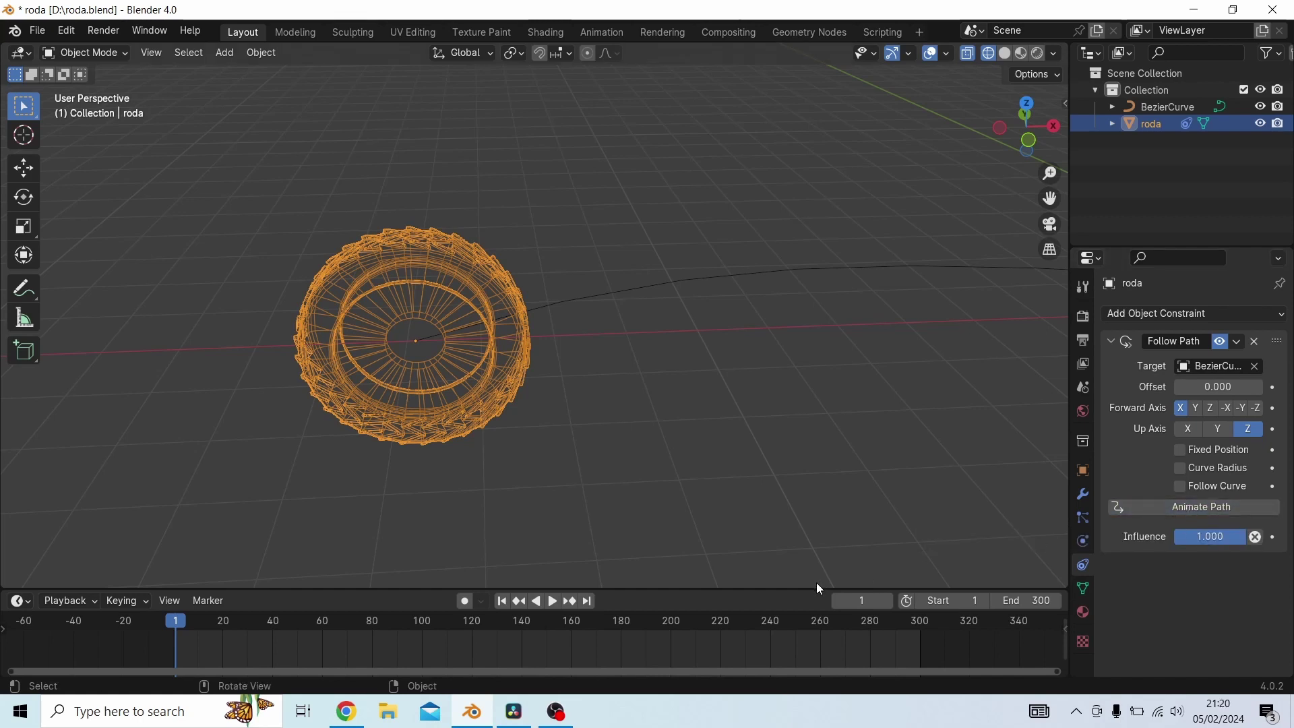
Play the animation in perspective to watch the wheel travel along the curve, and return to frame 1
scroll(752, 431, "down", 3)
middle_click_drag(838, 368, 707, 390, "shift")
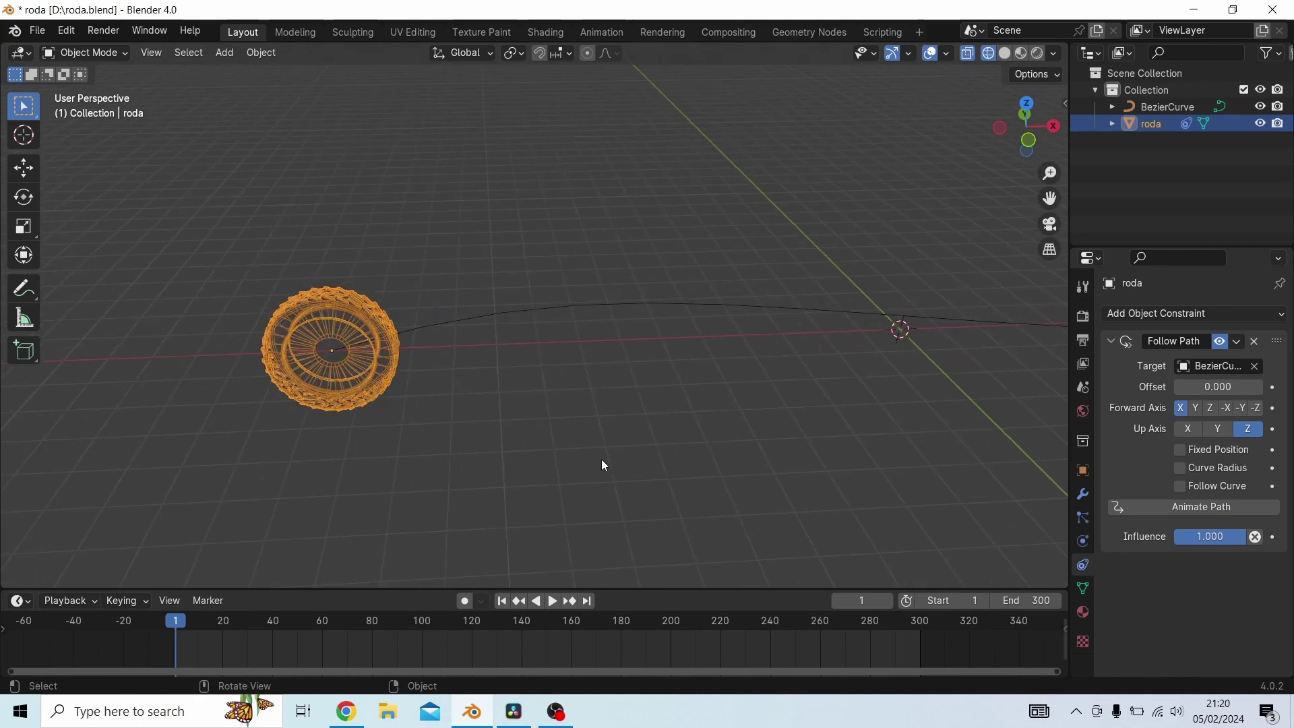
key("space")
middle_click_drag(719, 434, 779, 424)
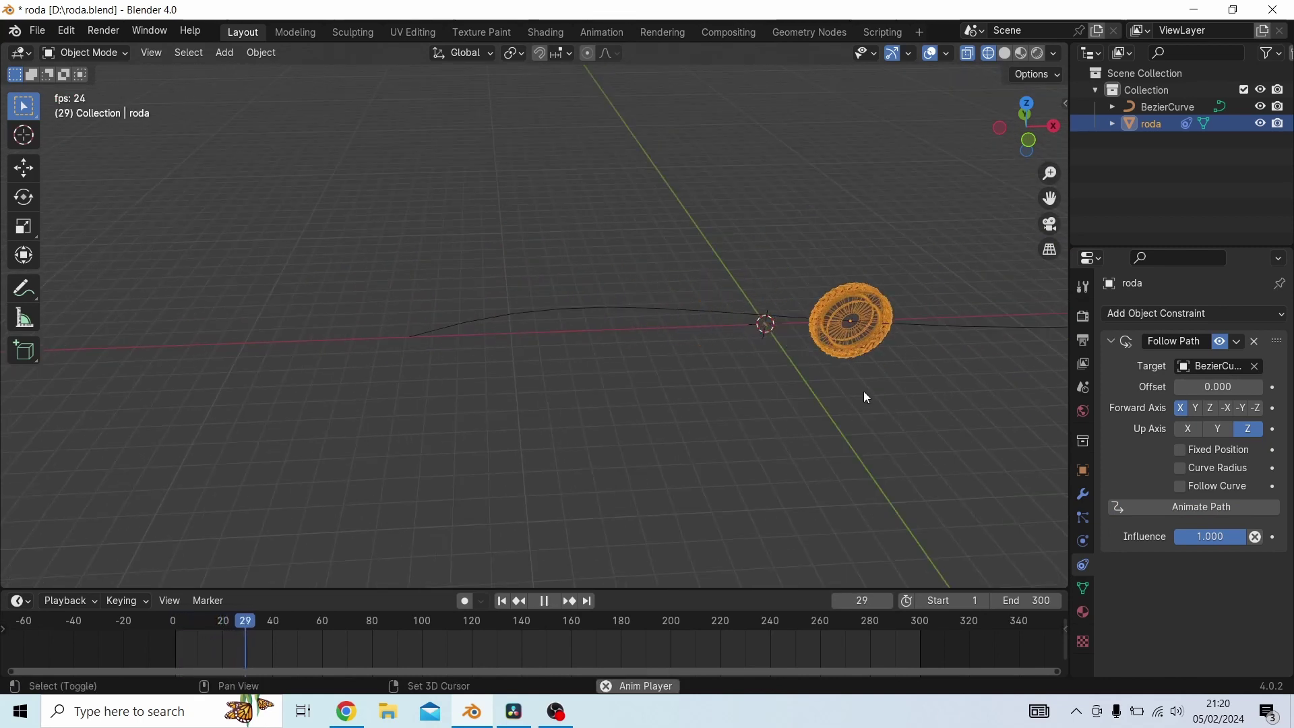
middle_click_drag(863, 391, 552, 419, "shift")
scroll(553, 418, "down", 3)
middle_click_drag(839, 395, 928, 443, "shift")
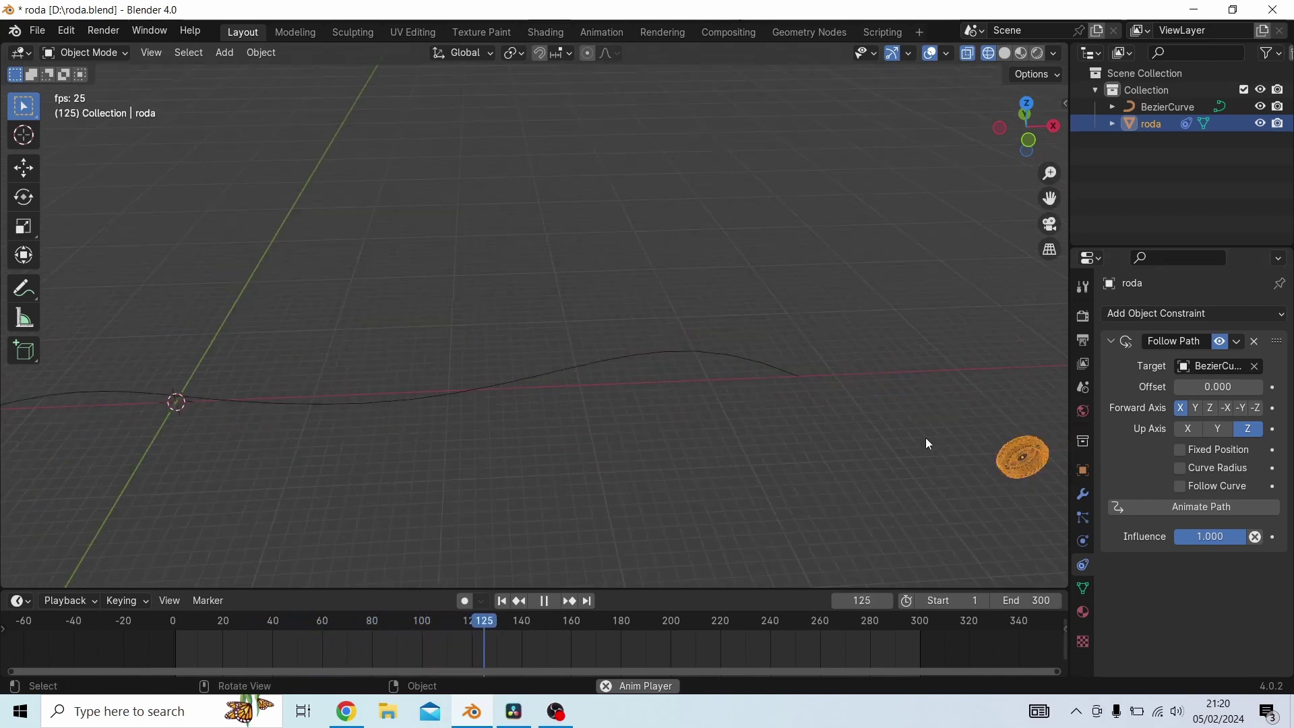
scroll(925, 439, "down", 2)
key("space")
left_click(502, 601)
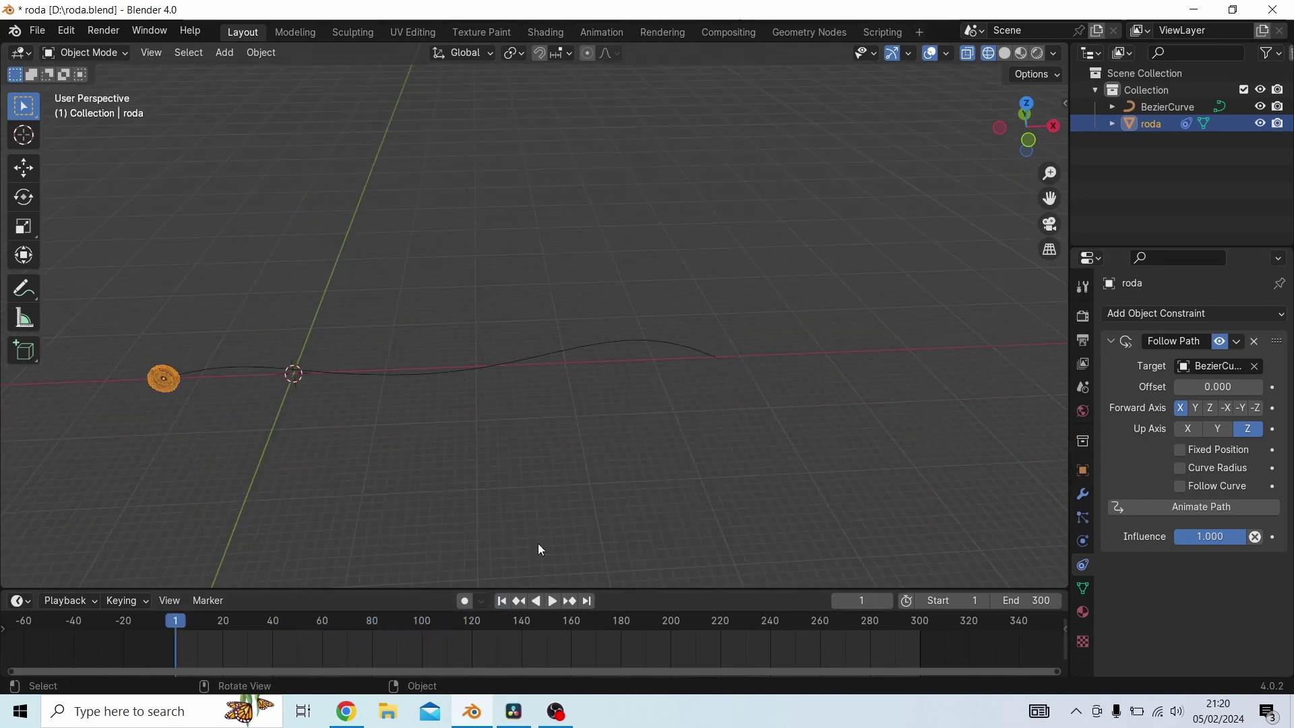
Play the animation from the top view to check the wheel's orientation along the bends, and rewind to frame 1
middle_click_drag(594, 438, 697, 460, "shift")
scroll(468, 459, "up", 1)
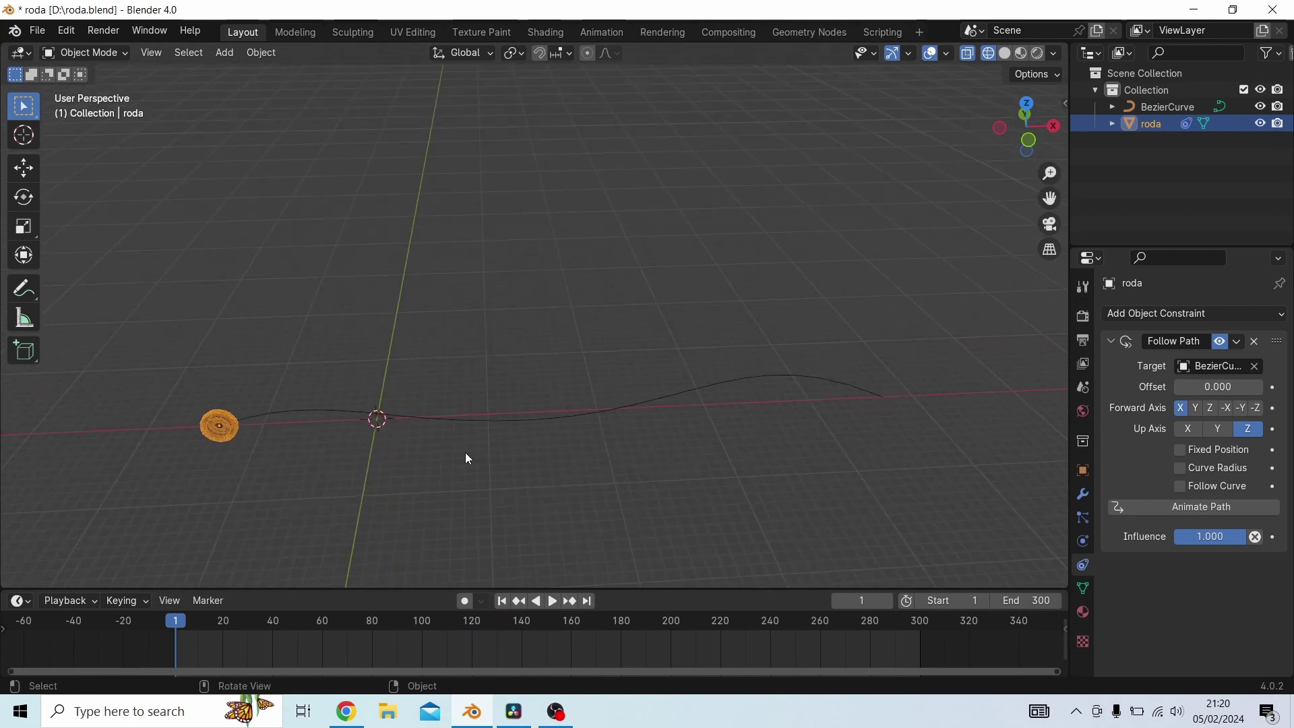
middle_click_drag(469, 459, 653, 385, "shift")
key("KP_7")
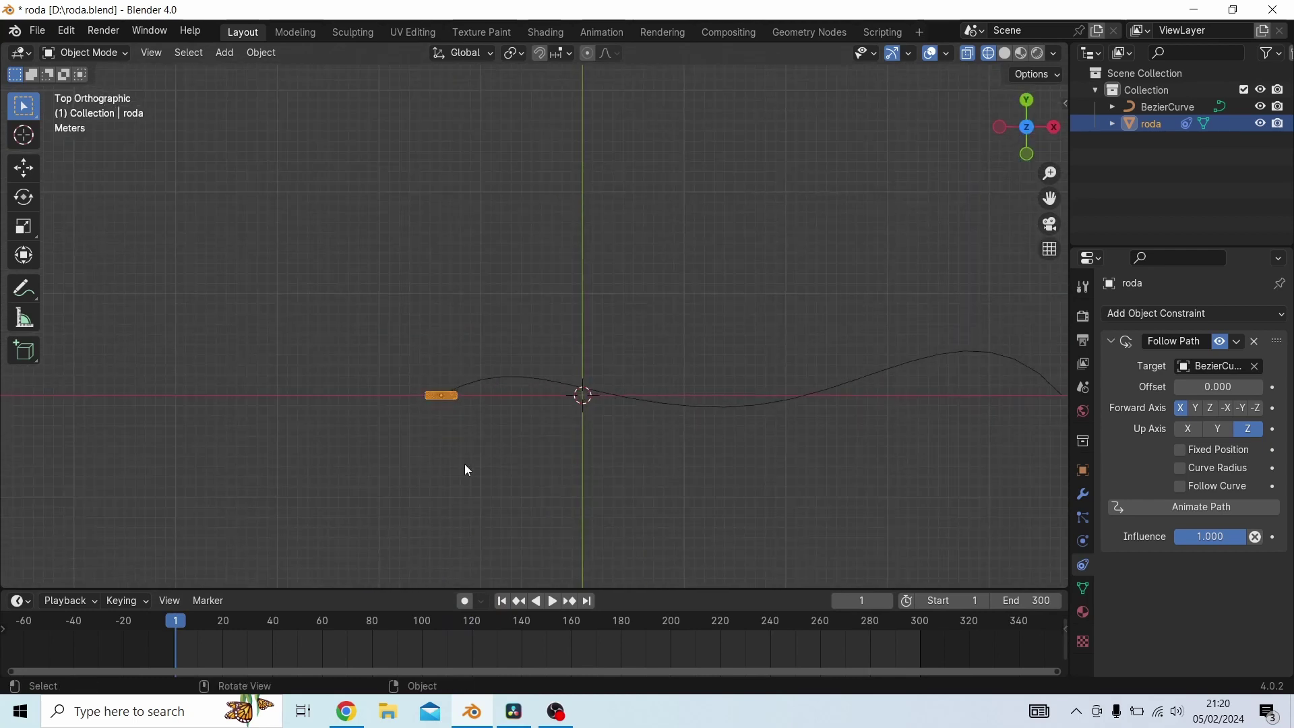
scroll(413, 426, "up", 3)
key("space")
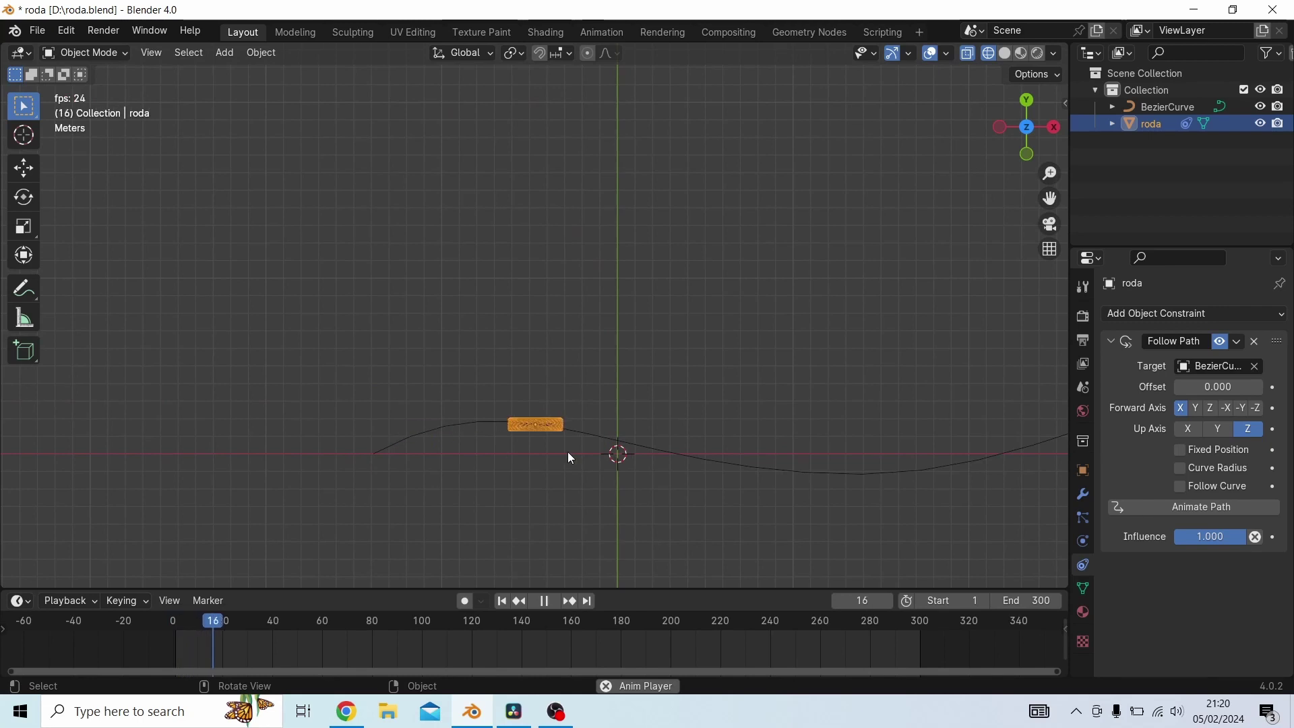
middle_click_drag(802, 495, 658, 454, "shift")
key("space")
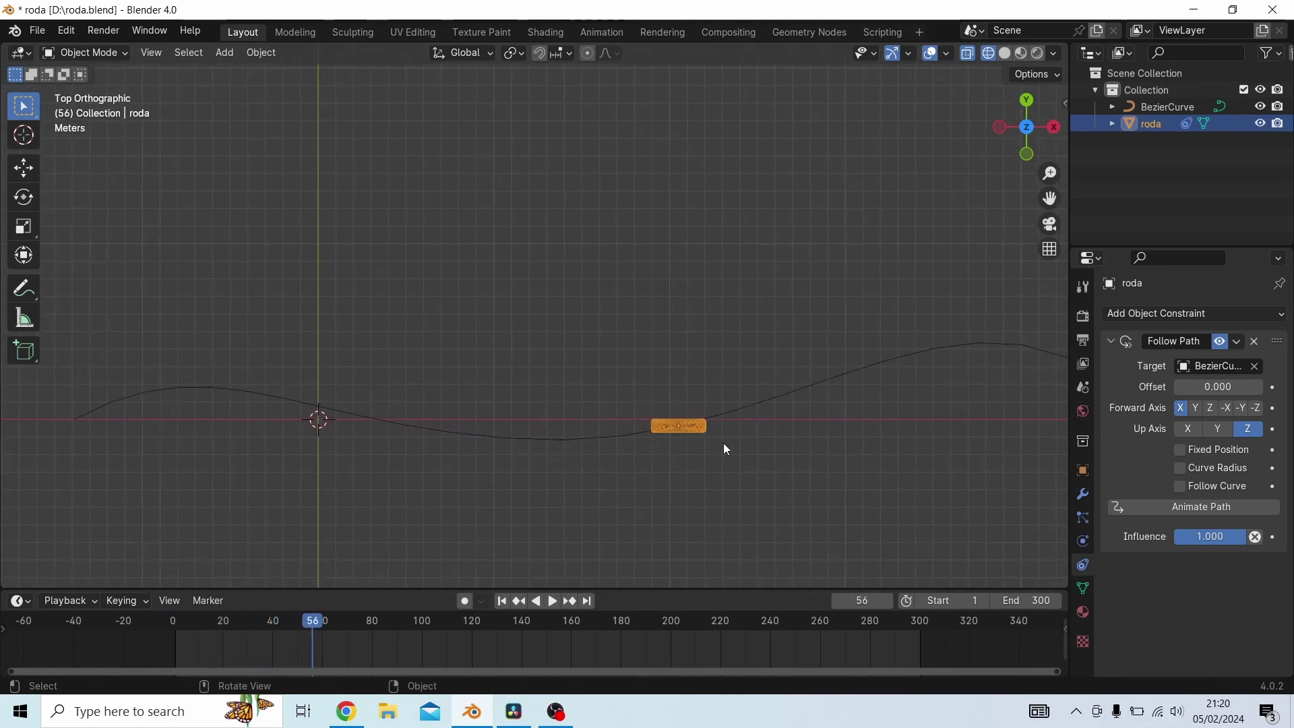
scroll(717, 445, "up", 2)
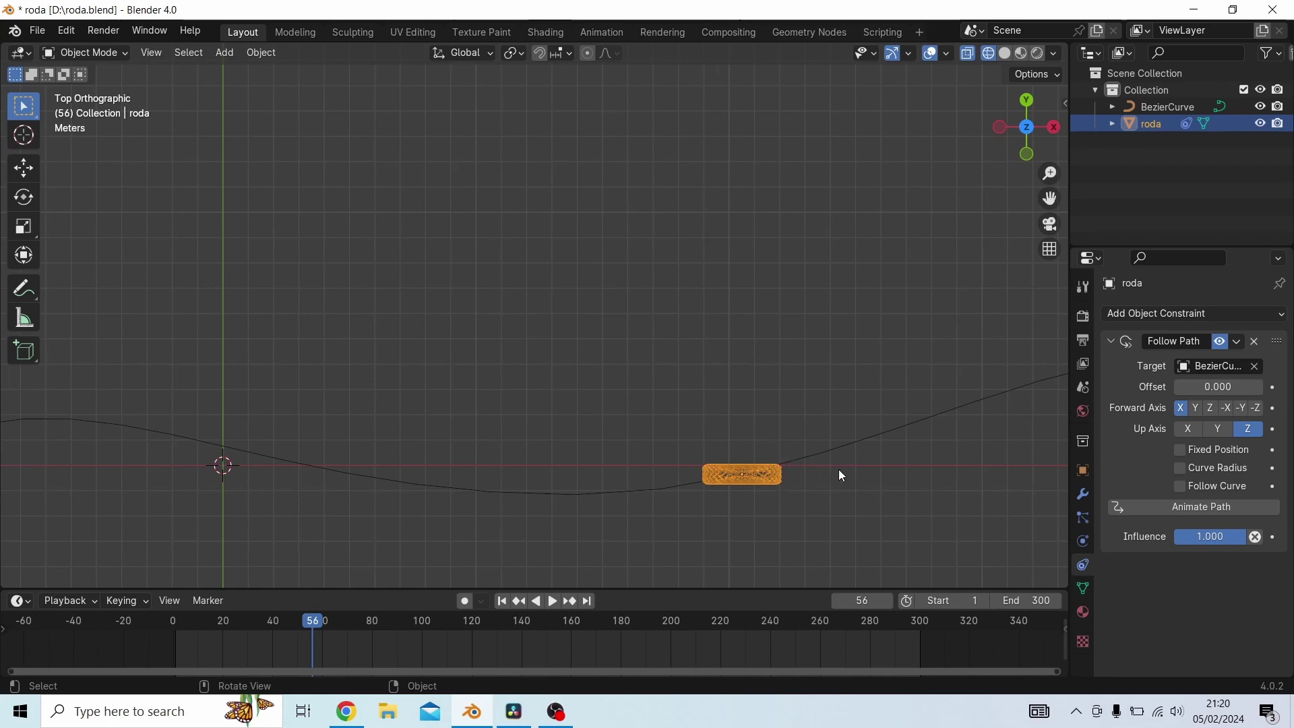
scroll(849, 468, "down", 2)
key("space")
key("space")
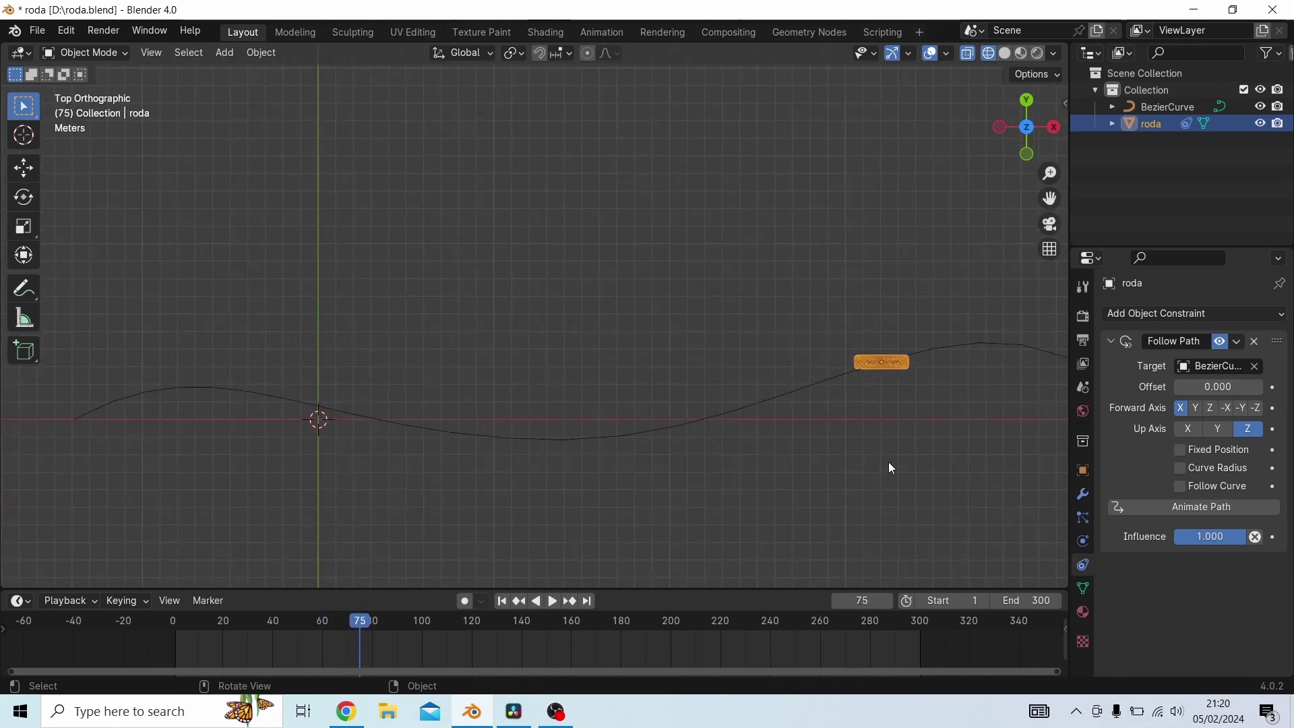
left_click(501, 600)
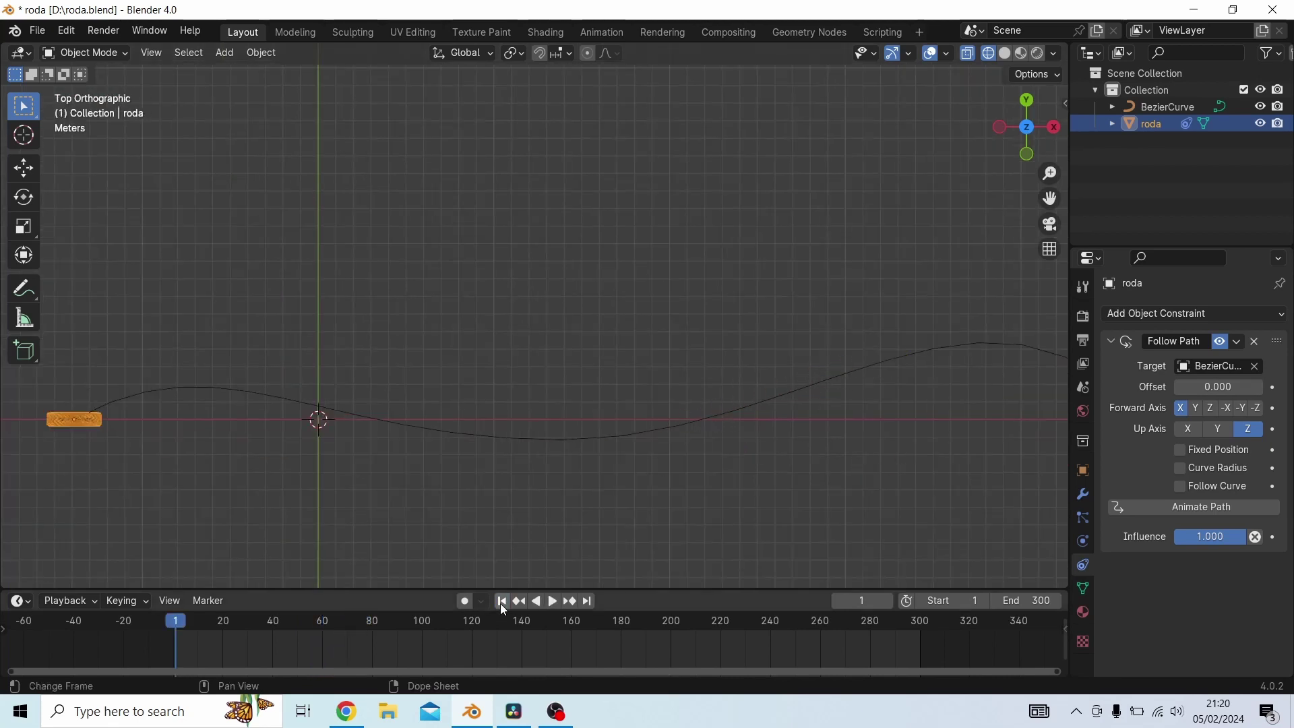
Enable Follow Curve on the constraint so the wheel aligns with the path direction
left_click(1179, 486)
middle_click_drag(160, 450, 461, 377, "shift")
scroll(378, 454, "up", 4)
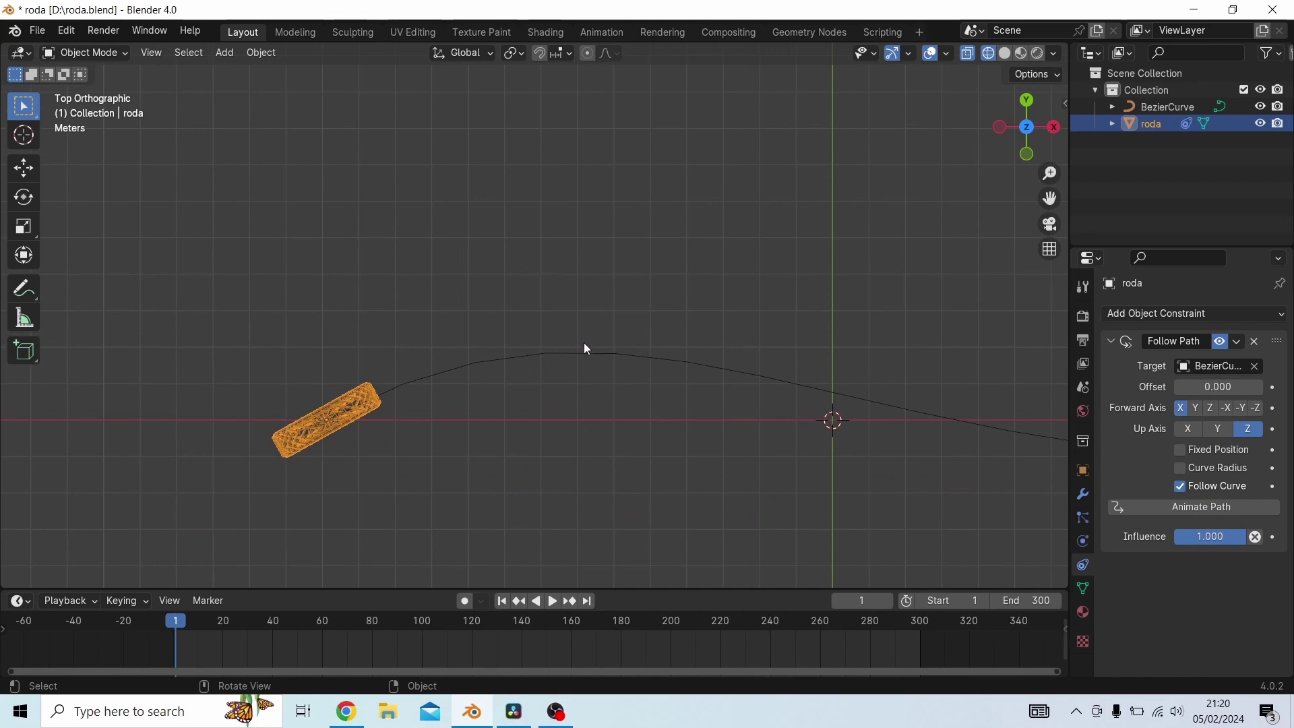
scroll(843, 433, "down", 2)
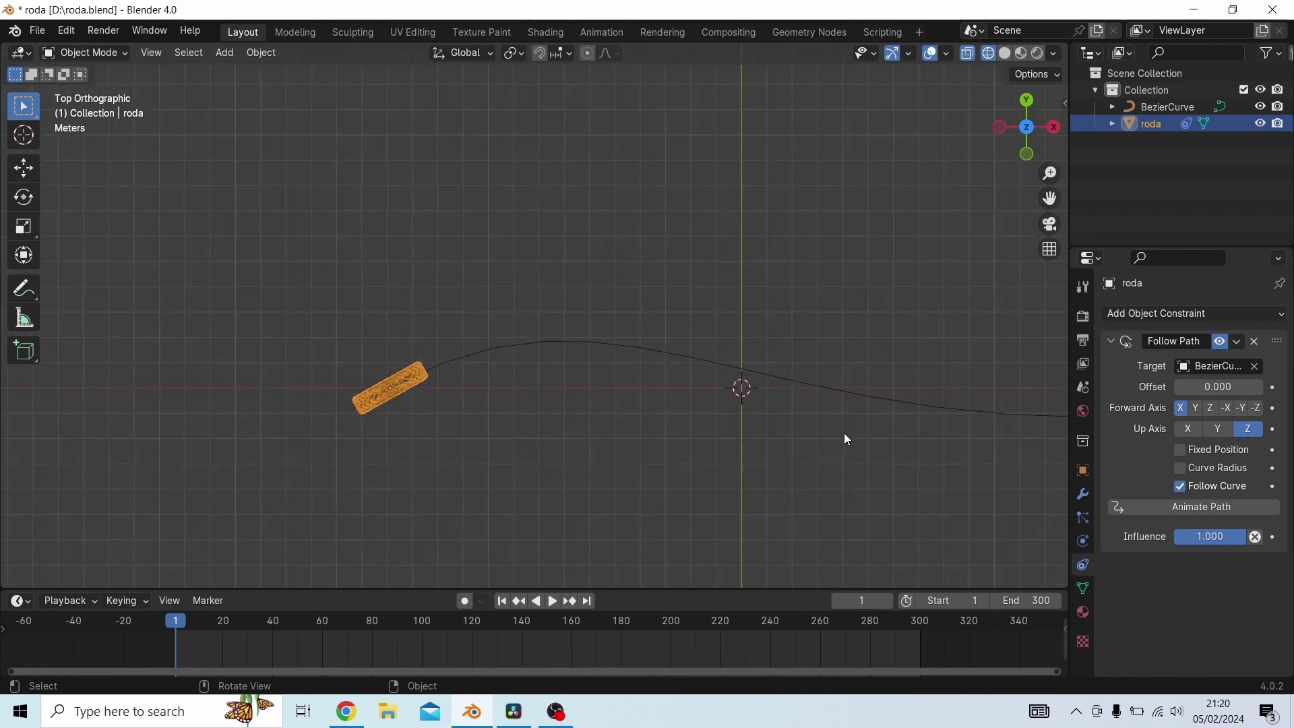
Play the animation from the top view to check that the wheel turns with the curve, and stop it past the path's end
key("space")
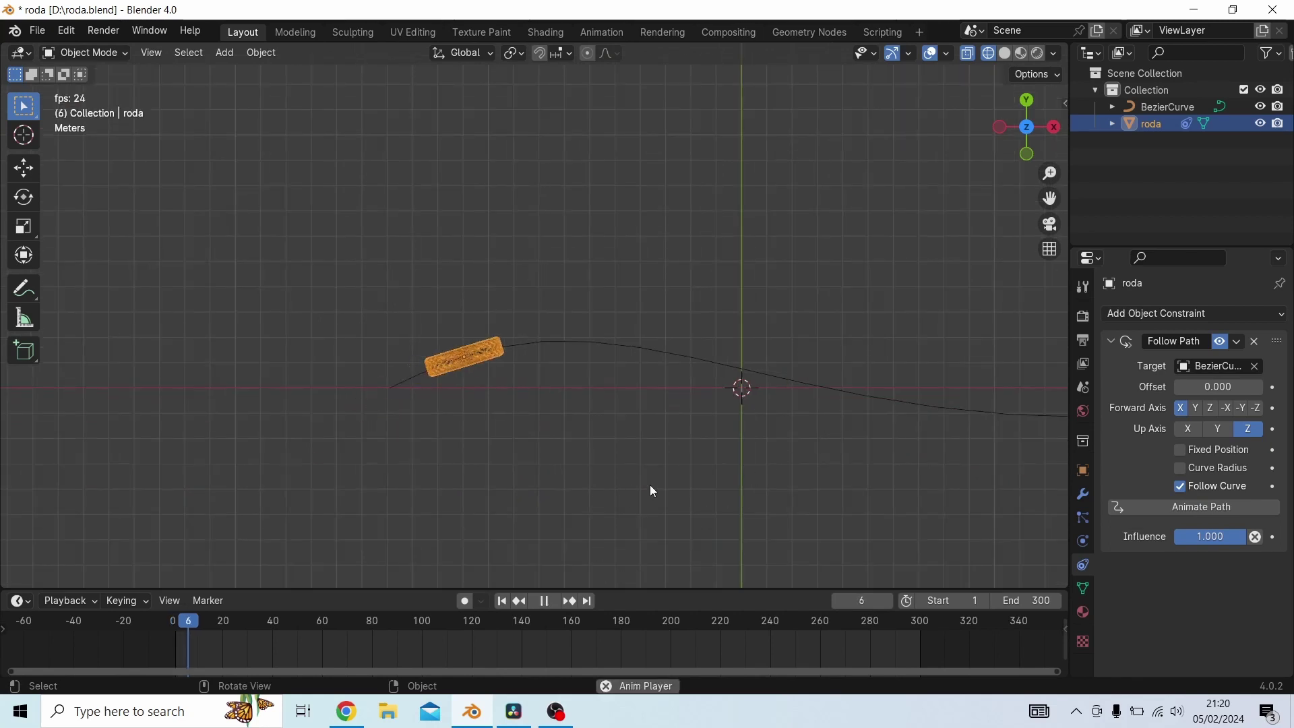
middle_click_drag(650, 484, 361, 465, "shift")
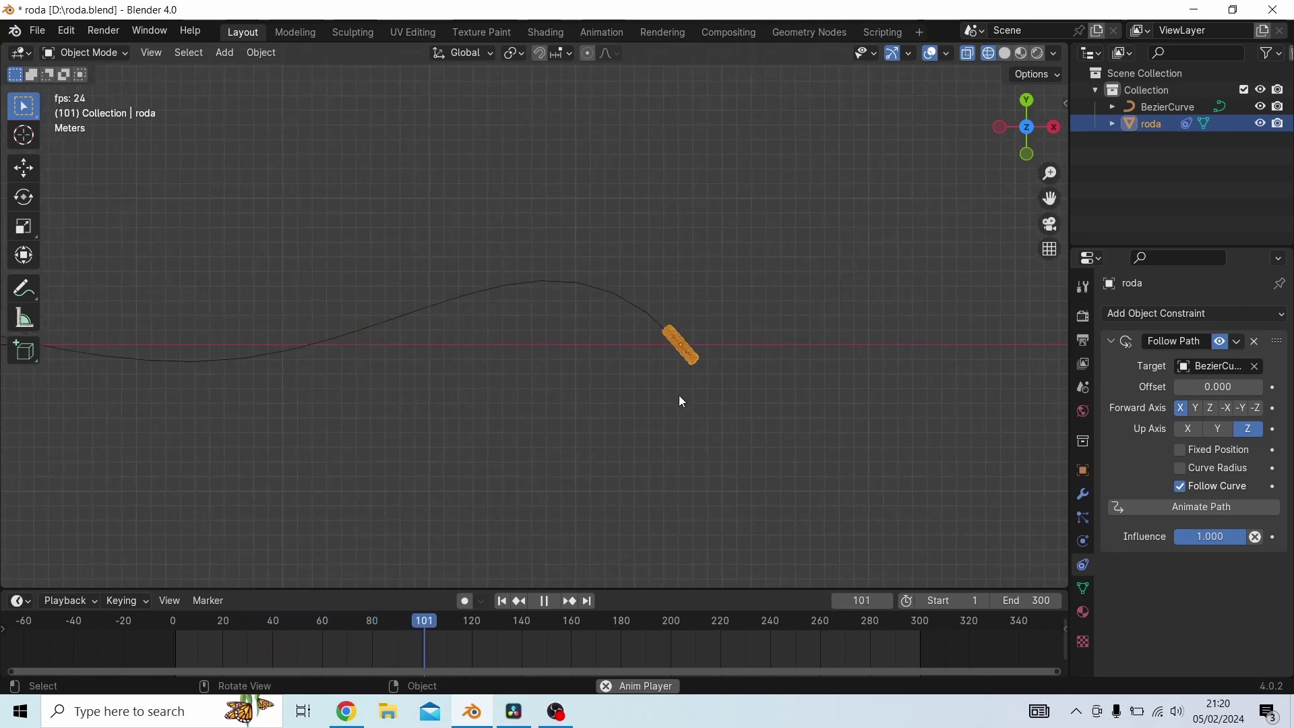
key("space")
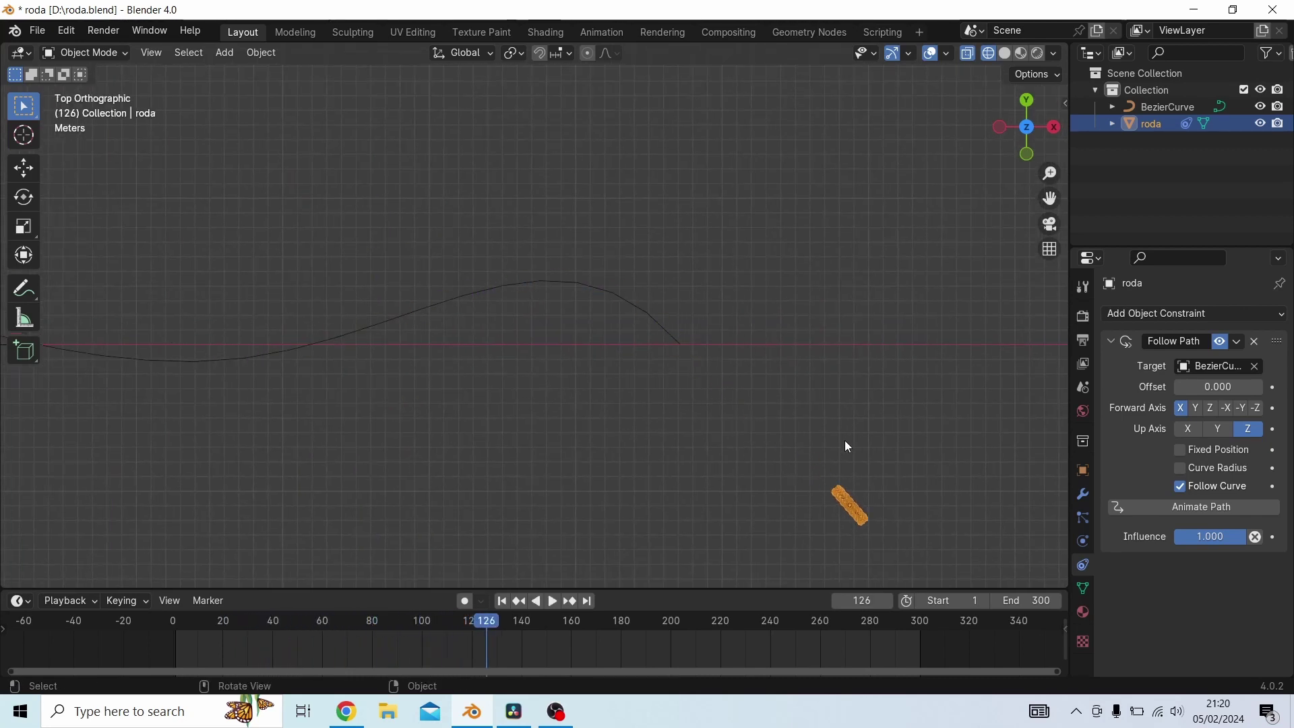
Enable Fixed Position on the wheel's Follow Path constraint
left_click(1185, 449)
scroll(734, 432, "down", 3)
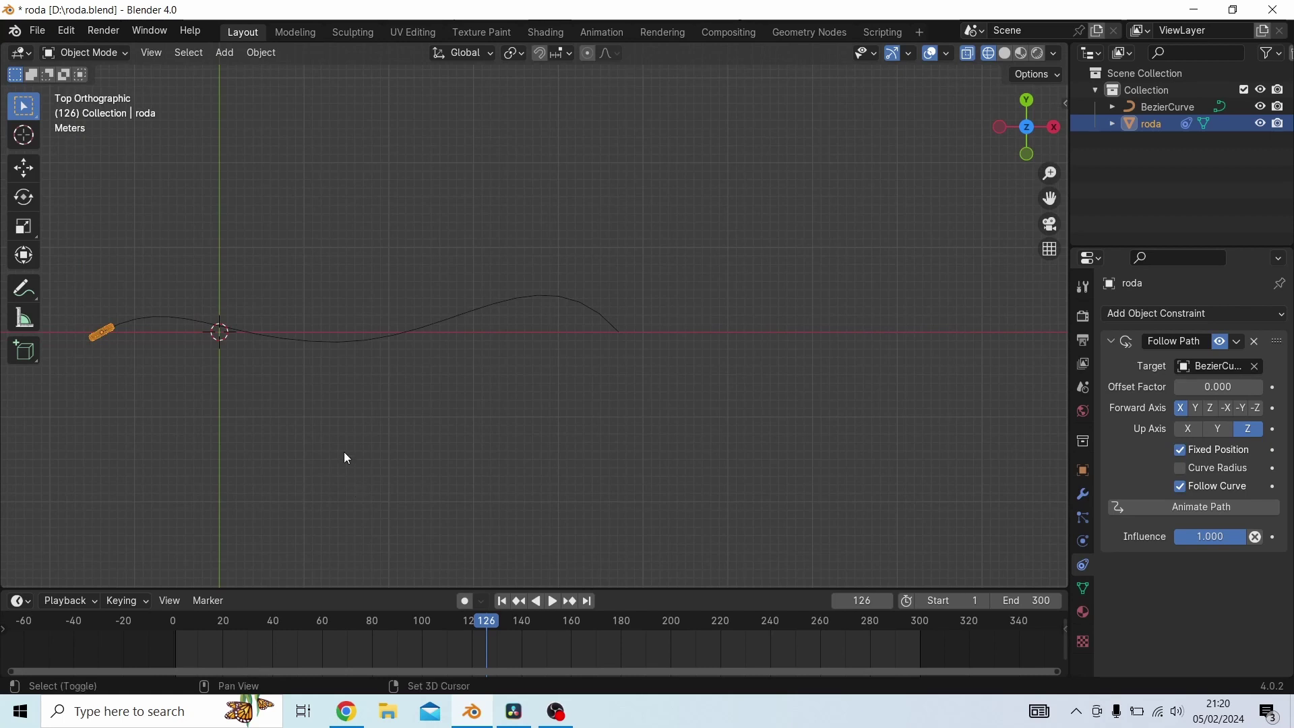
middle_click_drag(344, 453, 651, 396, "shift")
Return to frame 1 and keyframe the constraint's Offset Factor at 0
left_click(502, 601)
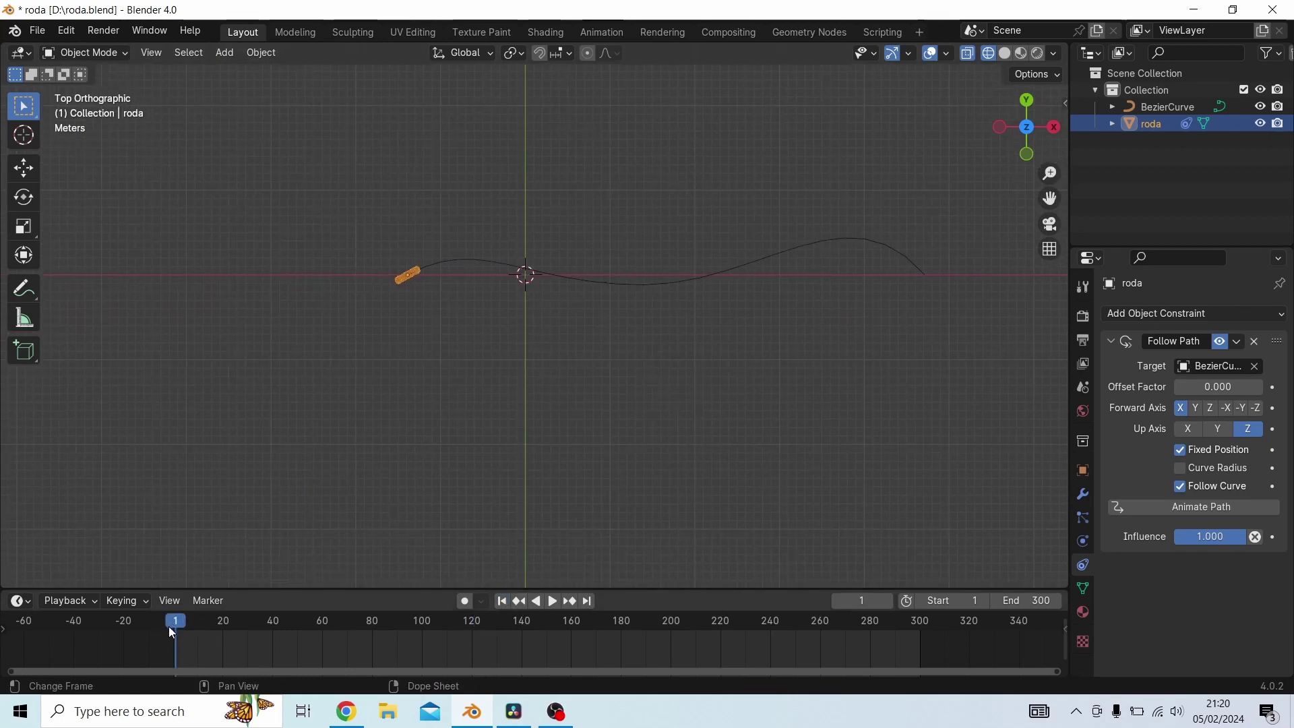
middle_click_drag(457, 302, 475, 417, "shift")
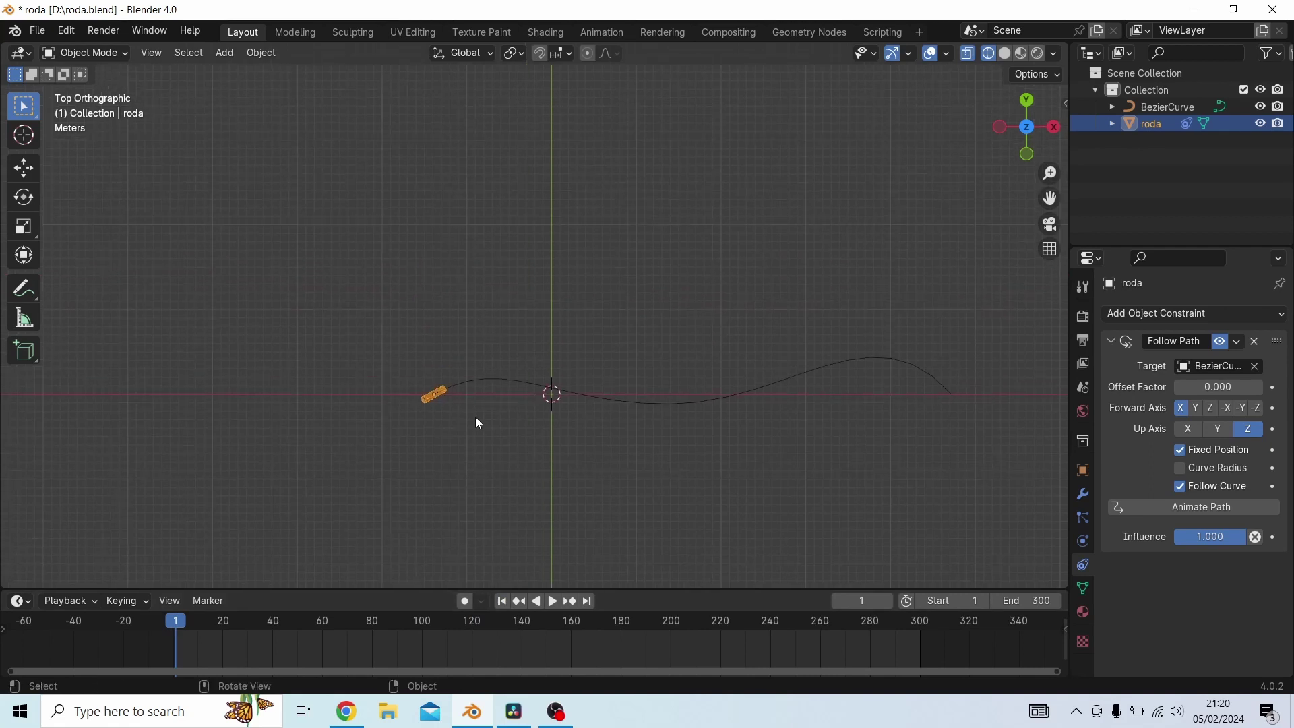
scroll(439, 414, "up", 3)
scroll(432, 414, "up", 1)
scroll(453, 386, "right", 3, "shift")
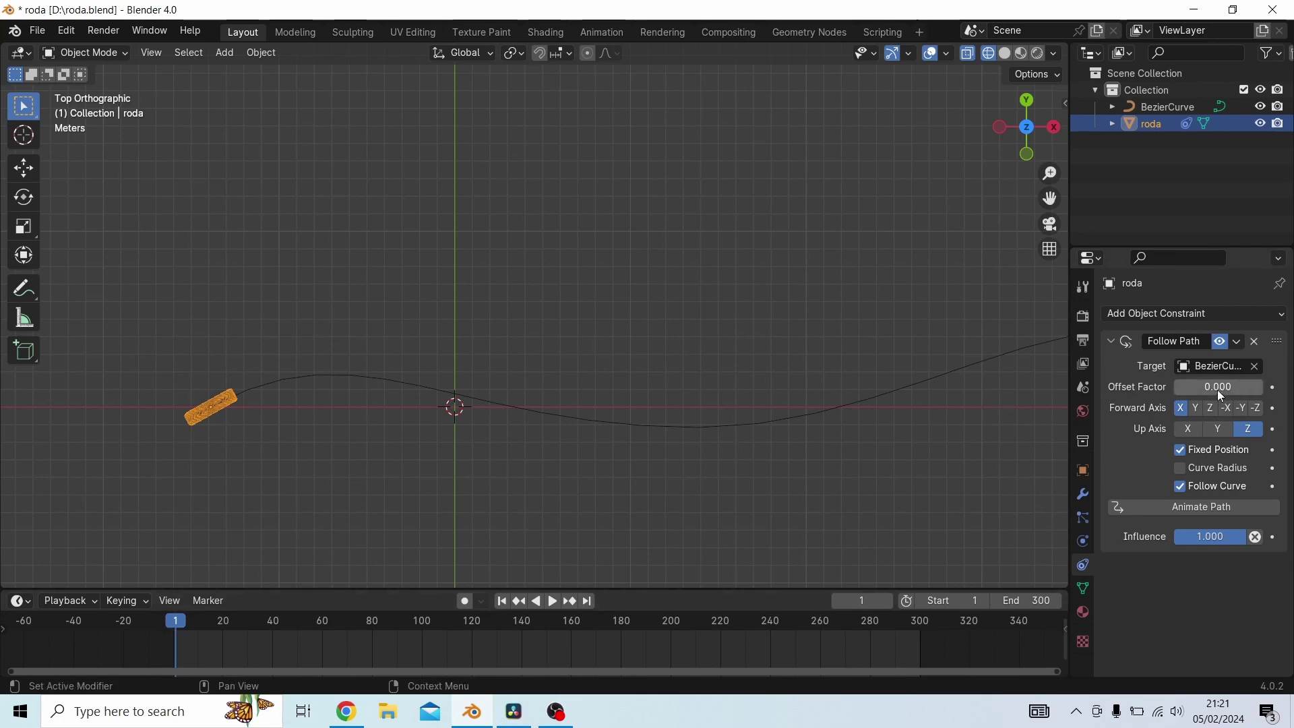
left_click(1273, 388)
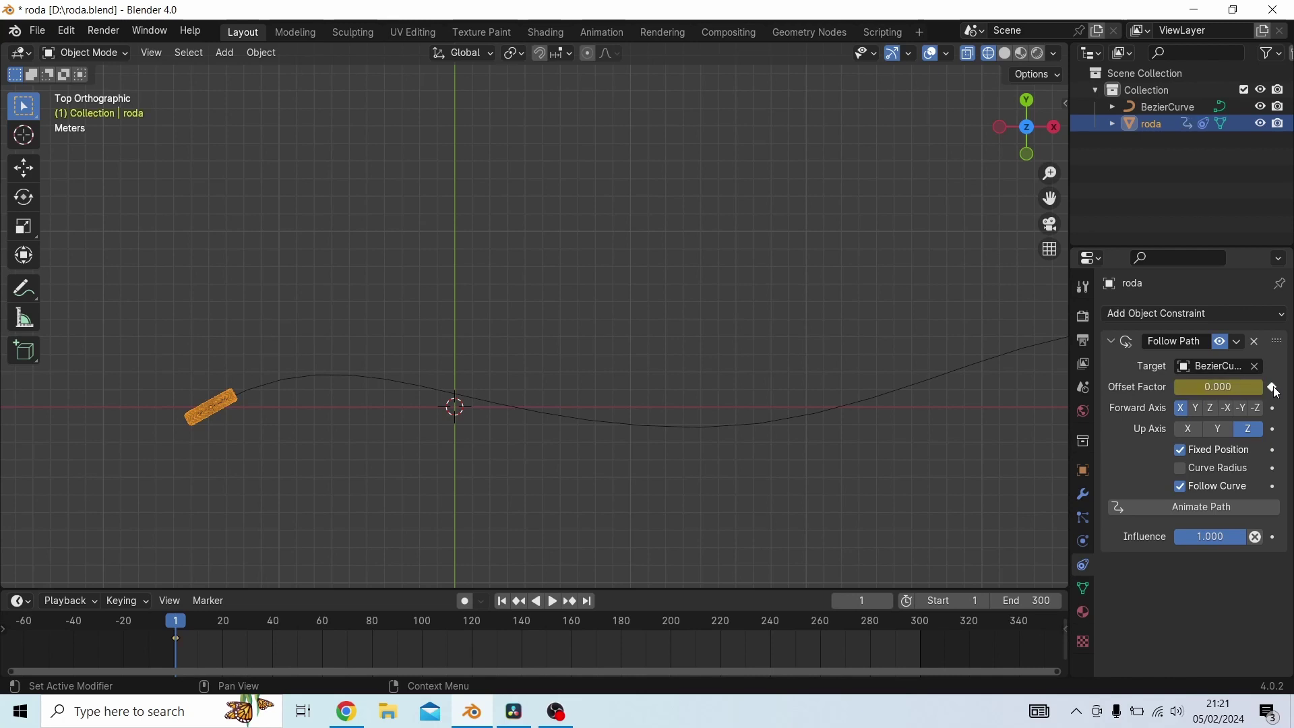
Go to frame 300, set the constraint's Offset Factor to 1, and keyframe it
left_click(920, 622)
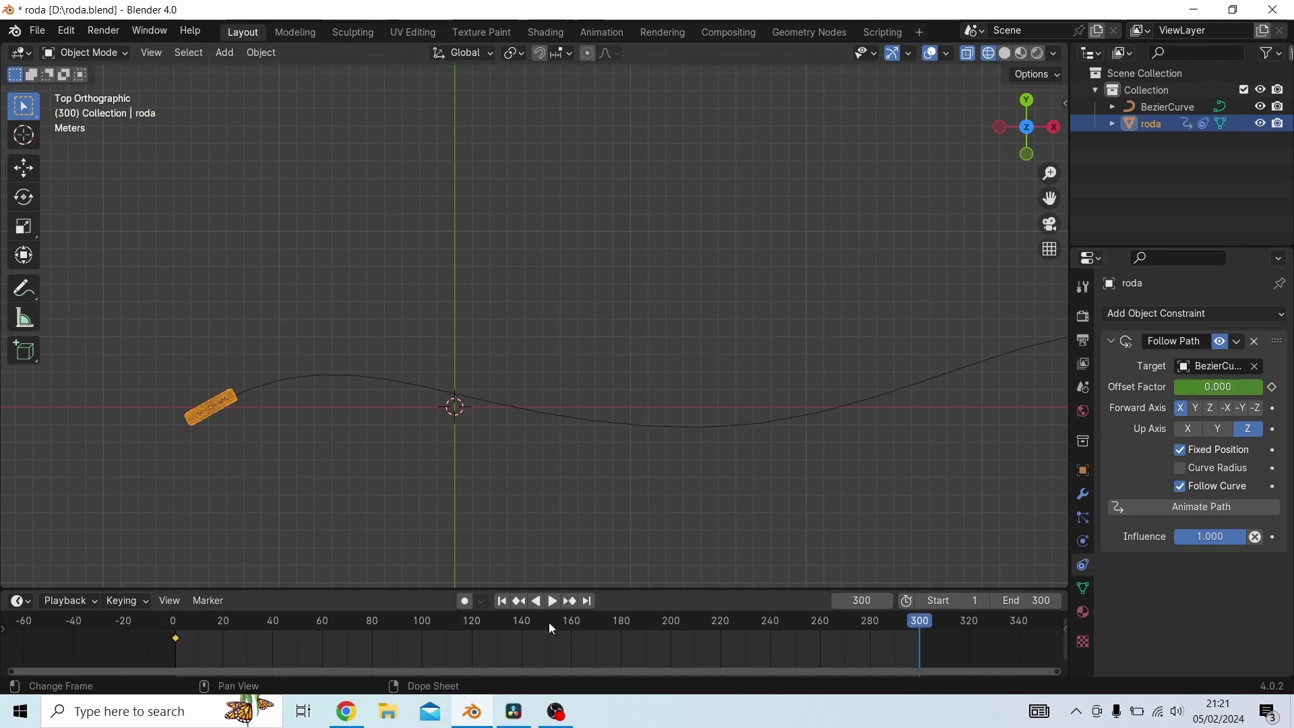
middle_click_drag(921, 439, 717, 488, "shift")
middle_click_drag(825, 523, 901, 457, "shift")
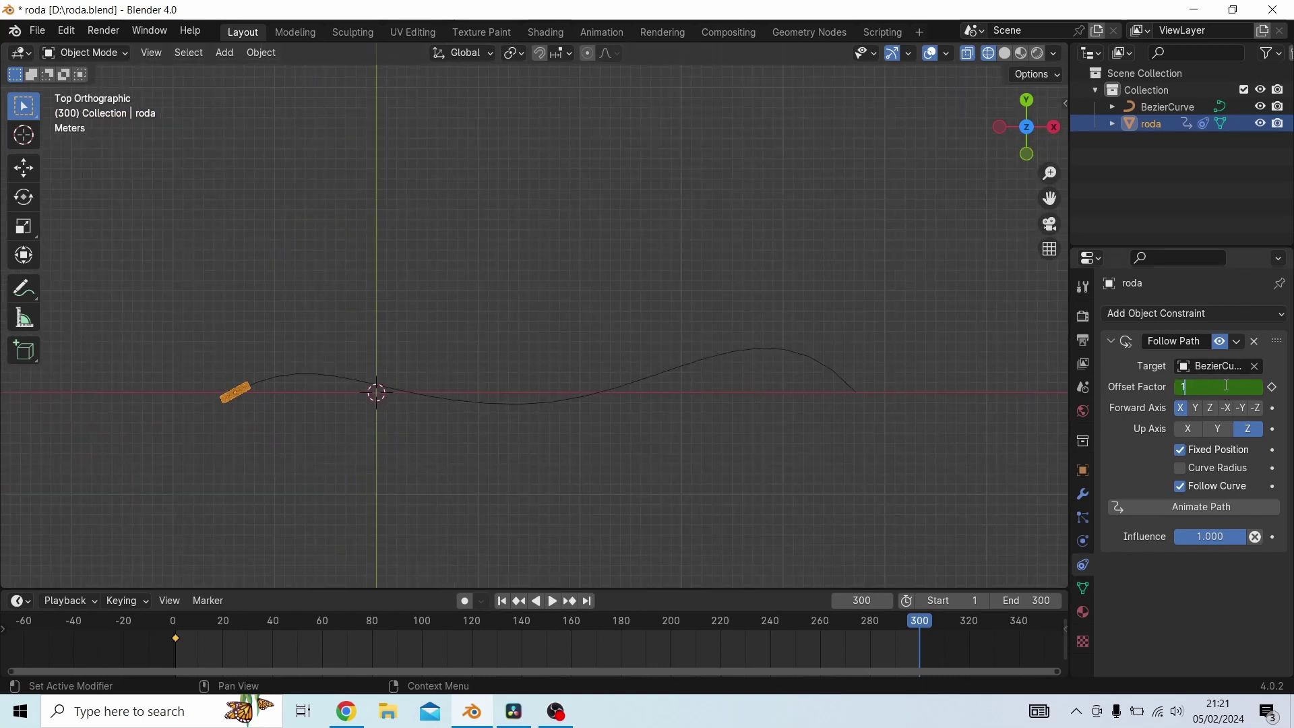
key("Return")
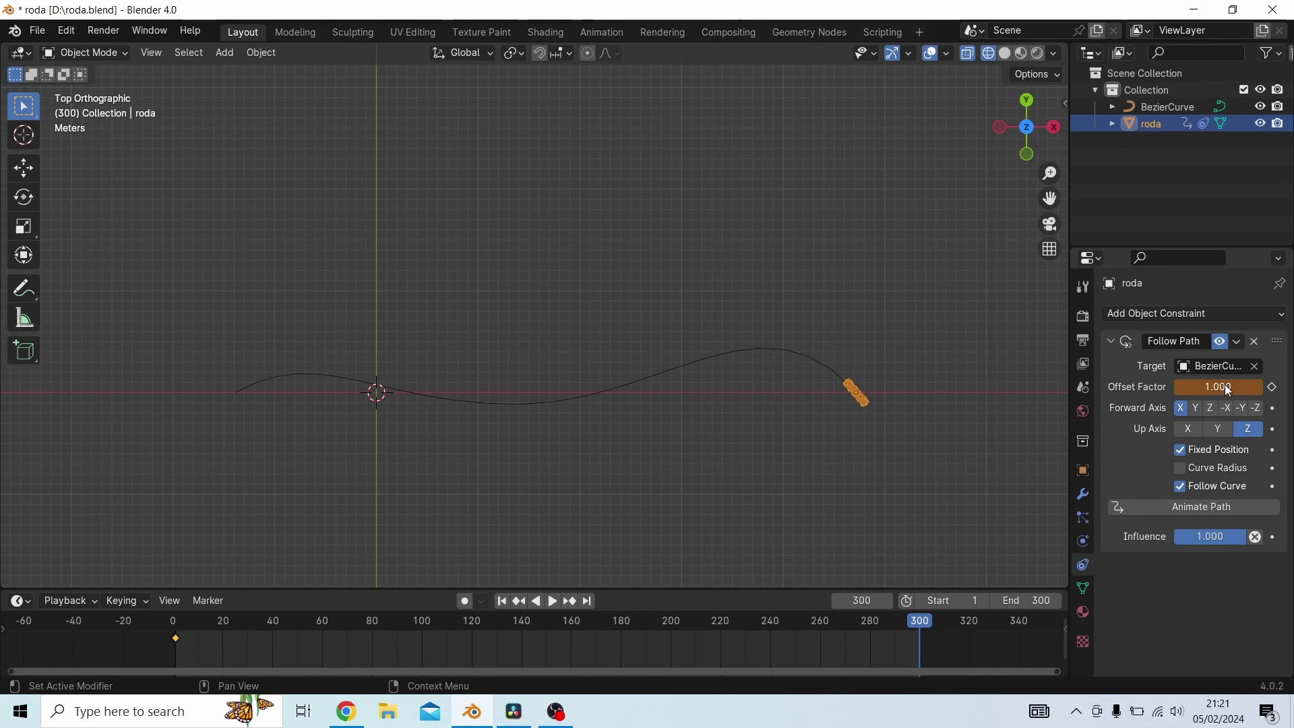
left_click(1274, 387)
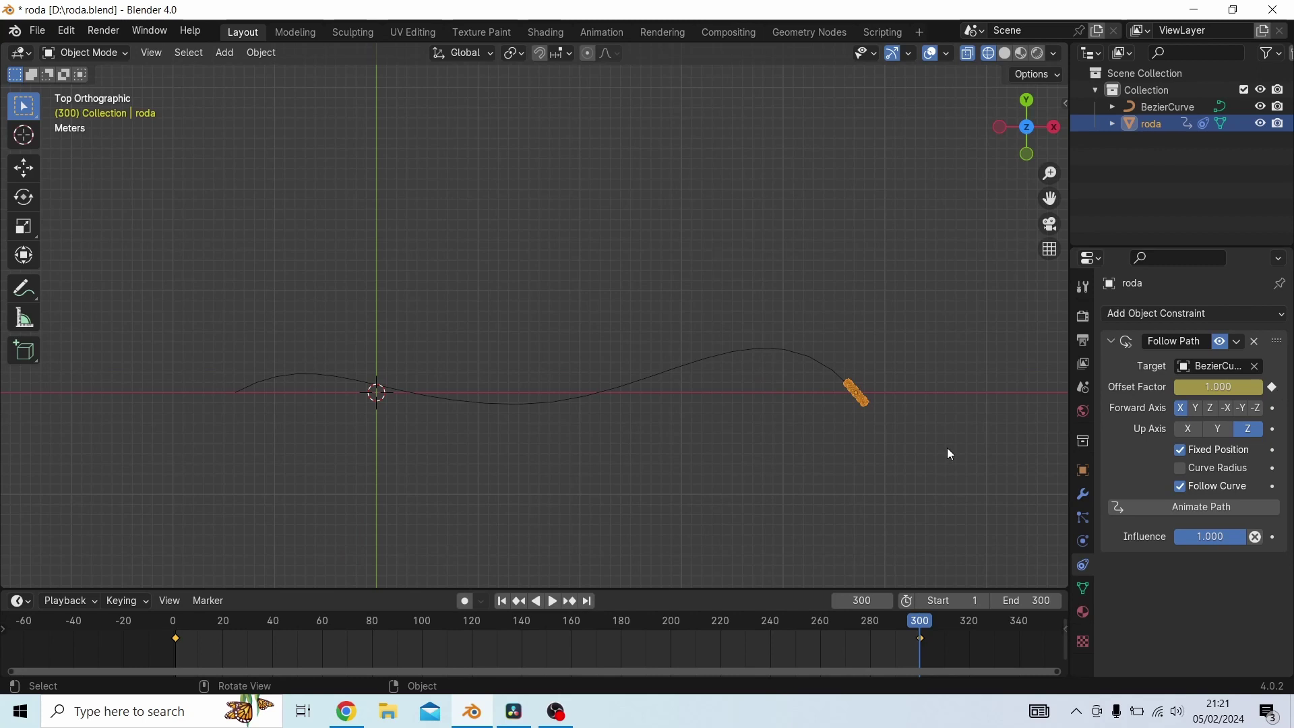
Play the animation briefly from frame 1 and enlarge the timeline area upward
scroll(871, 441, "up", 3)
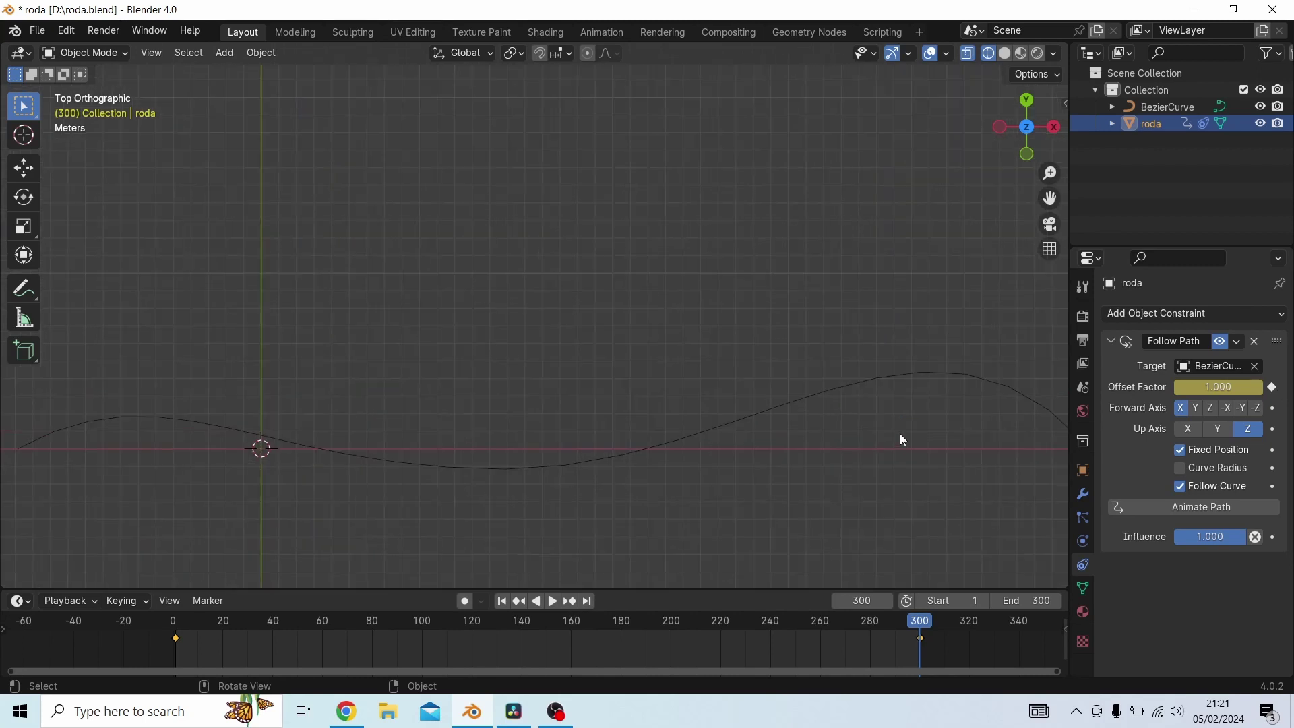
scroll(944, 439, "down", 3)
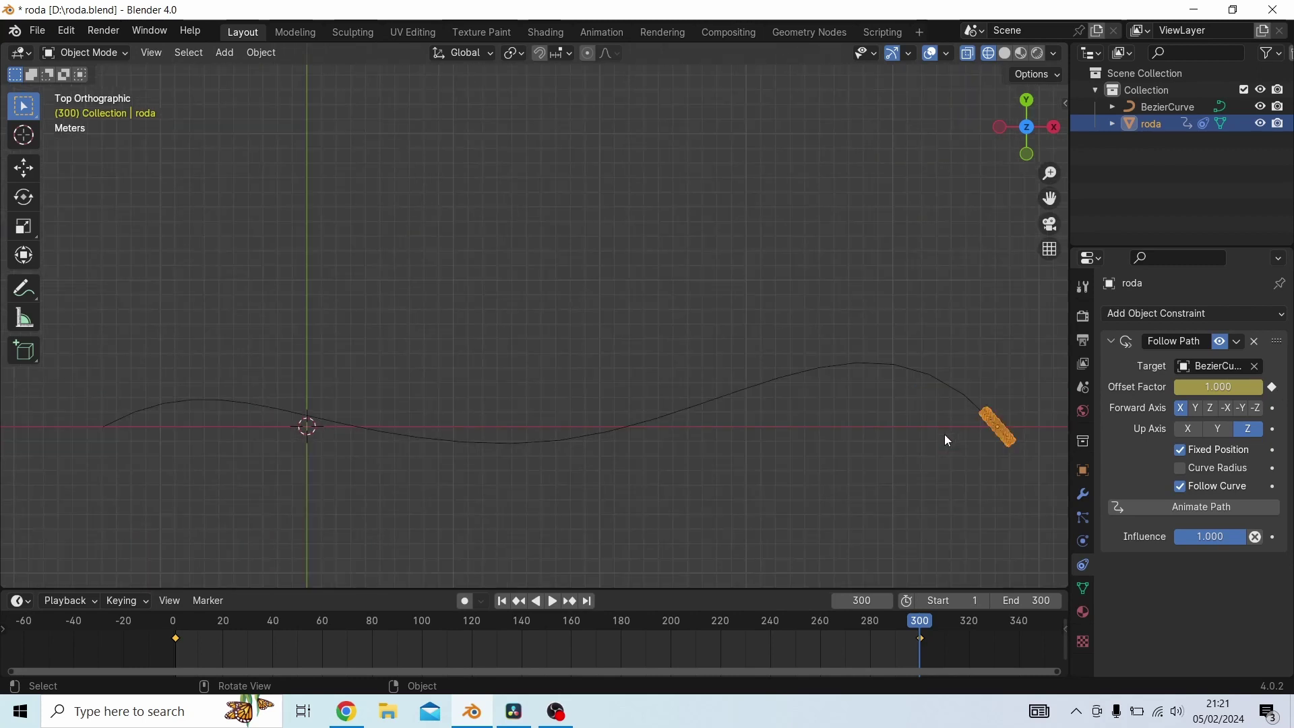
left_click(503, 601)
key("space")
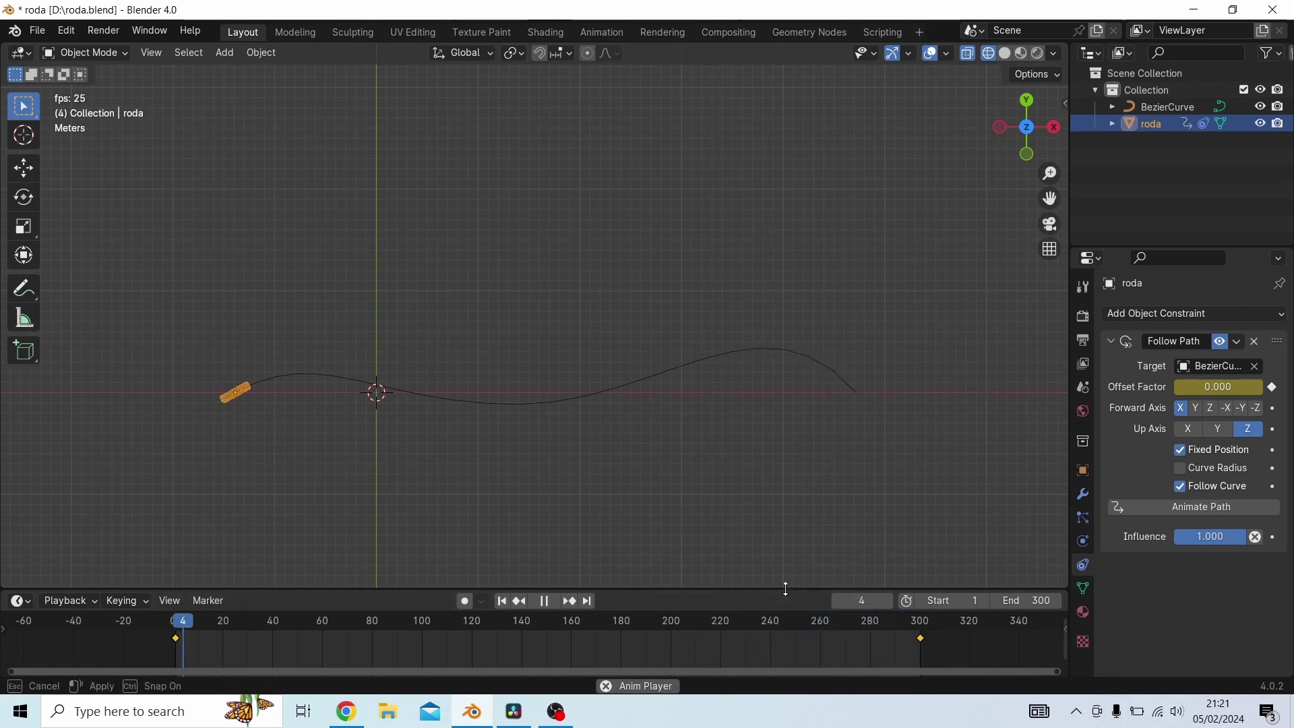
left_click_drag(786, 591, 796, 543)
key("space")
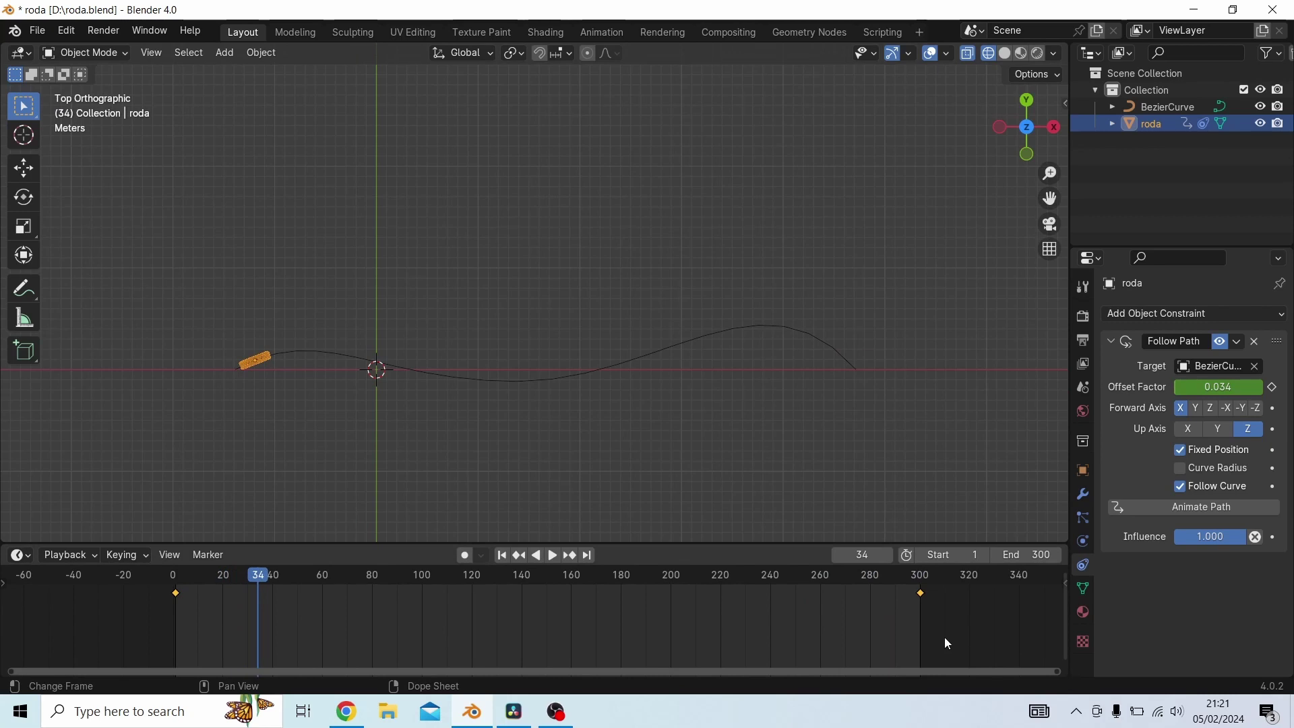
Select both Offset Factor keyframes and set their interpolation mode to Linear
left_click_drag(945, 639, 152, 588)
left_click_drag(935, 625, 112, 587)
right_click(213, 589)
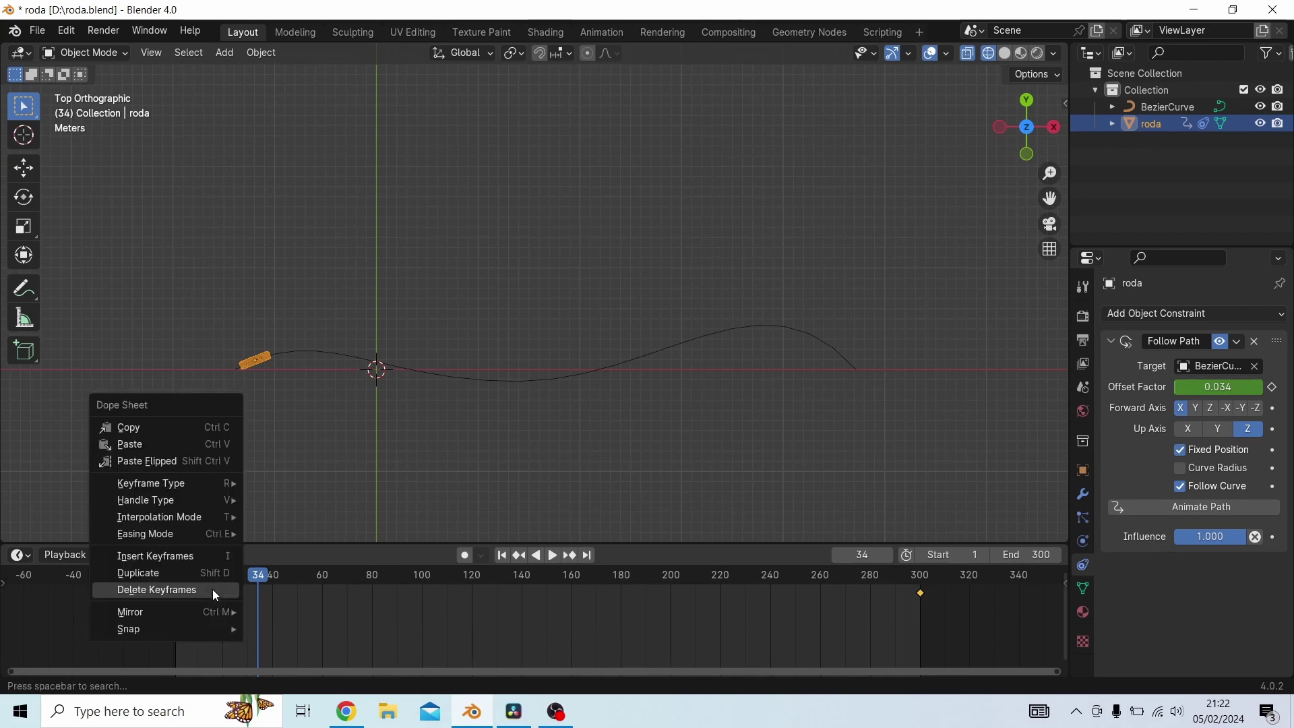
mouse_move(147, 525)
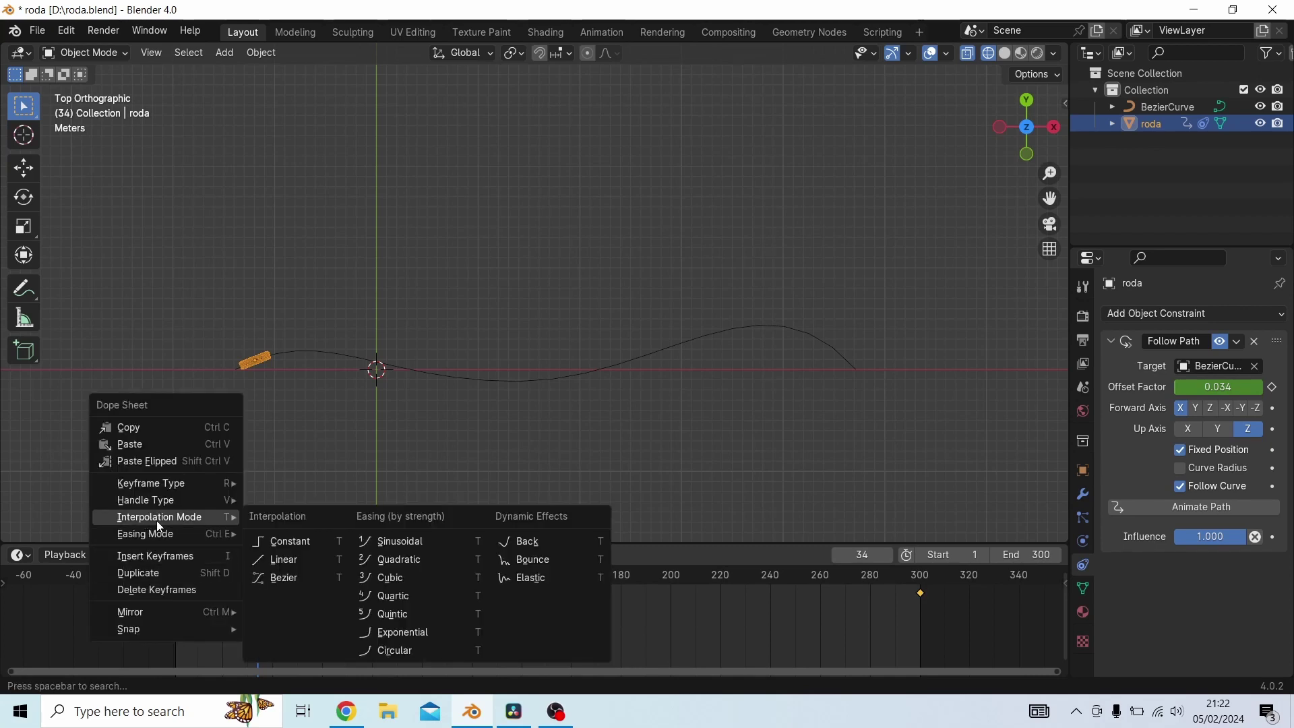
left_click(293, 560)
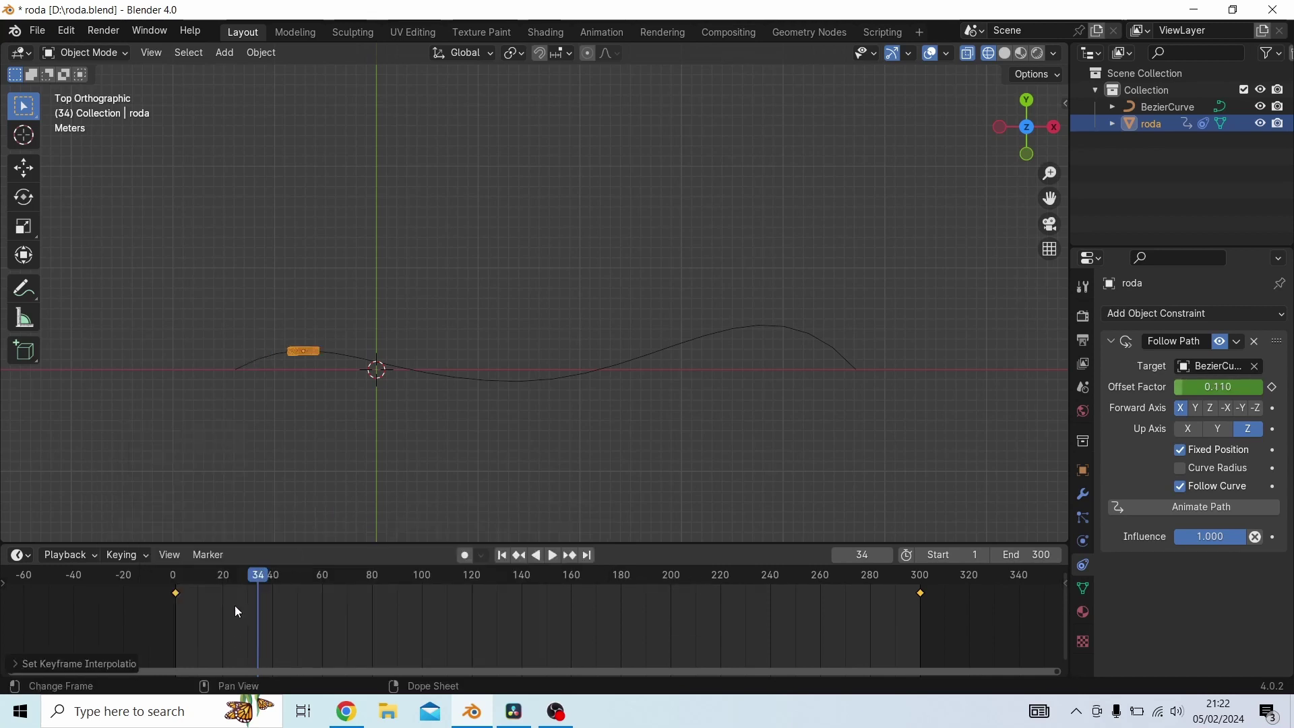
Play the animation from frame 1 to check the wheel's speed along the curve, and review the keyframe interpolation options
key("shift+Left")
key("space")
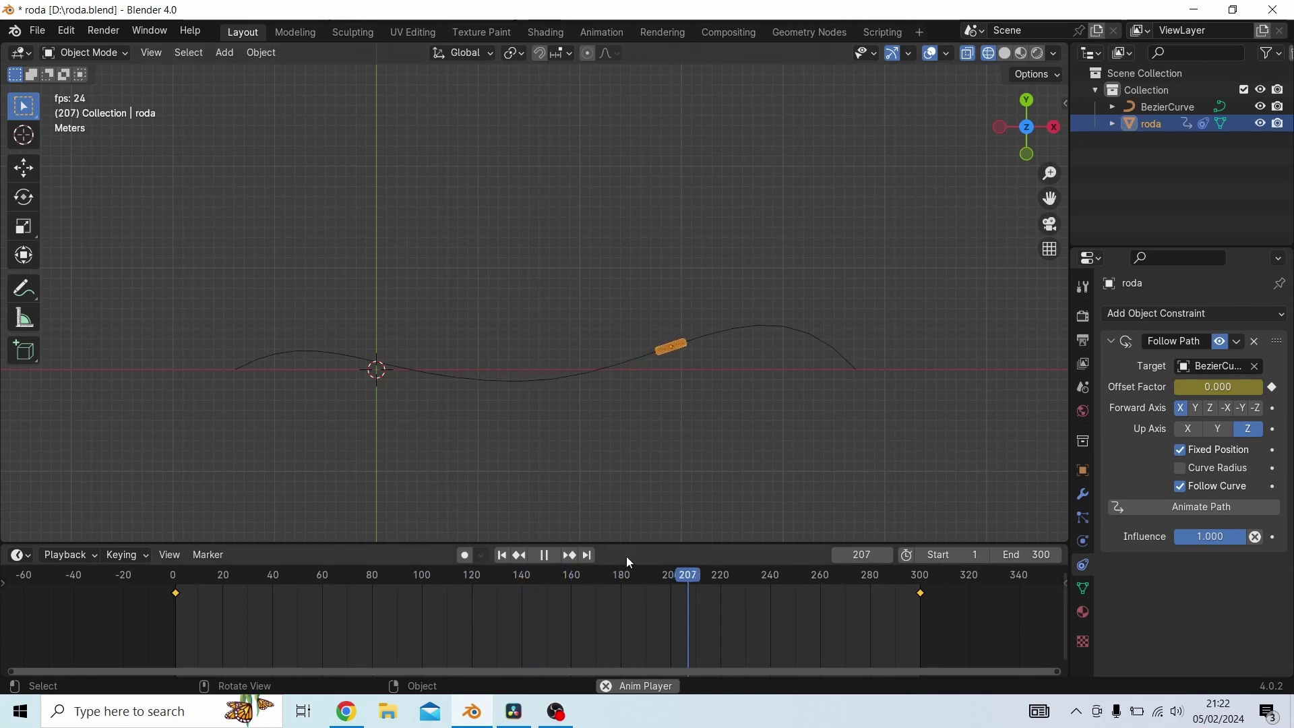
key("space")
right_click(491, 598)
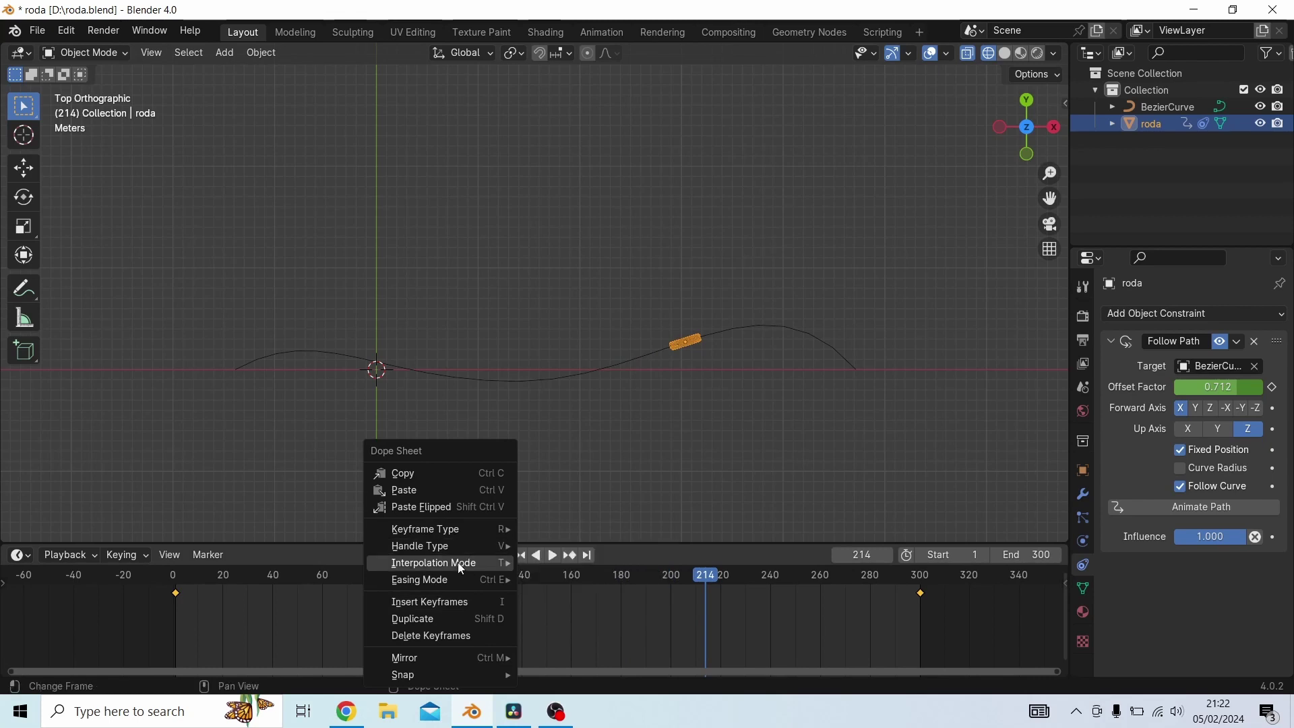
mouse_move(465, 563)
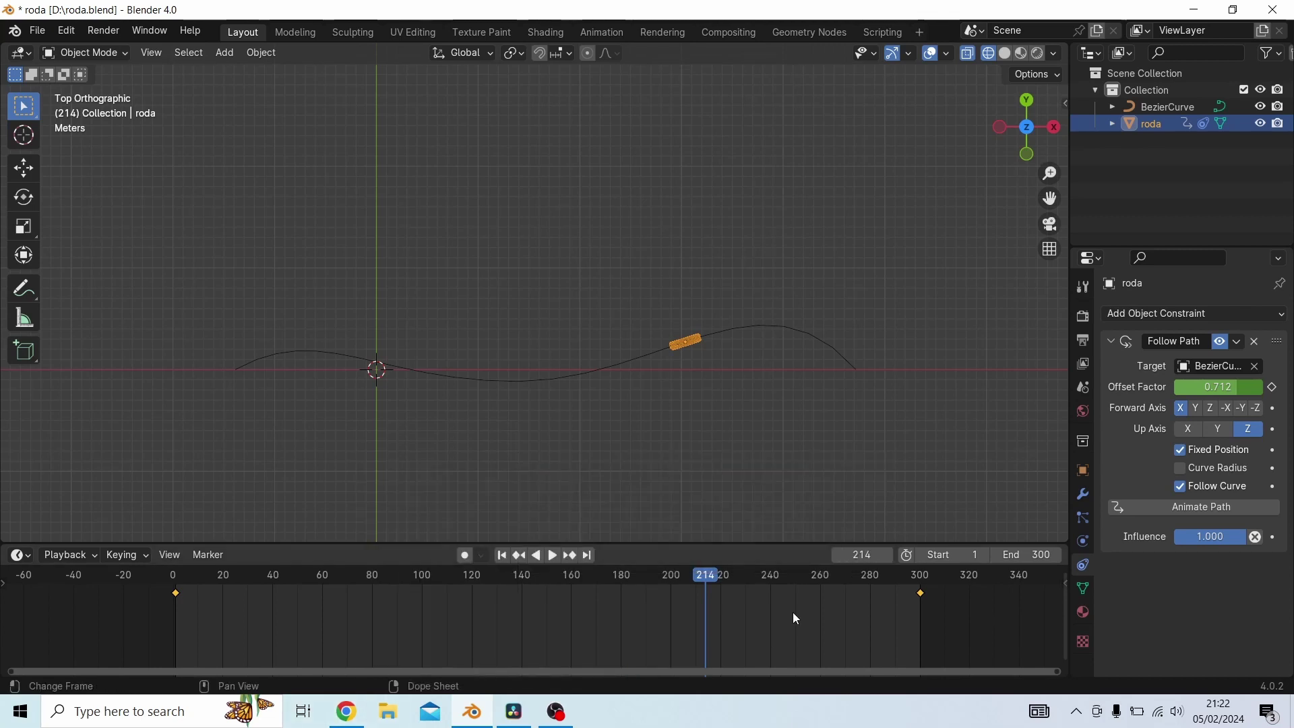
Play the animation while orbiting to a perspective view to examine the wheel's motion, and stop it at frame 175
key("space")
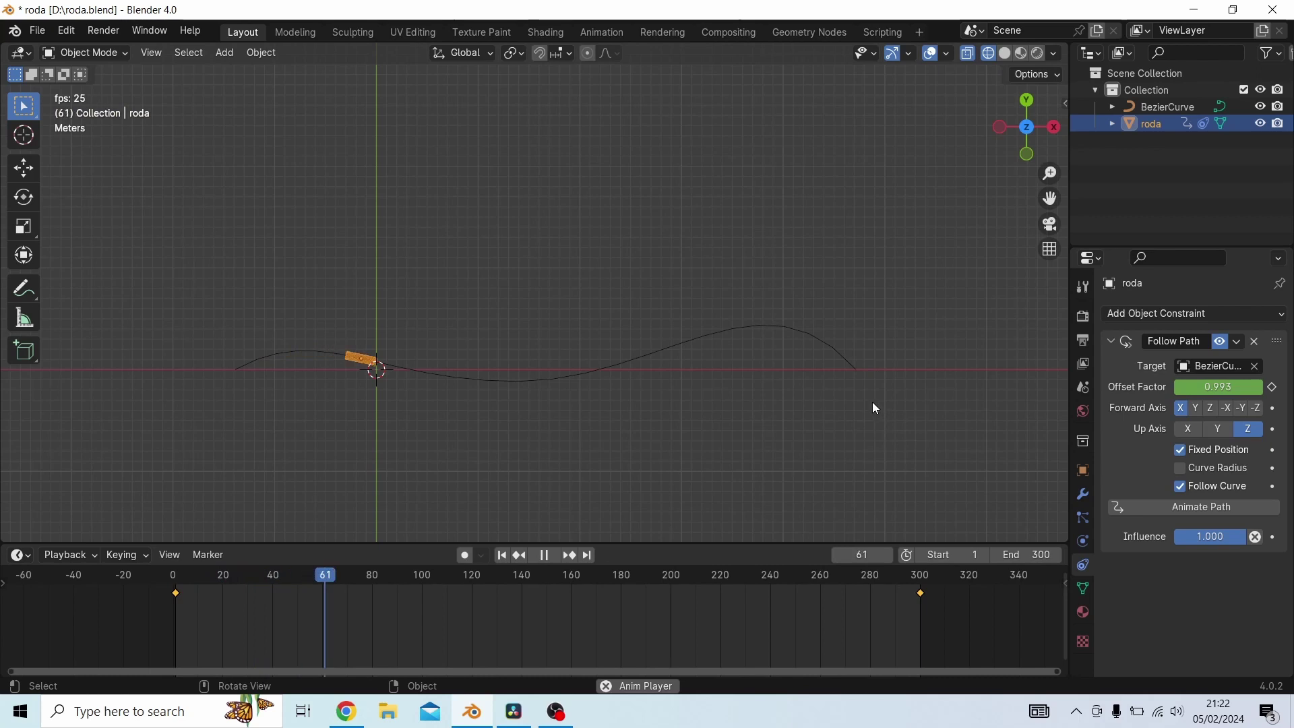
middle_click_drag(505, 439, 526, 373)
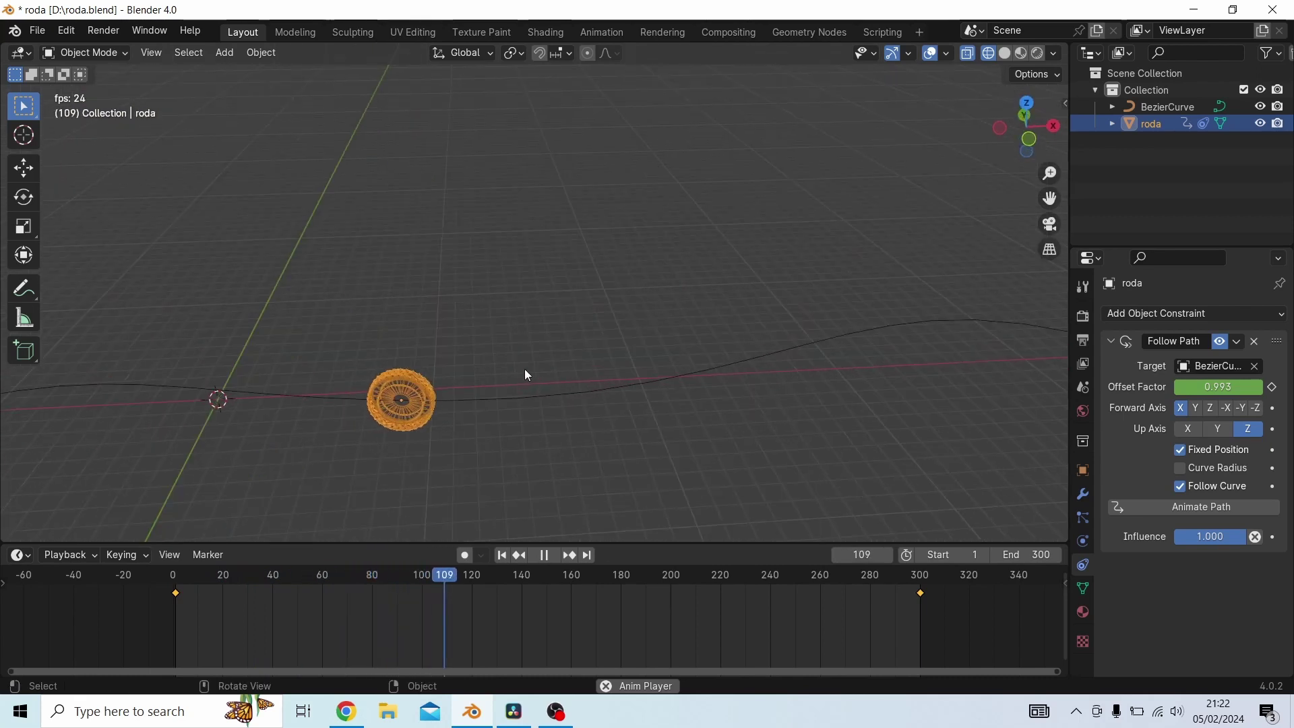
middle_click_drag(590, 425, 541, 400)
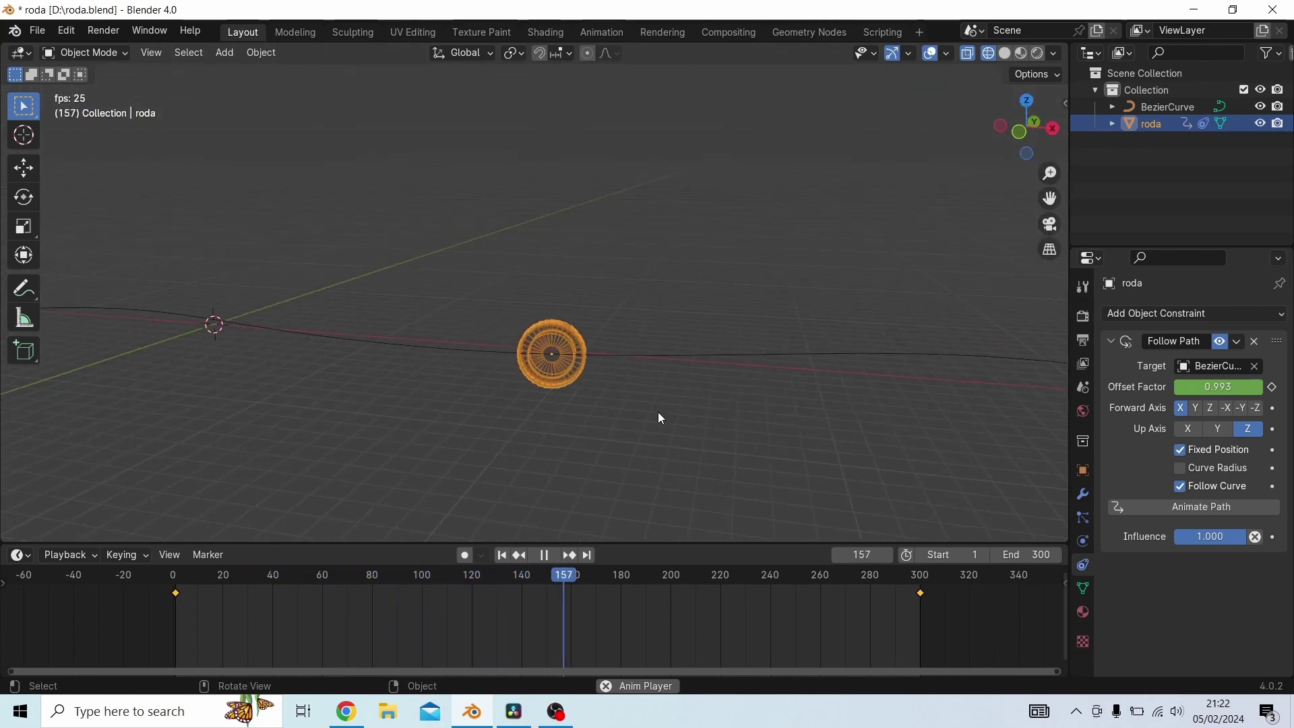
scroll(659, 413, "up", 2)
key("space")
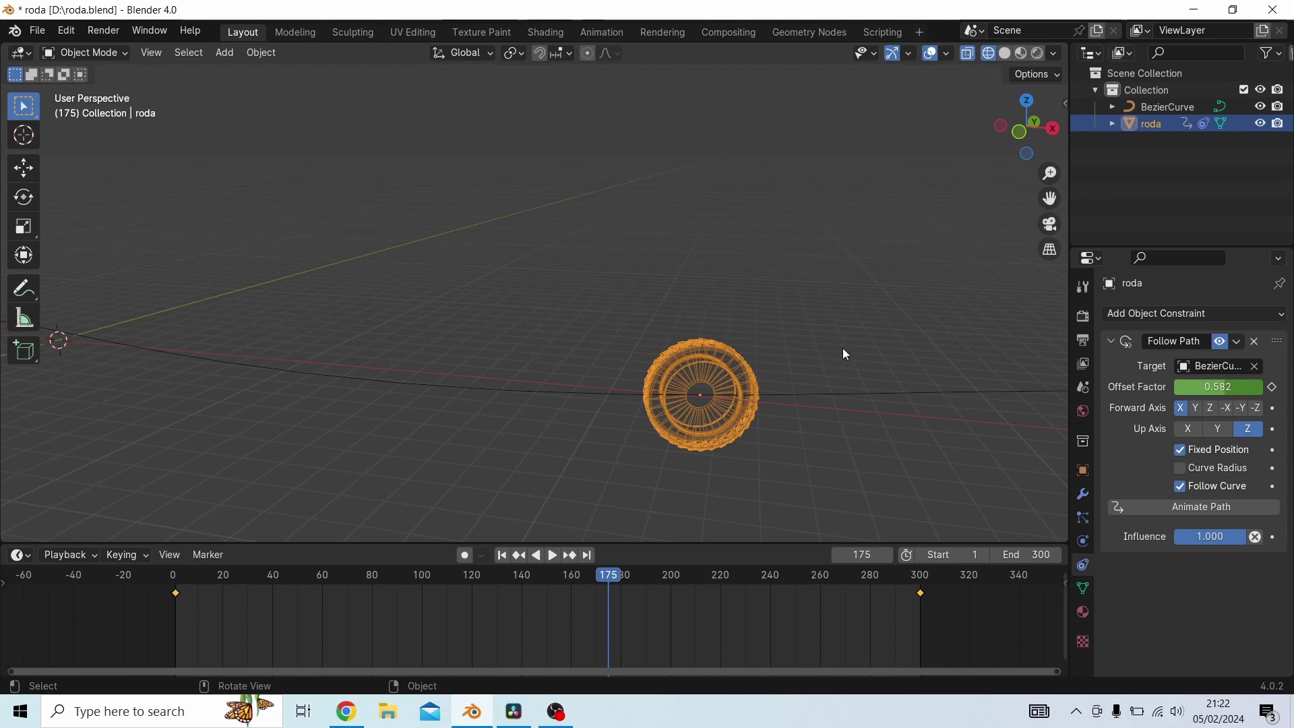
Show the wheel's transform values, set its Y rotation to 52°, and go to frame 1
key("n")
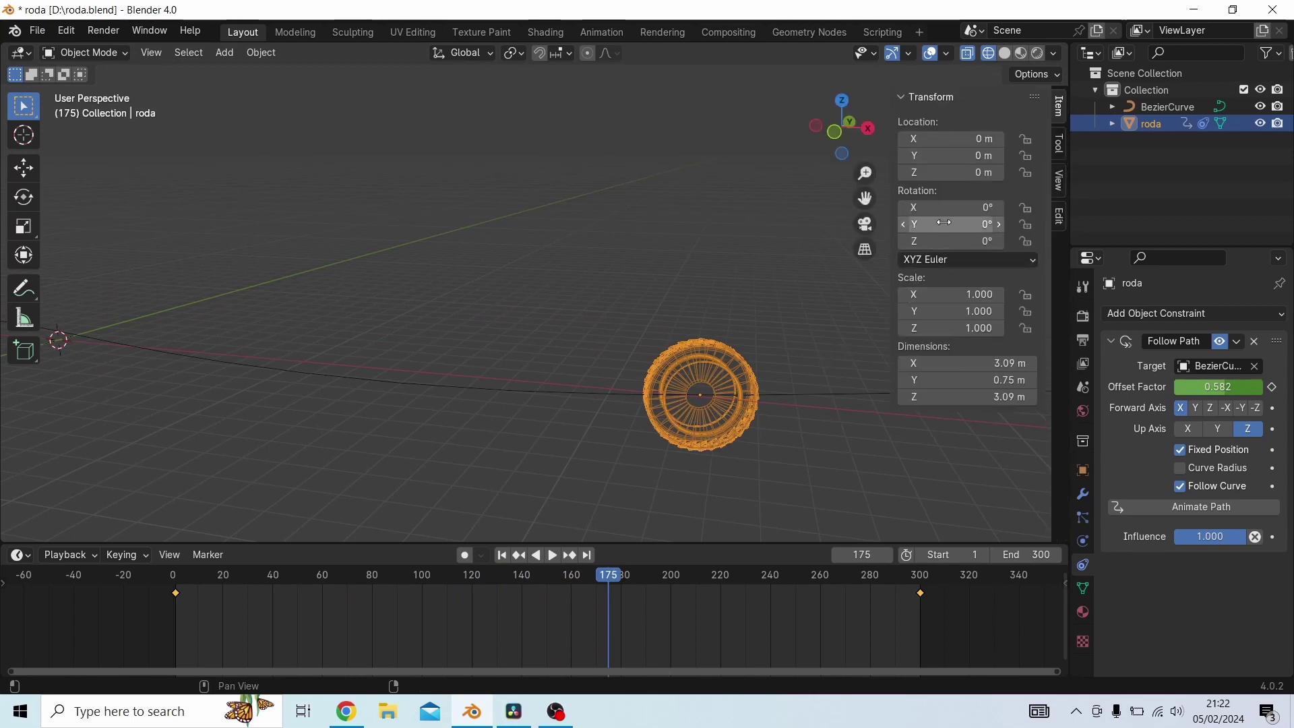
mouse_move(926, 221)
left_mouse_down()
mouse_move(906, 221)
mouse_move(951, 222)
left_mouse_up()
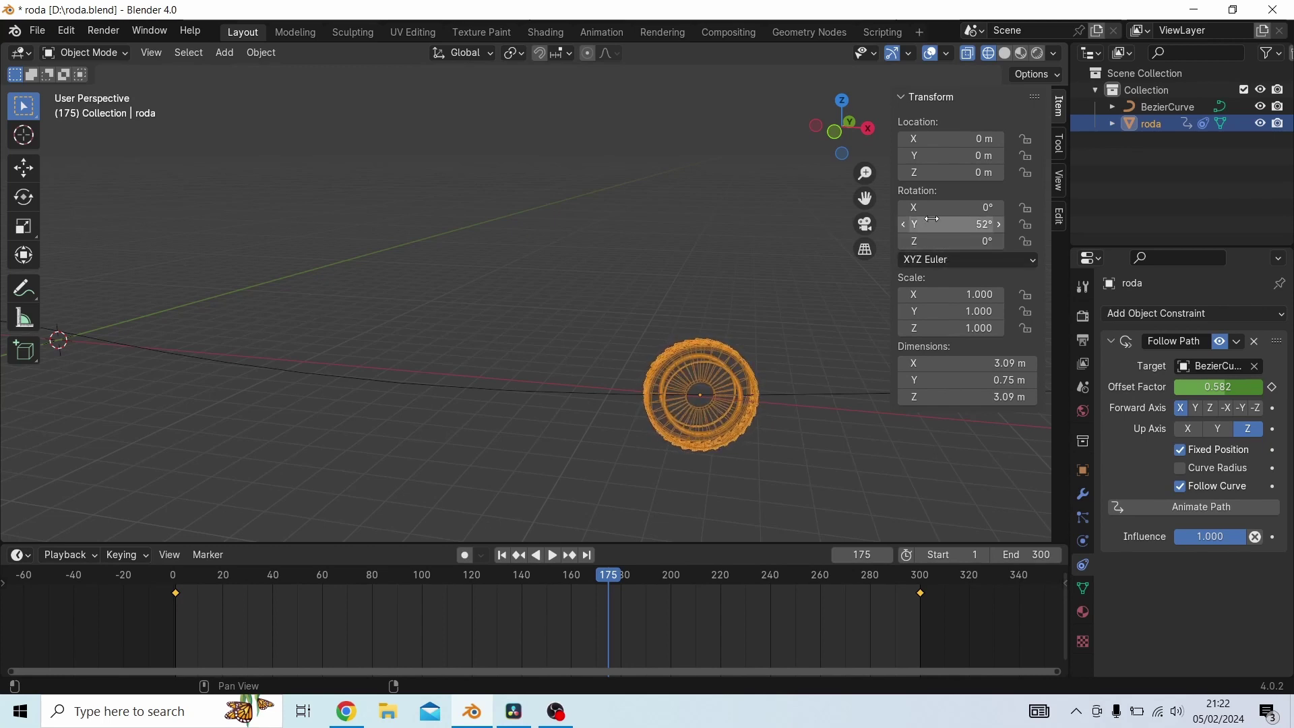
left_click(176, 577)
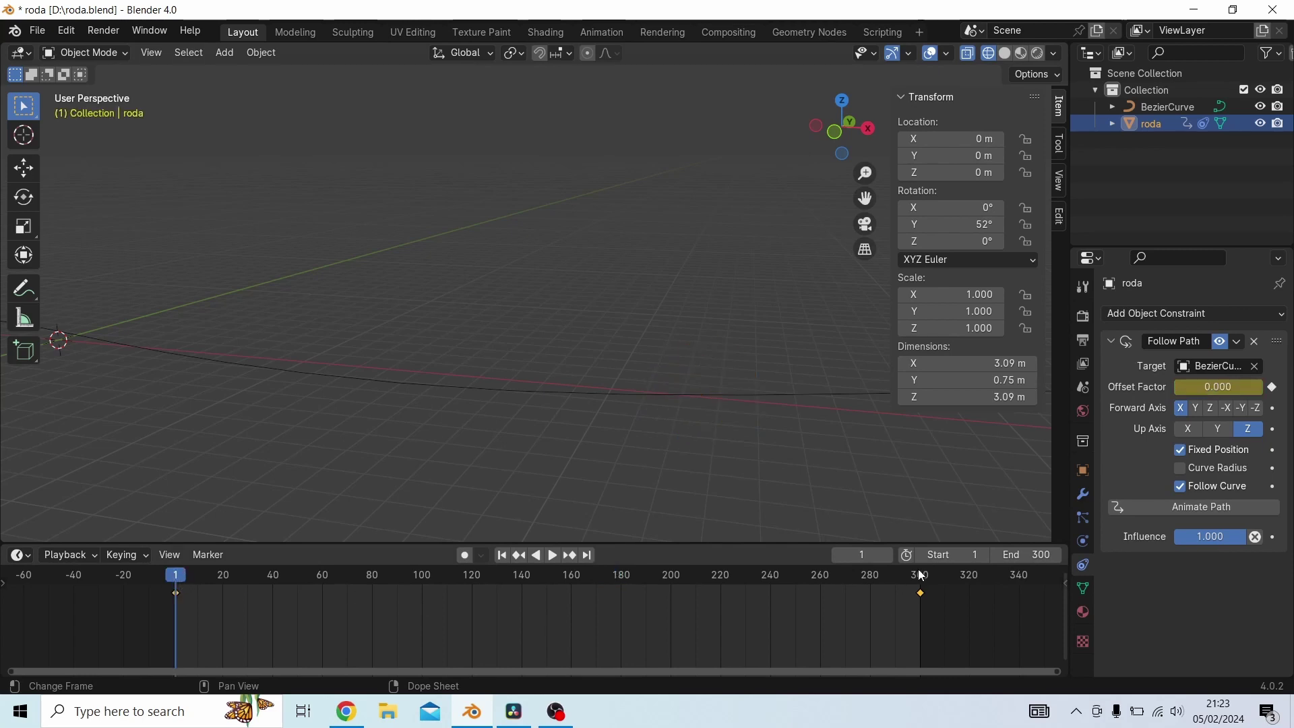
scroll(480, 499, "down", 3)
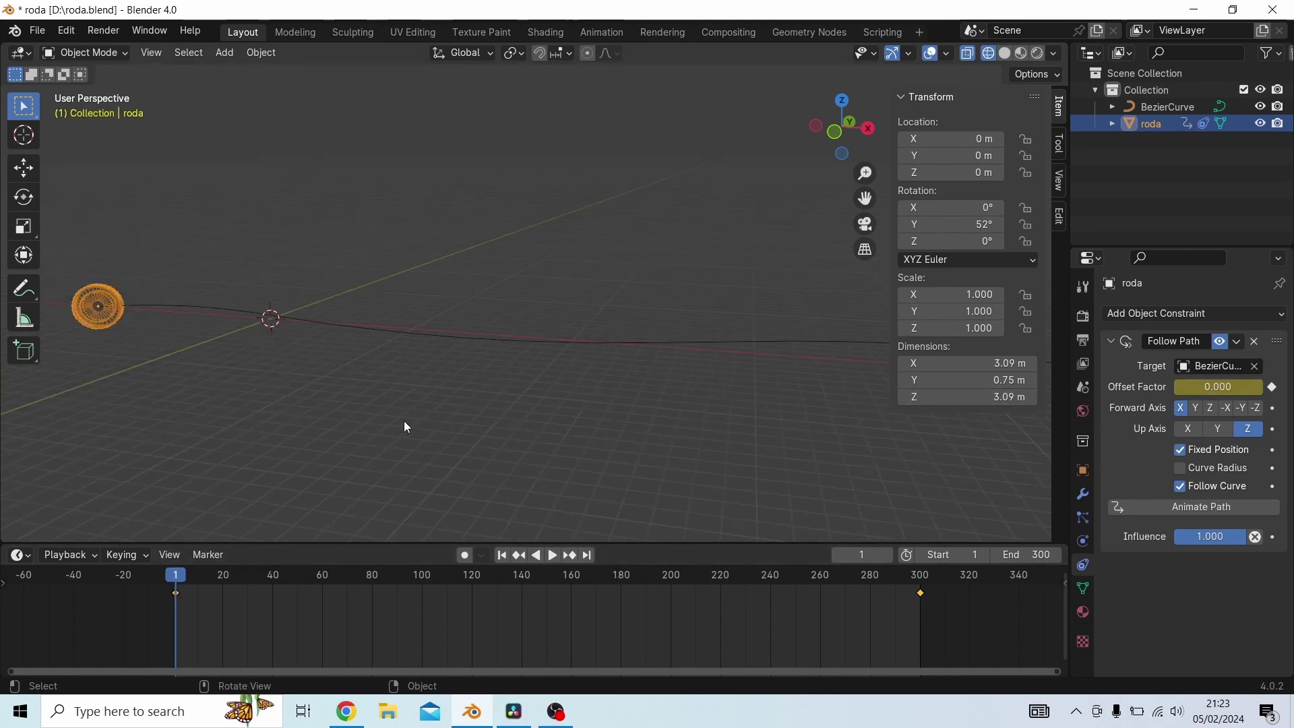
middle_click_drag(416, 409, 580, 410, "shift")
scroll(337, 375, "up", 3)
middle_click_drag(348, 461, 519, 433, "shift")
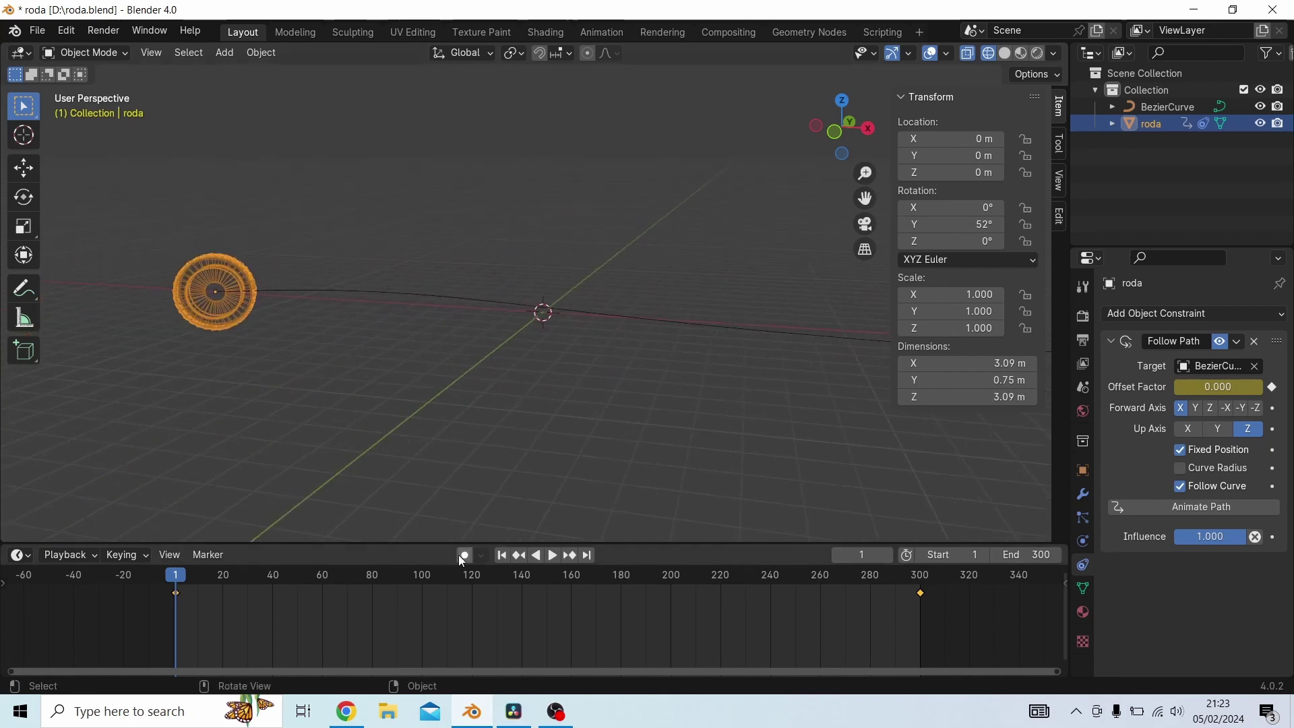
Go to frame 100 and set the wheel's Y rotation to 499°
left_click(422, 579)
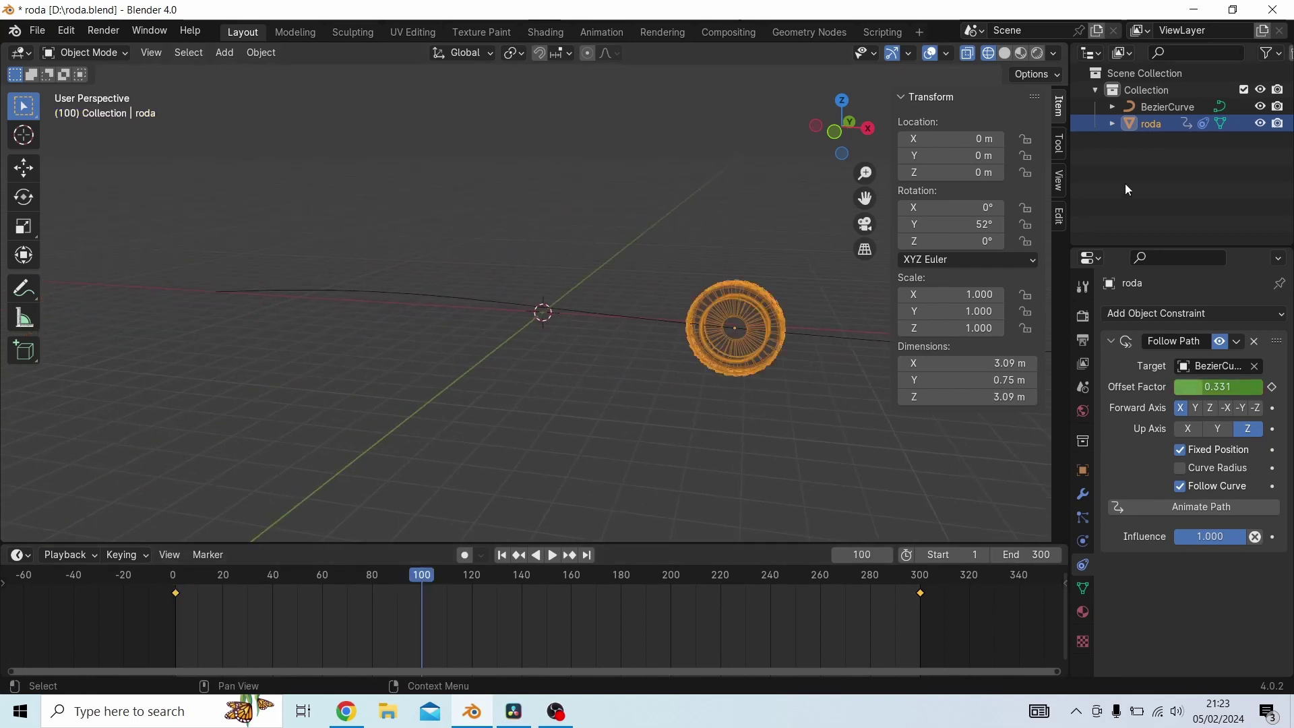
left_click_drag(951, 224, 991, 224)
left_click(960, 226)
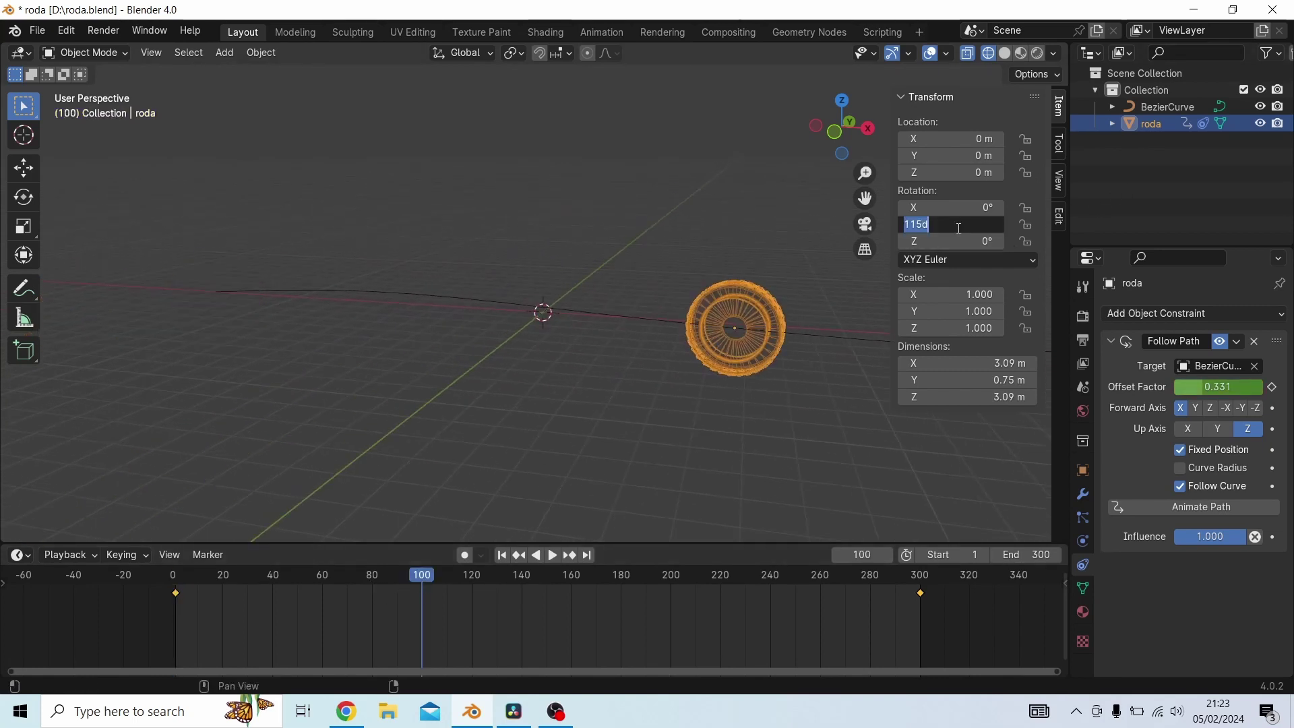
left_click(939, 240)
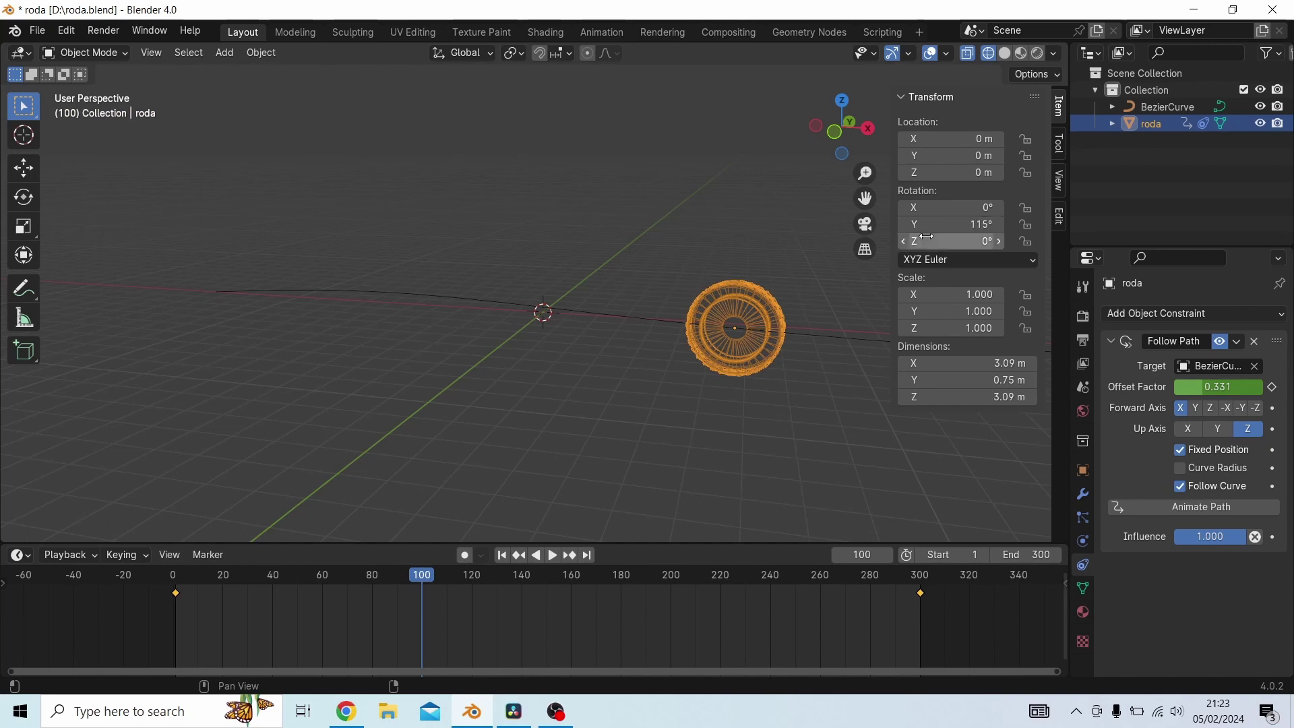
left_click_drag(943, 225, 1038, 225)
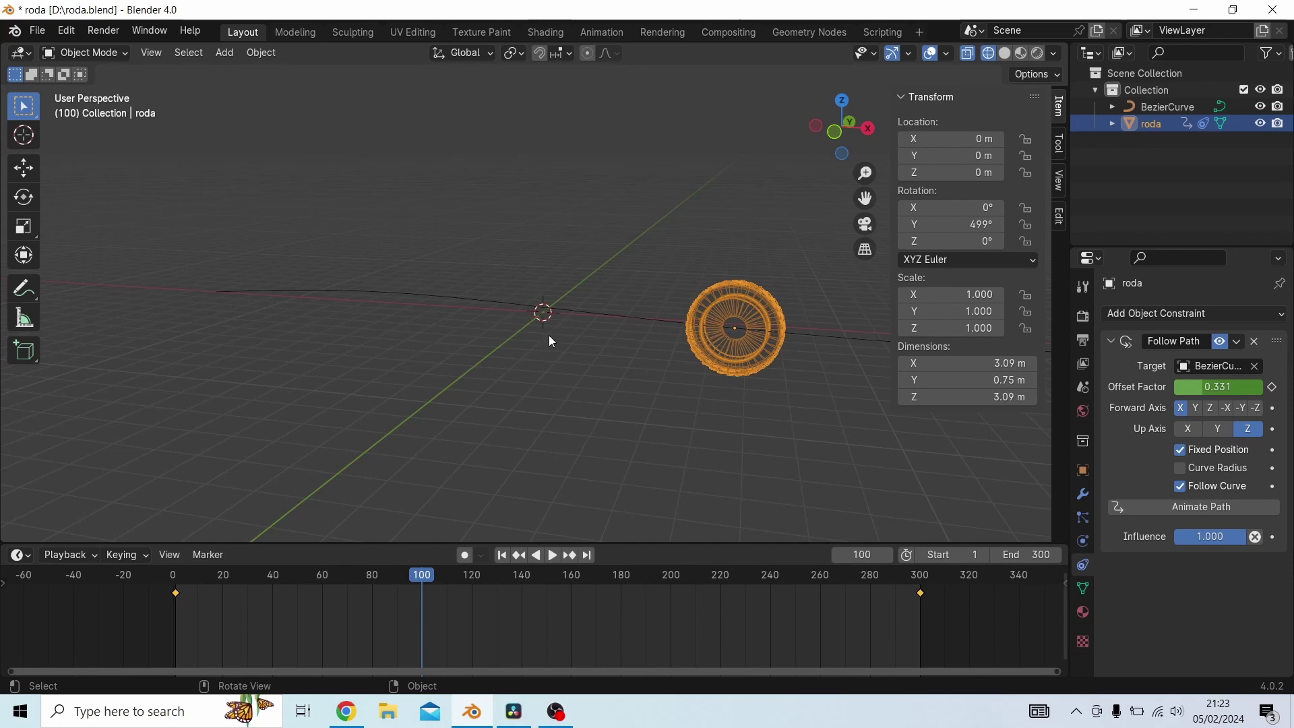
Select the Bezier curve to view its transform values and dimensions, and reselect the roda wheel
middle_click_drag(577, 353, 539, 369)
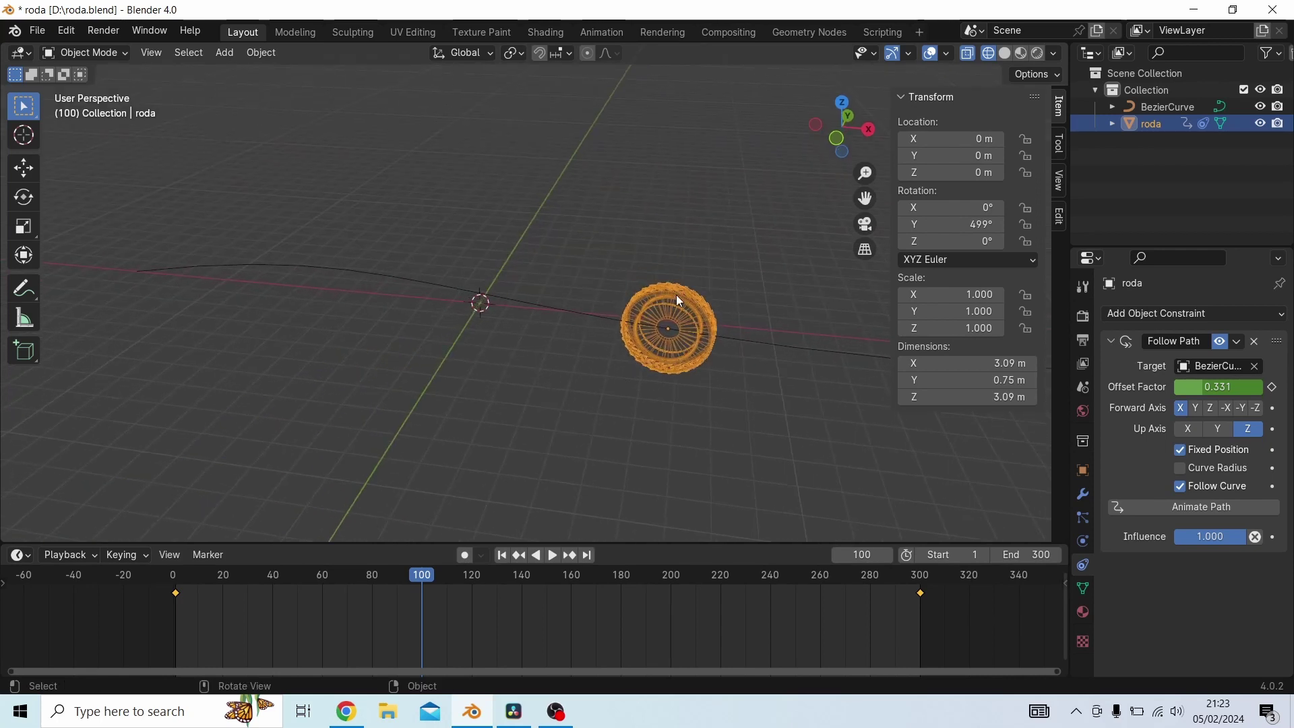
left_click(204, 269)
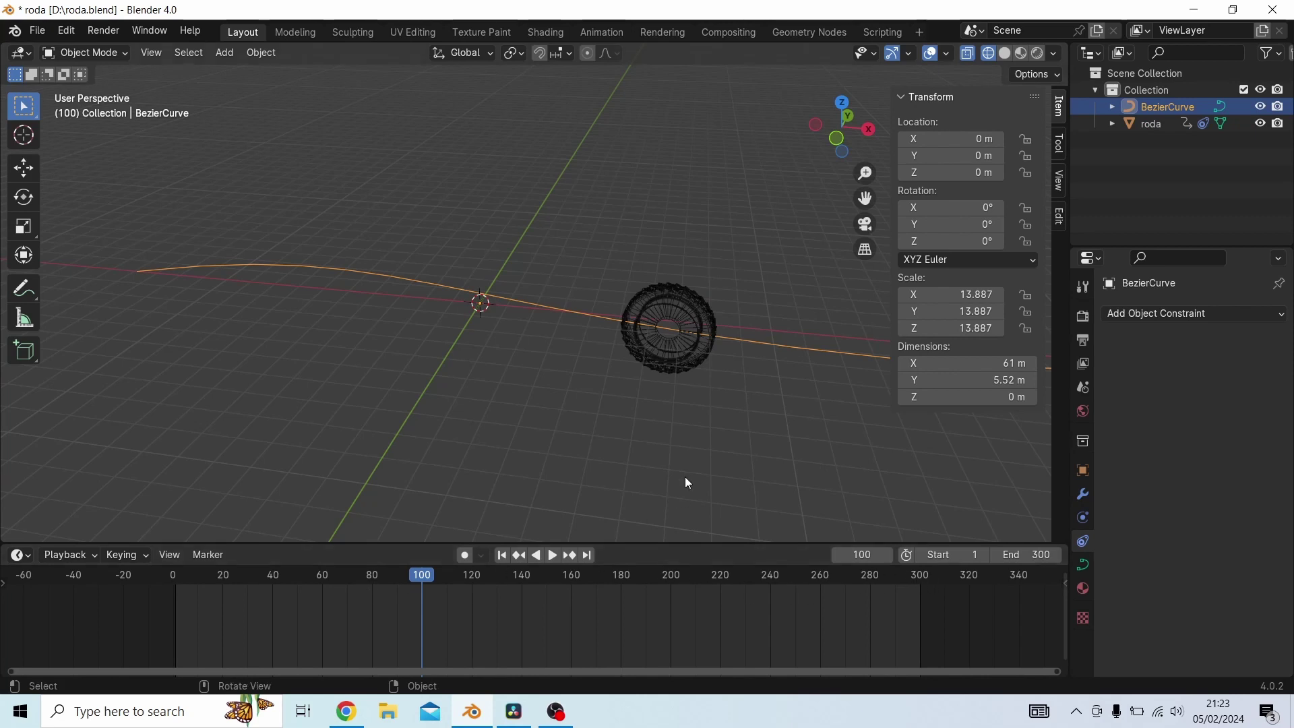
left_click(698, 300)
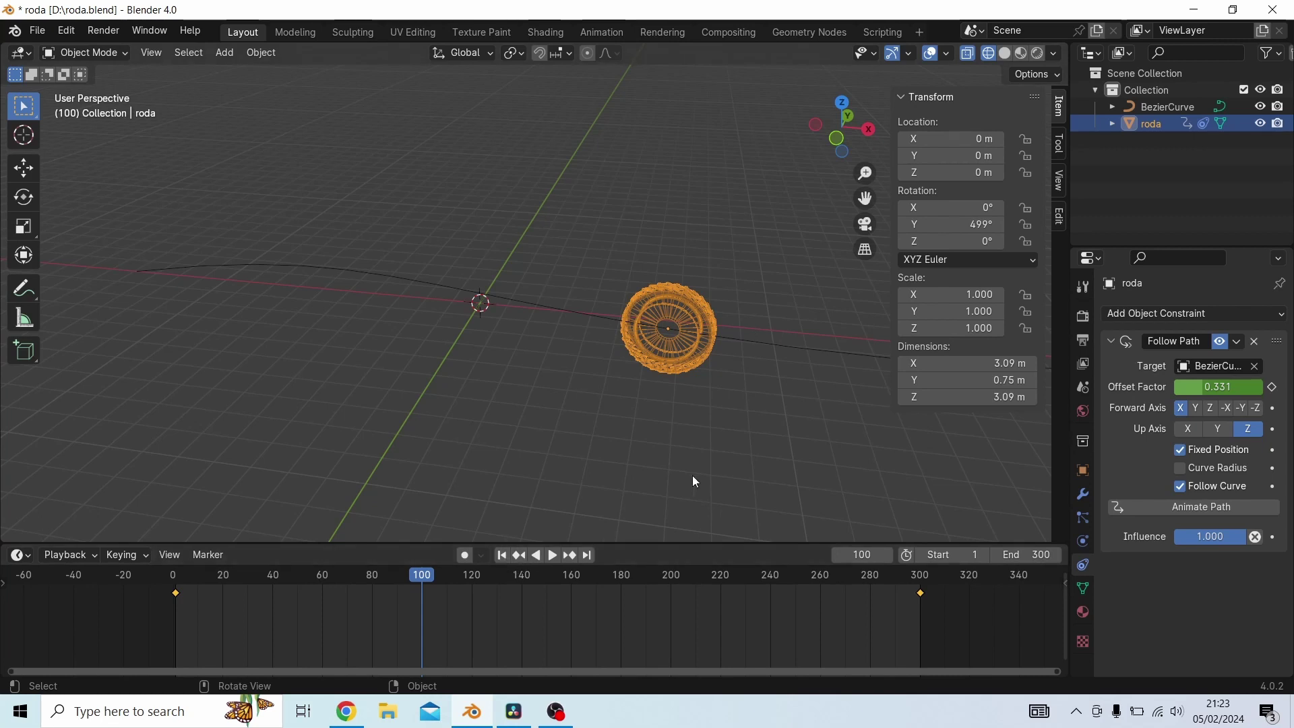
Go to frame 1 and delete the roda wheel's Offset Factor keyframes at frames 1 and 300
left_click(503, 555)
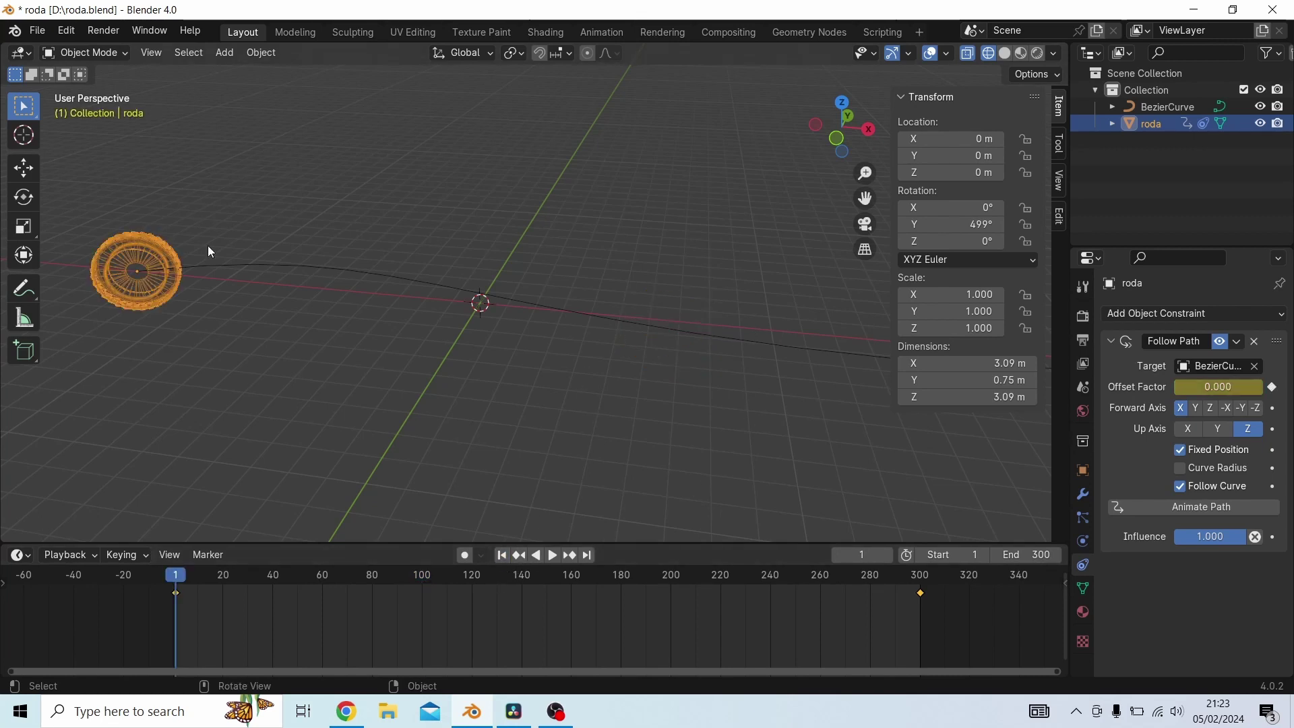
middle_click_drag(248, 346, 372, 391)
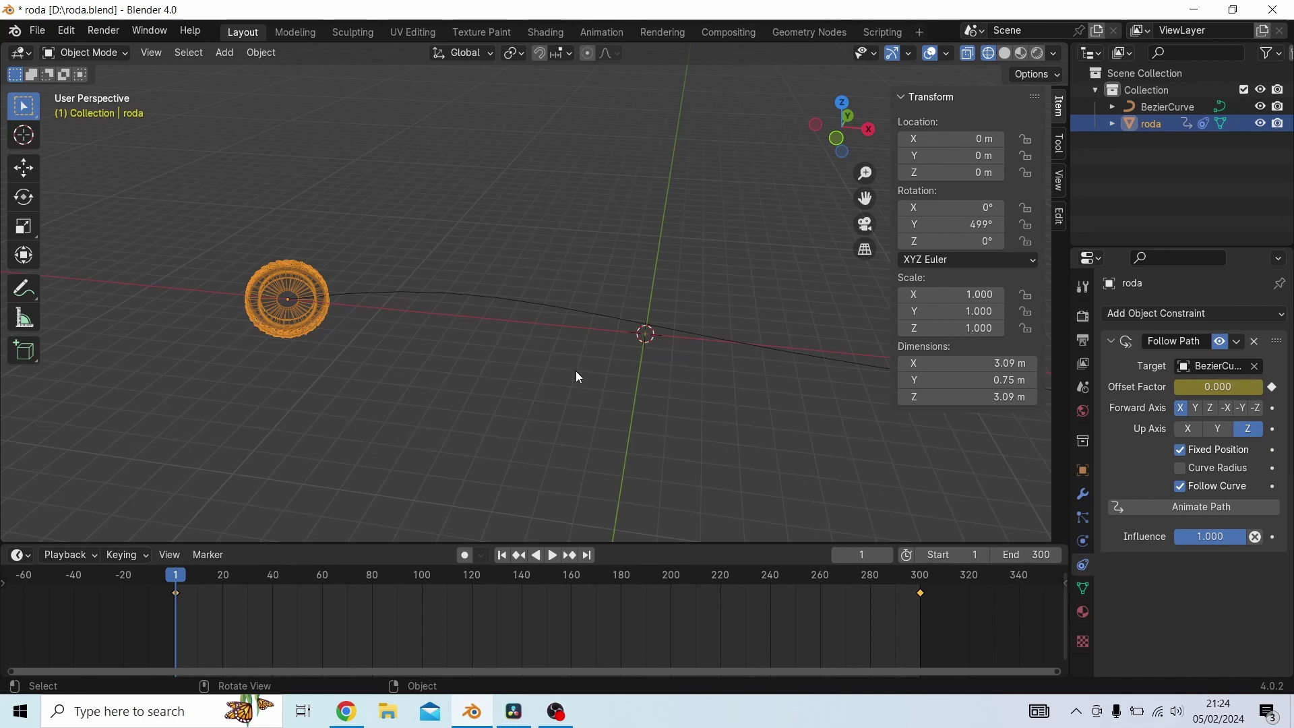
left_click(396, 297)
left_click(323, 297)
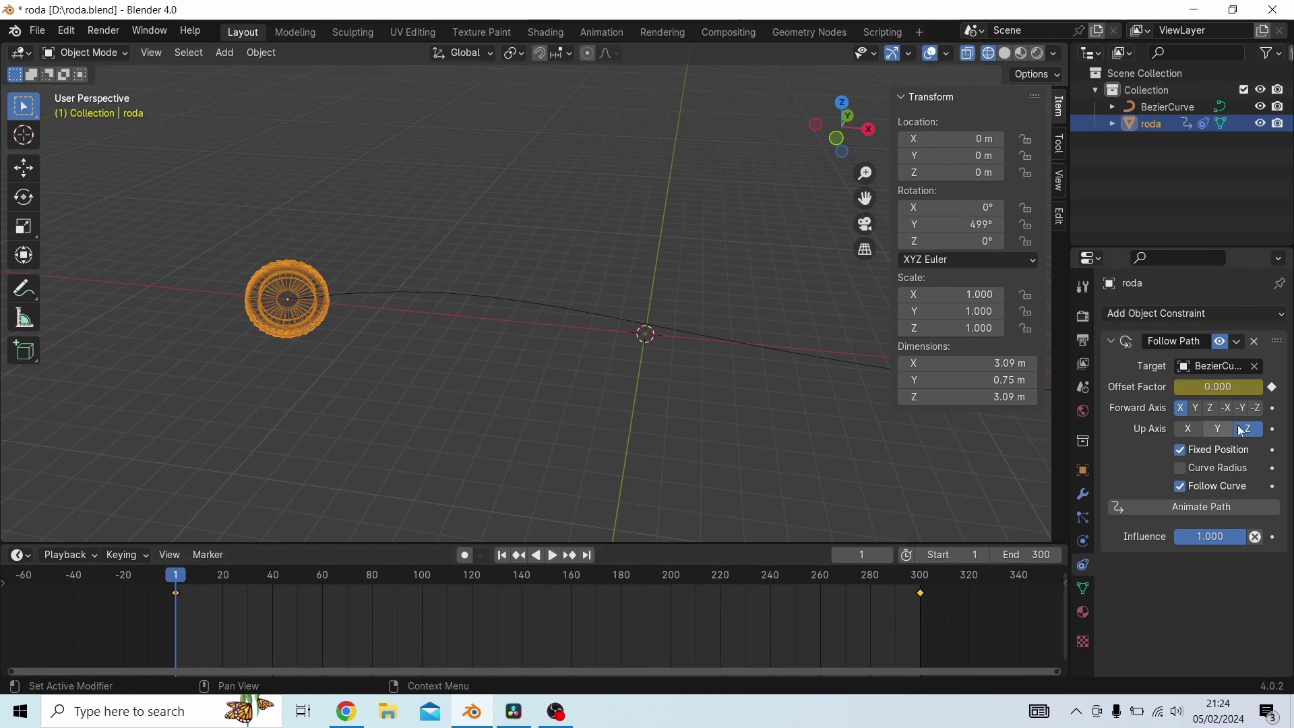
left_click_drag(945, 622, 128, 579)
right_click(179, 589)
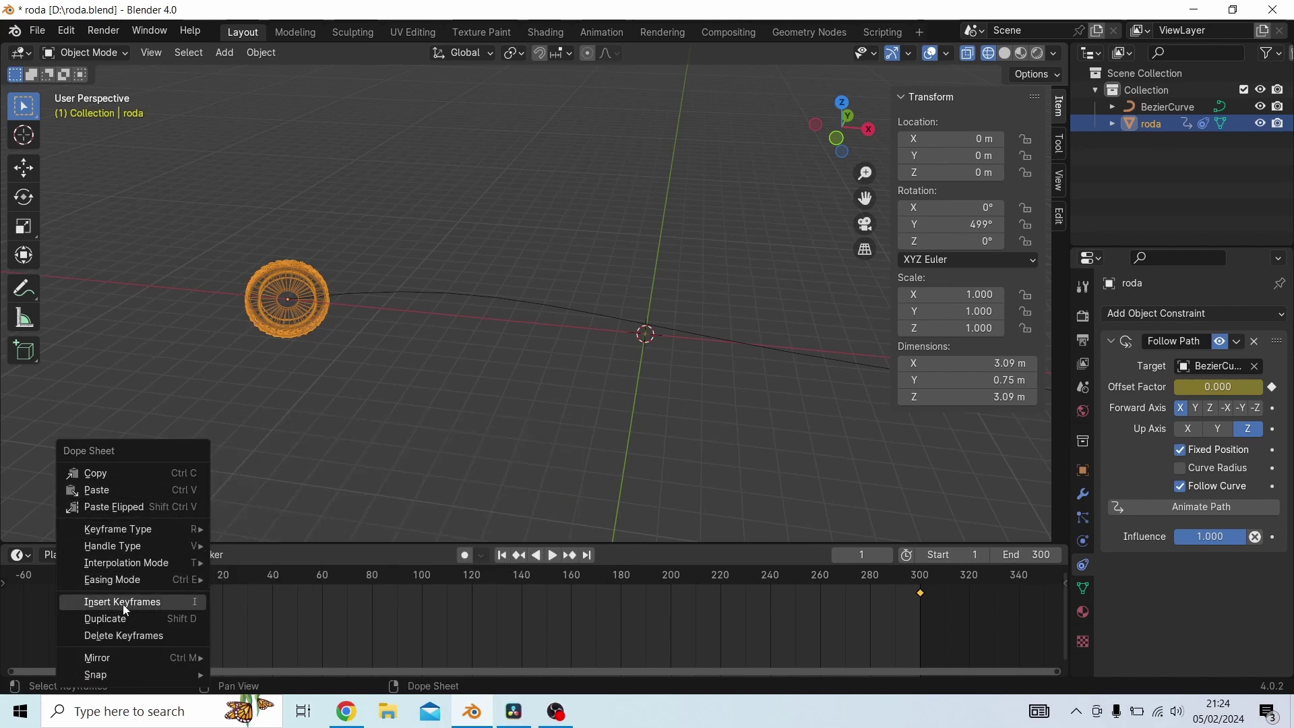
left_click(138, 637)
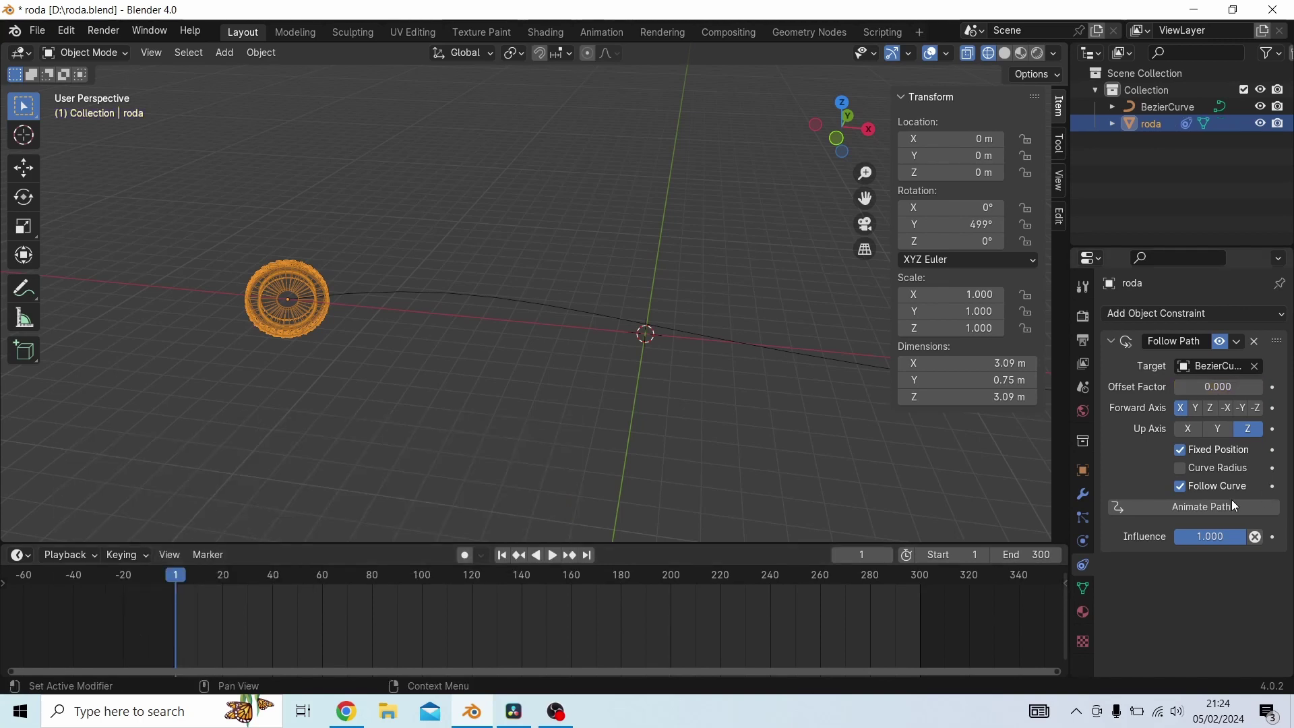
Turn off Fixed Position in the roda wheel's Follow Path constraint and run Animate Path
left_click(798, 355)
left_click(324, 282)
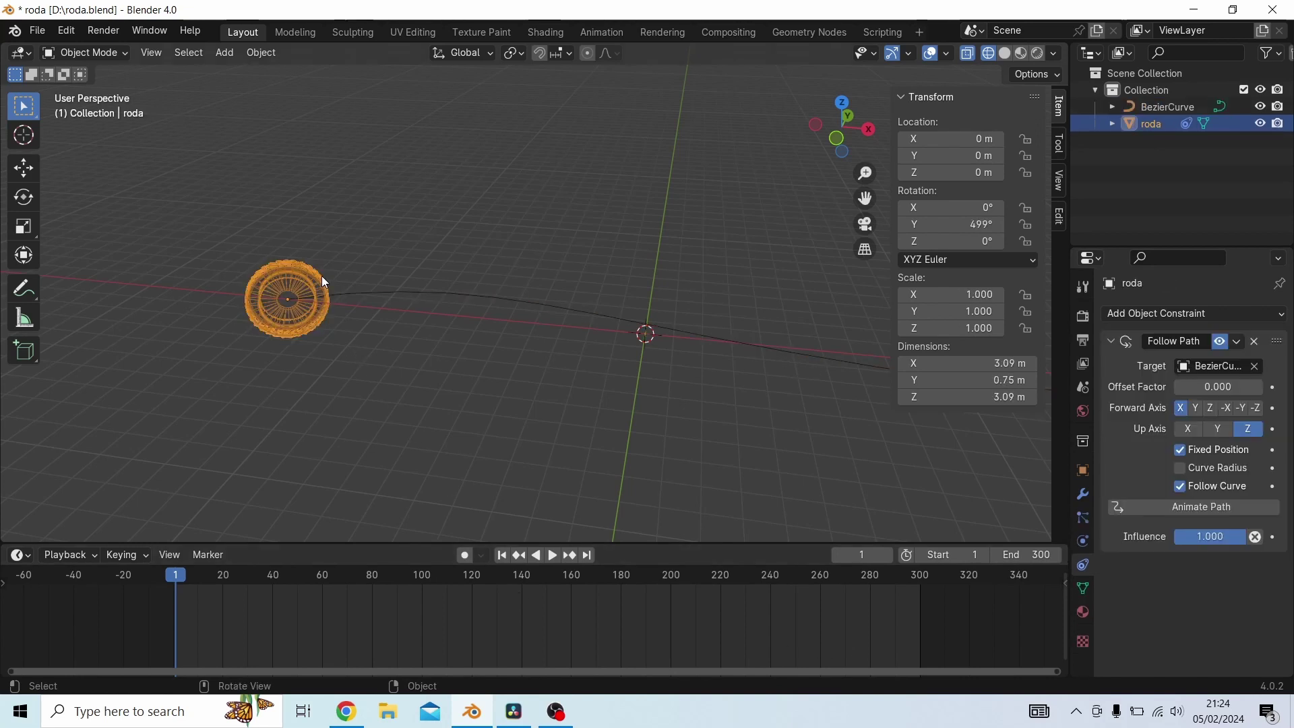
left_click(1180, 452)
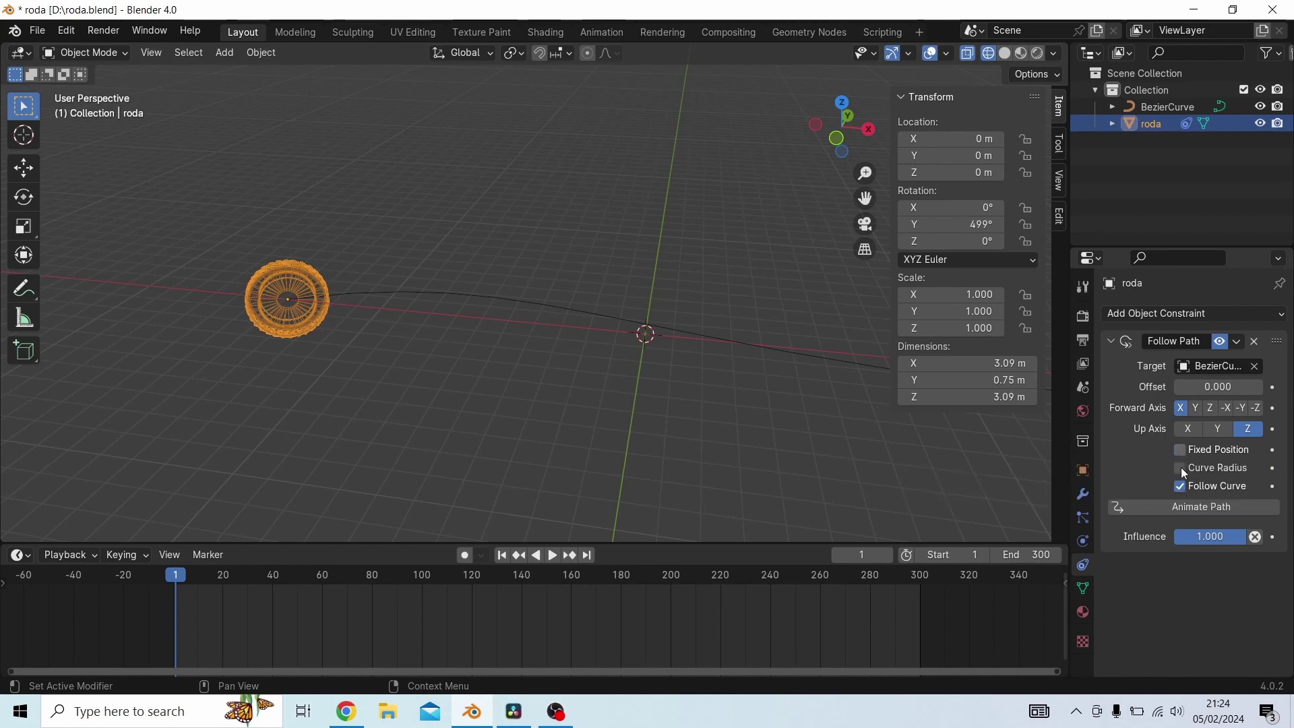
left_click(1188, 509)
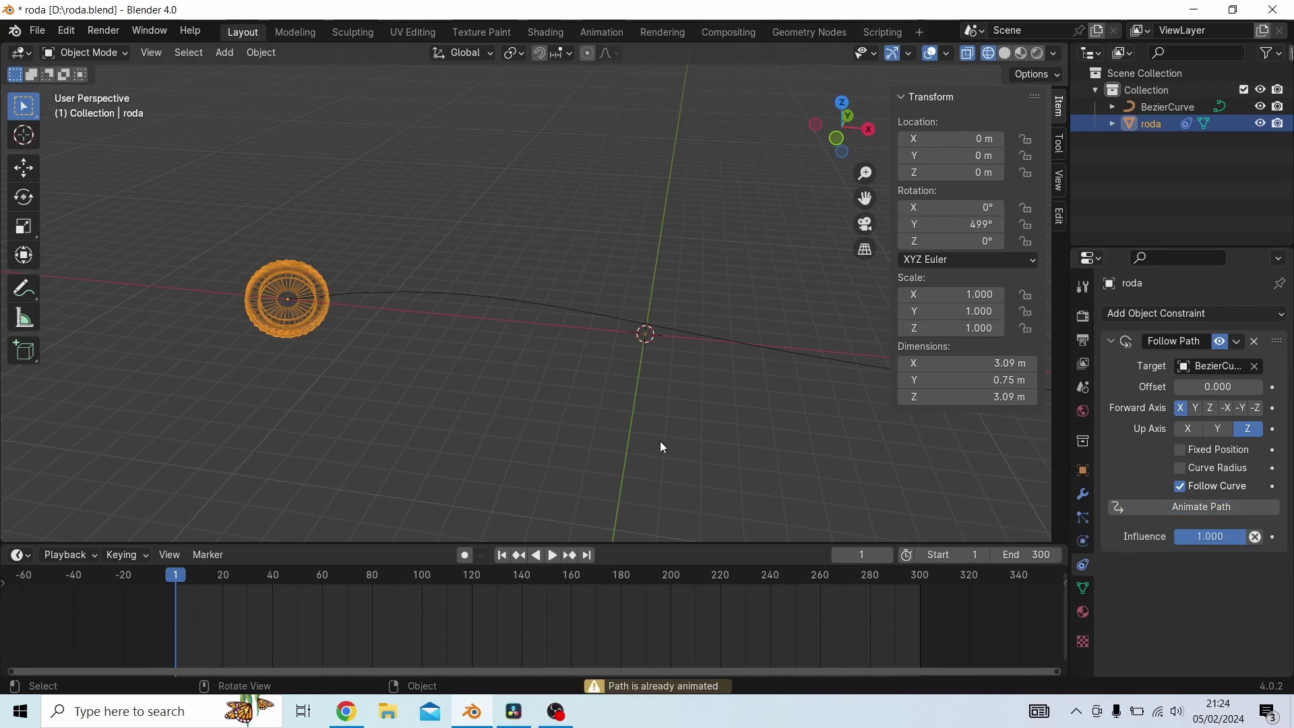
Play the animation to examine how the wheel travels along the curve, stop it, and return to frame 1
key("space")
middle_click_drag(747, 408, 497, 388)
scroll(529, 394, "down", 2)
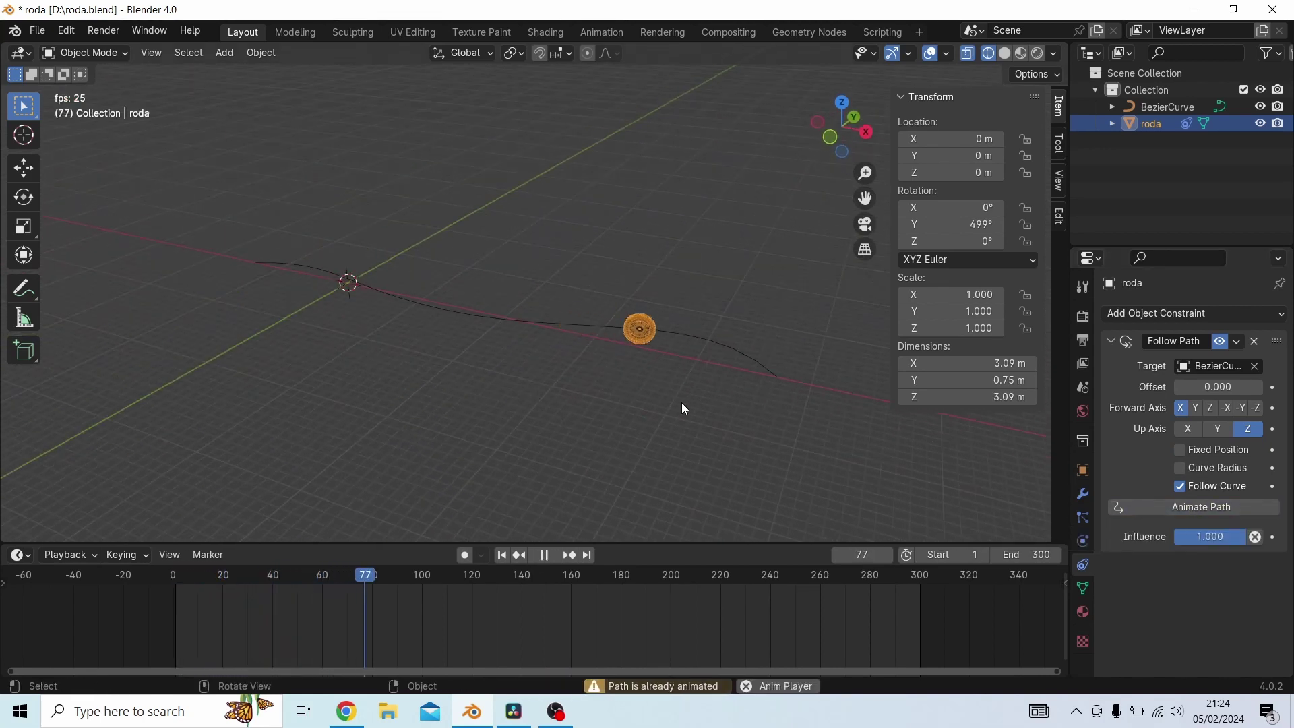
key("space")
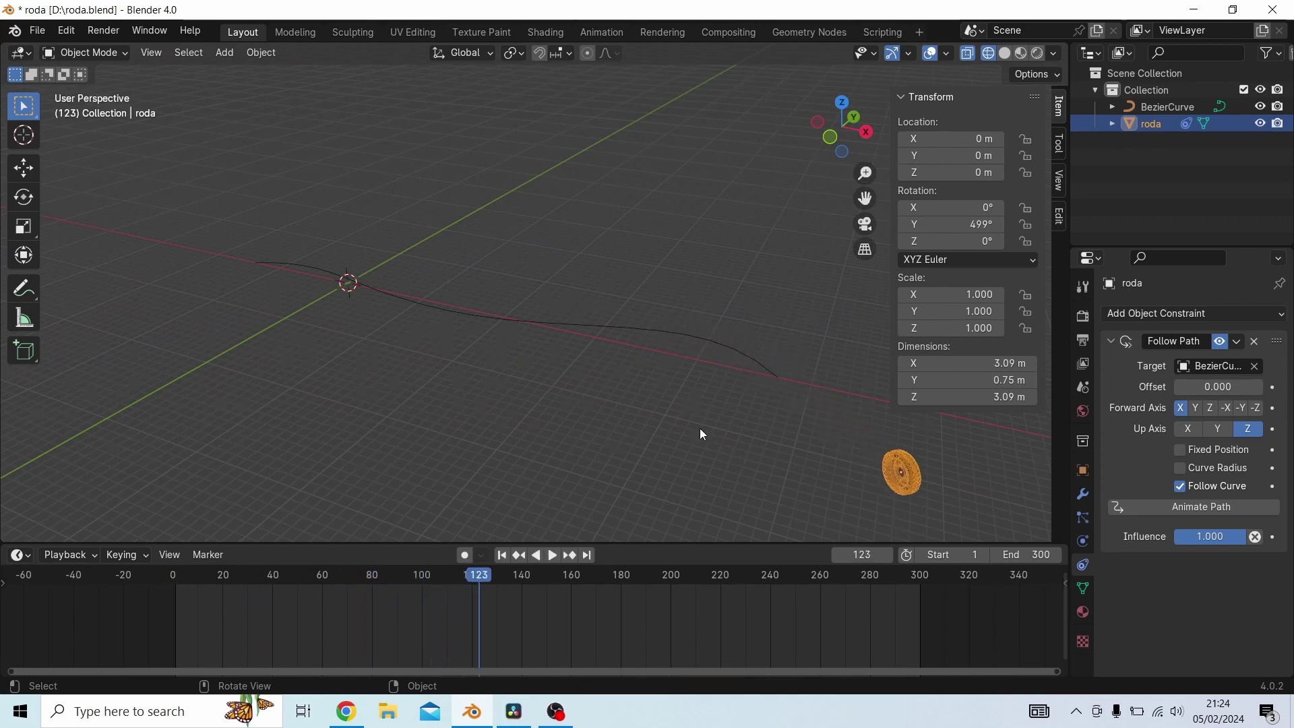
left_click(501, 559)
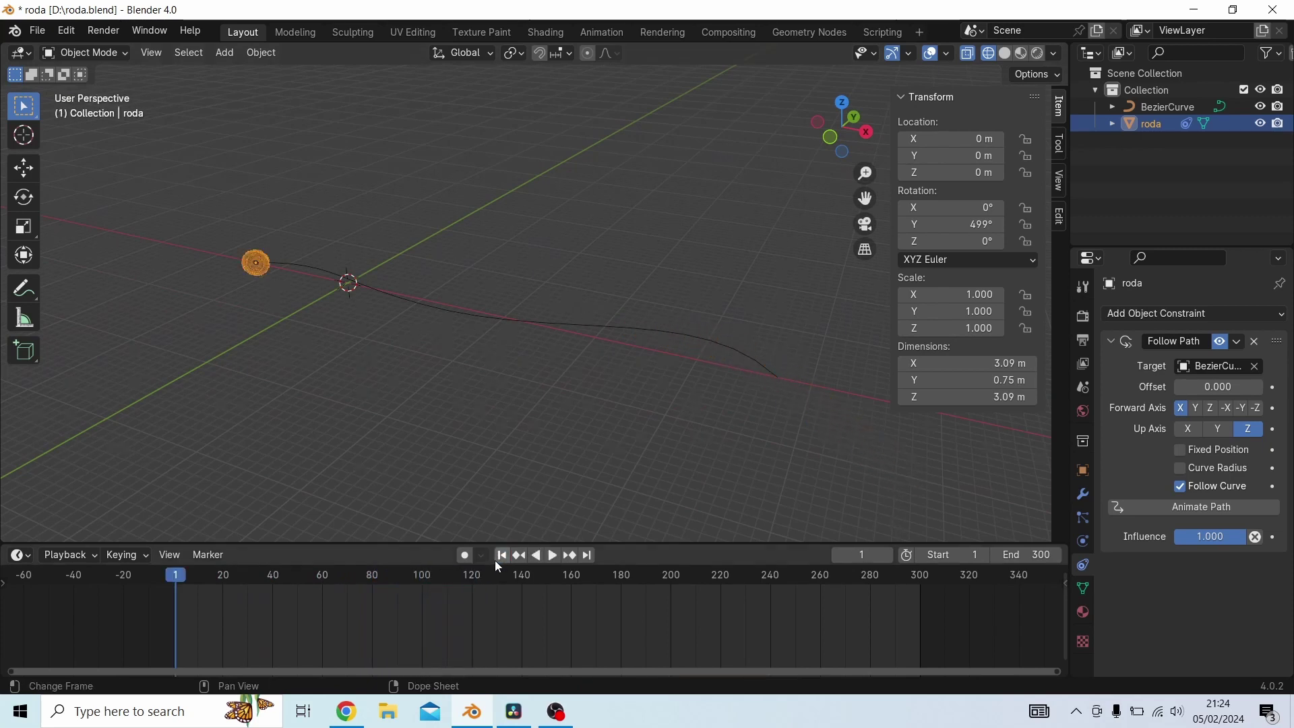
Set the Bezier curve's Path Animation length to 300 frames
scroll(472, 391, "up", 1)
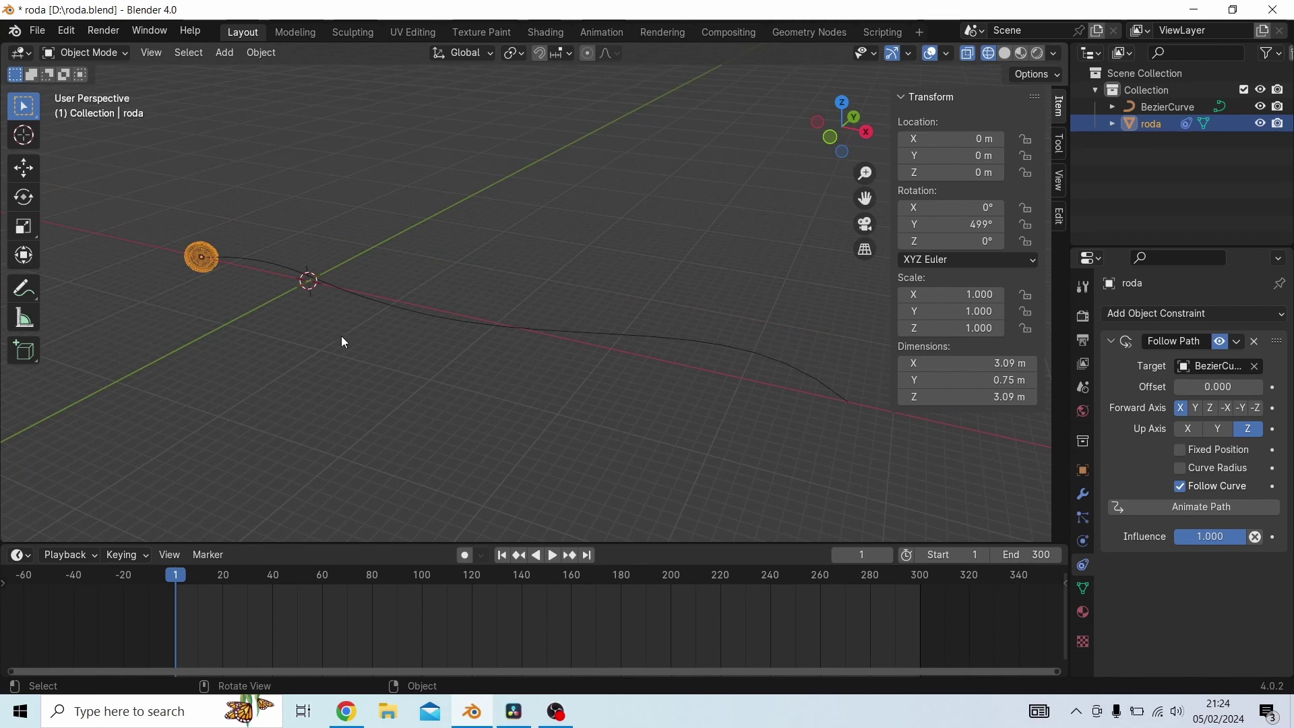
left_click(397, 309)
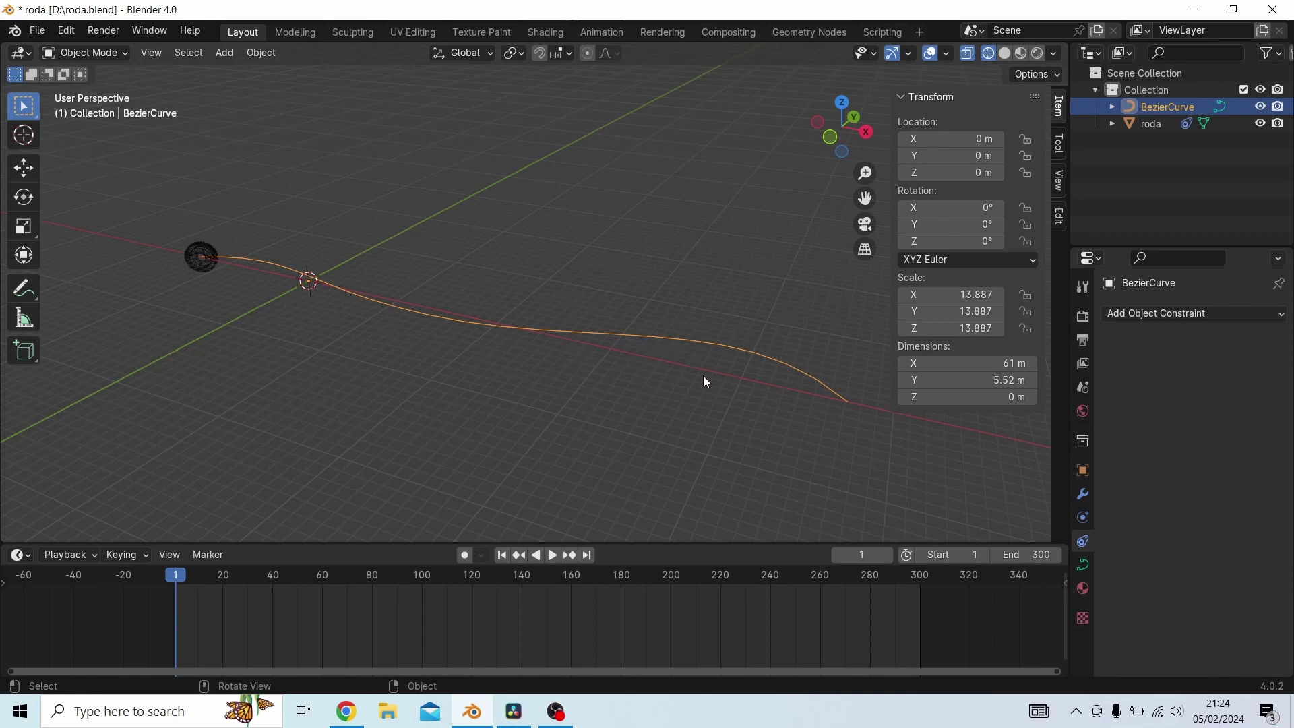
left_click(1084, 566)
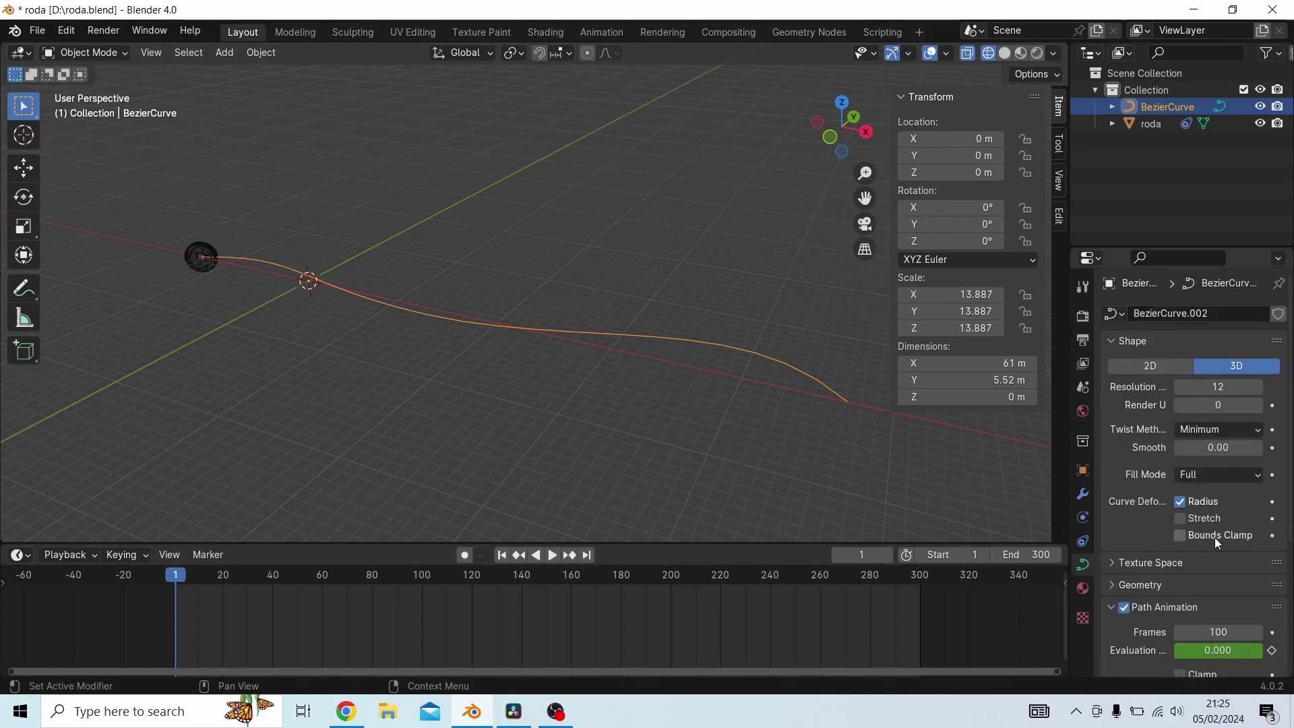
scroll(1215, 536, "down", 5)
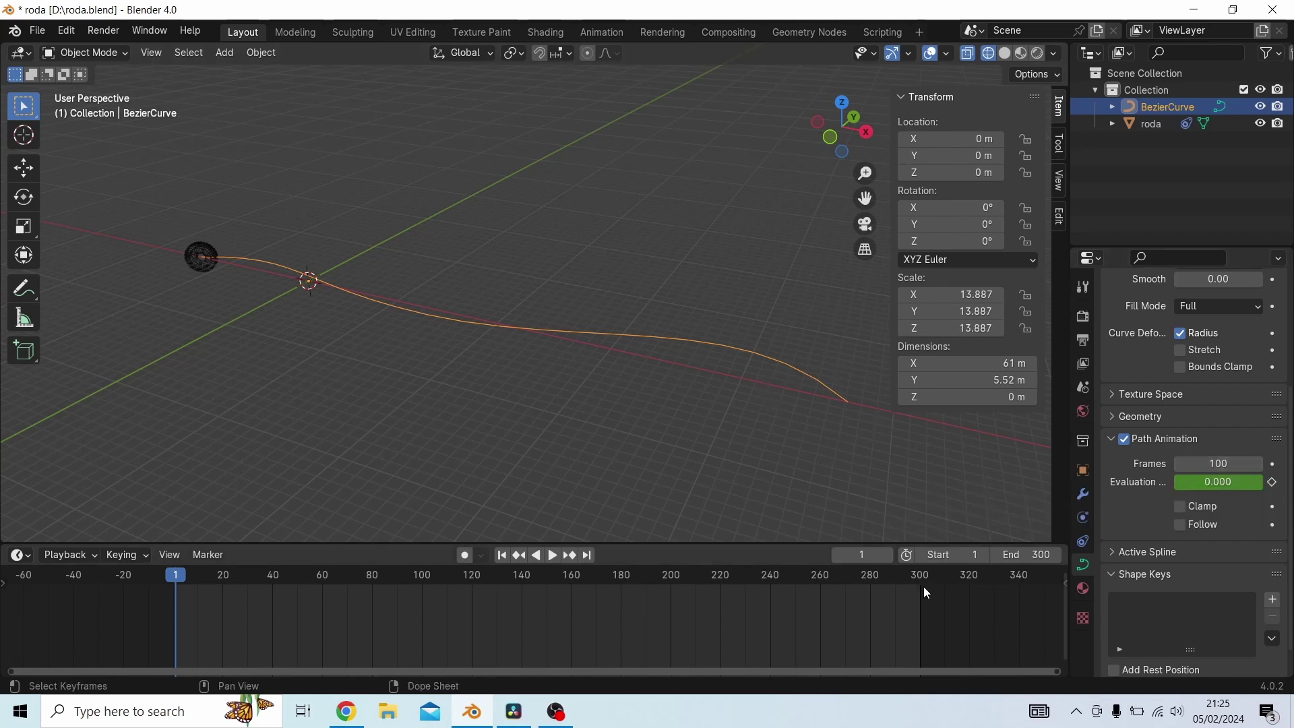
left_click(1227, 466)
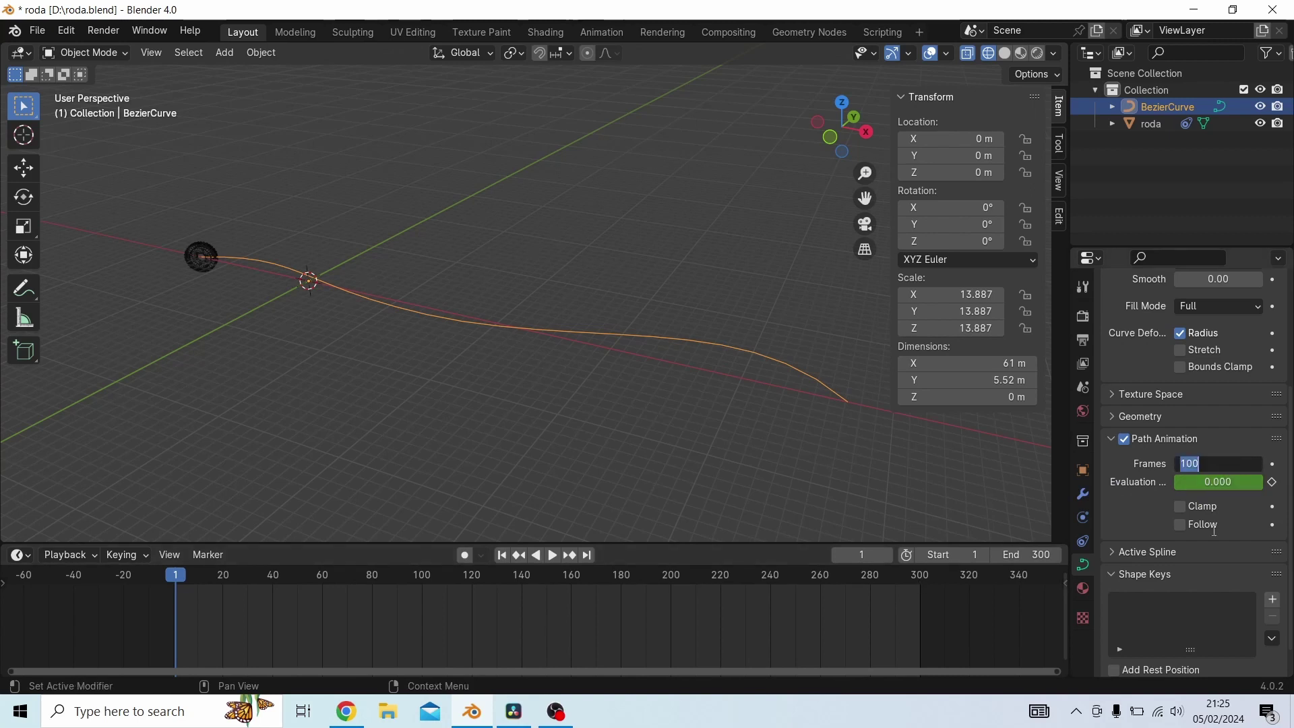
type("3")
key("Return")
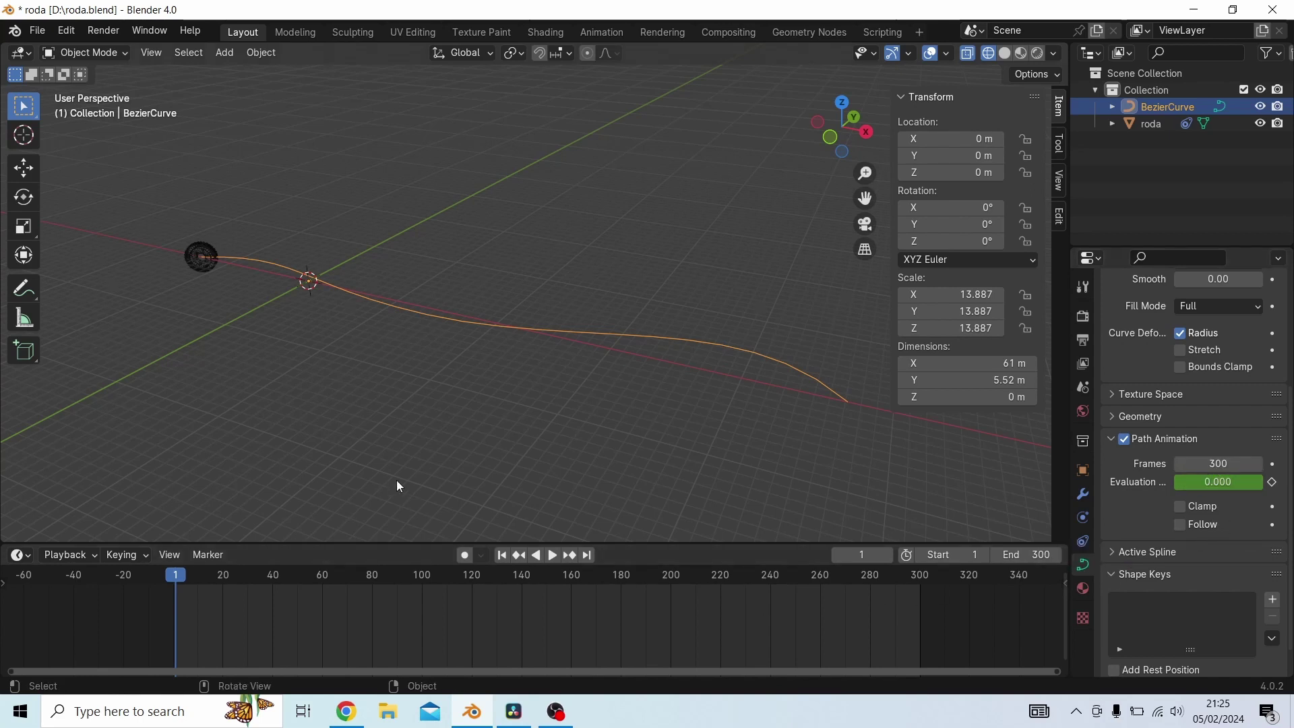
Play the animation to examine the wheel's speed along the path, select the roda wheel, and stop at frame 187
key("space")
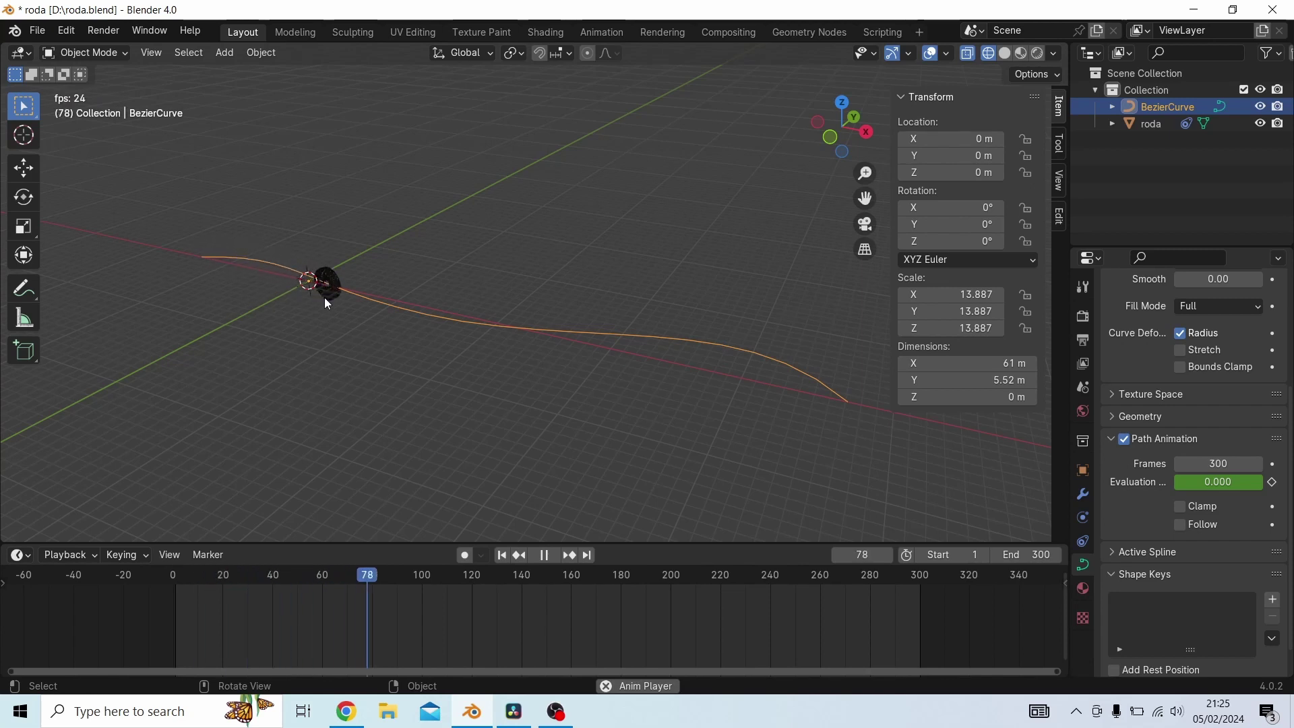
left_click(381, 308)
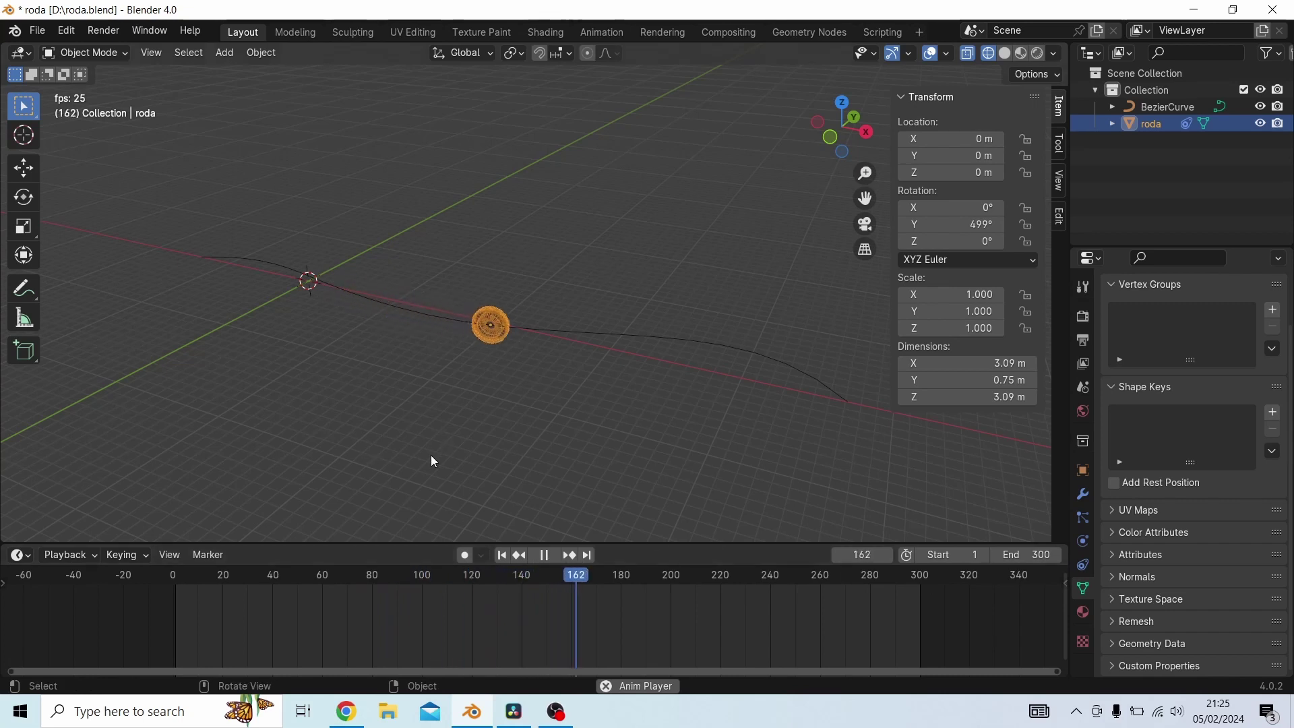
key("space")
scroll(539, 351, "up", 3)
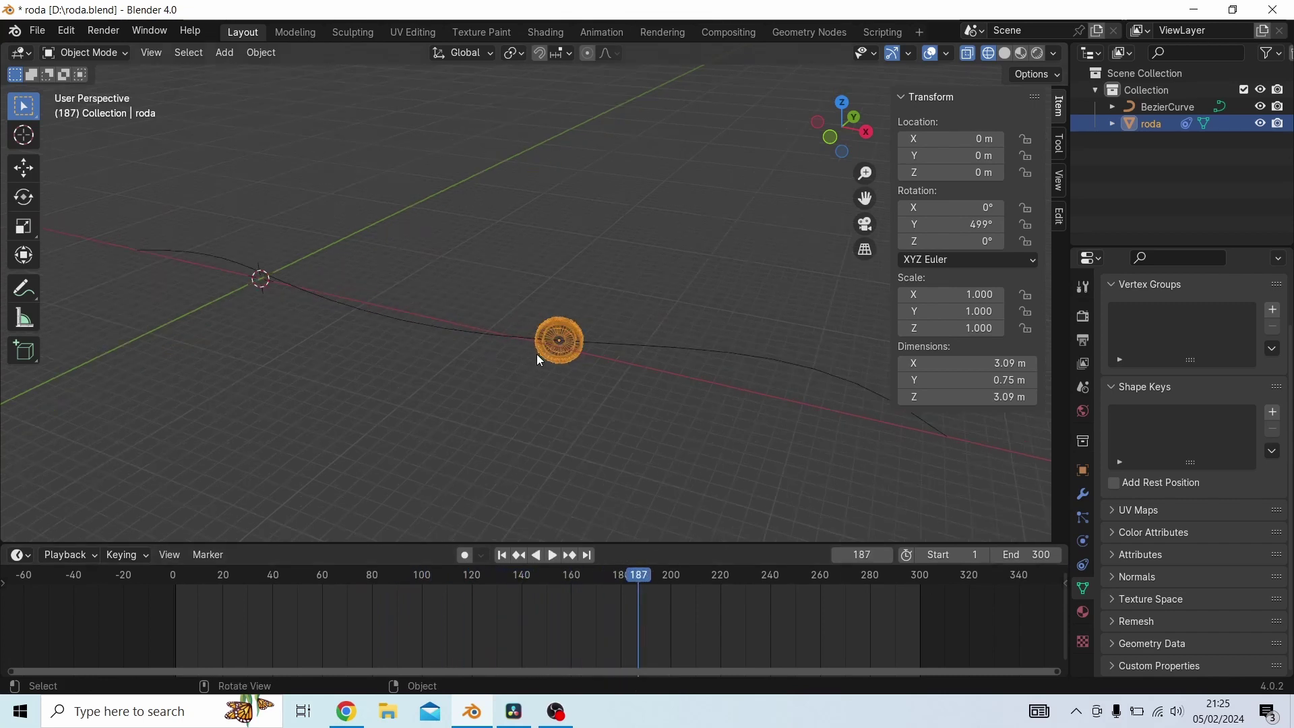
middle_click_drag(411, 430, 464, 481, "shift")
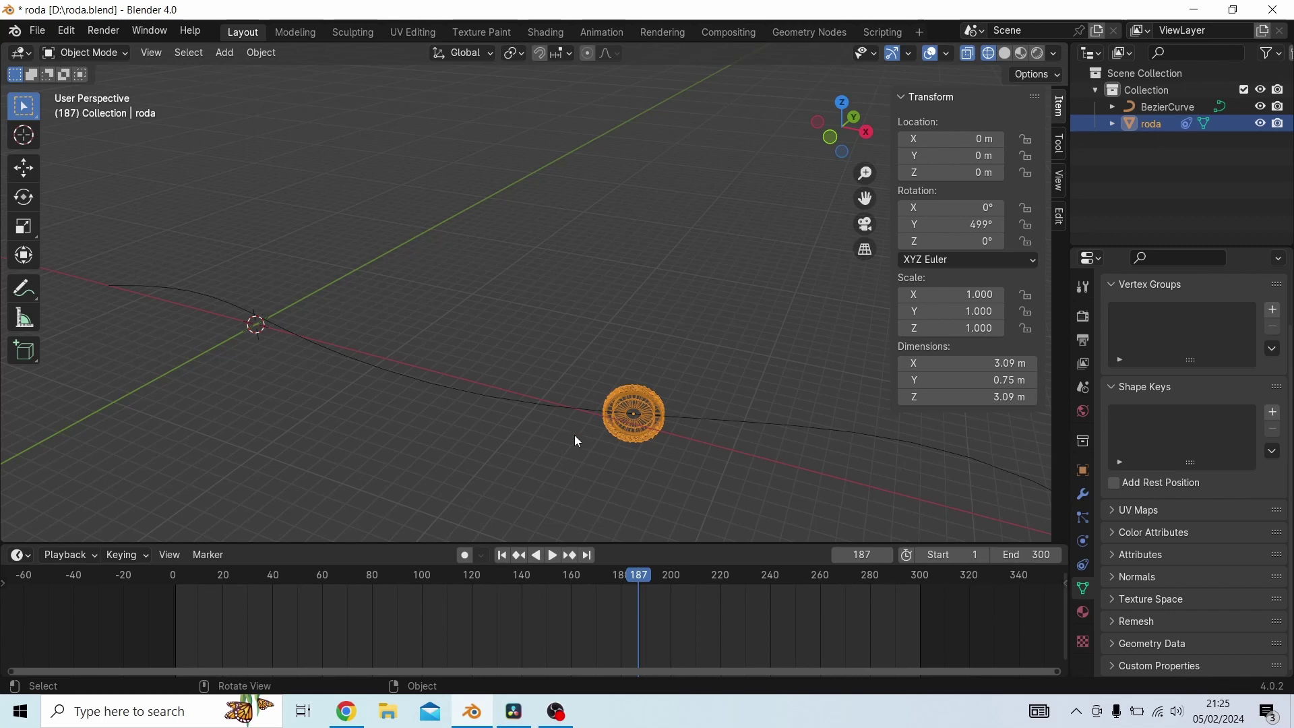
Review the roda wheel's Follow Path constraint settings and the Bezier curve's Path Animation settings
left_click(543, 409)
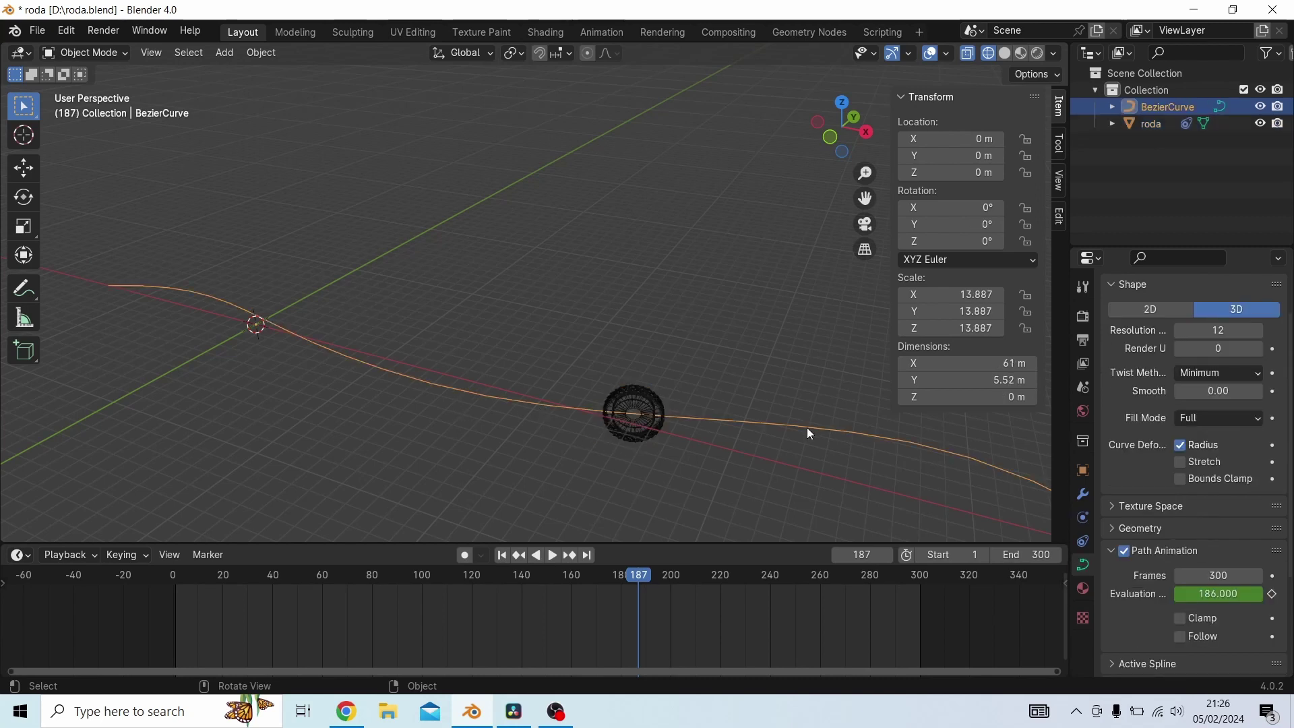
left_click(654, 408)
left_click(560, 408)
left_click(636, 402)
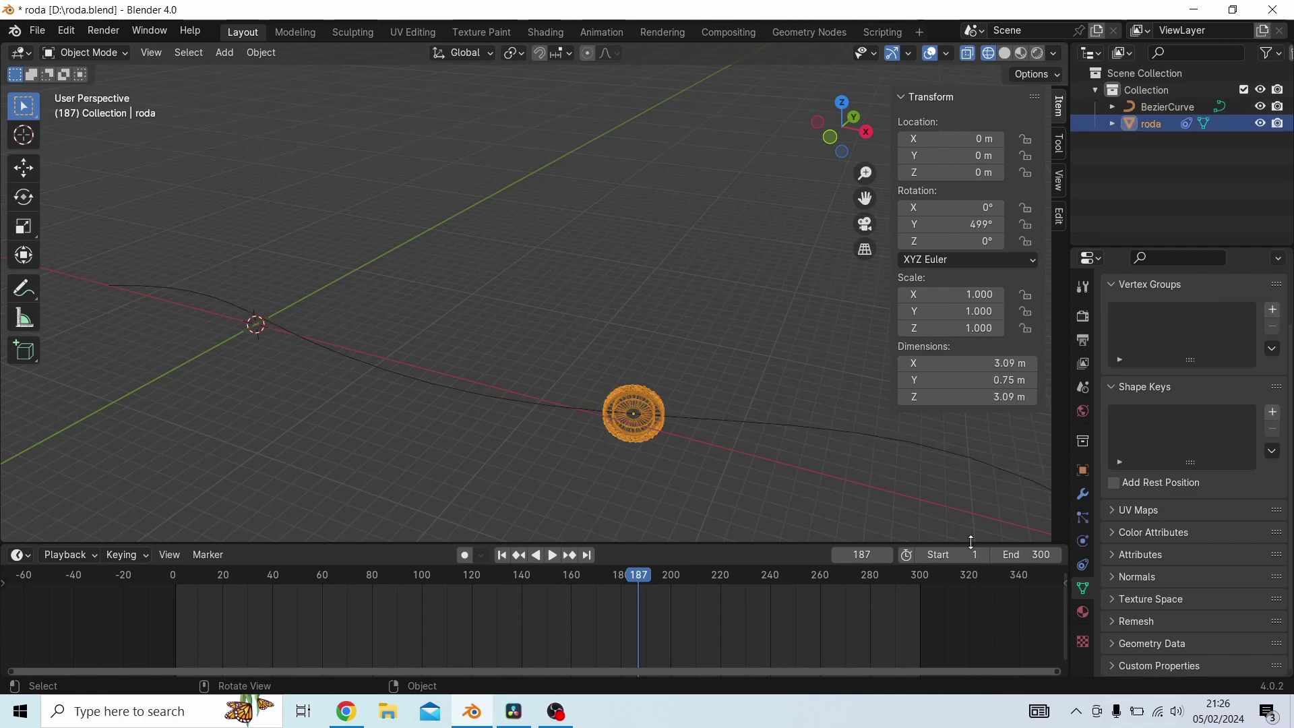
left_click(1085, 567)
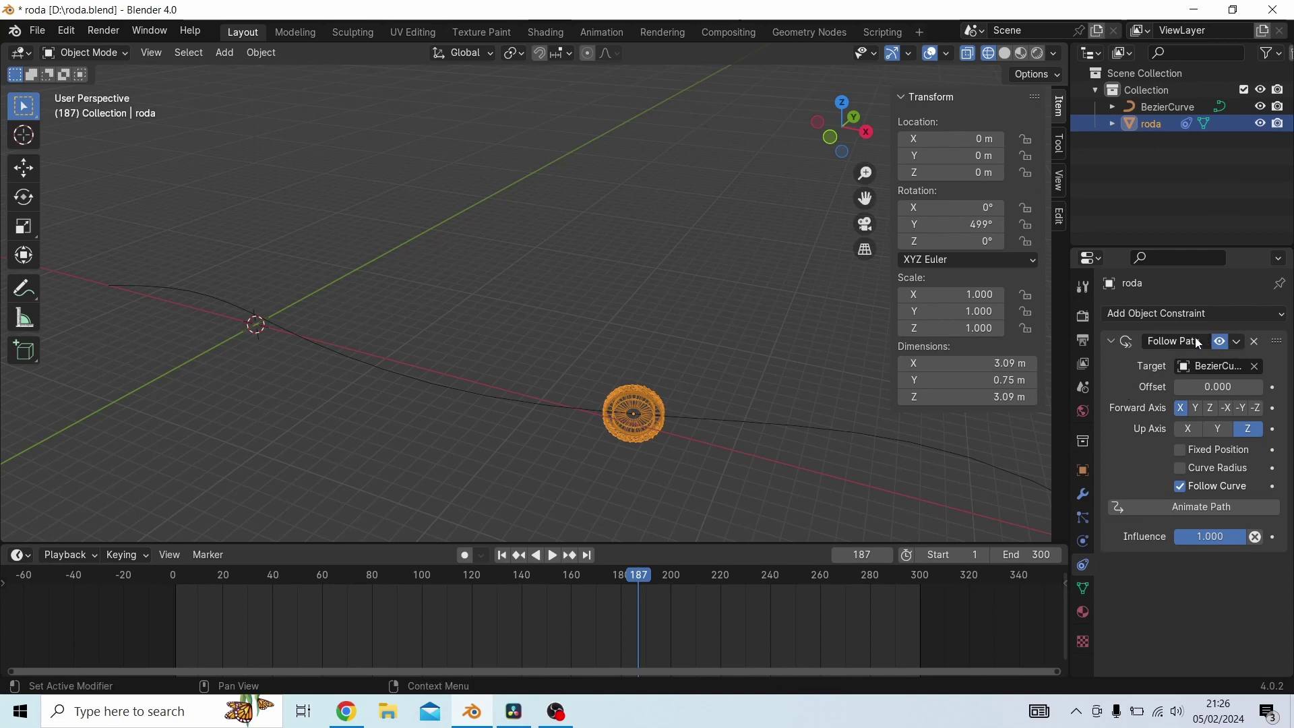
left_click(1179, 316)
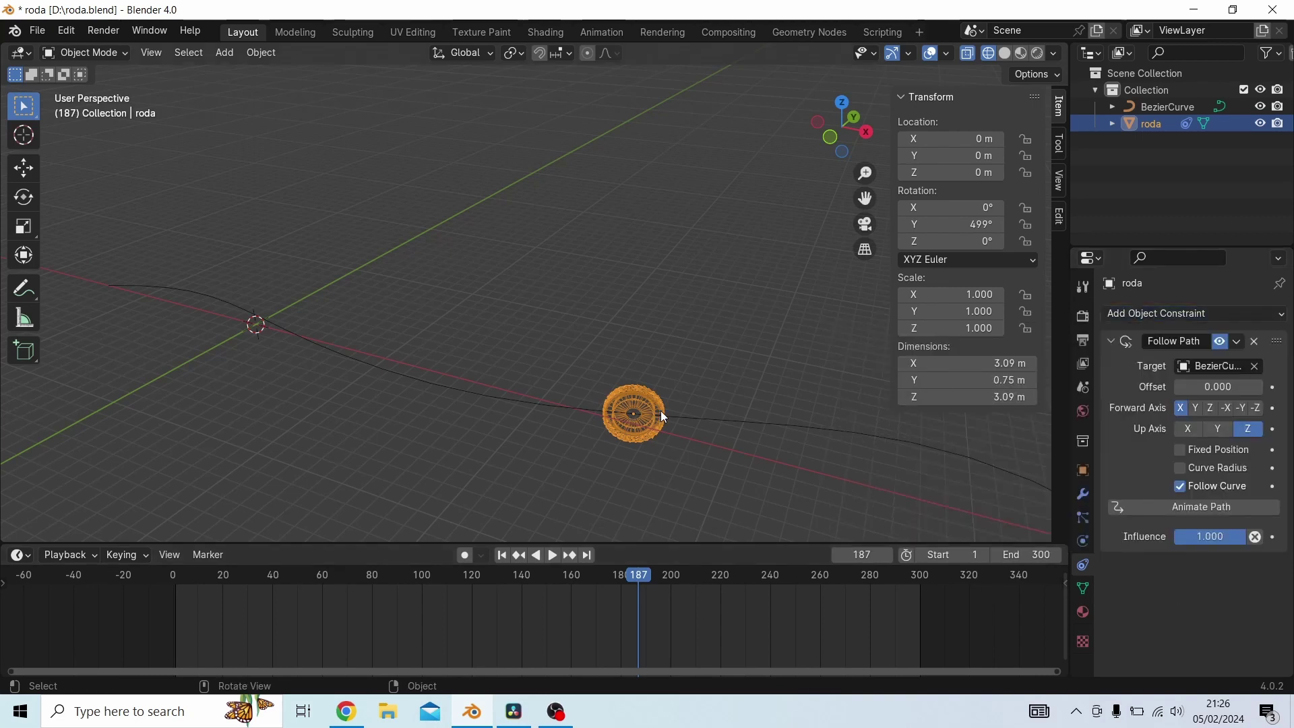
left_click(713, 420)
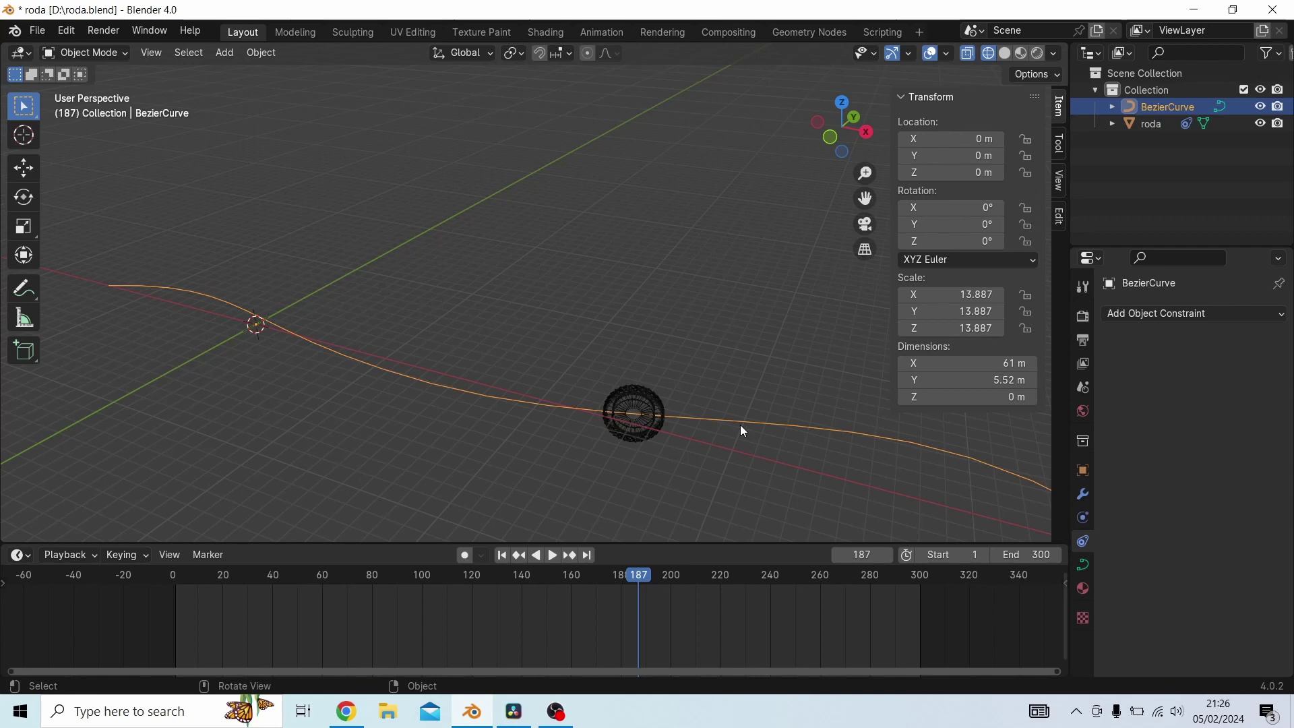
left_click(648, 400)
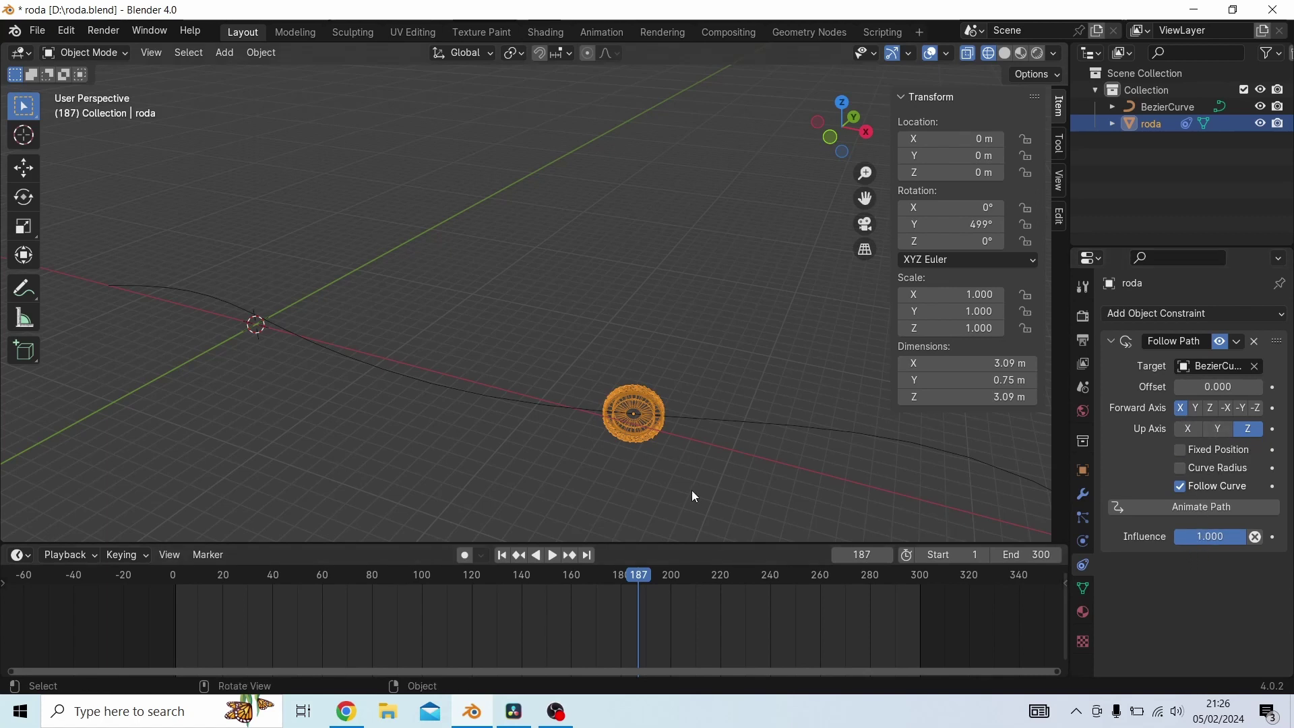
left_click(725, 420)
scroll(753, 425, "down", 3)
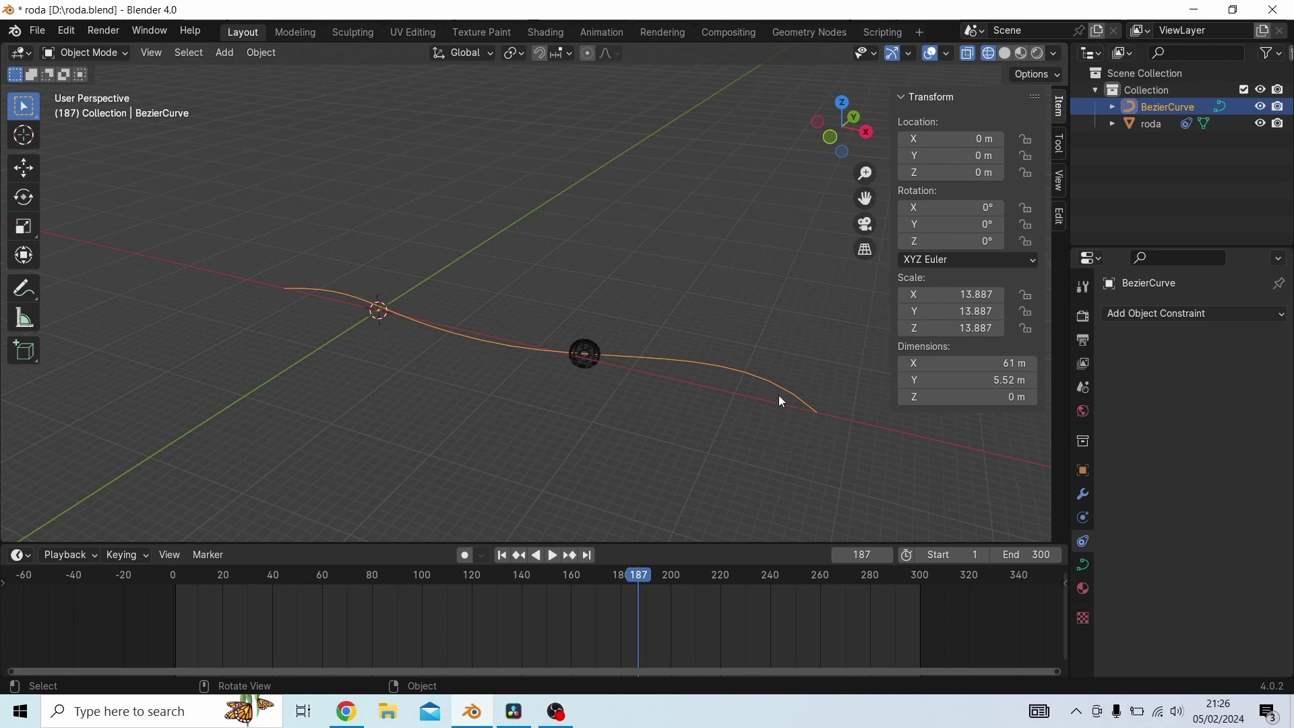
left_click(1090, 568)
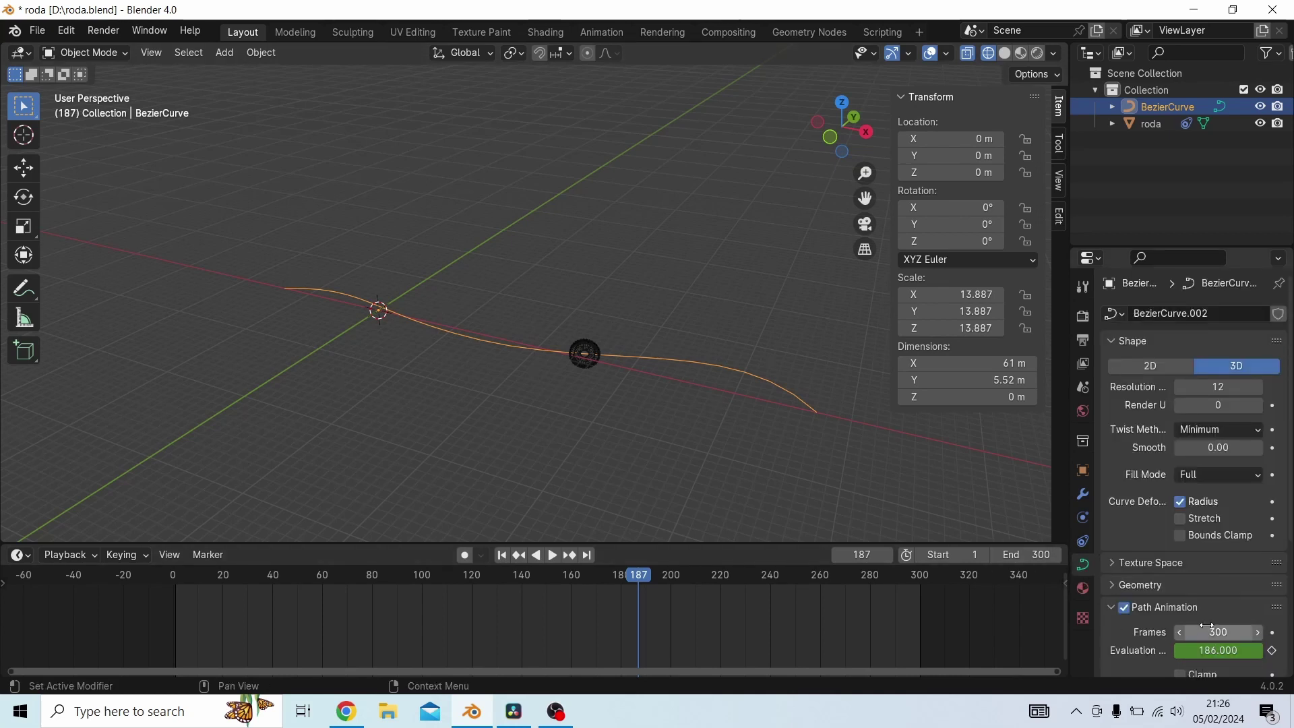
scroll(1160, 633, "down", 3)
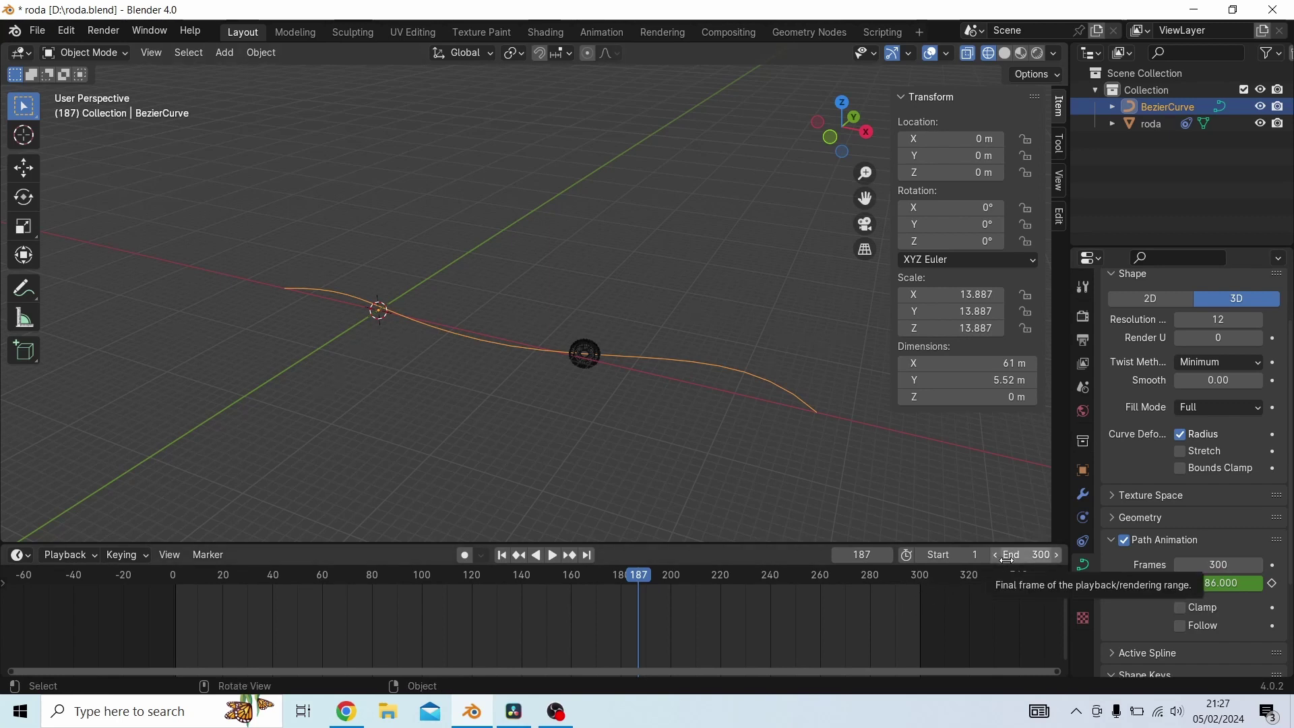
Replay the wheel's motion from frame 1 in a closer view, stop it, return to frame 1, and select the Bezier curve
left_click(503, 555)
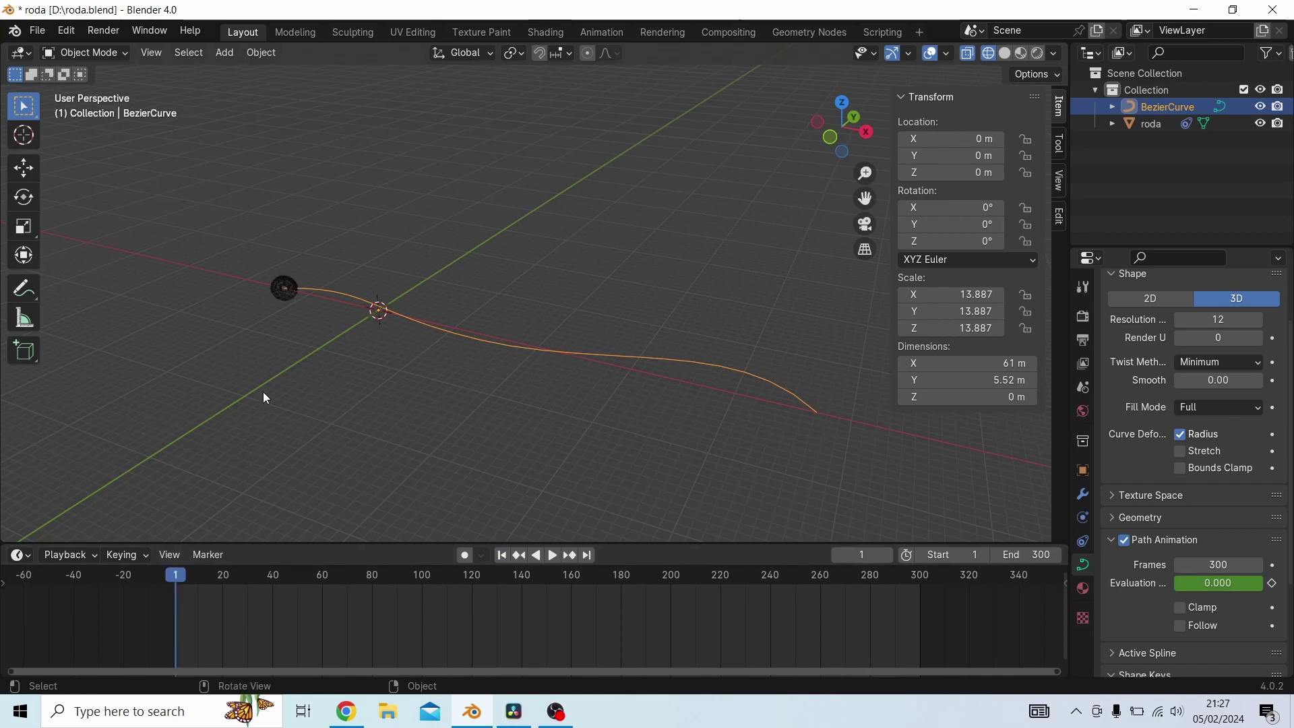
middle_click_drag(312, 381, 533, 347, "shift")
scroll(364, 387, "up", 3)
left_click(325, 286)
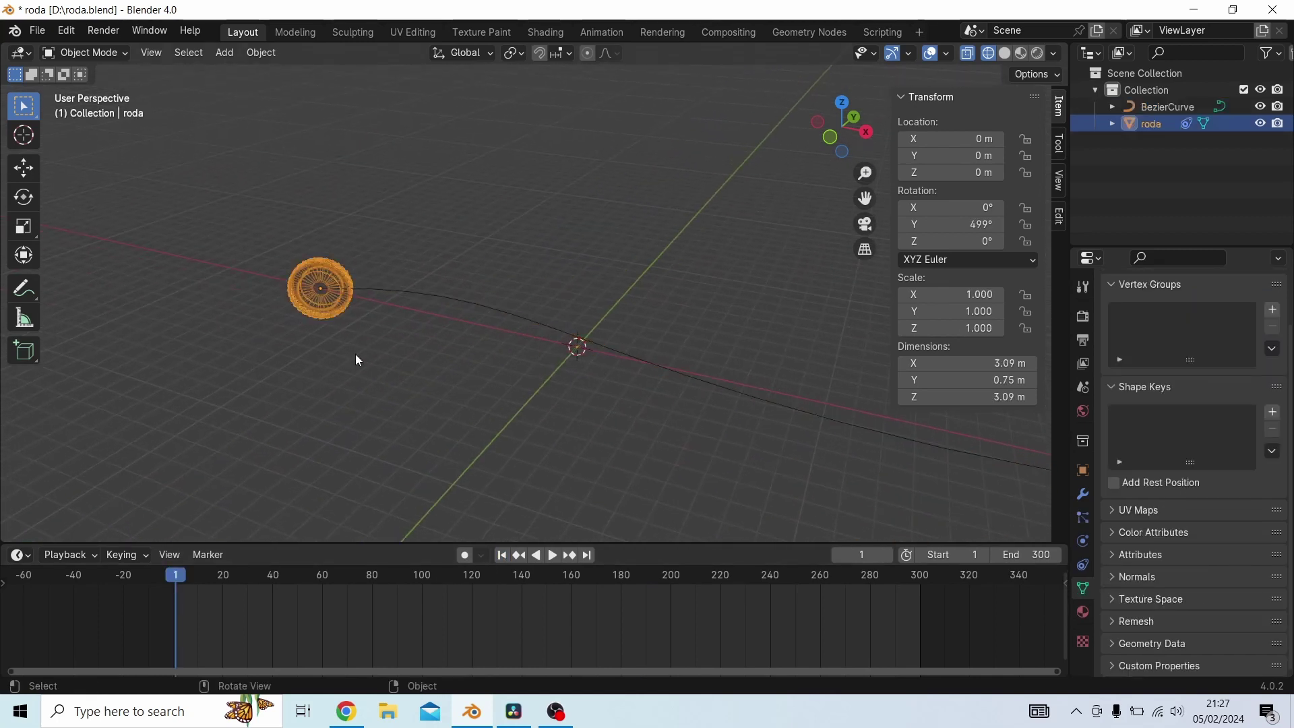
key("space")
scroll(458, 348, "up", 2)
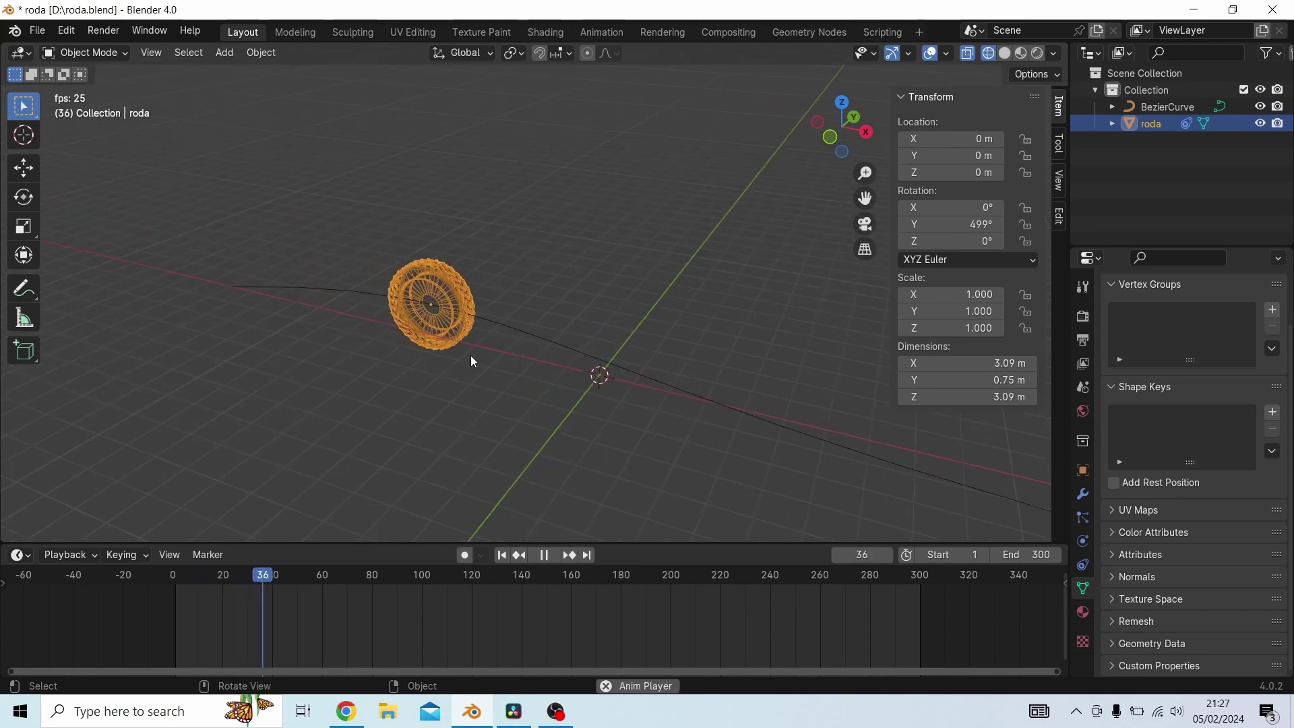
key("space")
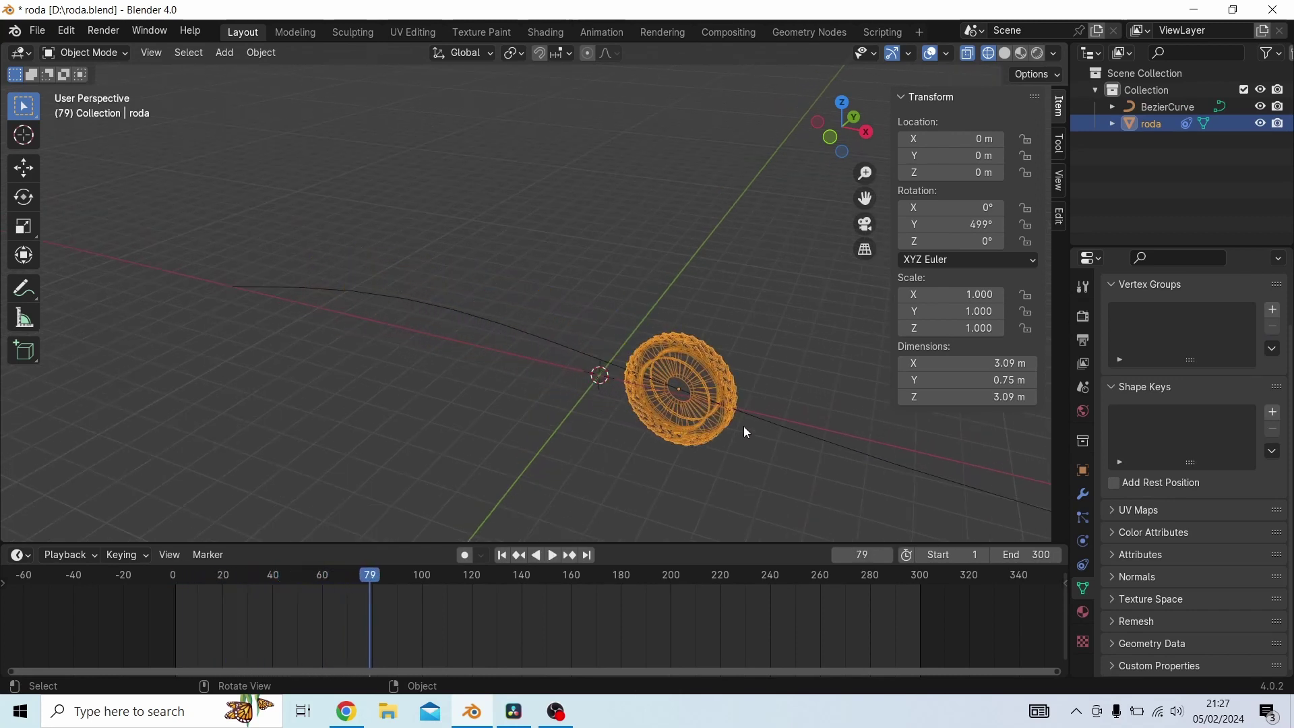
left_click(502, 555)
left_click(518, 329)
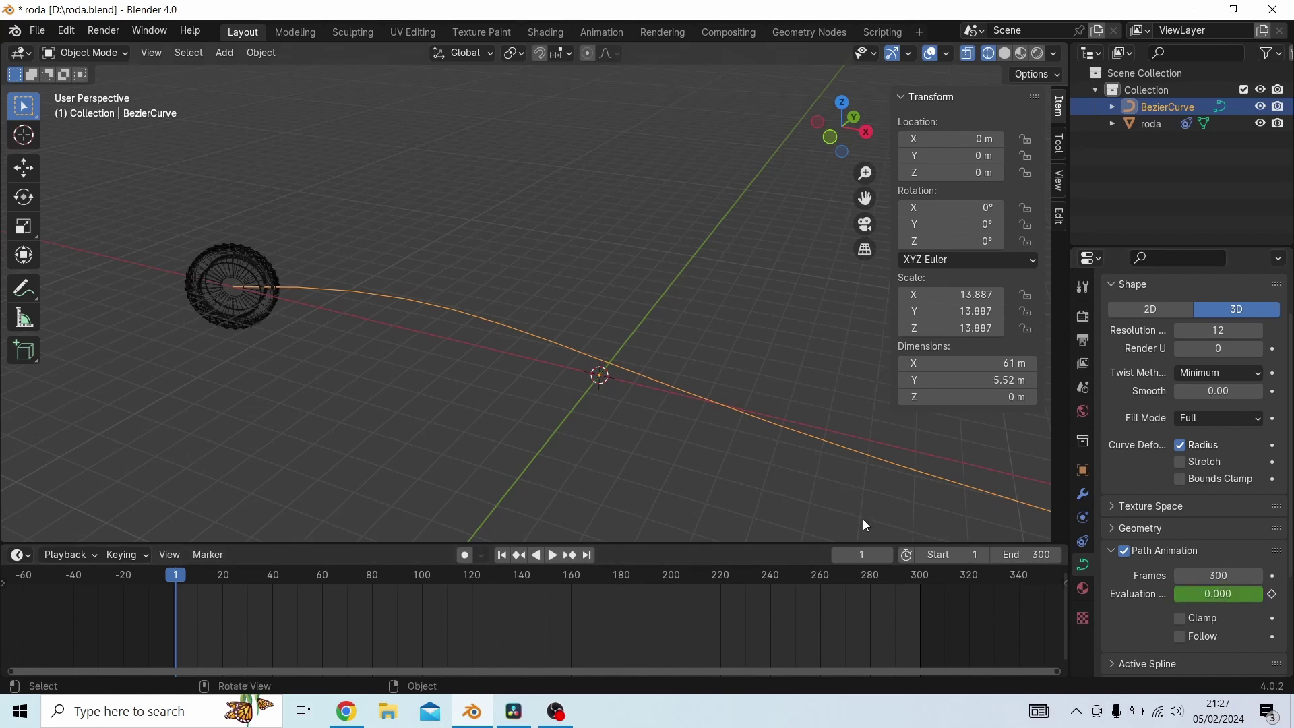
Play the animation from frame 1 in short bursts to examine how the curve's Evaluation Time follows the current frame
key("space")
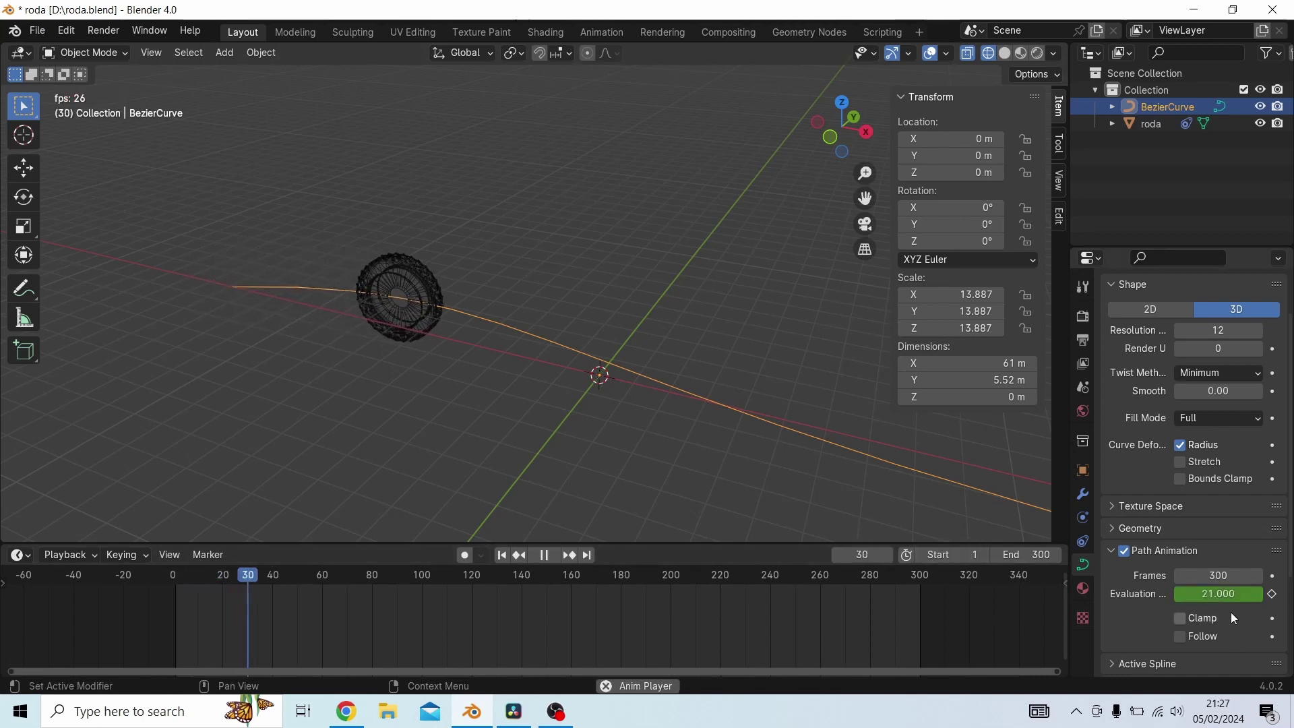
key("space")
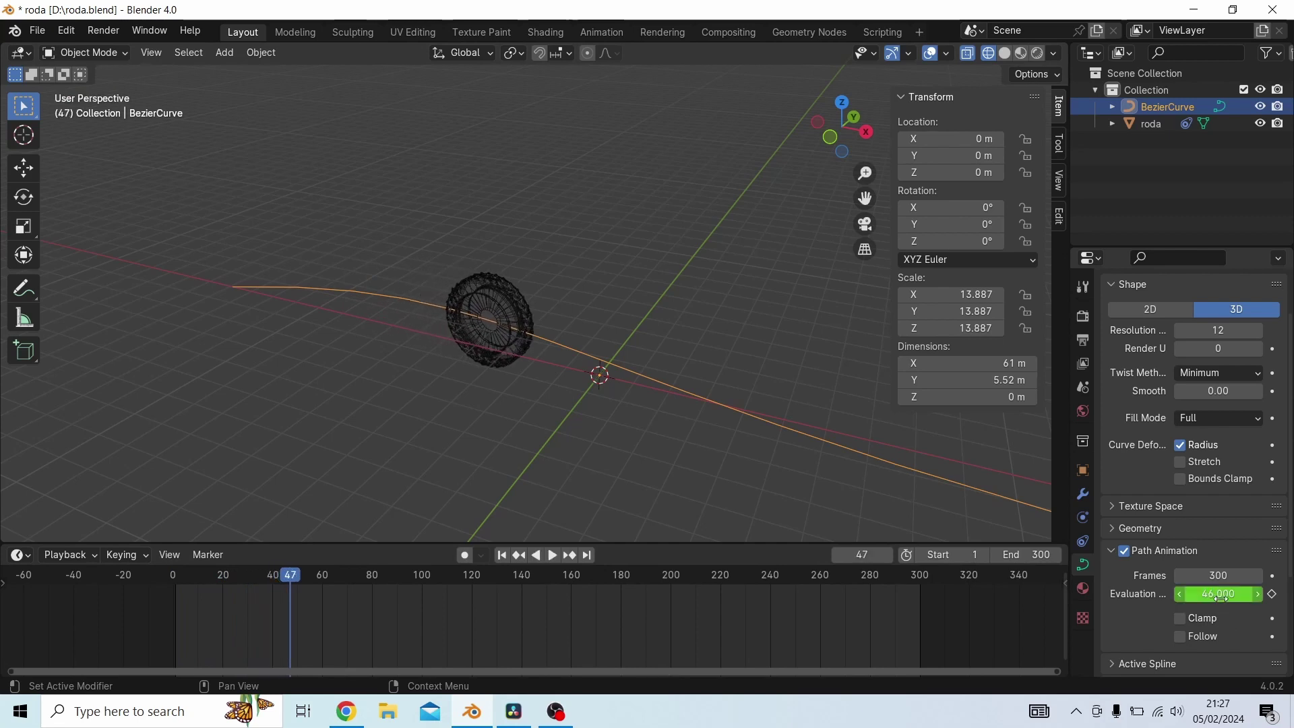
key("space")
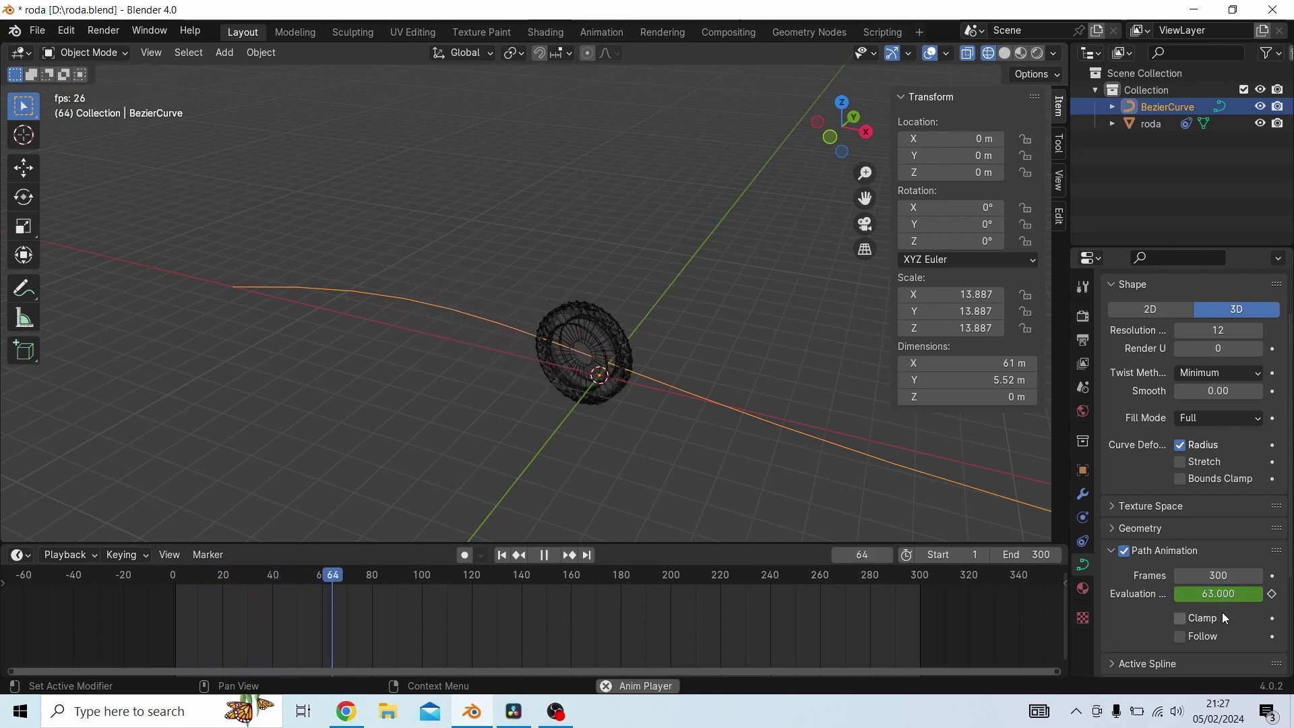
key("space")
key("space")
key("space")
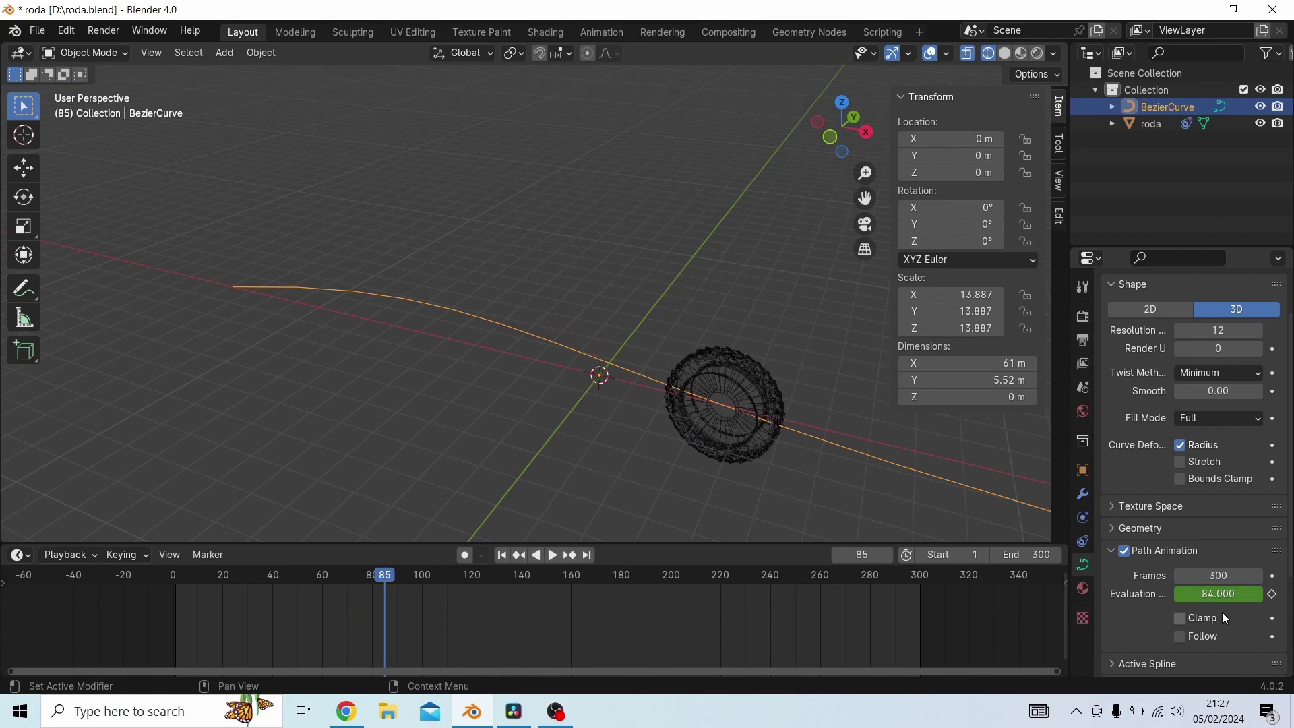
key("space")
key("space")
Play the animation with the whole Bezier curve in view to compare Evaluation Time with the wheel's position up to the path's end
scroll(826, 512, "down", 4)
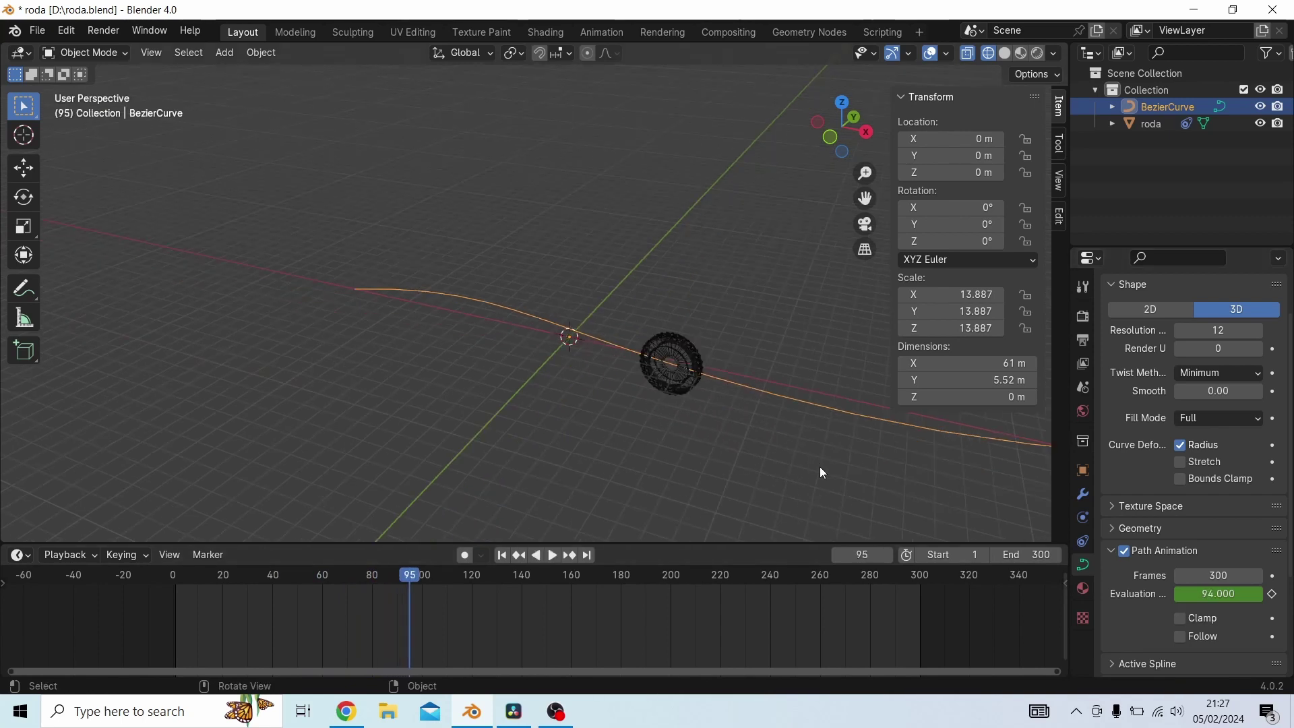
middle_click_drag(820, 466, 647, 469)
middle_click_drag(916, 509, 809, 486)
key("space")
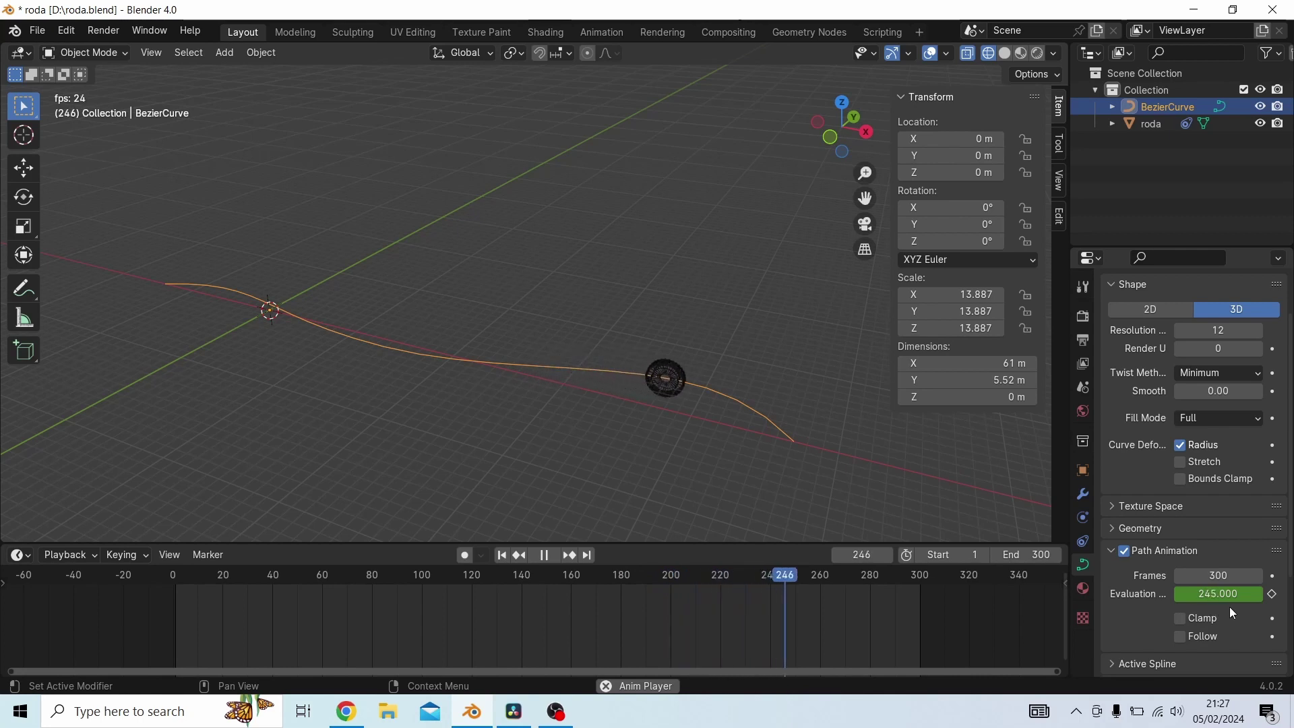
key("space")
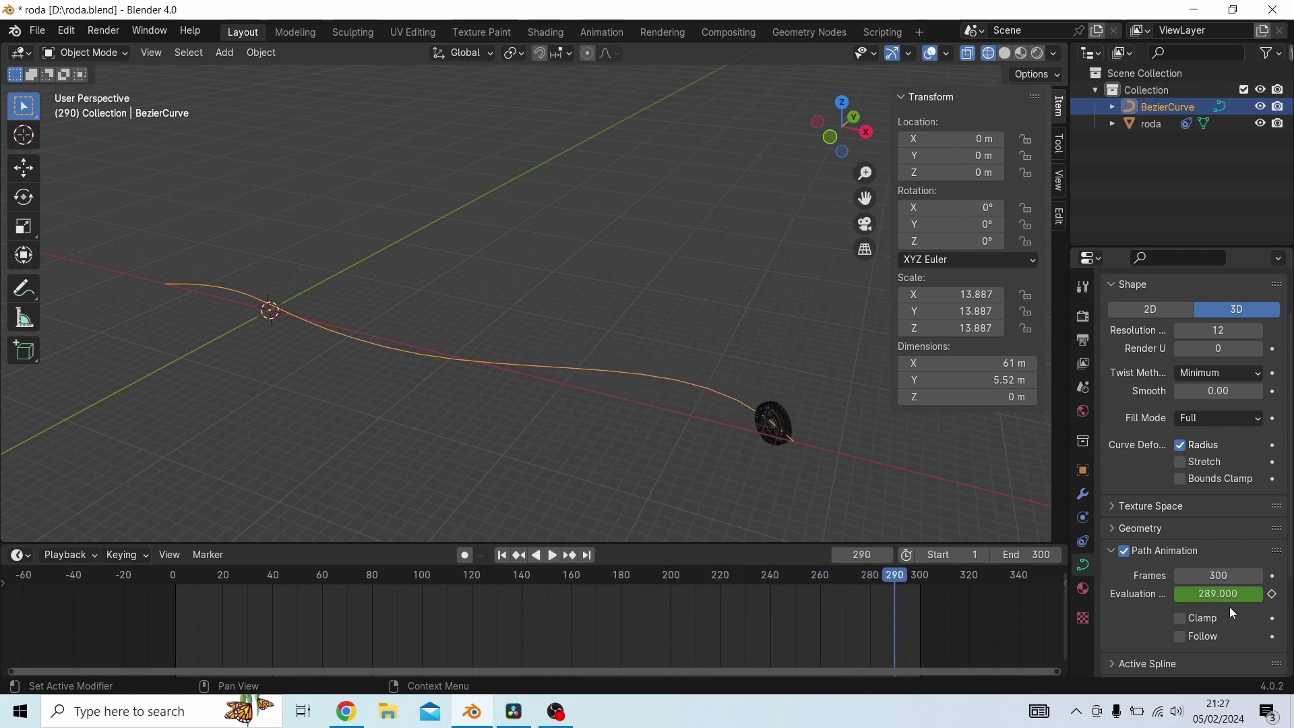
key("space")
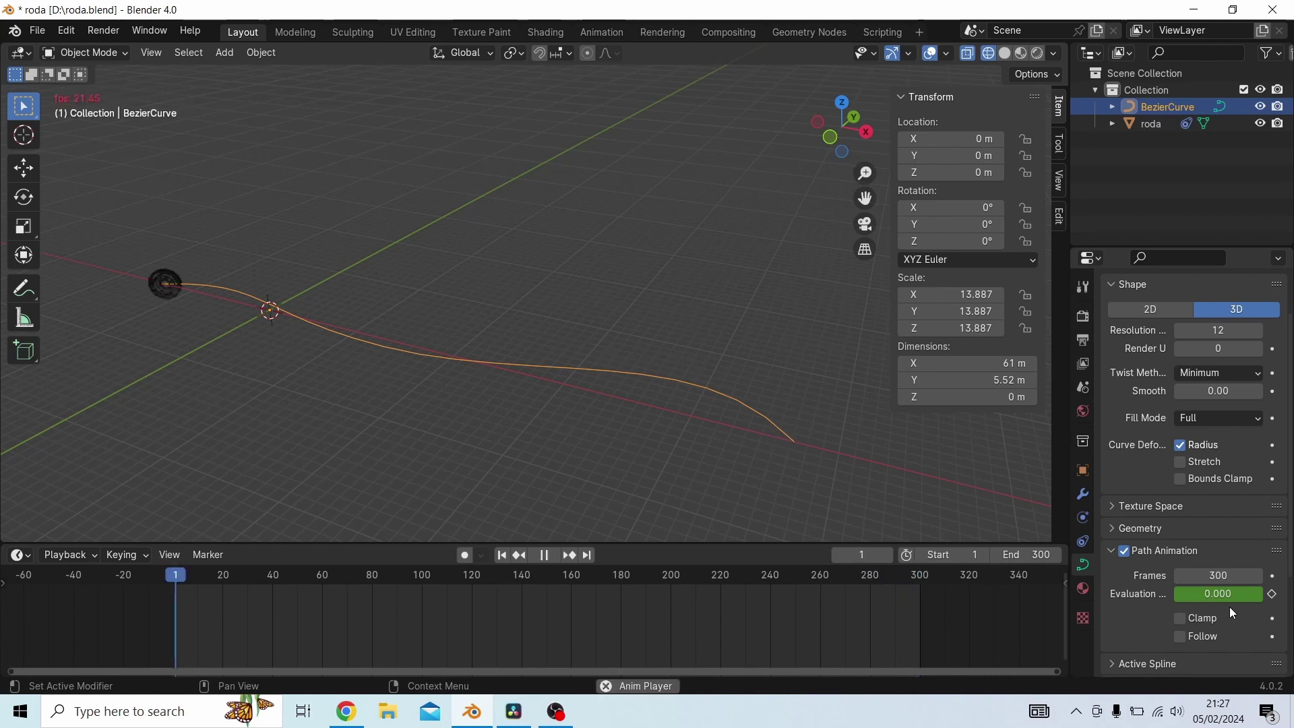
key("space")
Set the Bezier curve's Evaluation Time to 300 to place the wheel at the path's end
left_click(1236, 595)
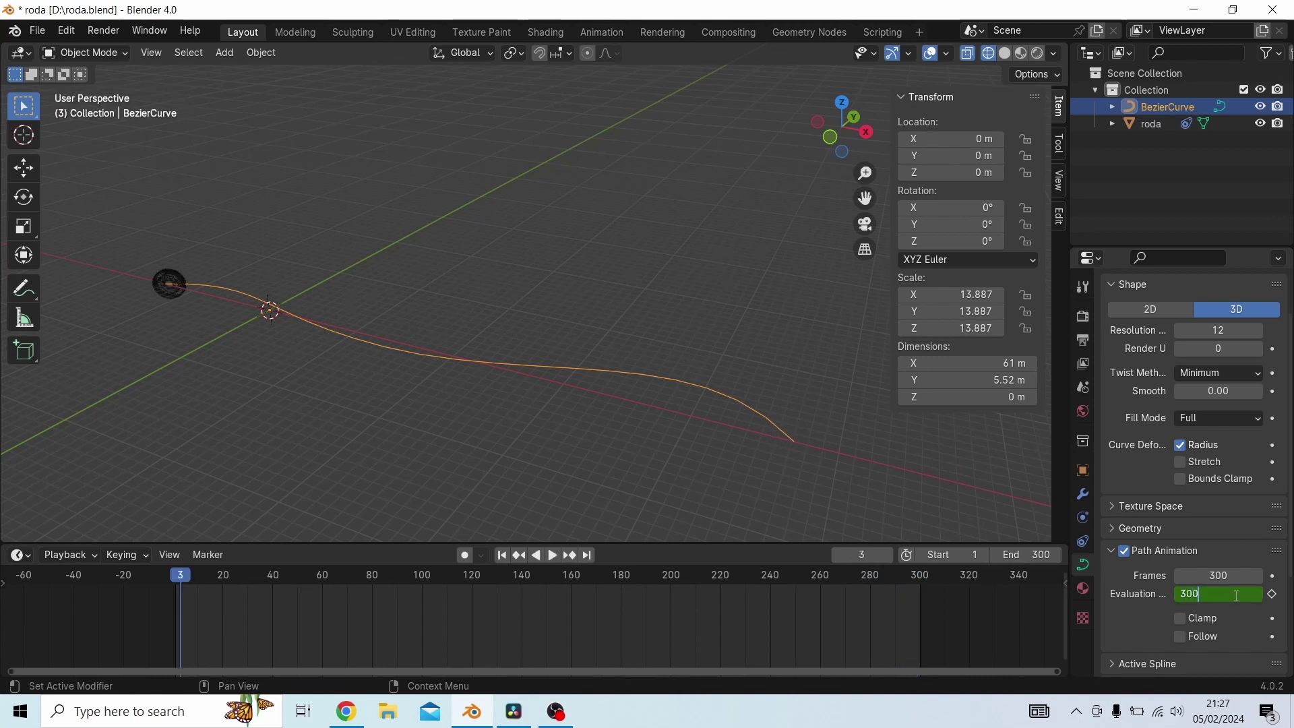
key("Return")
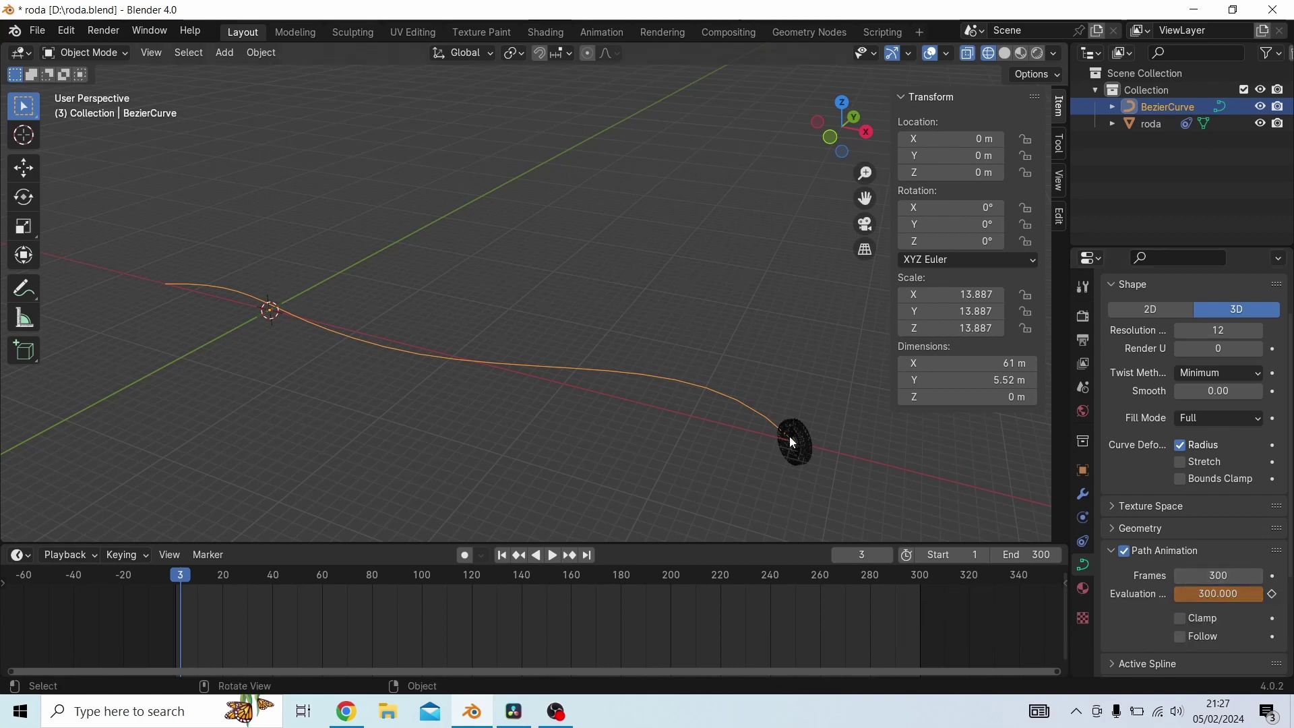
scroll(818, 441, "up", 3)
Try Rendered shading, select the roda wheel at the curve's end, and return to Wireframe shading
key("z")
left_click(819, 404)
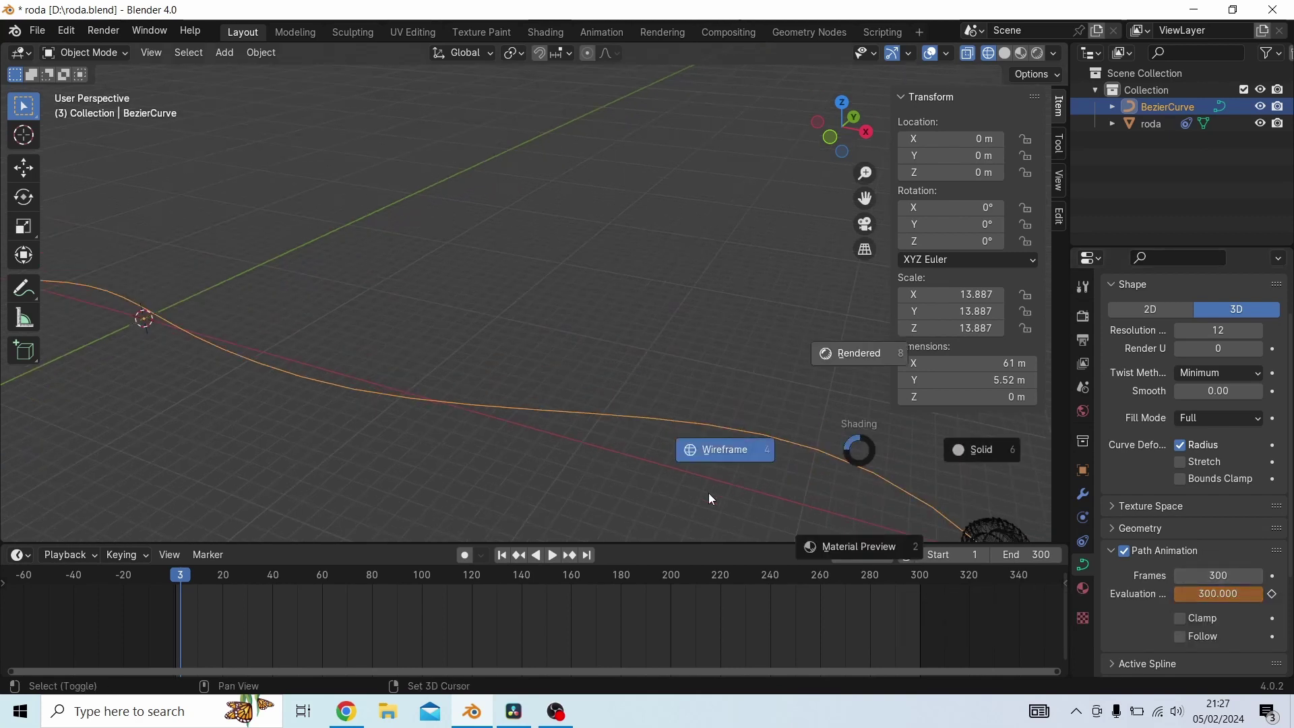
left_click(568, 480)
right_click(449, 460)
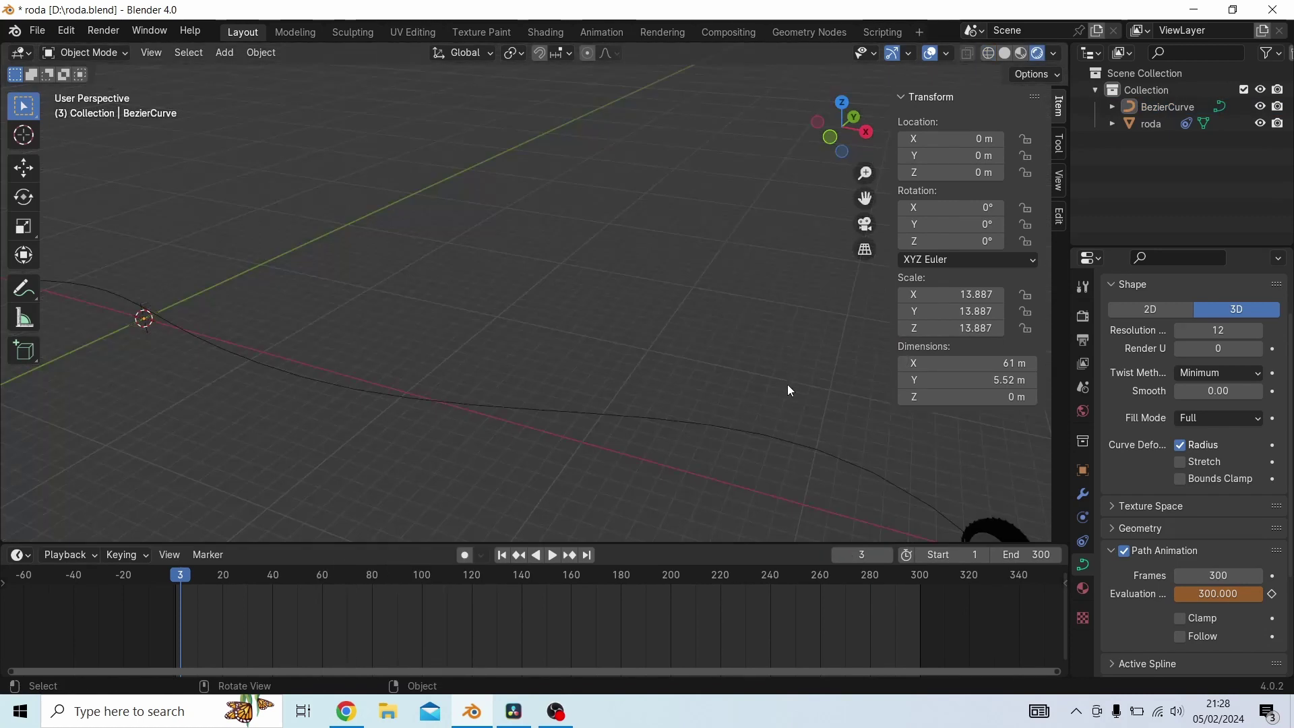
middle_click_drag(867, 457, 892, 302, "shift")
left_click(696, 403)
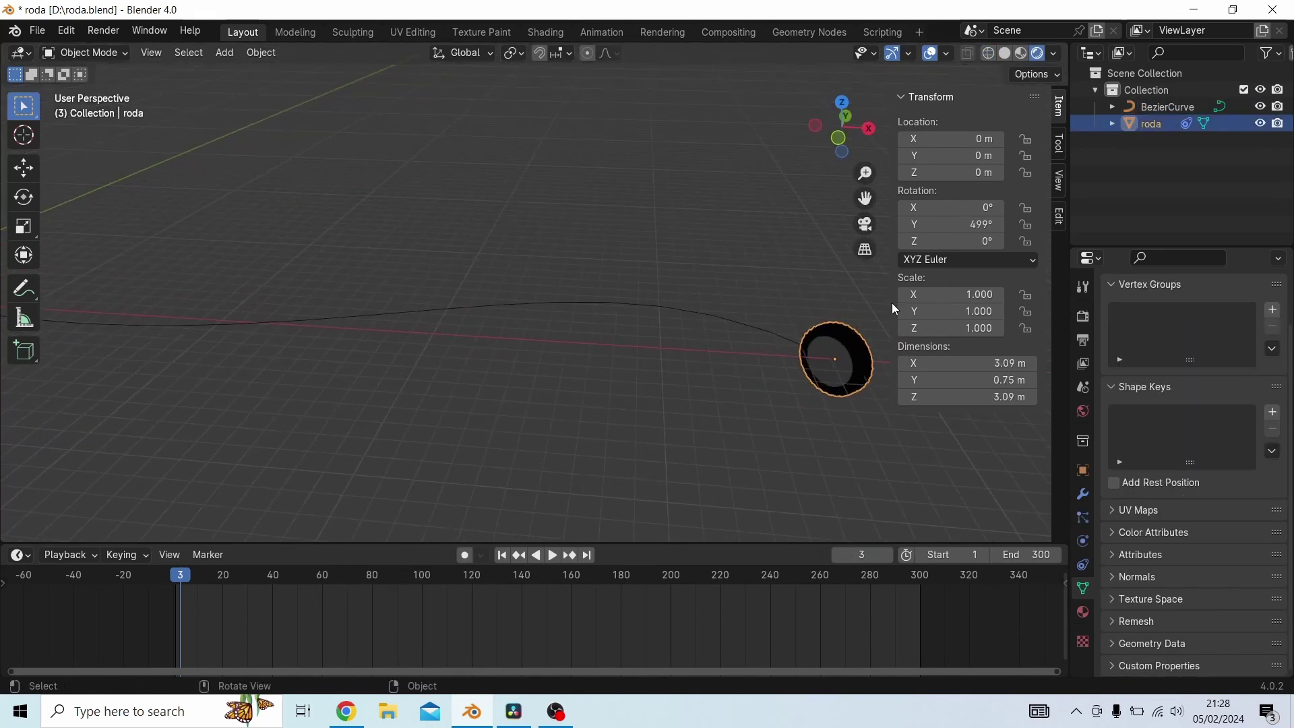
left_click(1004, 54)
left_click(984, 52)
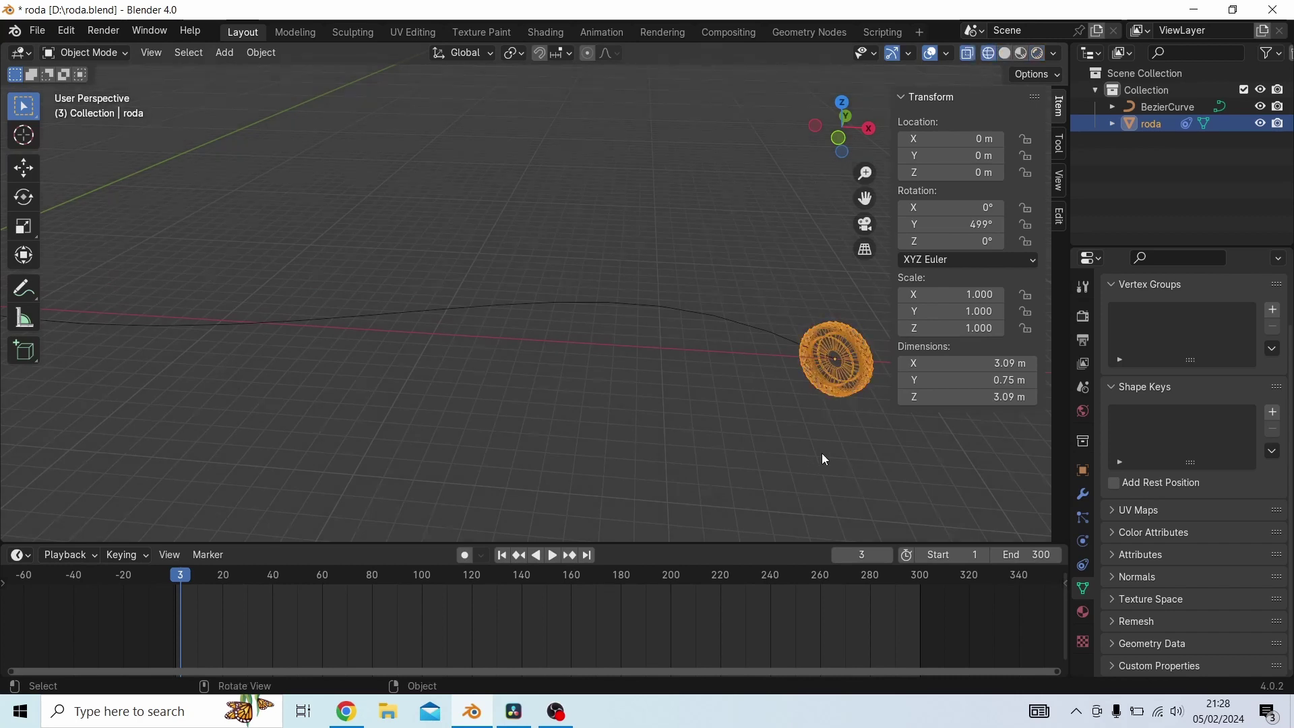
Examine the wheel at the path's end and the curve's Path Animation settings, and return to frame 1
mouse_move(822, 453)
middle_mouse_down()
mouse_move(869, 422)
mouse_move(649, 423)
mouse_move(638, 438)
middle_mouse_up()
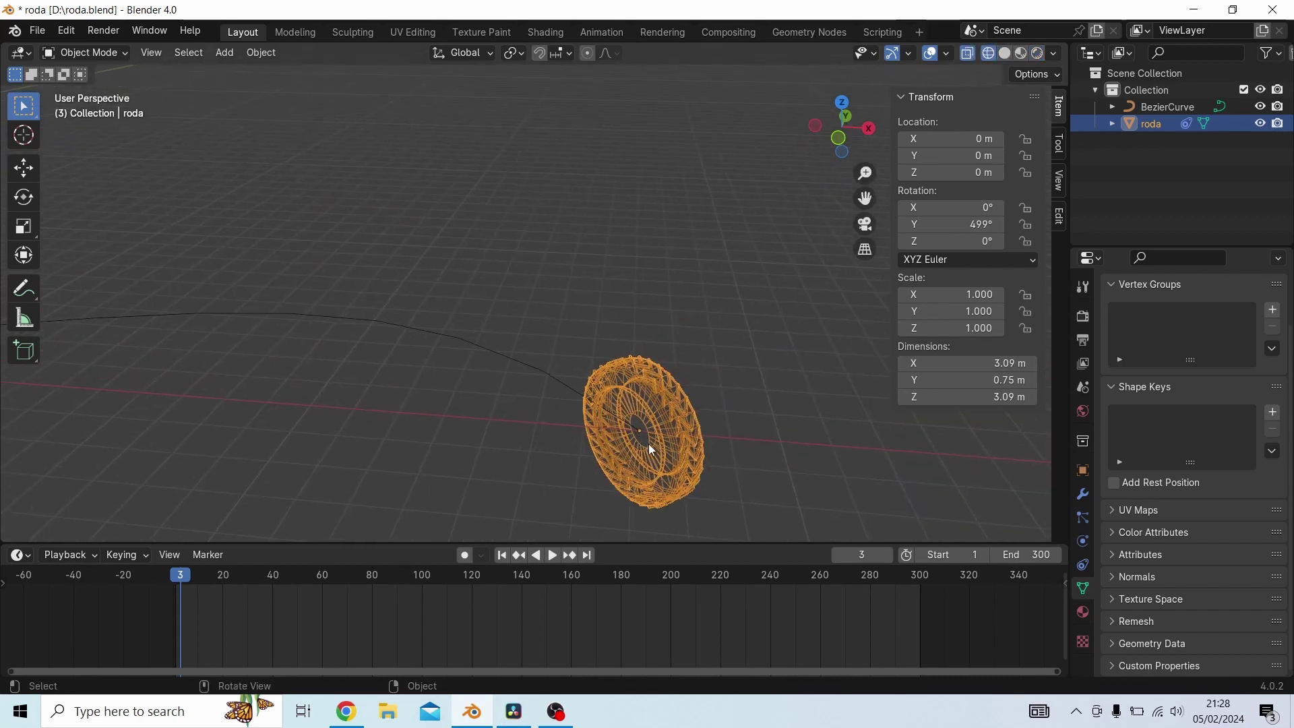
left_click(577, 391)
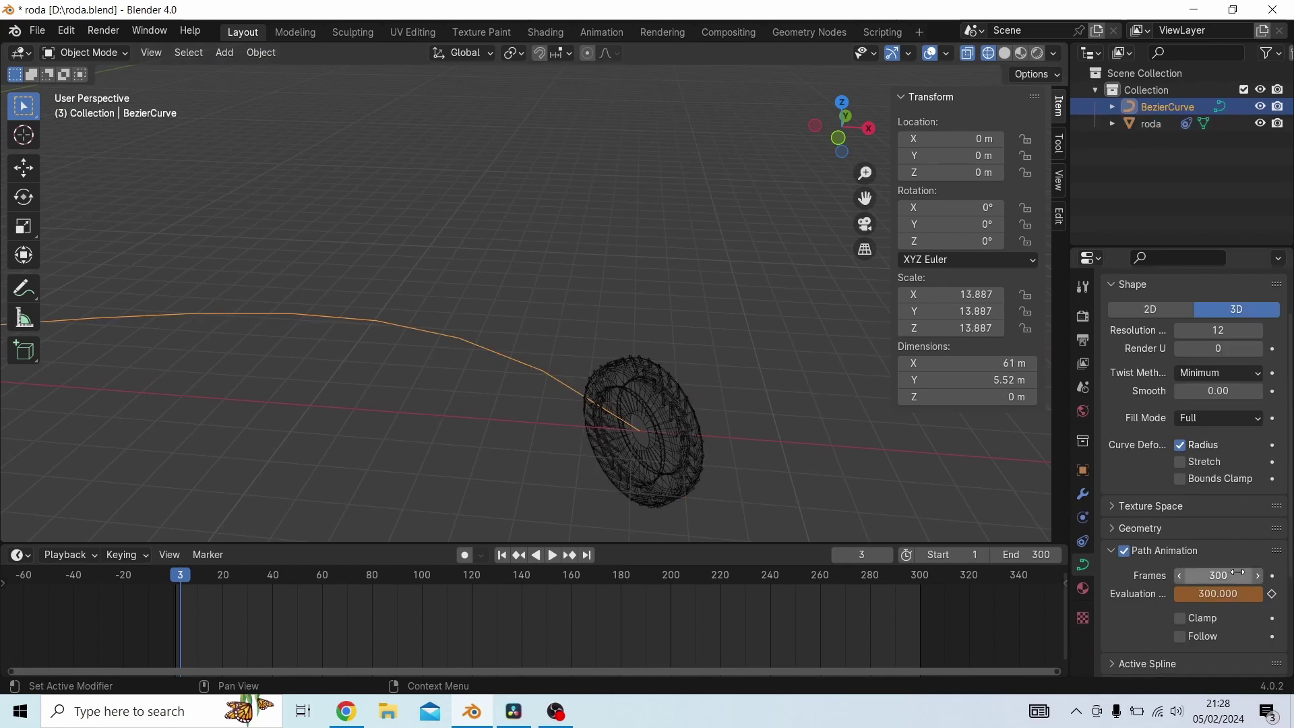
scroll(686, 465, "down", 4)
middle_click_drag(686, 465, 854, 501, "shift")
left_click(796, 394)
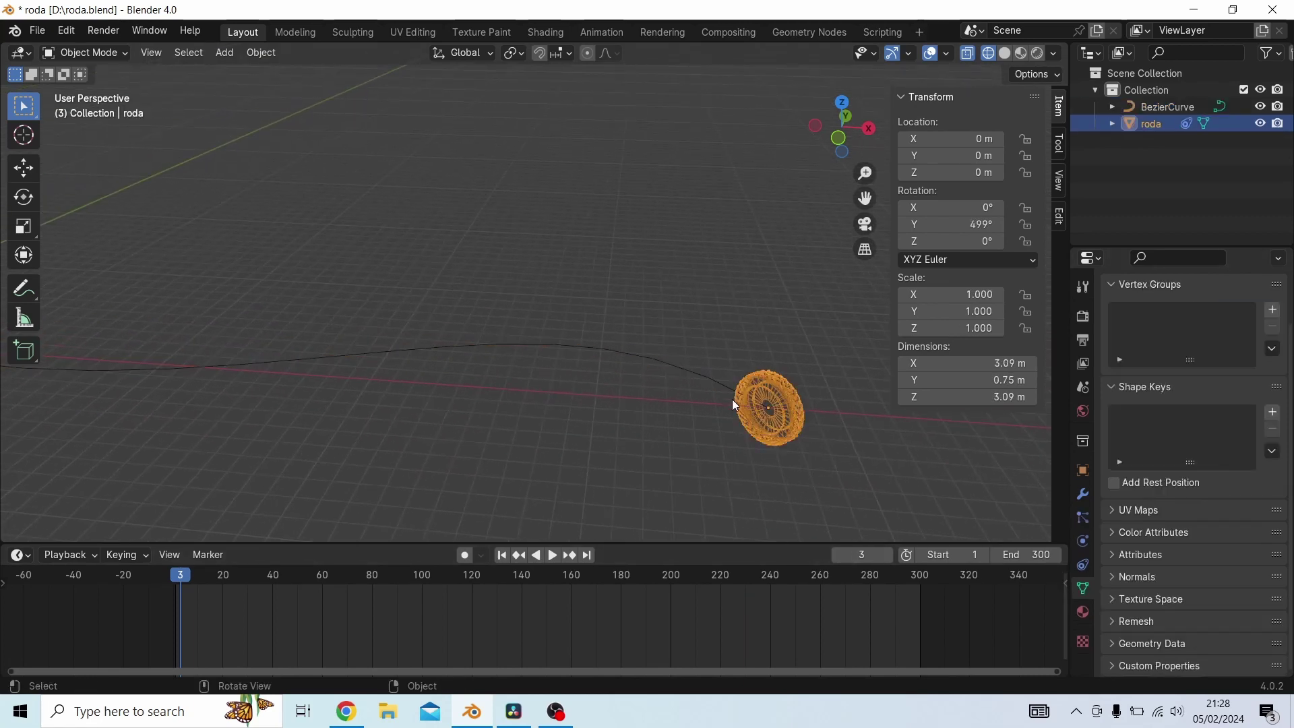
left_click(501, 557)
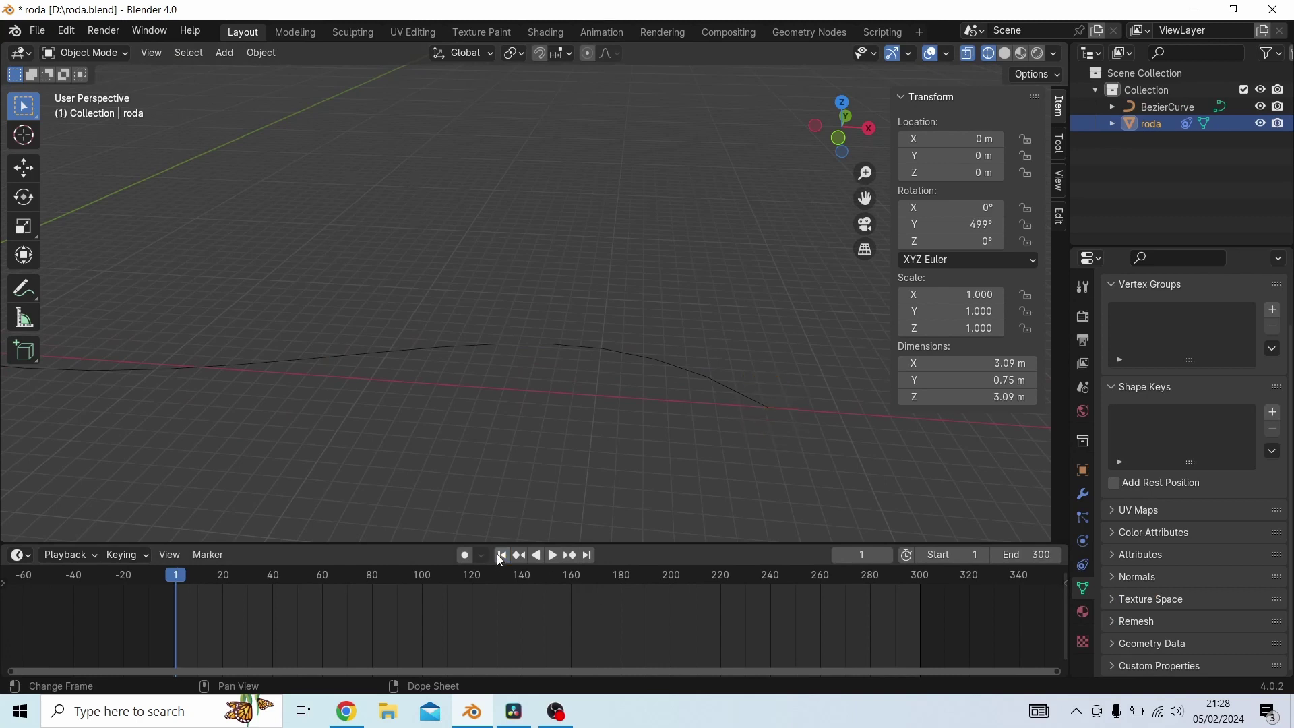
Play the animation from frame 1 with the roda wheel selected to examine its rotation values, stopping at frame 64
left_click(743, 389)
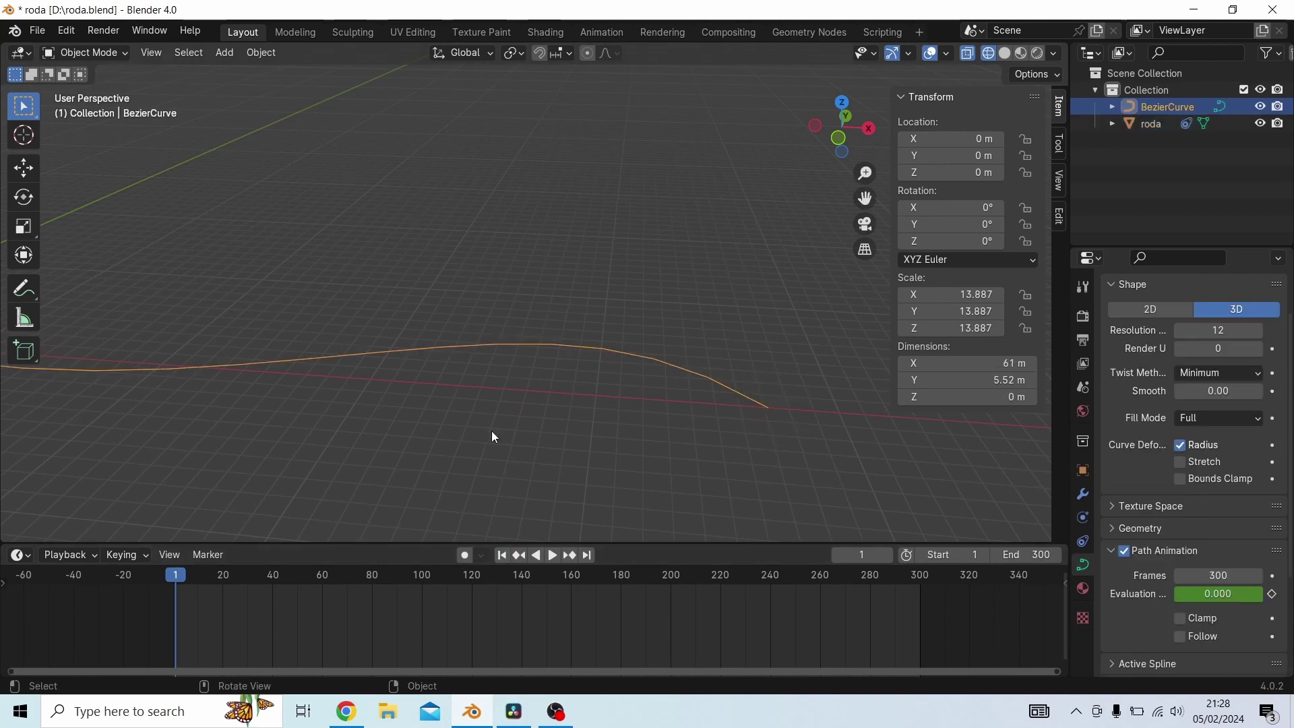
mouse_move(491, 437)
middle_mouse_down("shift")
mouse_move(803, 451)
mouse_move(437, 453)
mouse_move(483, 425)
middle_mouse_up("shift")
left_click(448, 377)
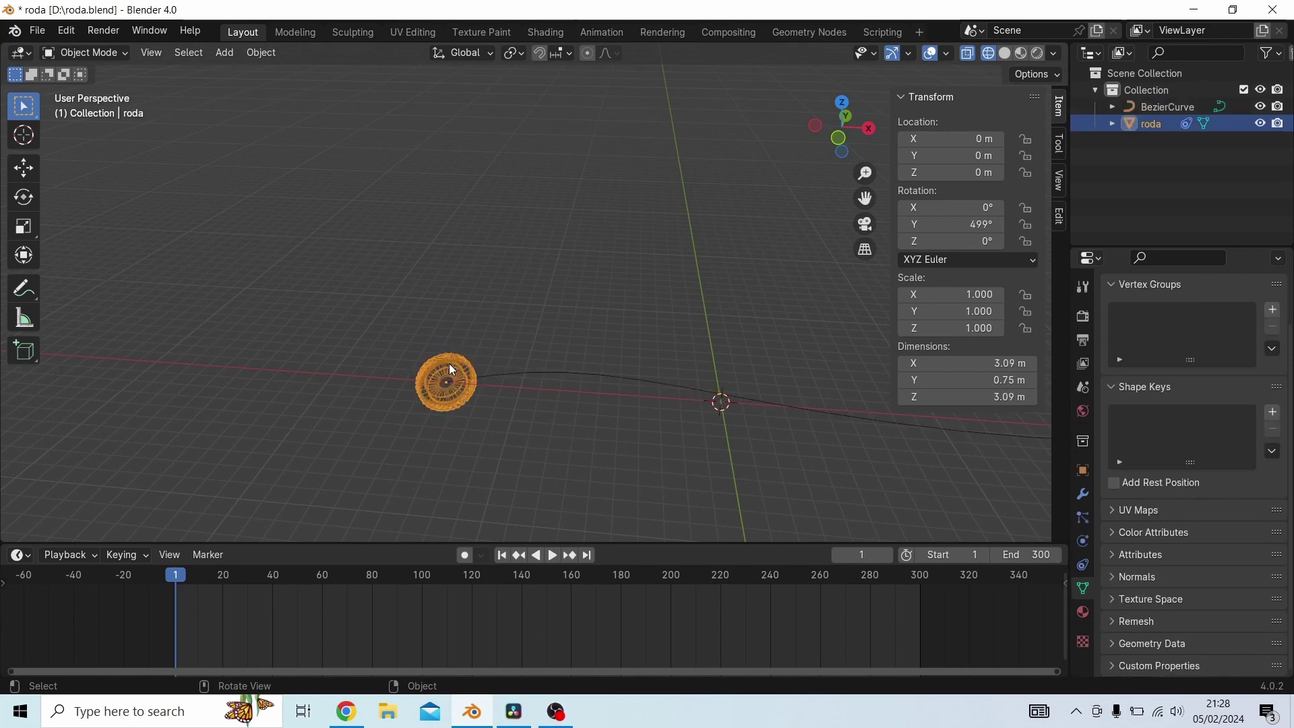
key("space")
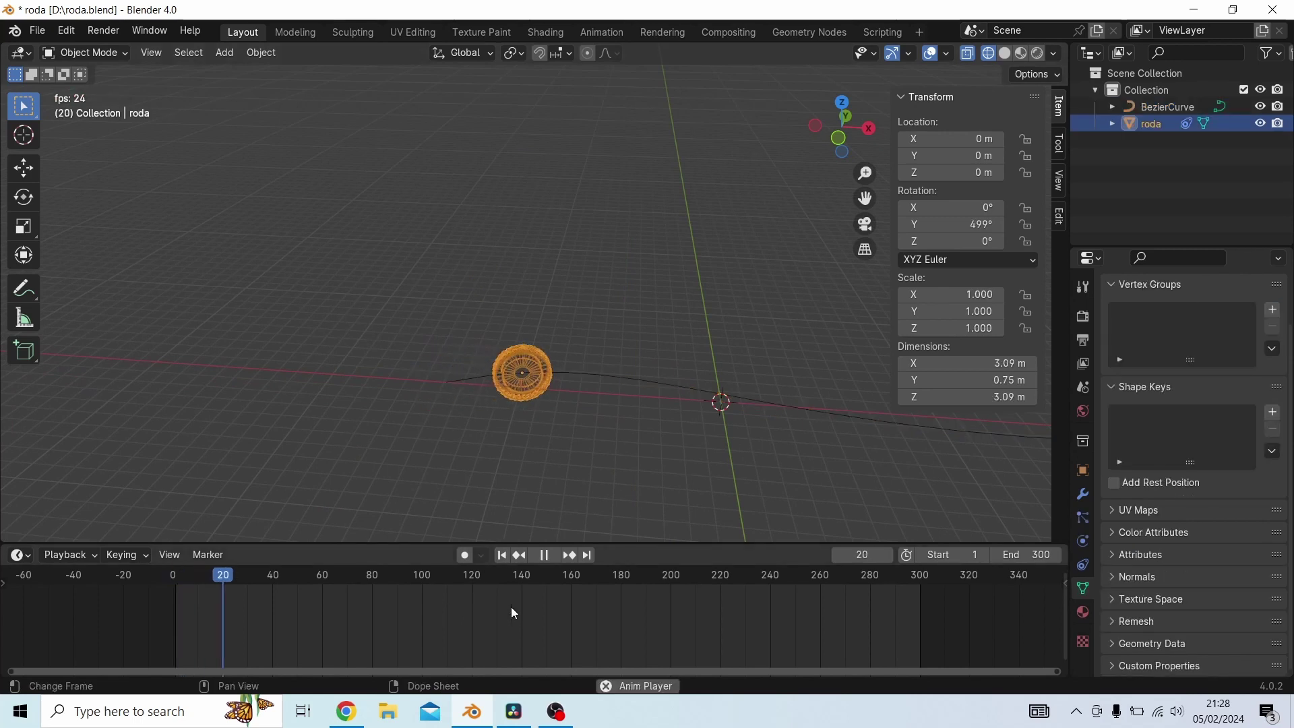
key("space")
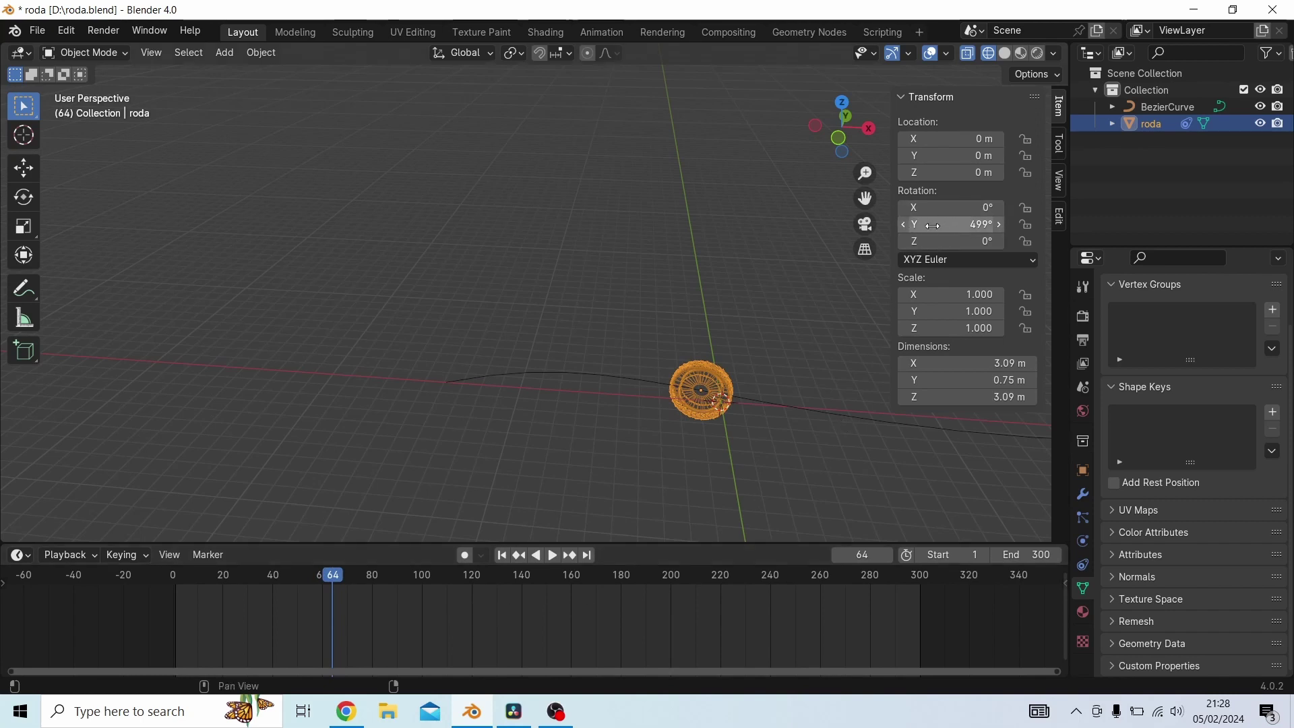
Return to frame 1 and set the roda wheel's Y rotation to 0°
left_click(501, 555)
left_click(967, 224)
type("0")
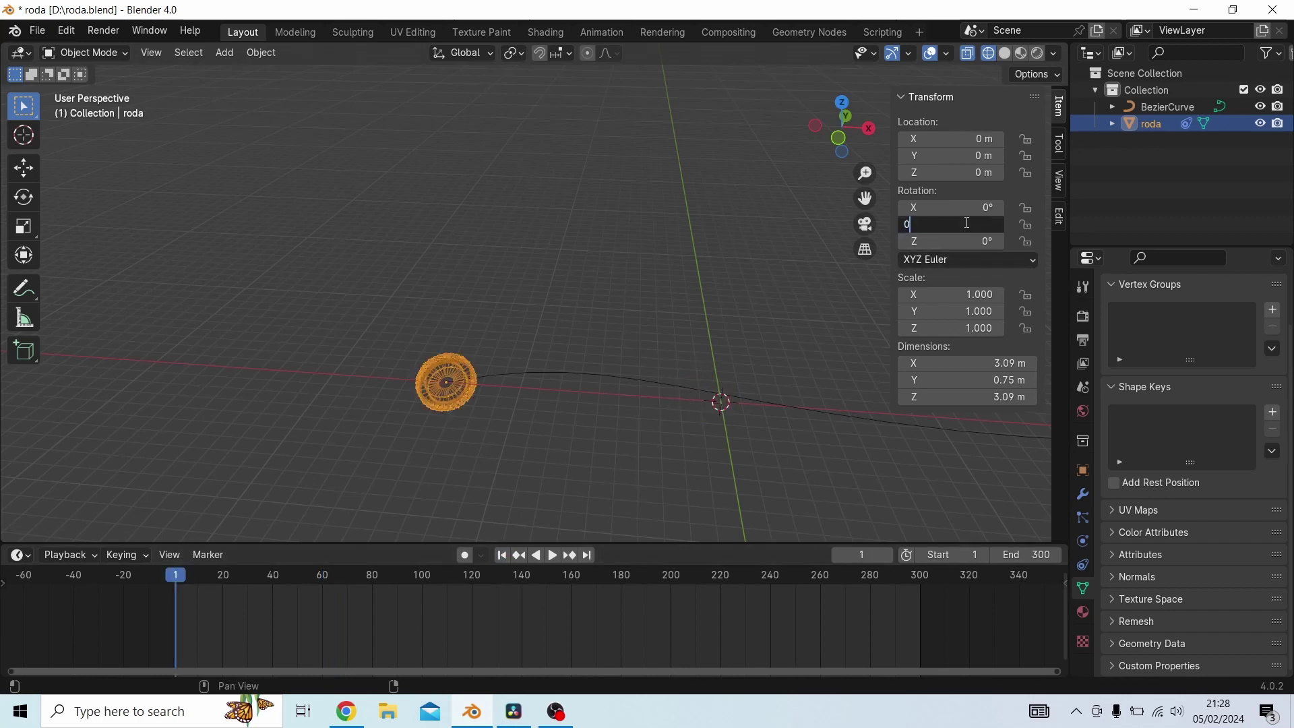
key("Return")
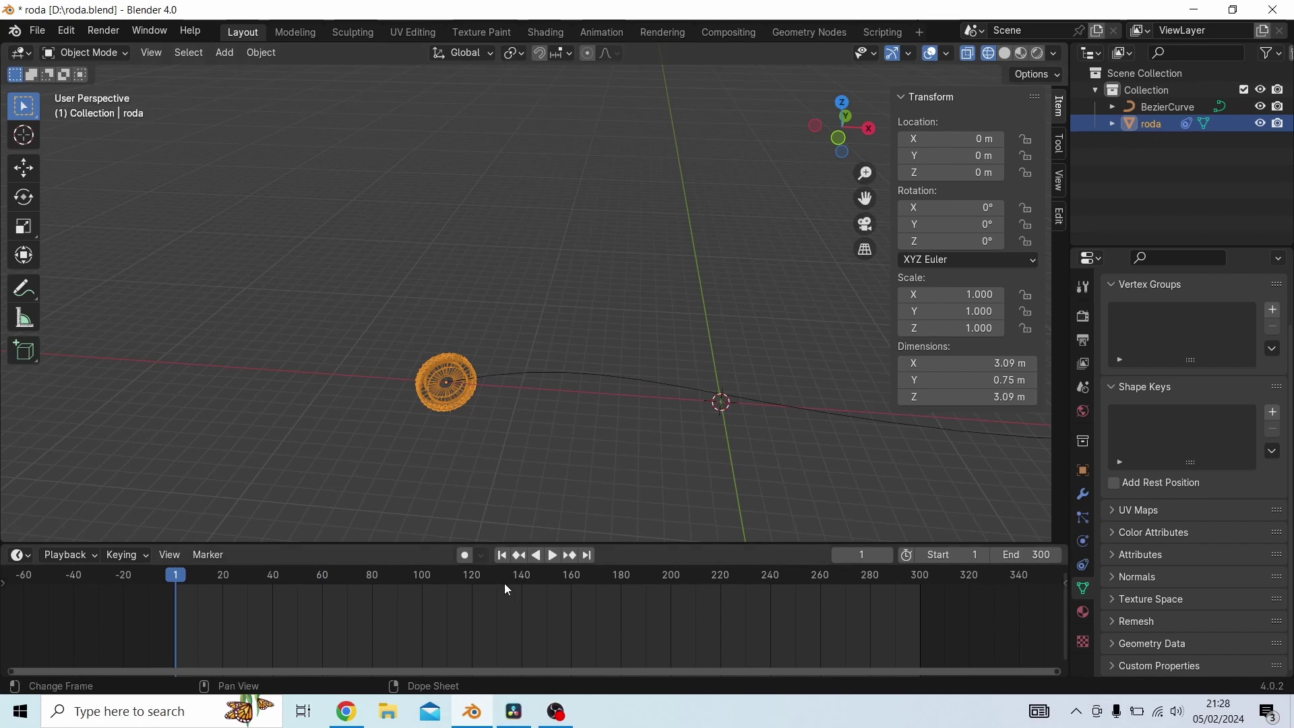
Scrub to frame 111, try tilting the roda wheel around its X axis, and reset its X rotation to 0°
left_click_drag(273, 580, 450, 582)
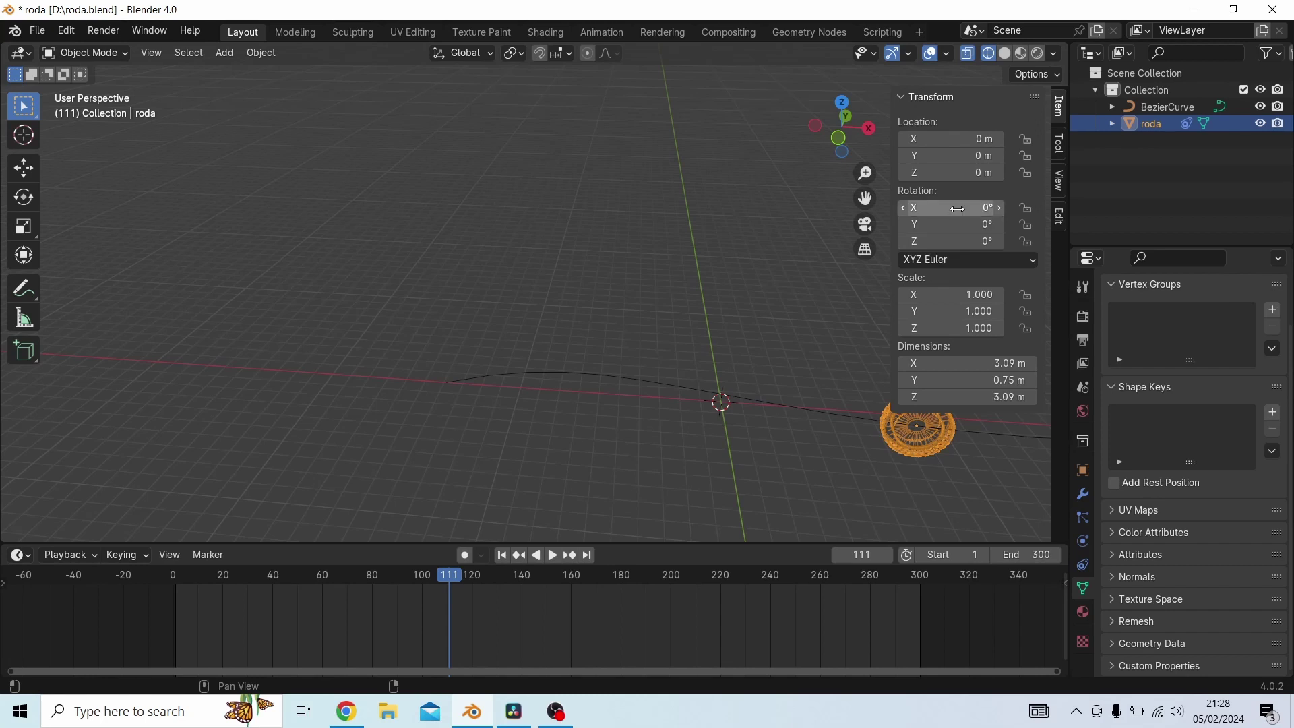
mouse_move(960, 209)
left_mouse_down()
mouse_move(984, 210)
mouse_move(914, 210)
mouse_move(980, 209)
mouse_move(939, 210)
left_mouse_up()
middle_click_drag(789, 368, 398, 342, "shift")
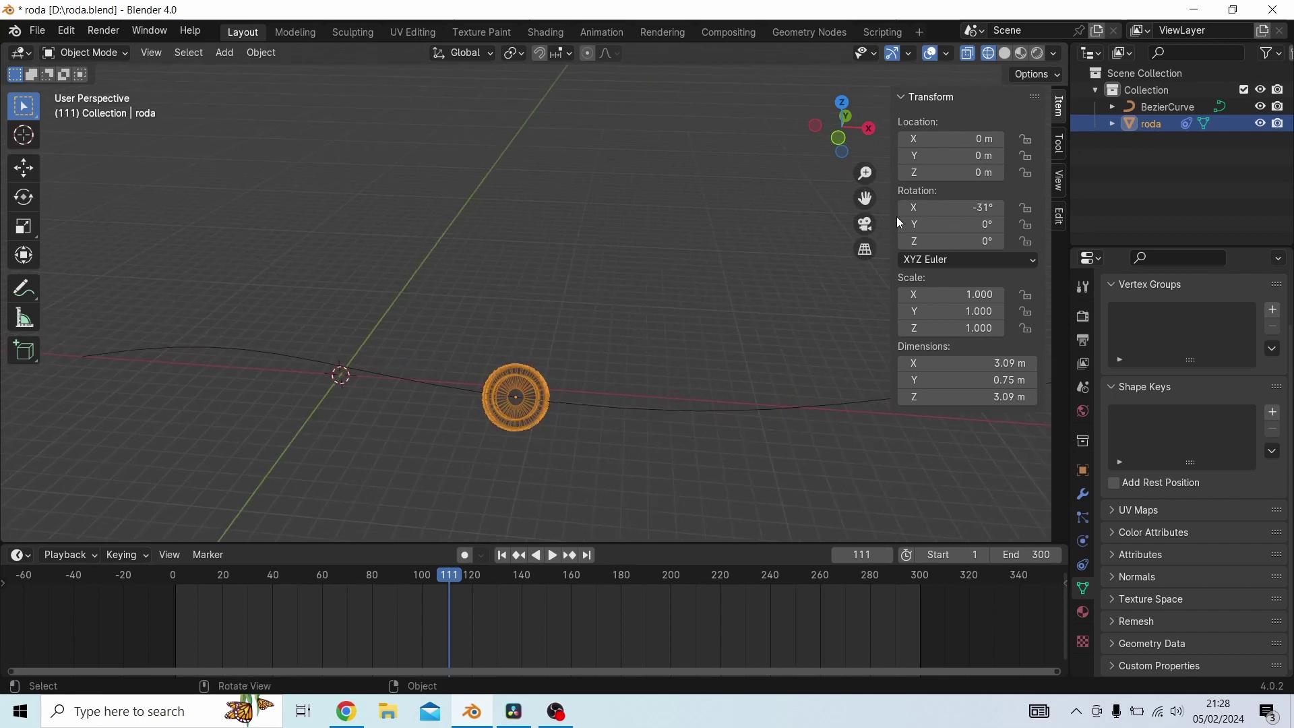
left_click_drag(962, 209, 904, 209)
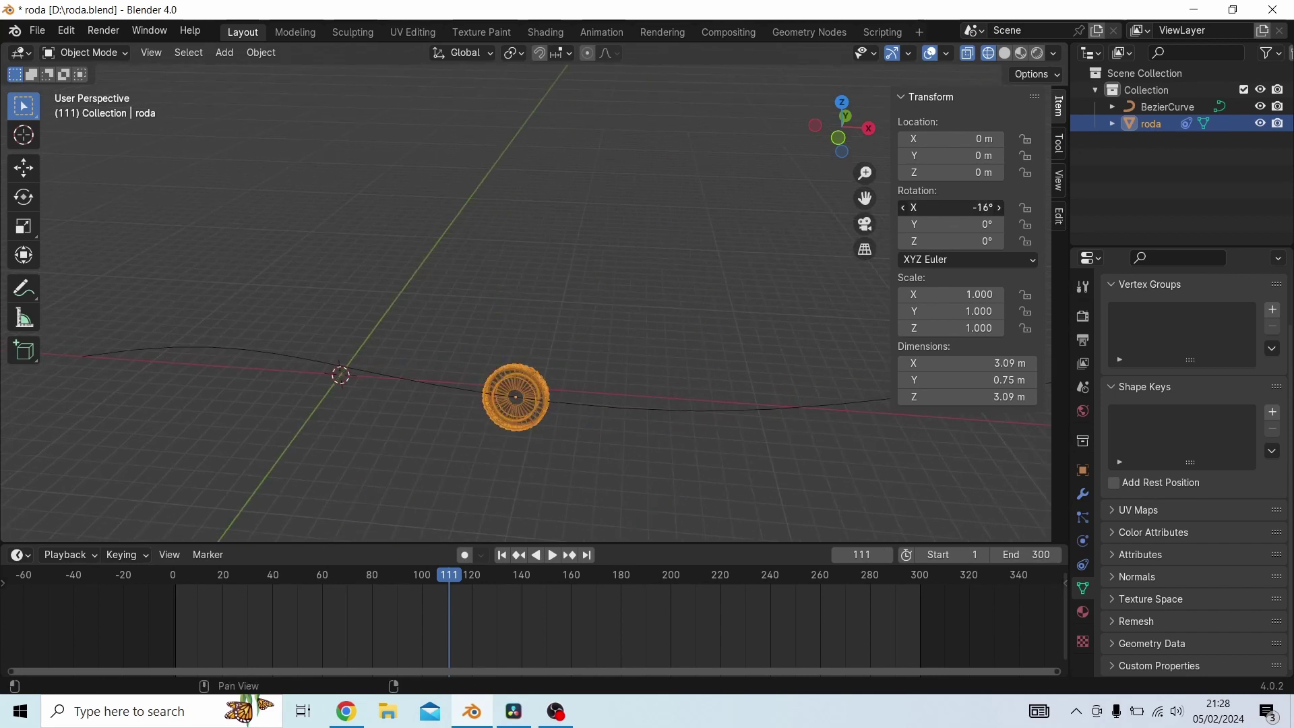
left_click(961, 204)
type("0")
key("Return")
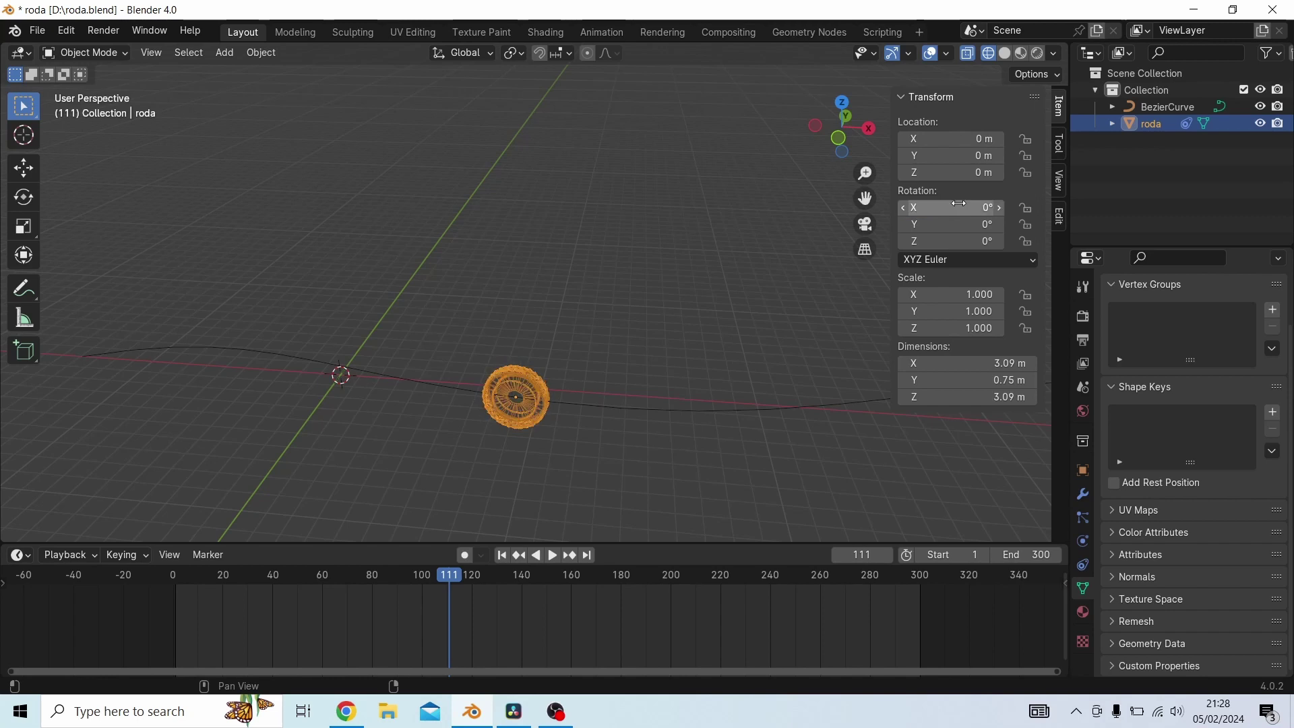
Try spinning the roda wheel around its Y axis in a closer view and reset its Y rotation to 0°
scroll(552, 386, "up", 6)
middle_click_drag(596, 357, 585, 95, "shift")
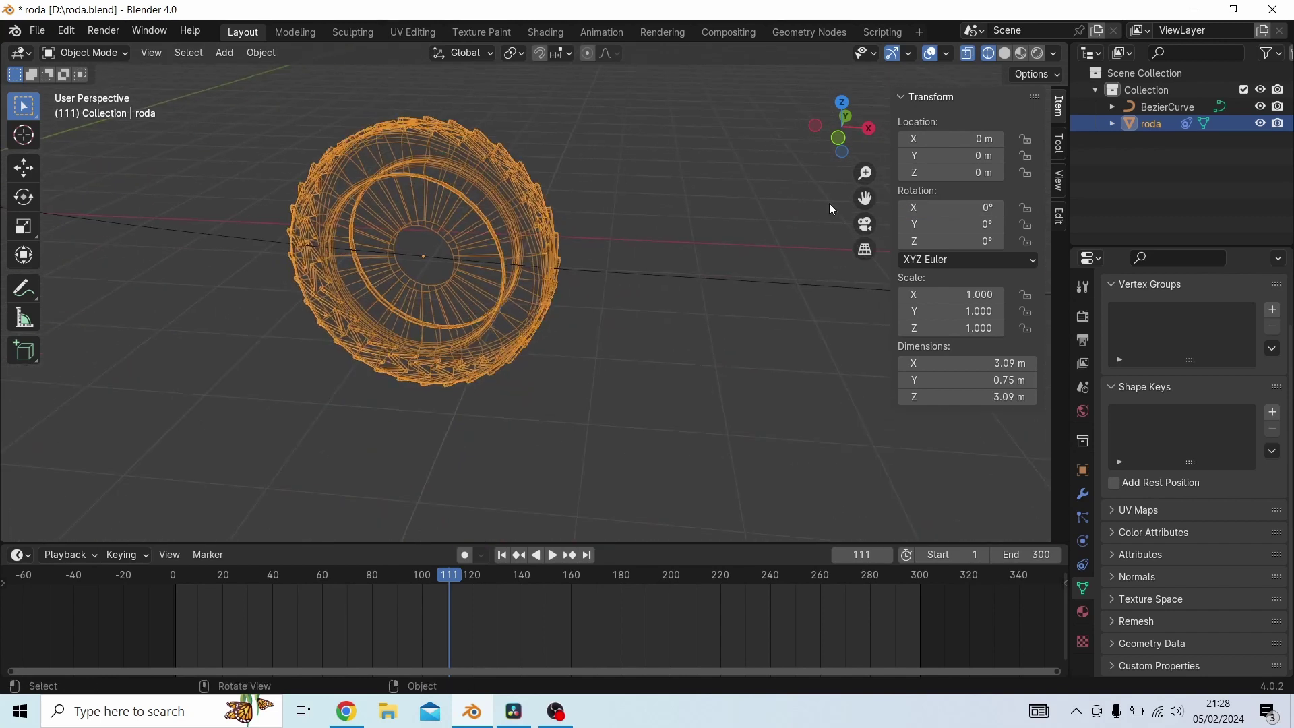
left_click_drag(986, 229, 960, 230)
left_click(984, 227)
type("0")
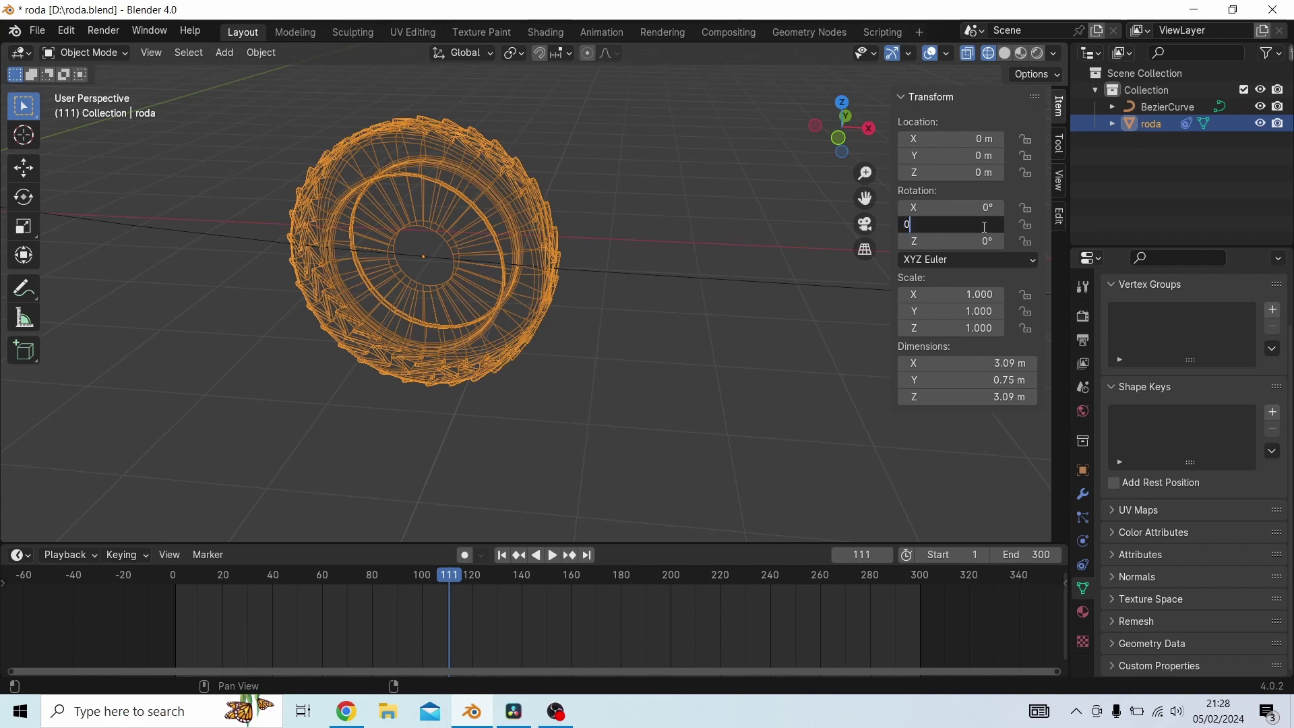
key("Return")
Return to frame 1, bring the wheel and path into view, and hide the transform sidebar
left_click(503, 554)
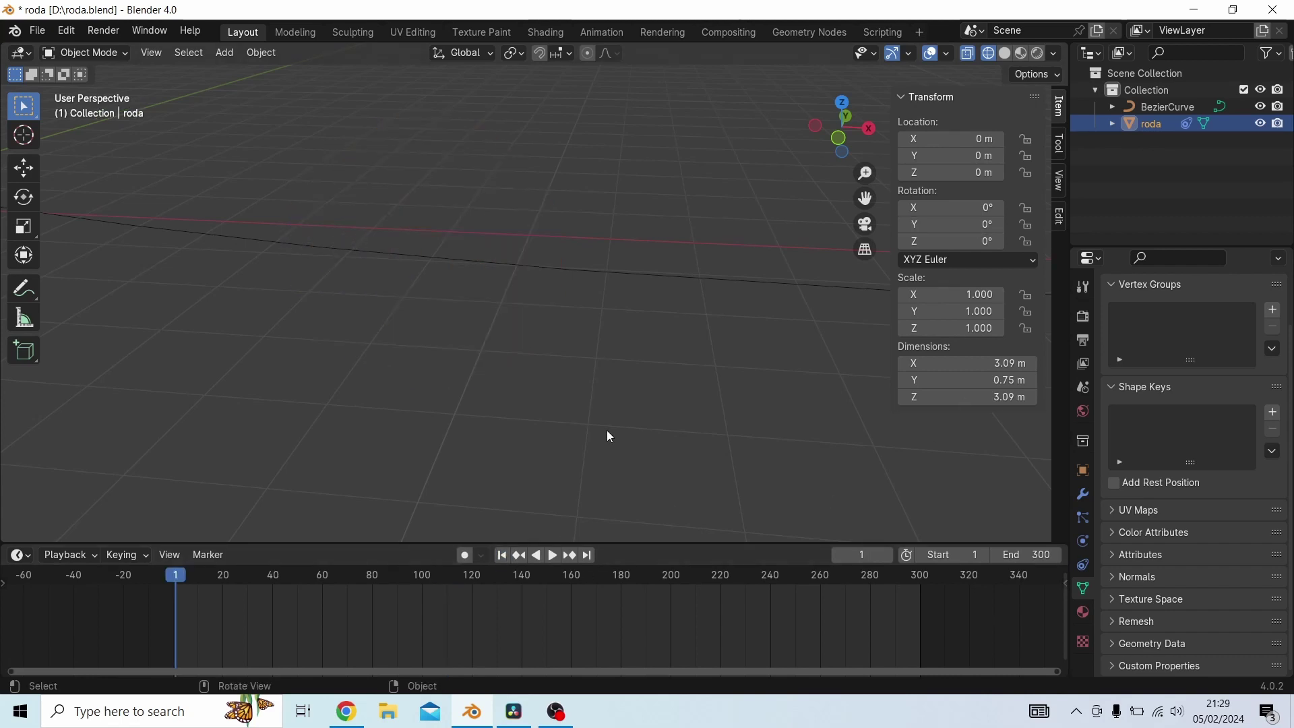
scroll(544, 342, "down", 4)
middle_click_drag(544, 342, 786, 429, "shift")
key("n")
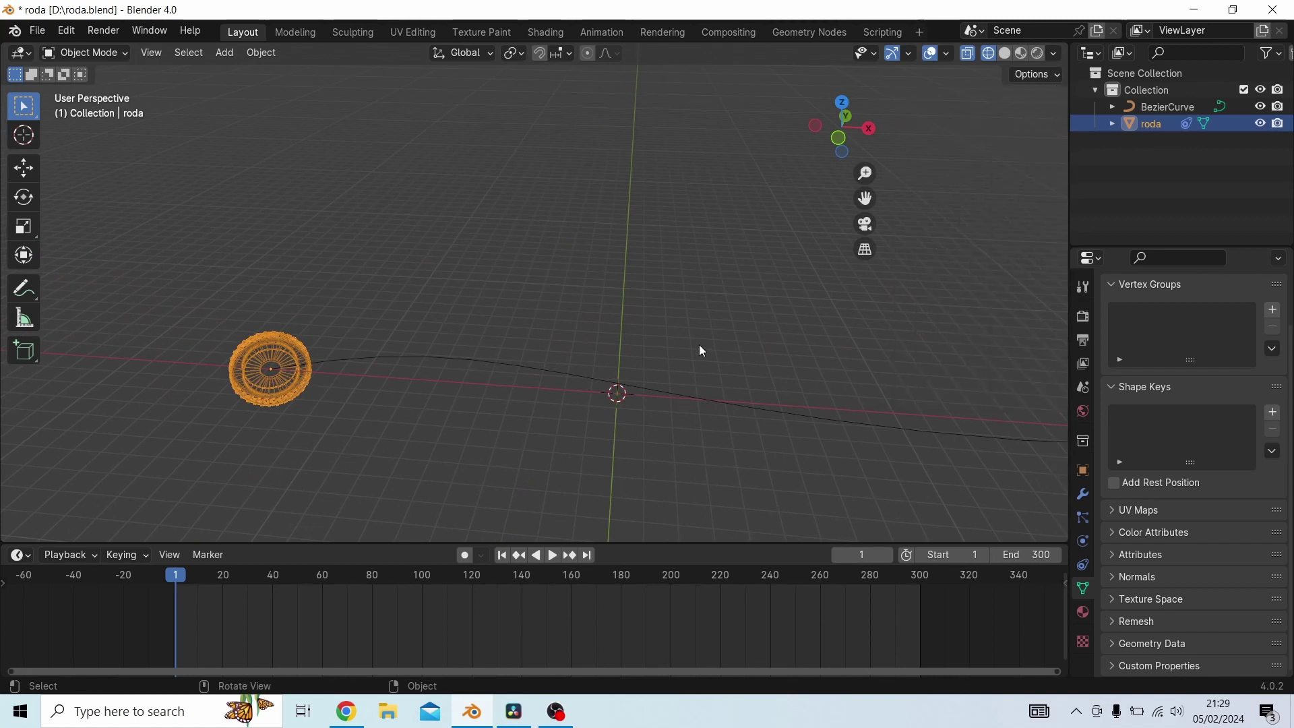
Copy the Bezier curve's Path Animation Evaluation Time as a new driver
left_click(413, 361)
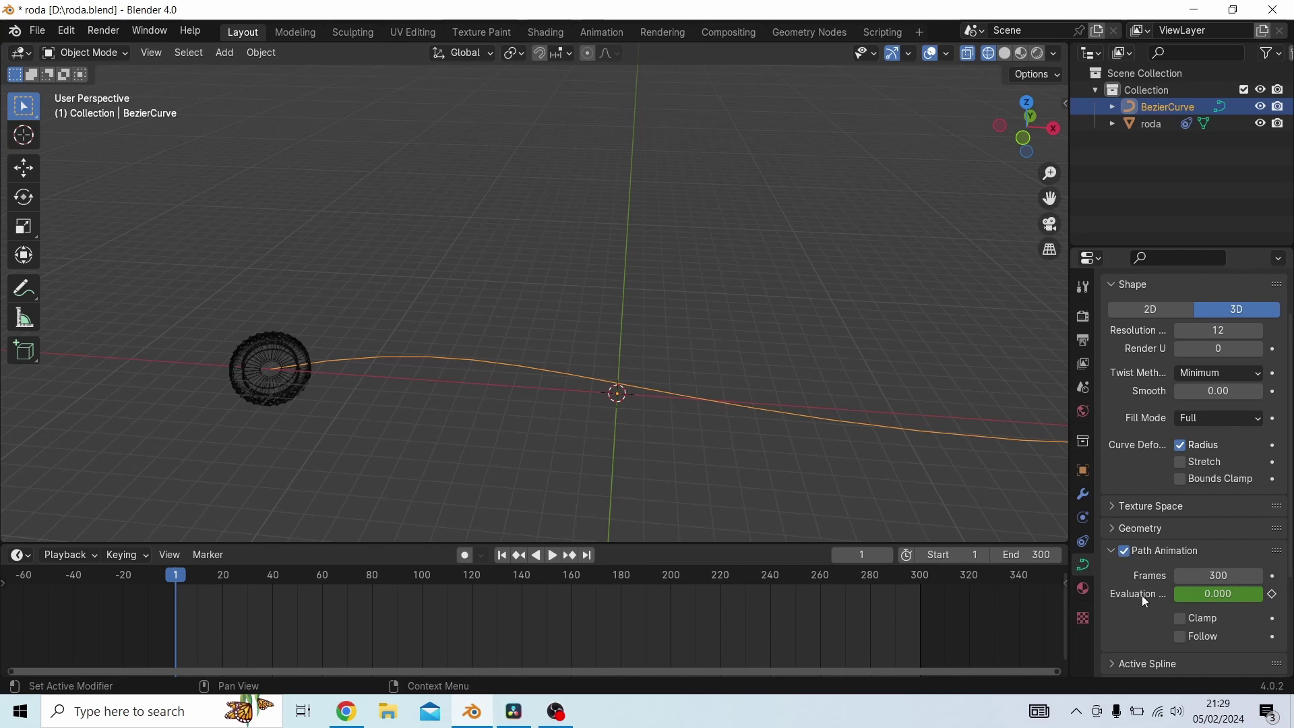
right_click(1221, 596)
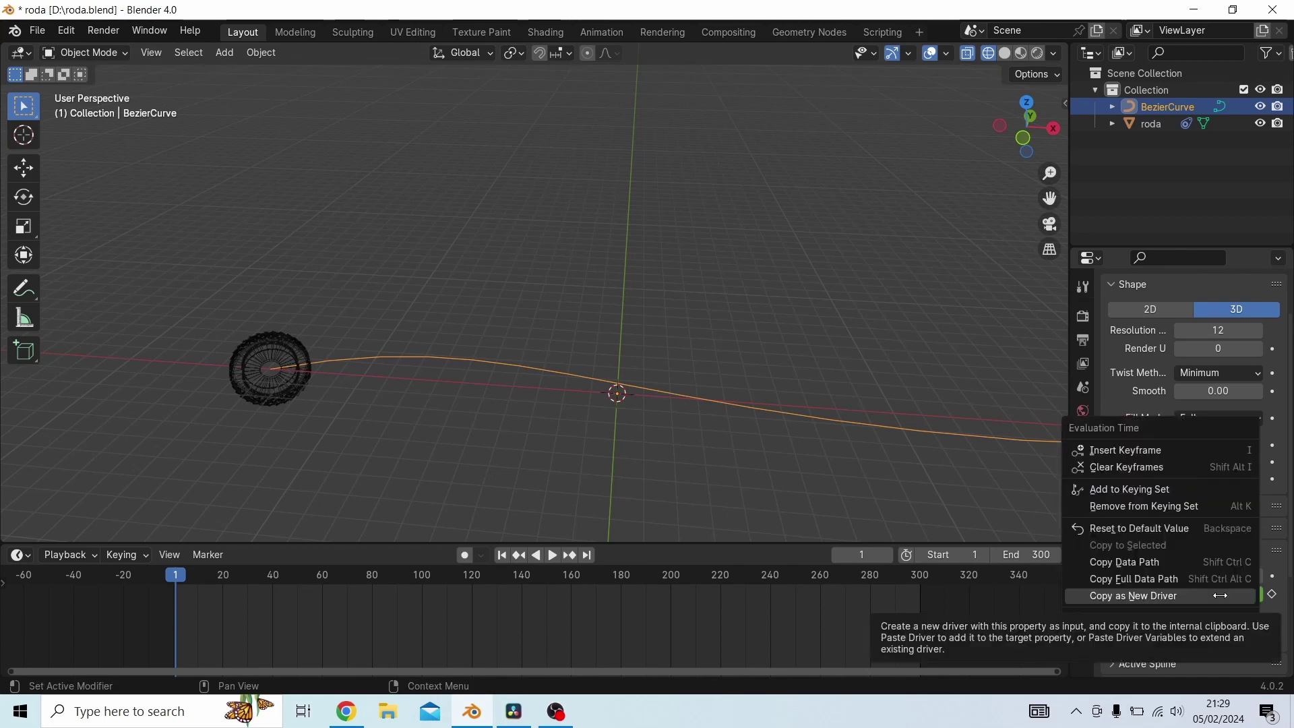
left_click(1136, 597)
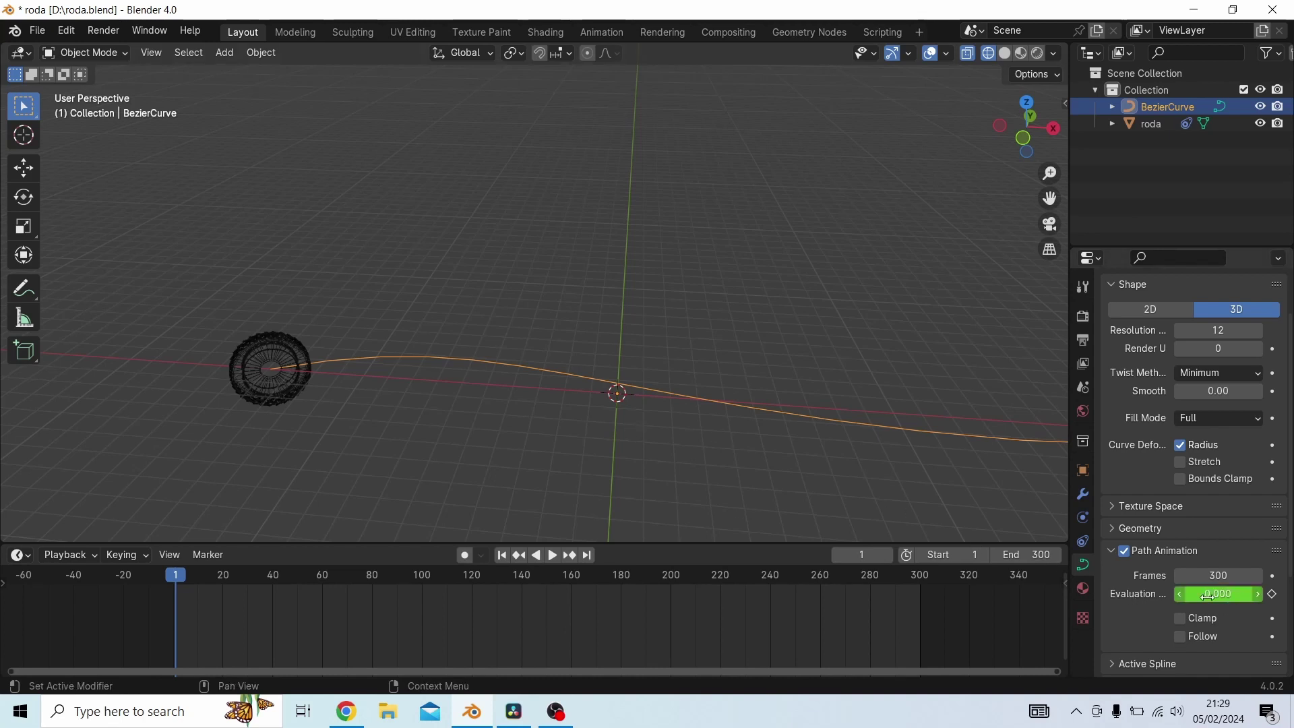
Show the roda wheel's transform values and paste the copied Evaluation Time driver onto its Y rotation
left_click(263, 345)
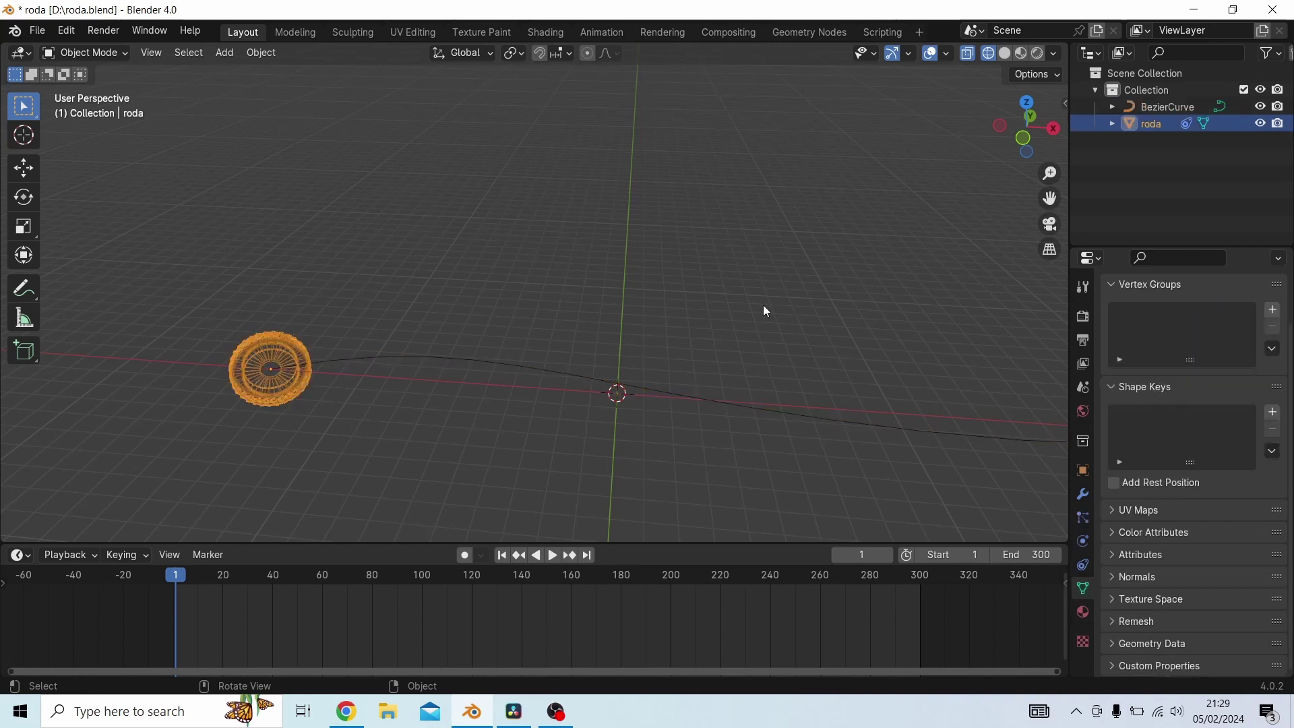
key("n")
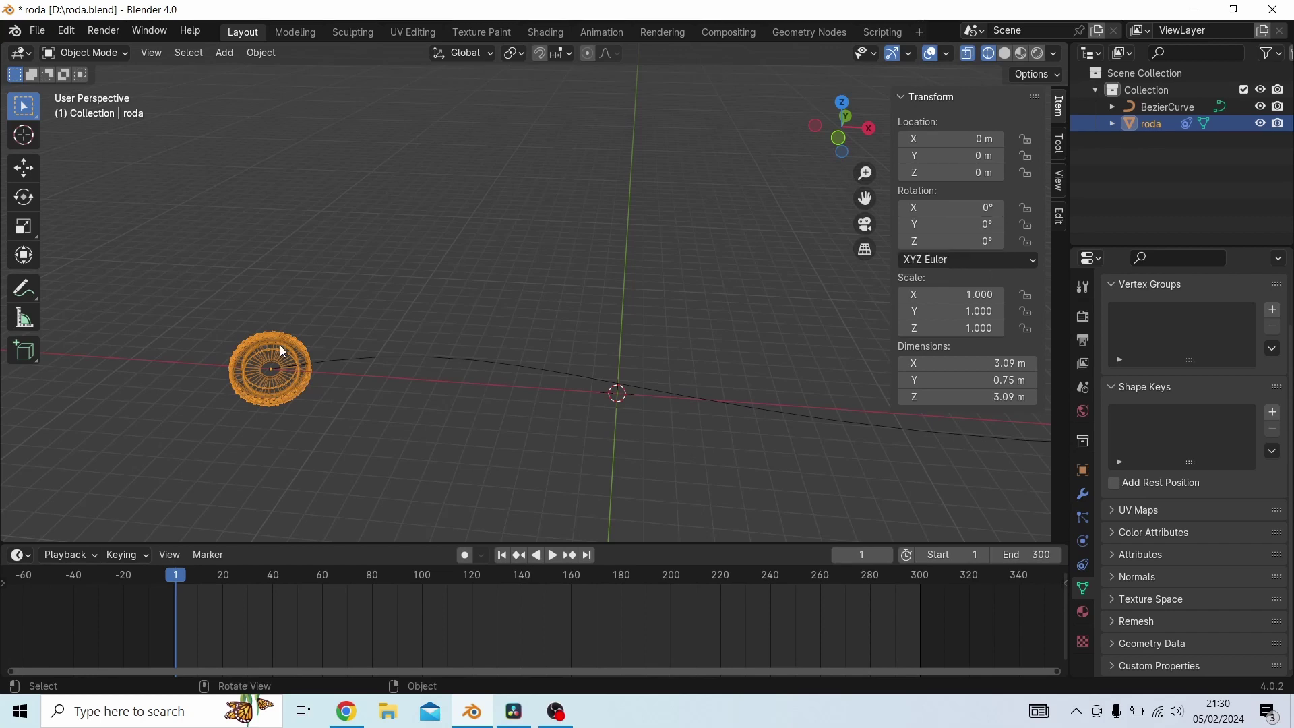
right_click(922, 224)
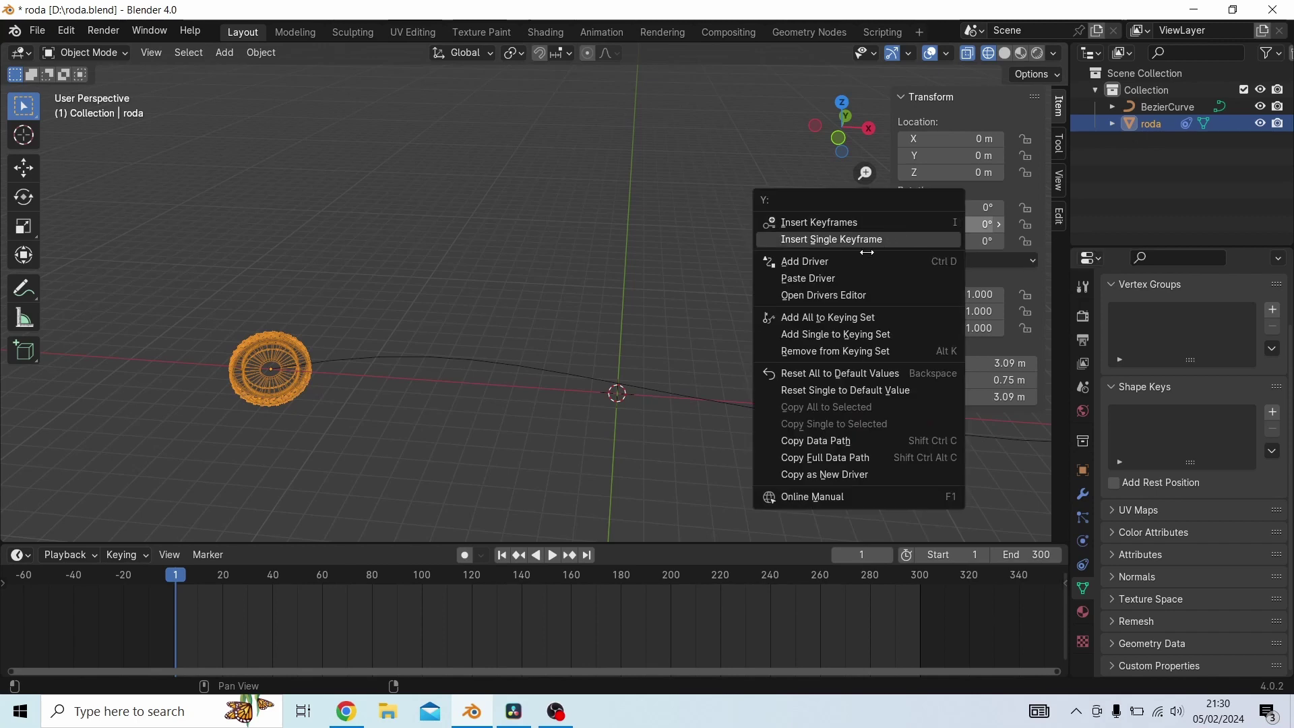
left_click(808, 279)
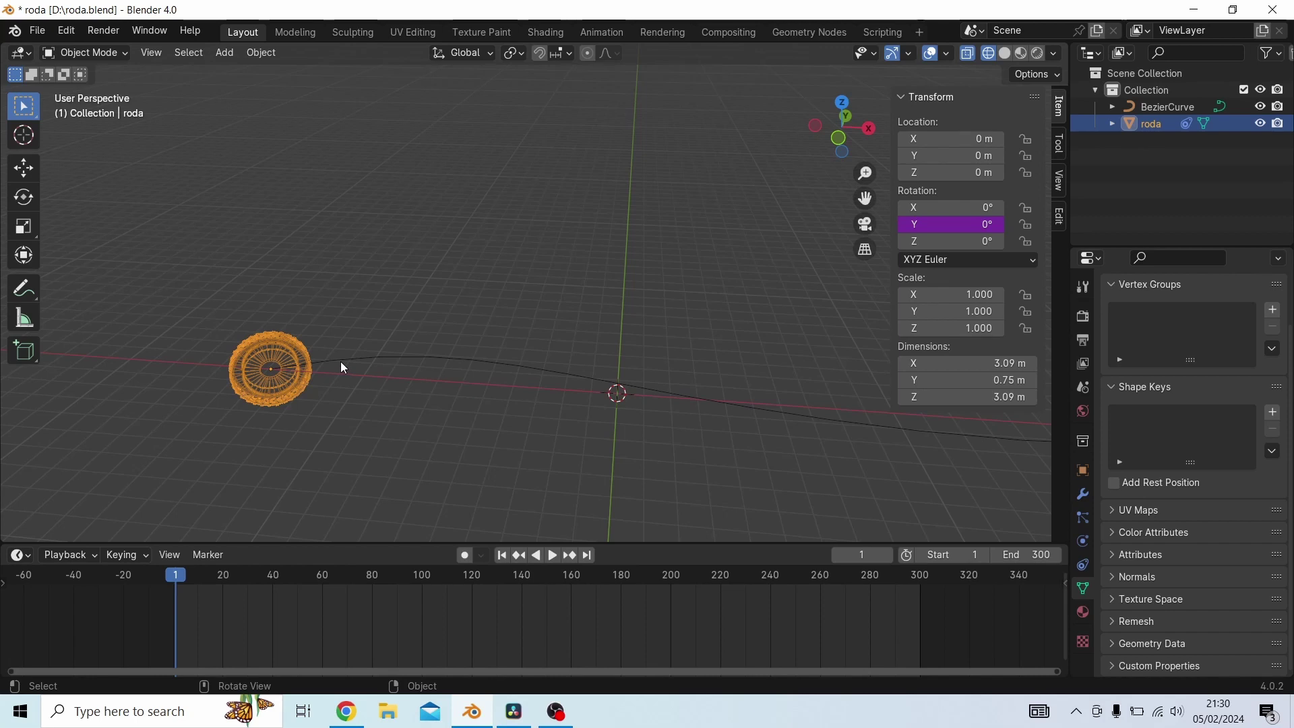
Play the driven wheel animation in stages while following it along the curve, and return to frame 1
middle_click_drag(431, 419, 508, 369)
key("space")
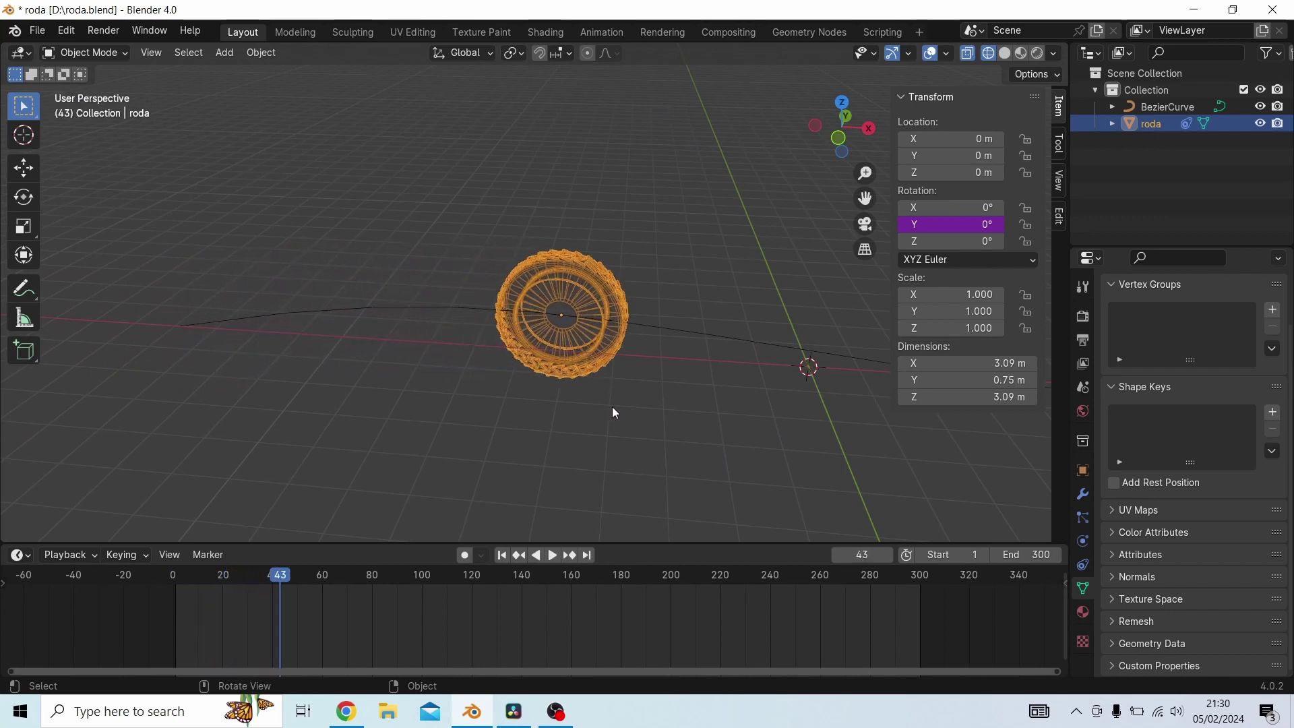
key("space")
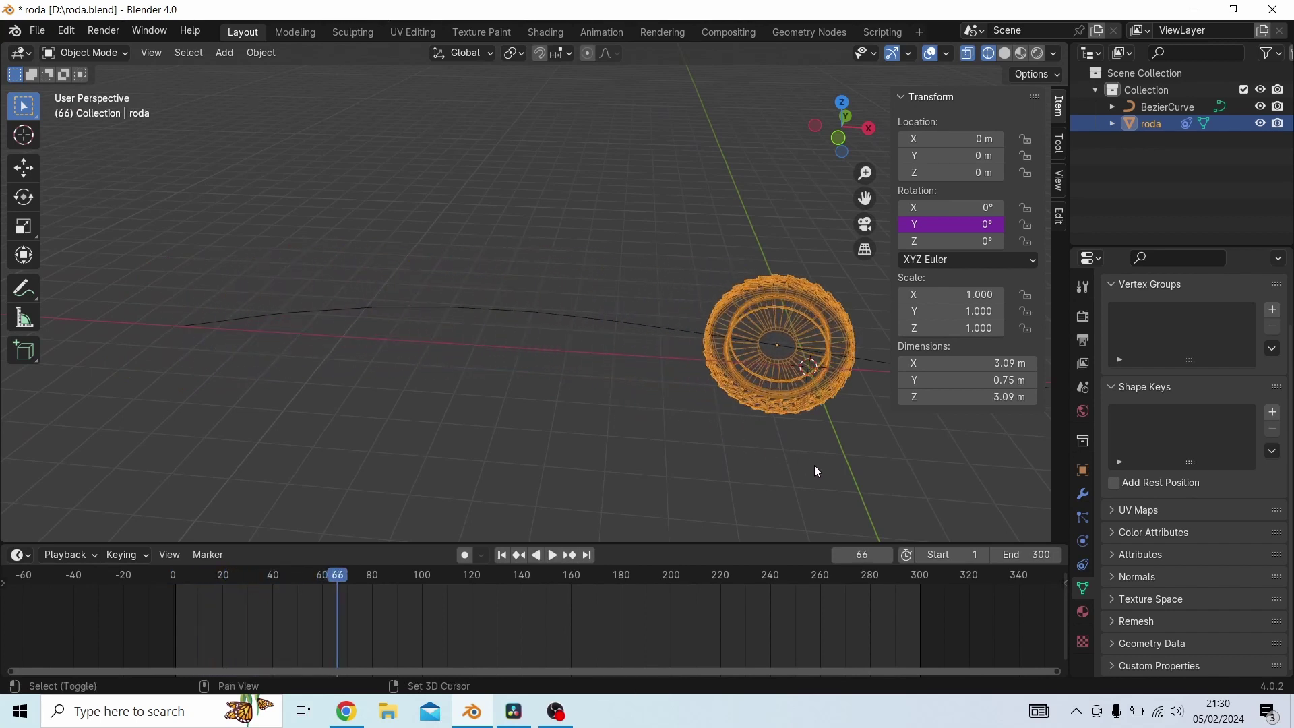
middle_click_drag(814, 465, 537, 442)
key("space")
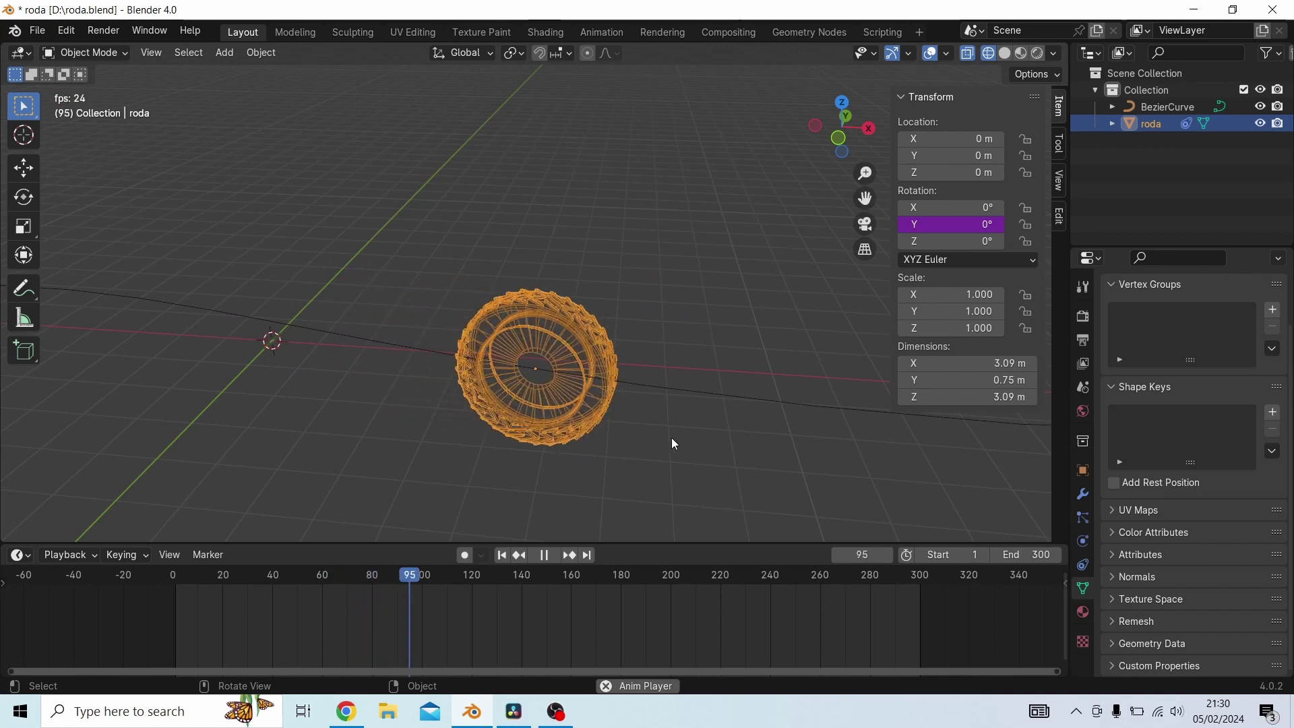
key("space")
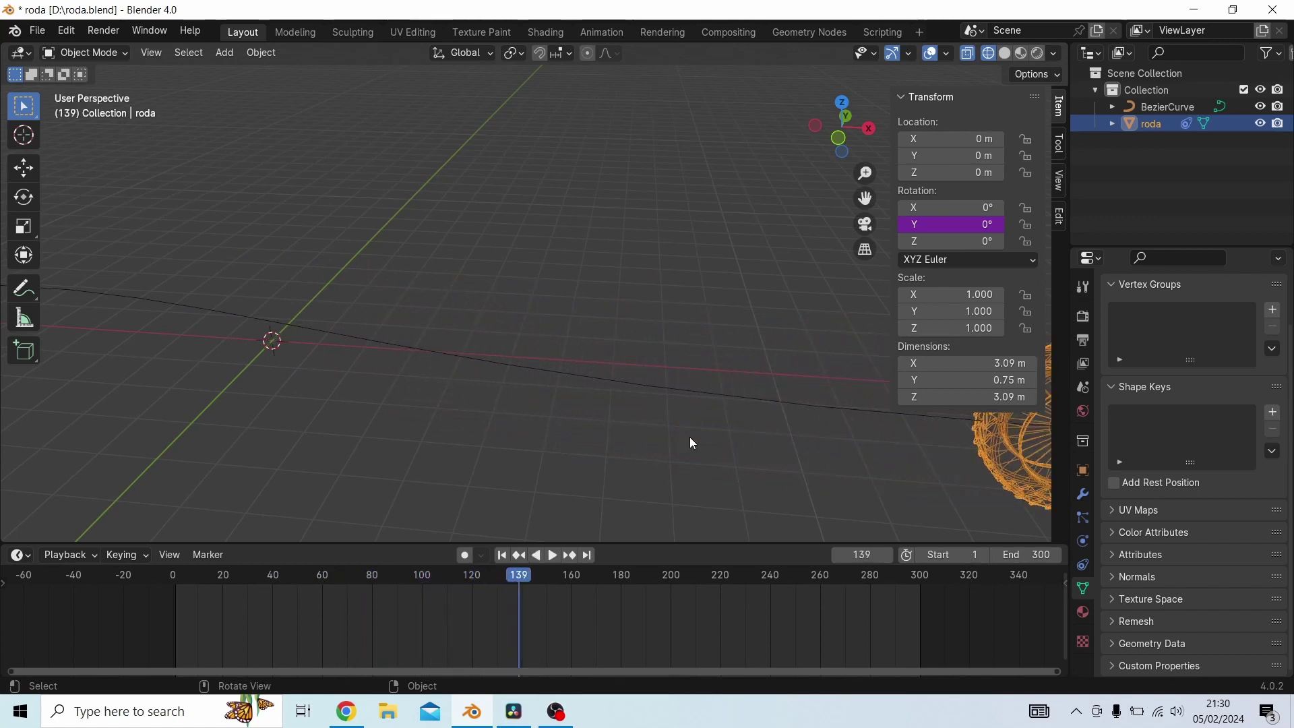
middle_click_drag(689, 436, 485, 424)
key("space")
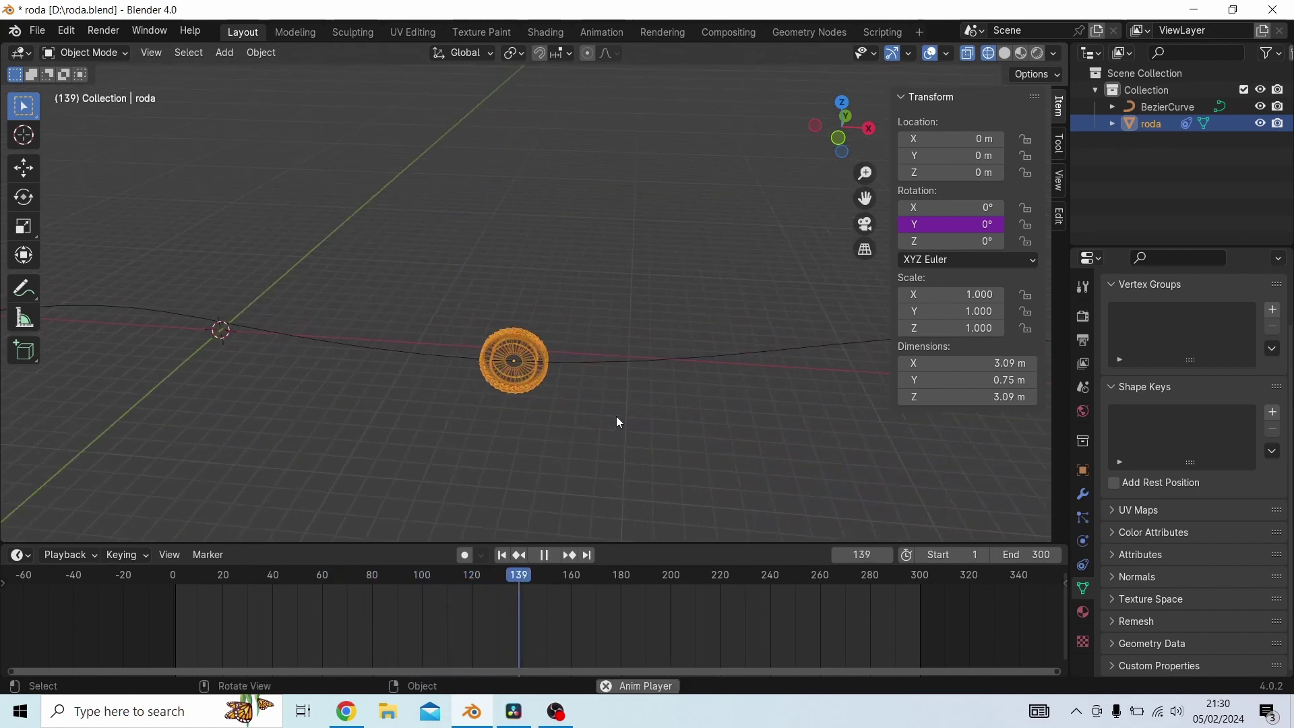
key("space")
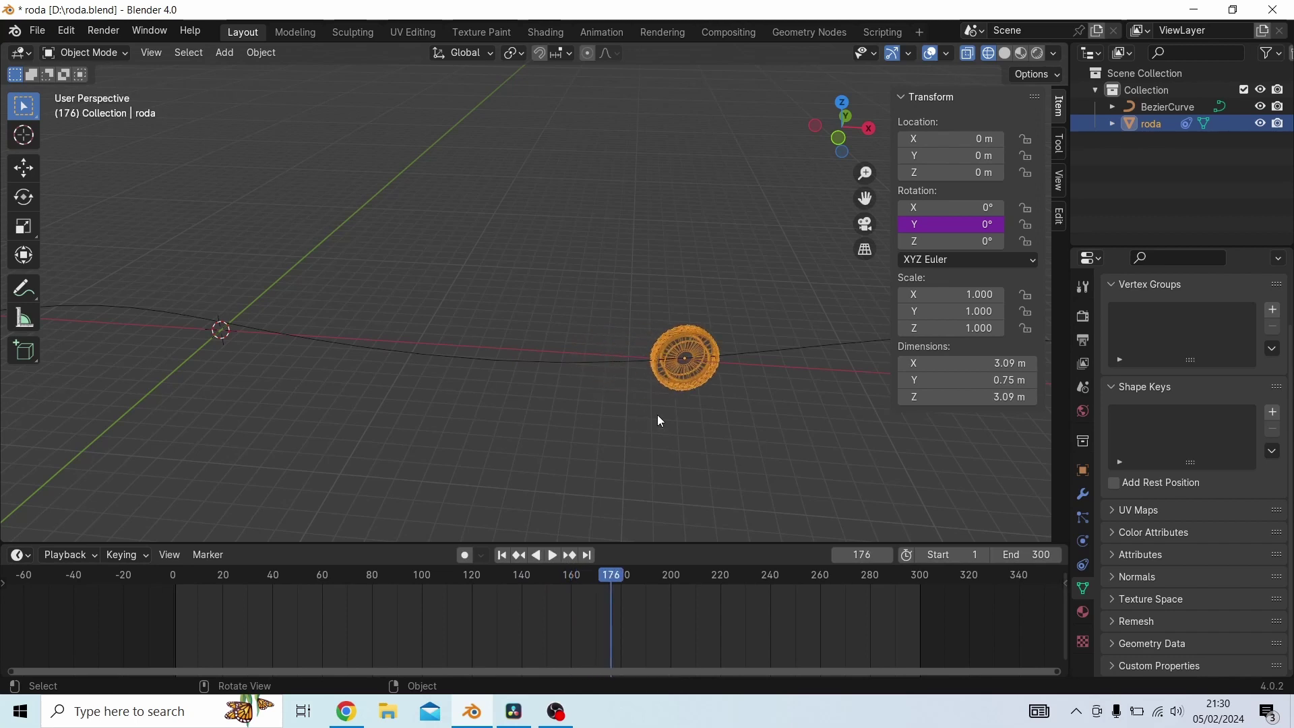
left_click(510, 557)
middle_click_drag(460, 365, 555, 371)
scroll(505, 455, "up", 2)
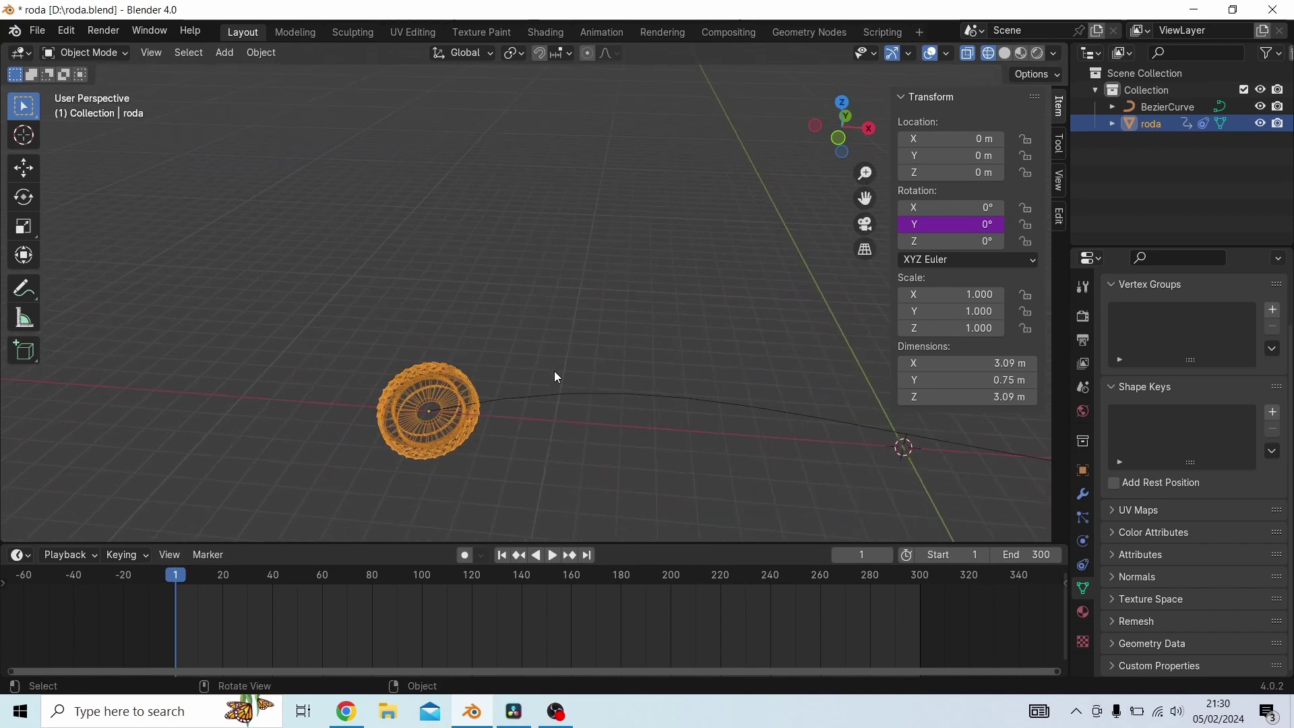
Open the wheel's Y rotation driver for editing and change its type to Scripted Expression
right_click(956, 228)
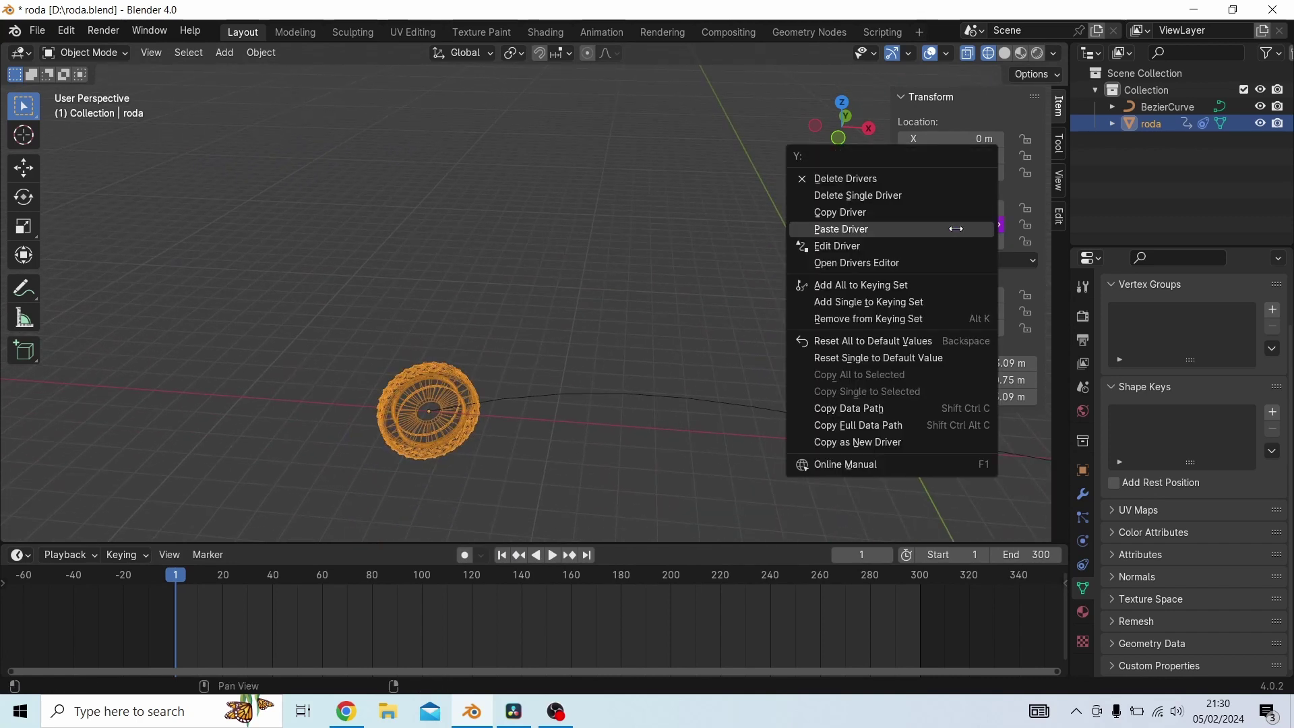
left_click(849, 246)
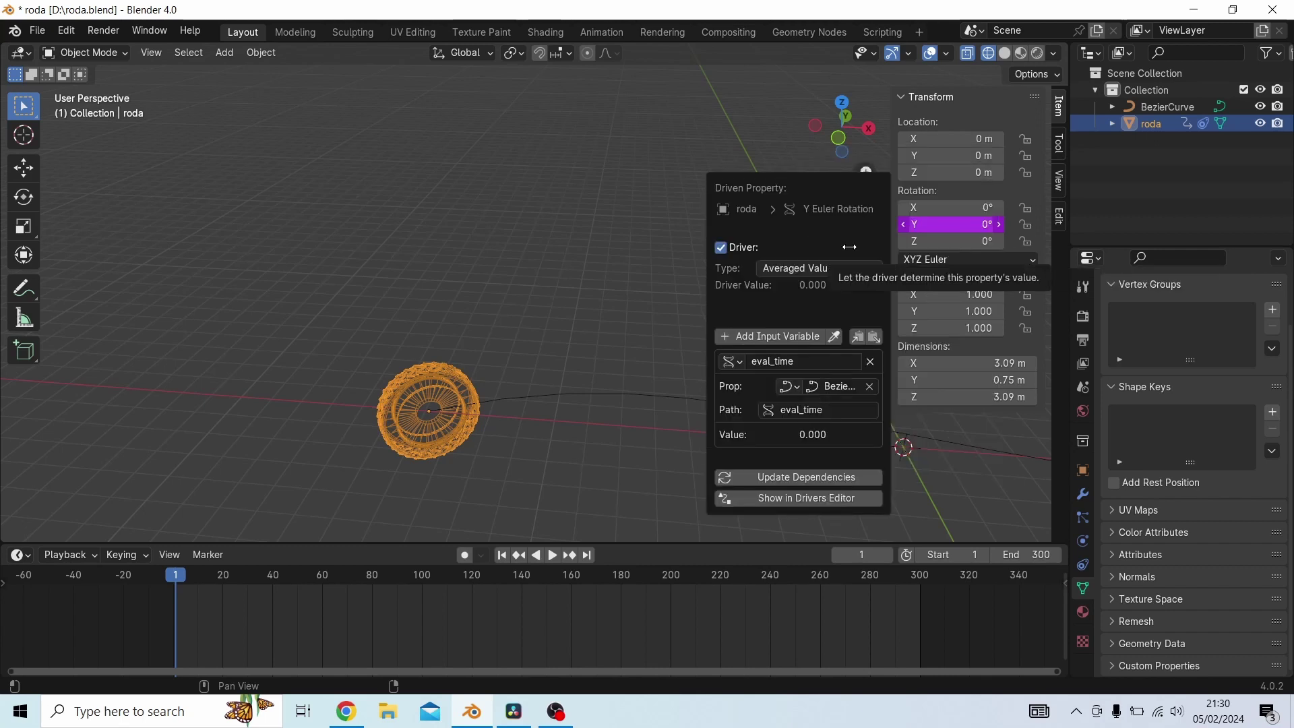
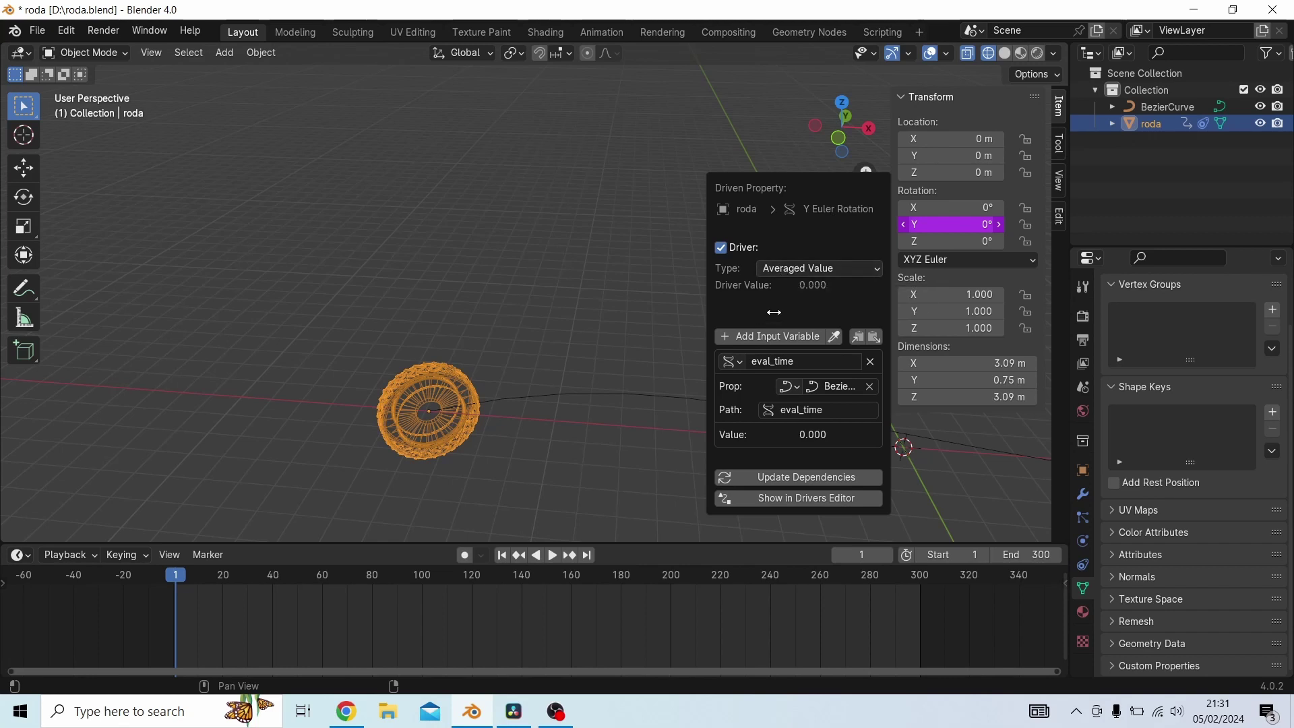
left_click(793, 270)
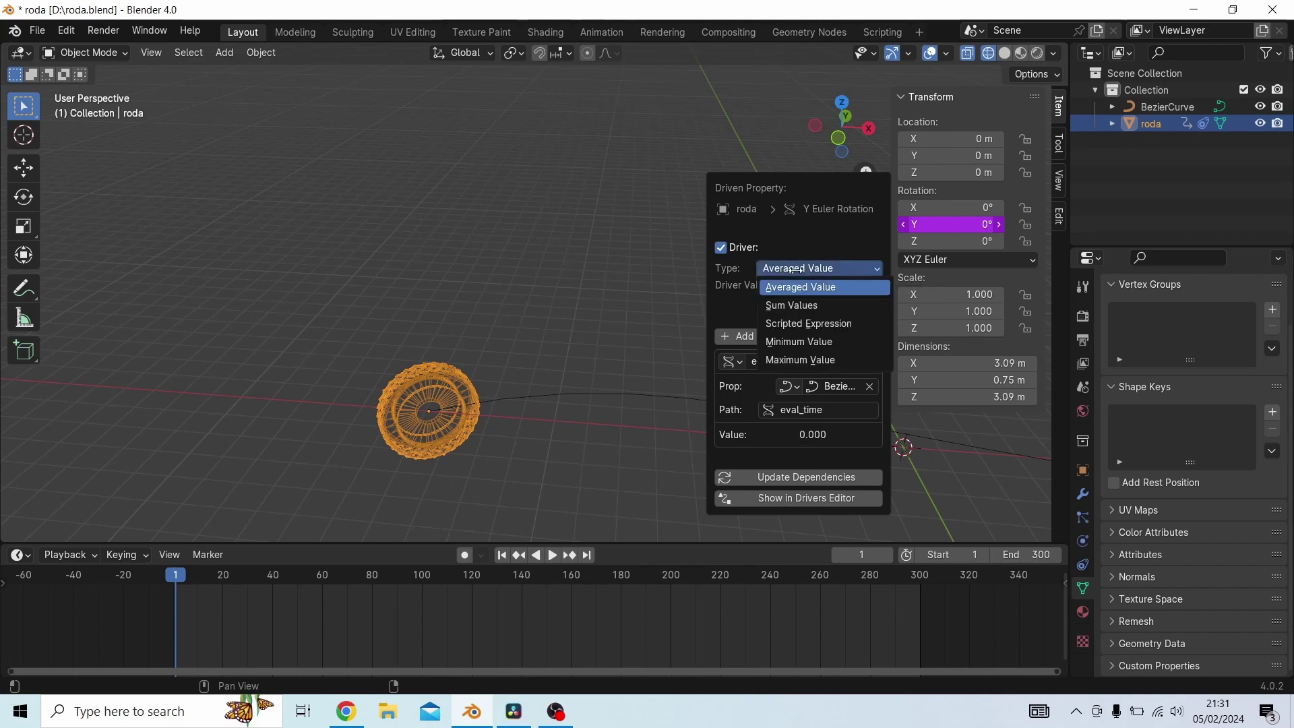
left_click(783, 325)
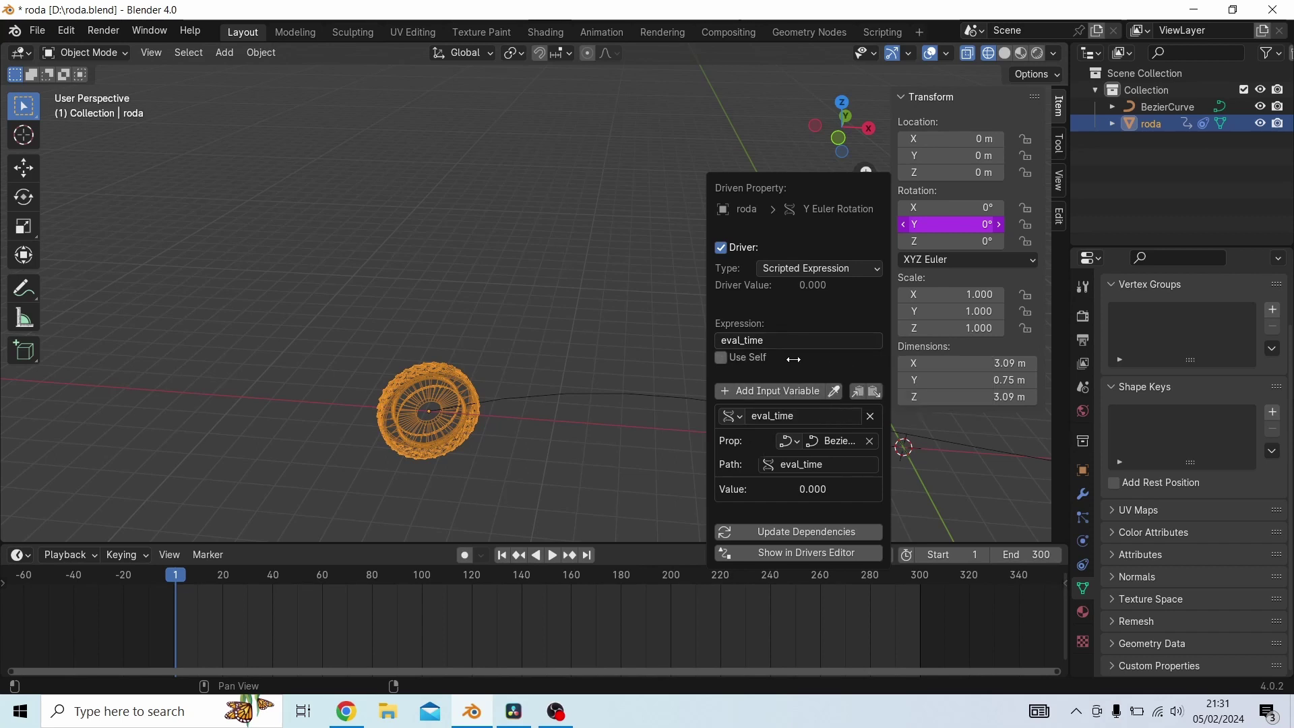
Set the driver expression to eval_time*2 and update its dependencies
left_click(786, 342)
left_click(772, 346)
type("2")
key("Return")
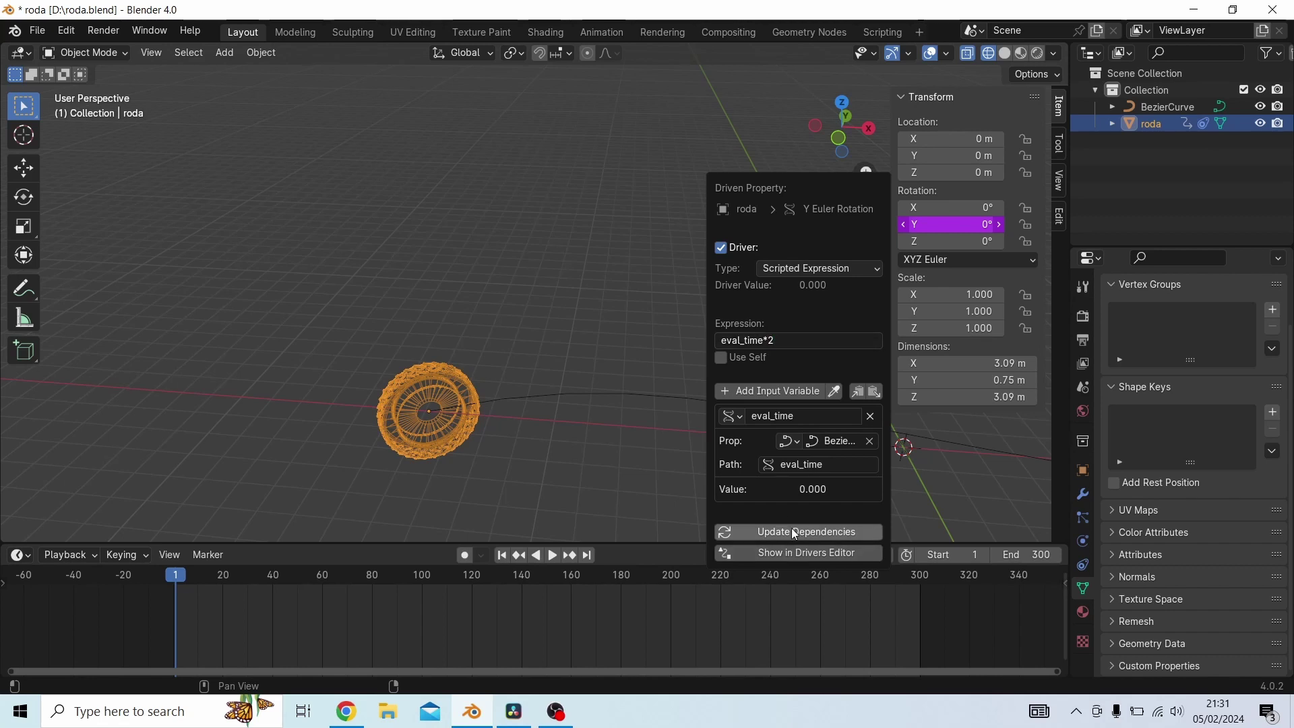
left_click(795, 532)
Play the animation with the edited driver expression, following the wheel along the path, and return to frame 1
middle_click_drag(641, 450, 565, 377, "shift")
key("space")
scroll(701, 394, "up", 2)
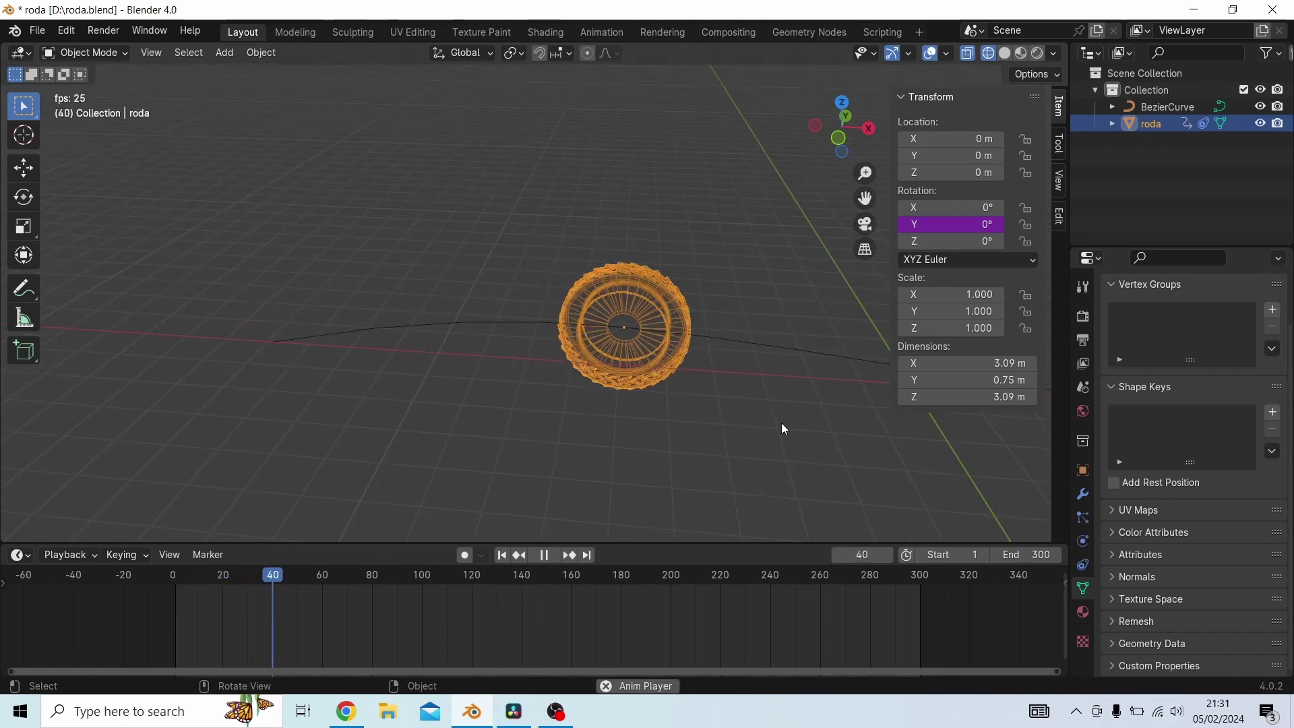
middle_click_drag(785, 423, 585, 430, "shift")
middle_click_drag(930, 461, 624, 426, "shift")
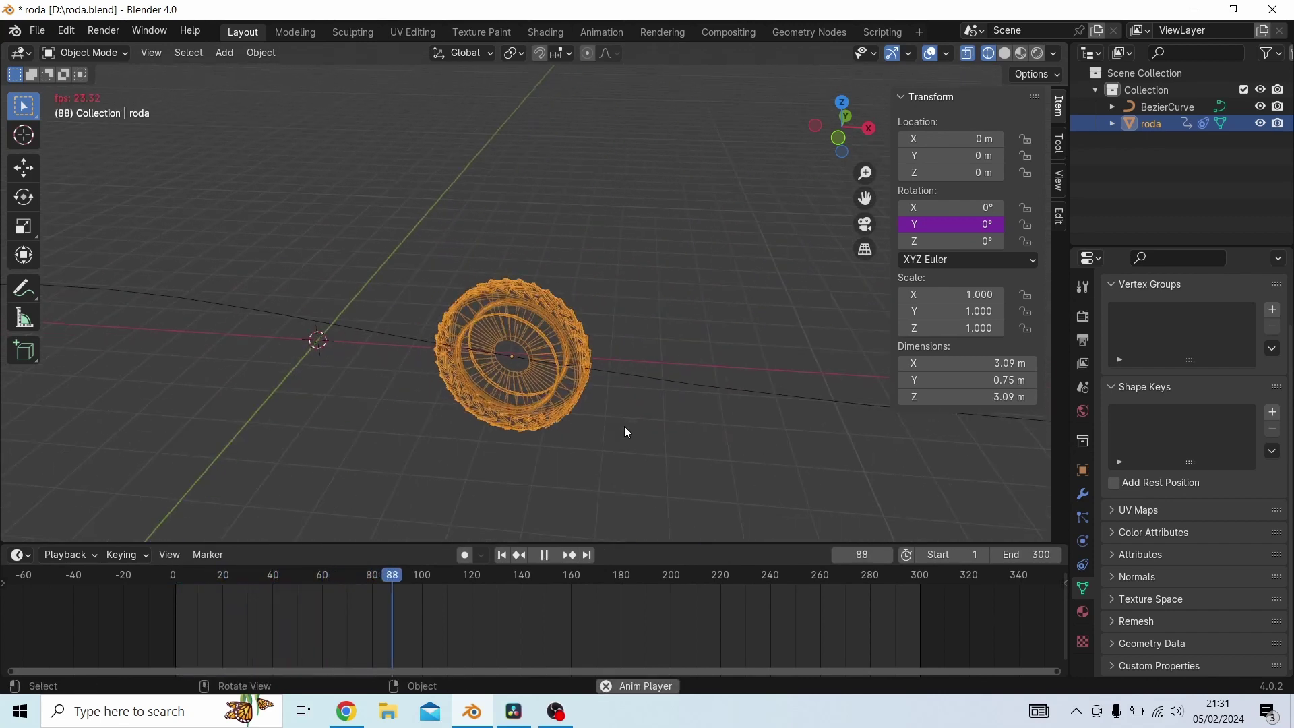
middle_click_drag(770, 461, 613, 442)
key("space")
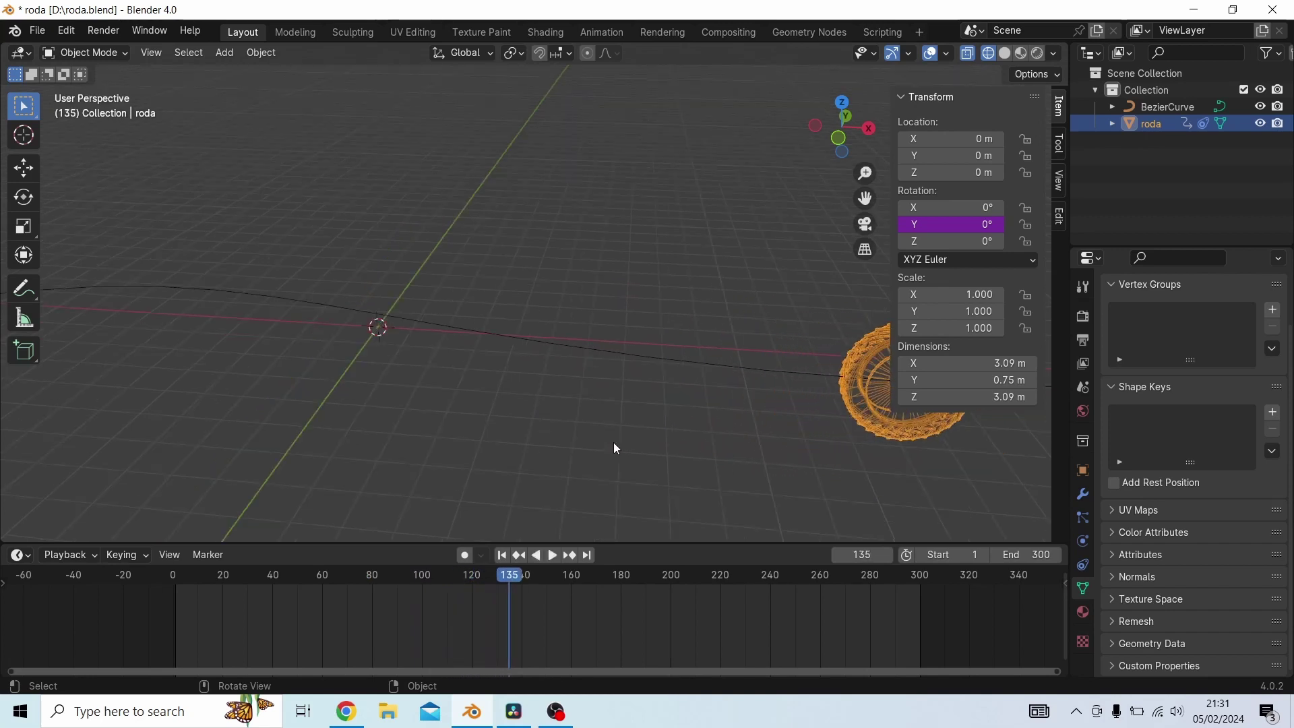
left_click(502, 555)
mouse_move(456, 407)
middle_mouse_down("shift")
mouse_move(726, 467)
mouse_move(474, 423)
middle_mouse_up("shift")
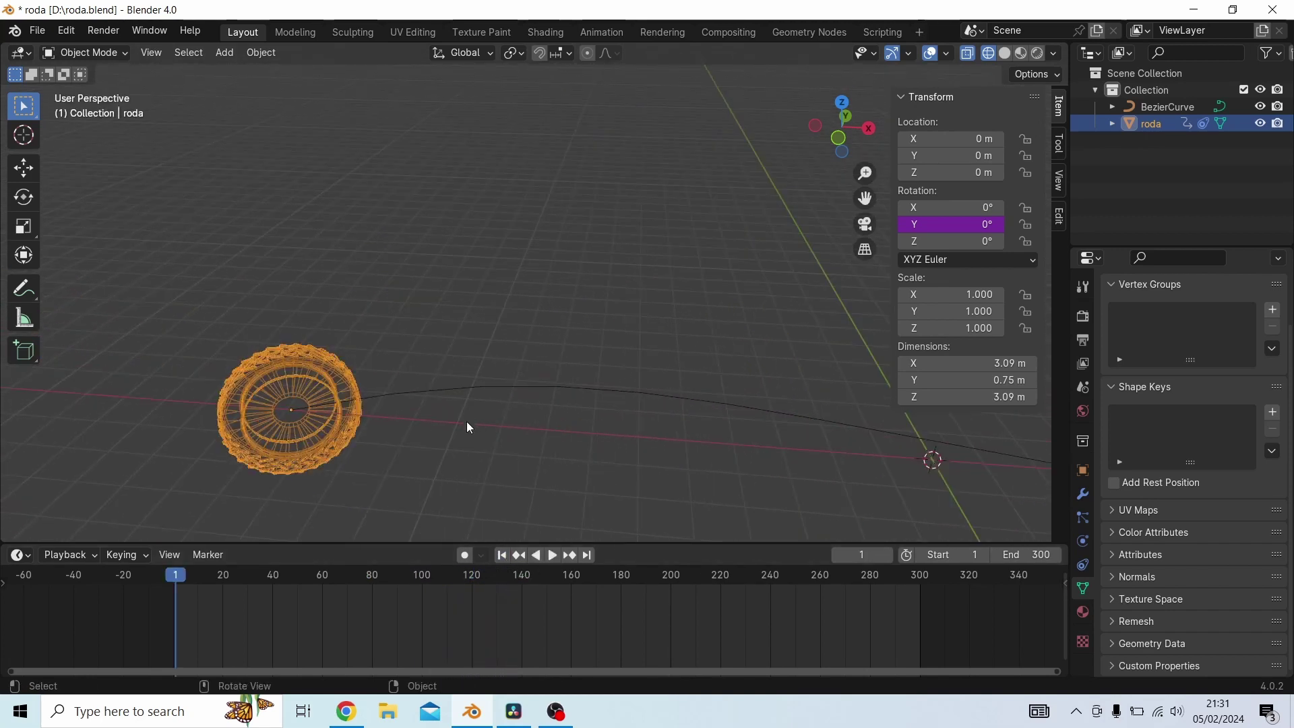
Replay the first part of the wheel animation to check its rolling, and go back to frame 1
key("space")
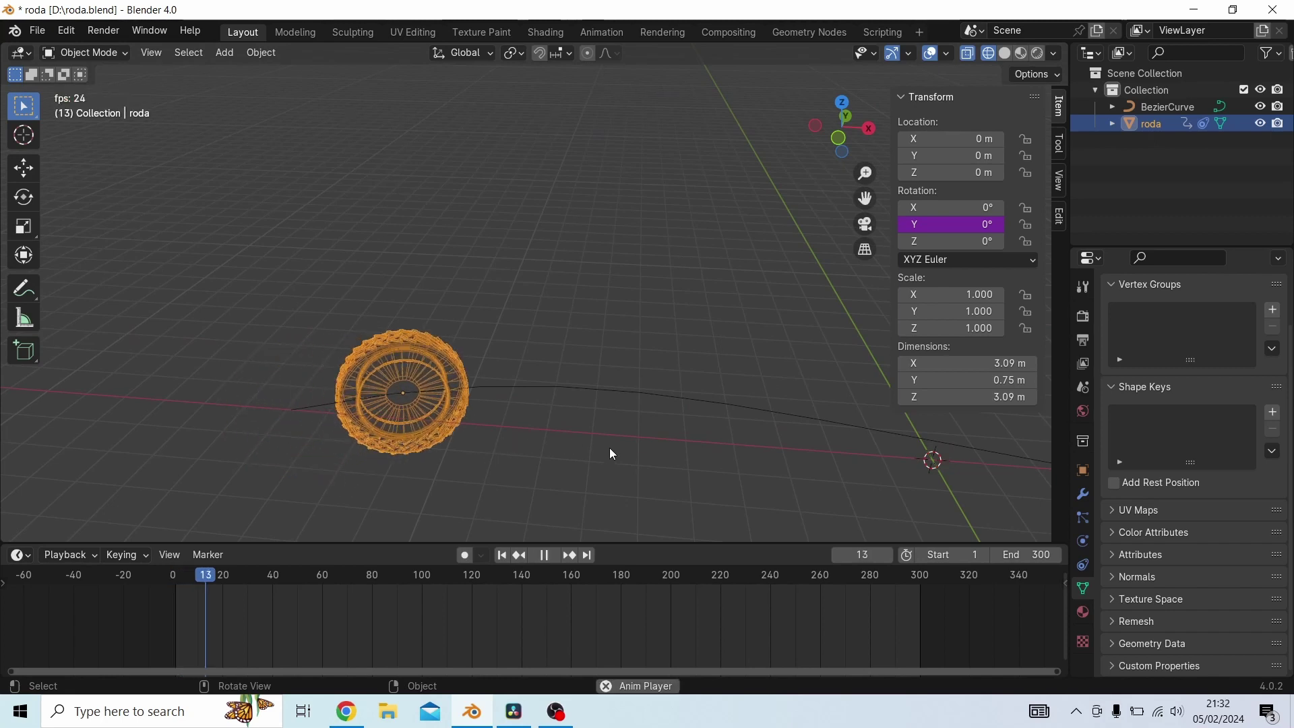
middle_click_drag(780, 468, 303, 385)
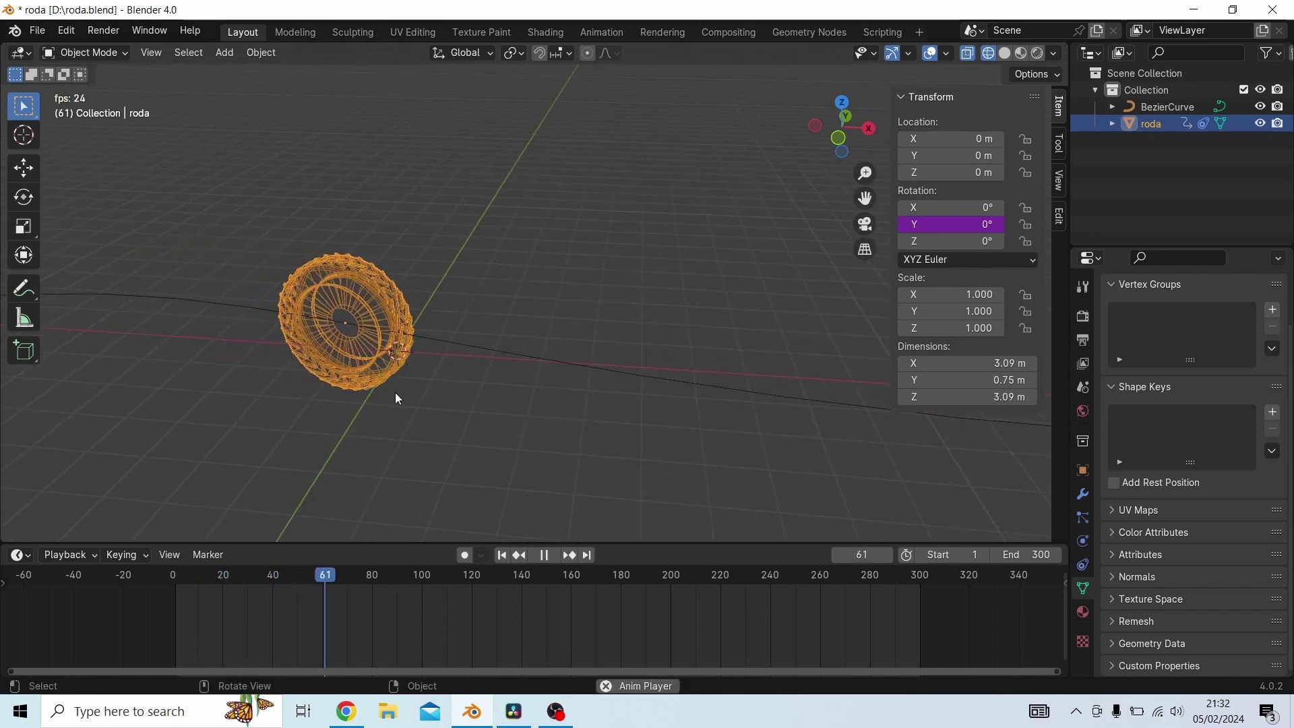
key("space")
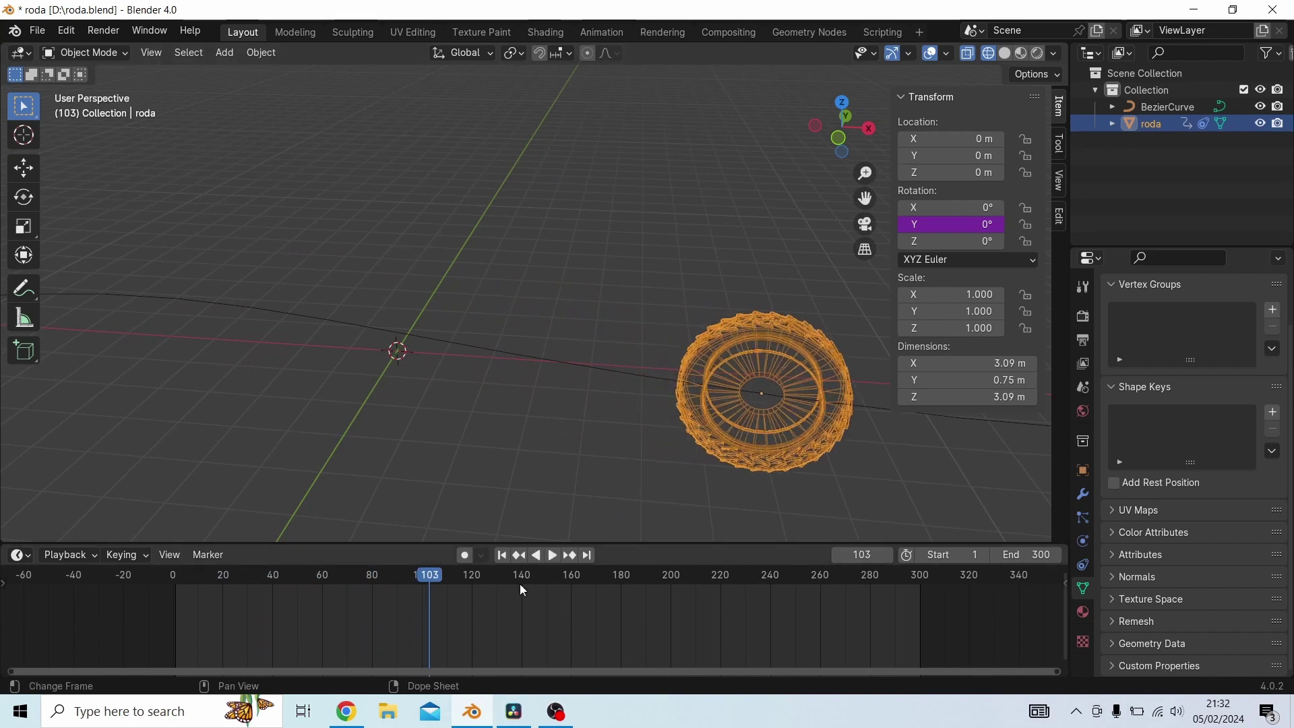
left_click(501, 554)
middle_click_drag(465, 444, 587, 442)
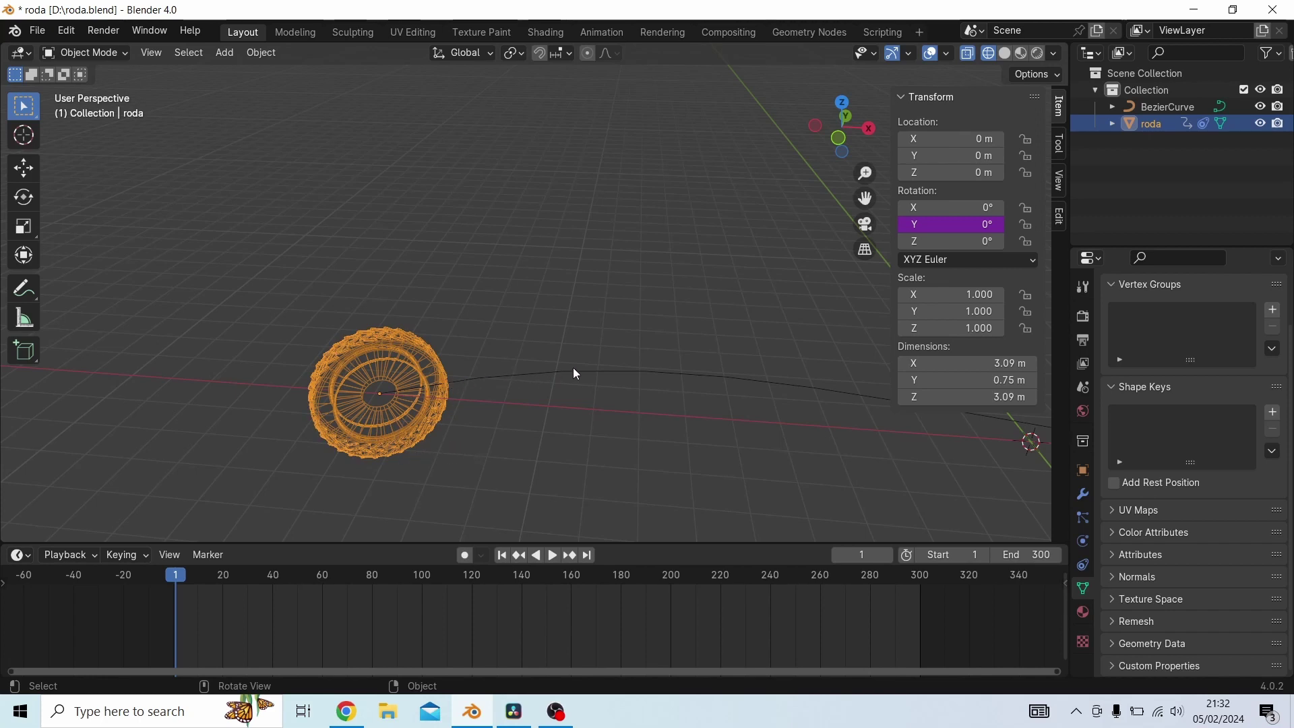
Apply the roda wheel's scale and check its dimensions
left_click(641, 378)
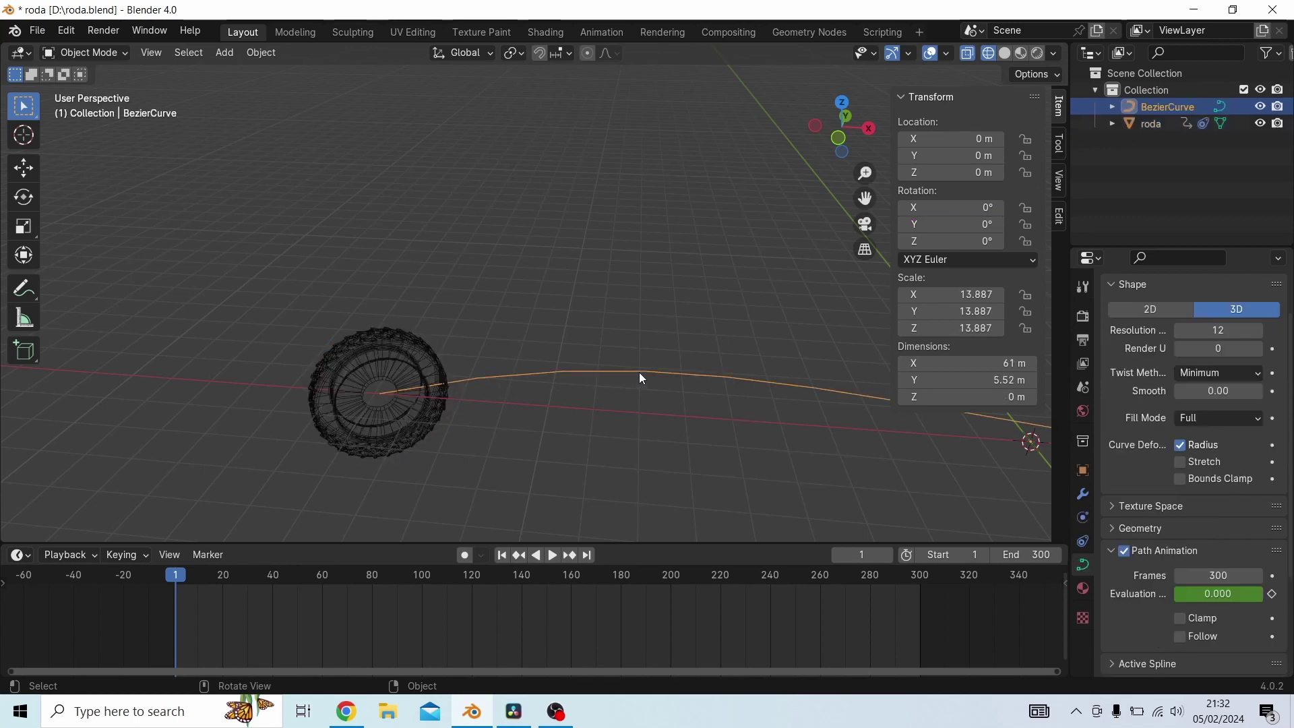
left_click(404, 366)
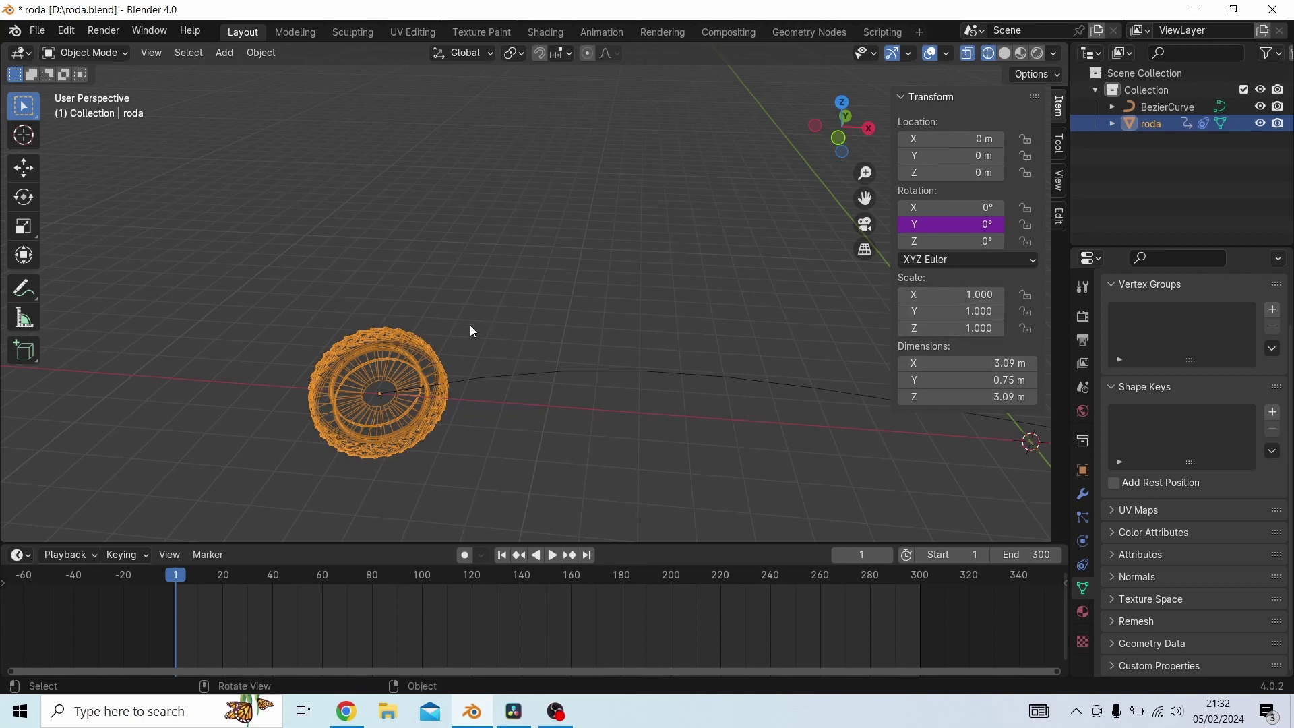
key("ctrl+a")
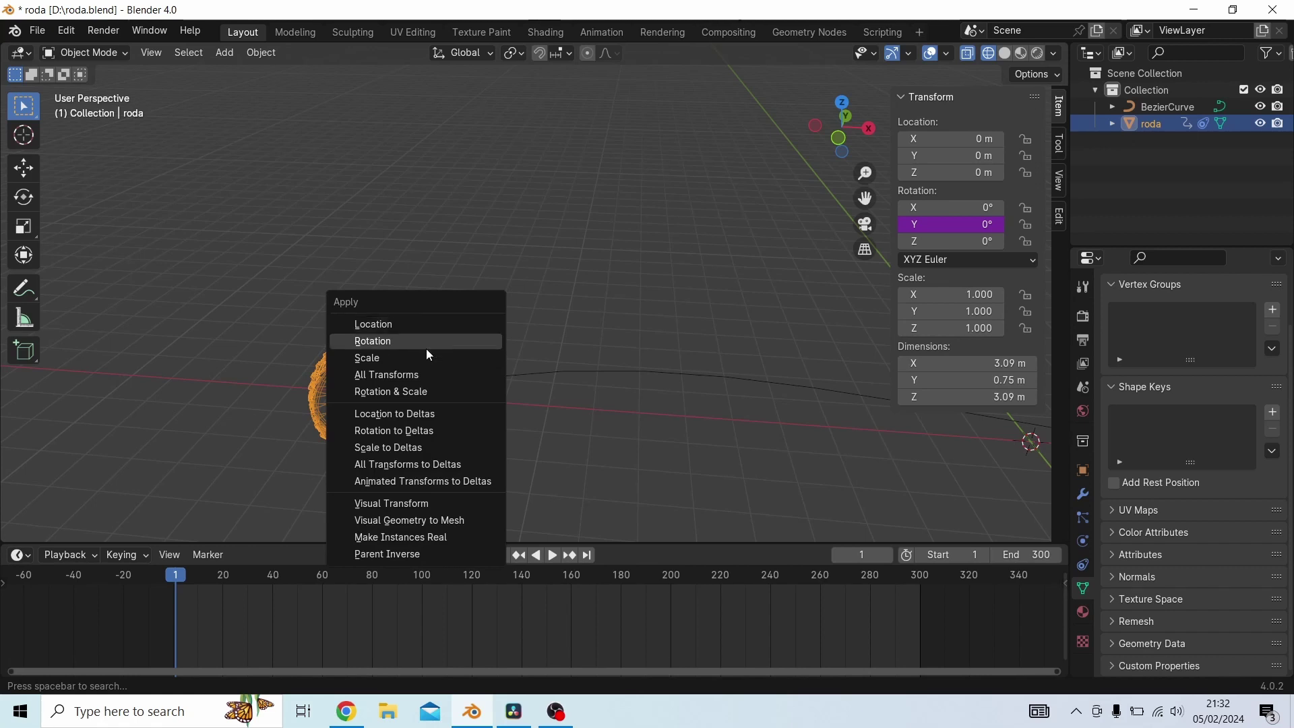
left_click(388, 357)
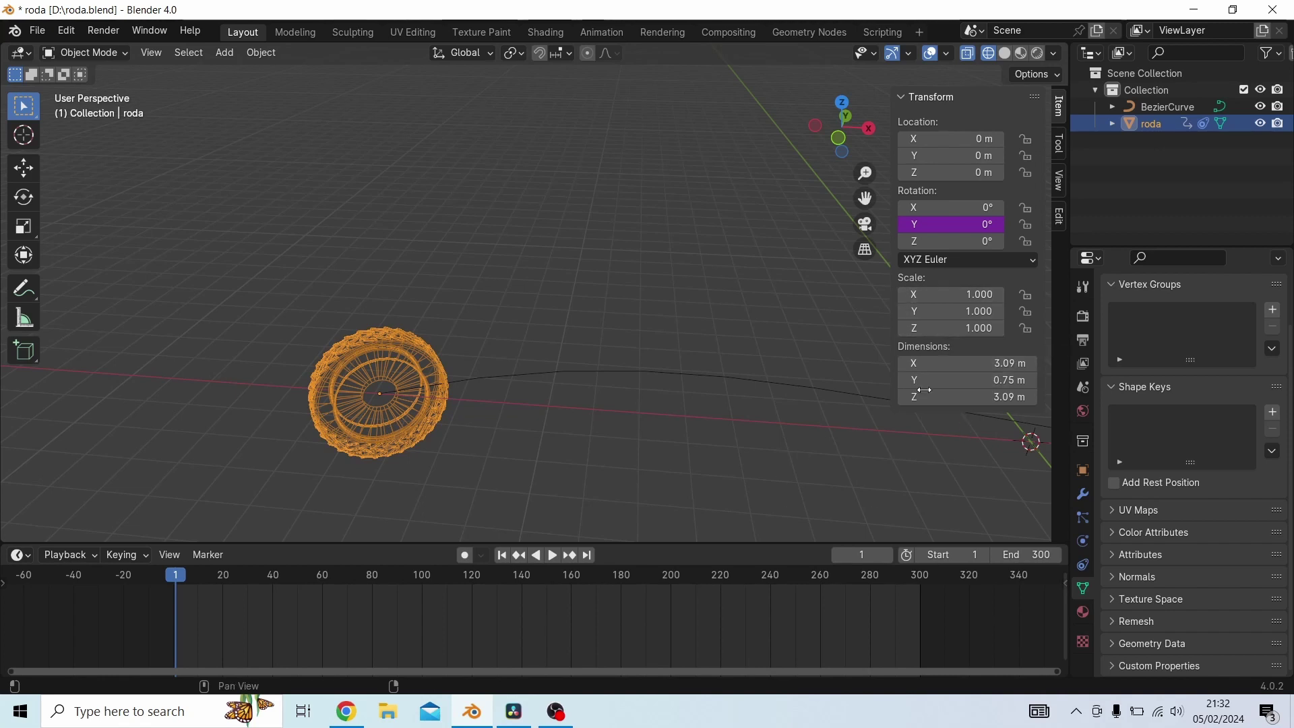
middle_click_drag(590, 462, 626, 393, "shift")
scroll(547, 367, "up", 2)
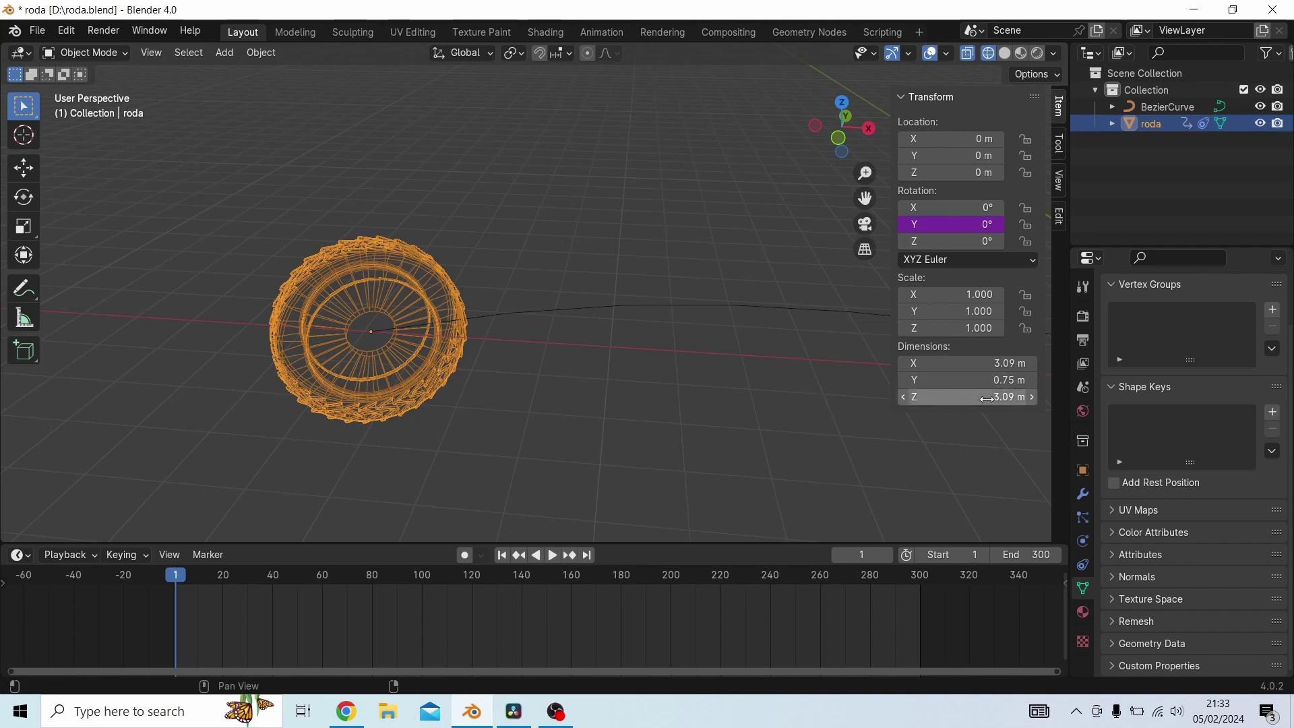
middle_click_drag(546, 362, 505, 403)
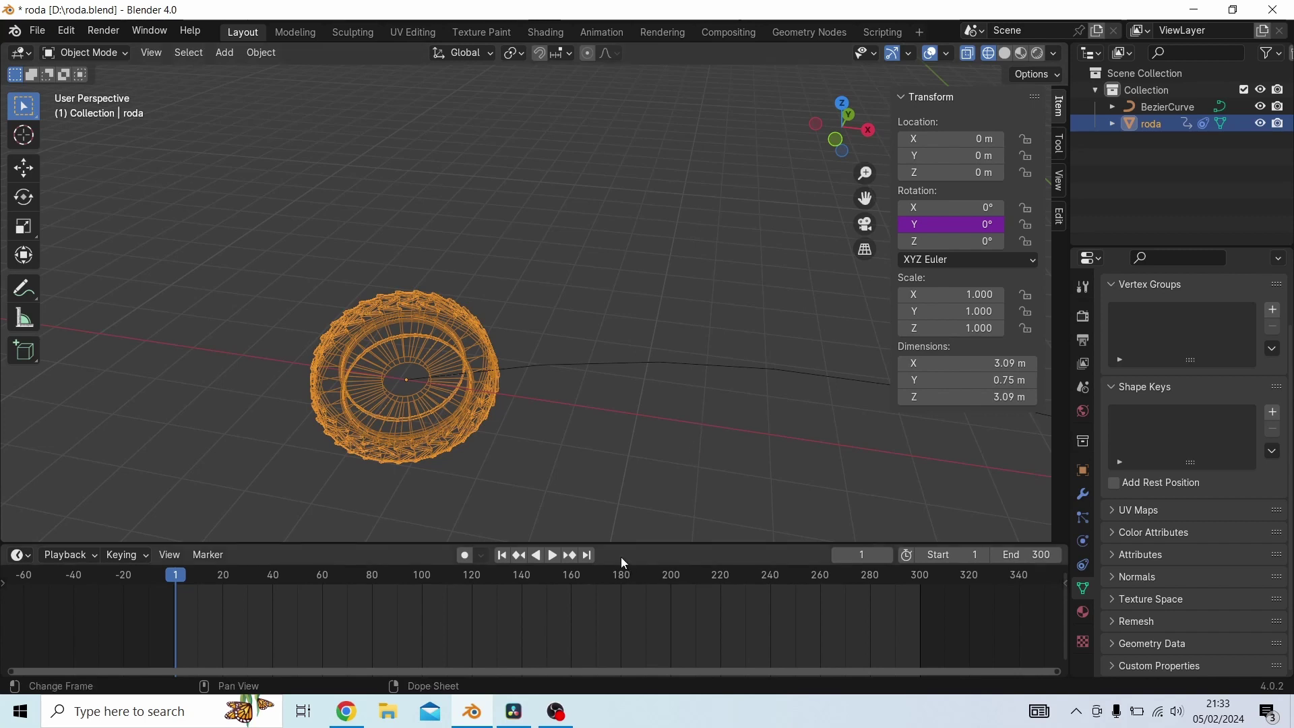
Switch to Chrome and look over the circle area and circumference calculator page on calculat.org
left_click(346, 712)
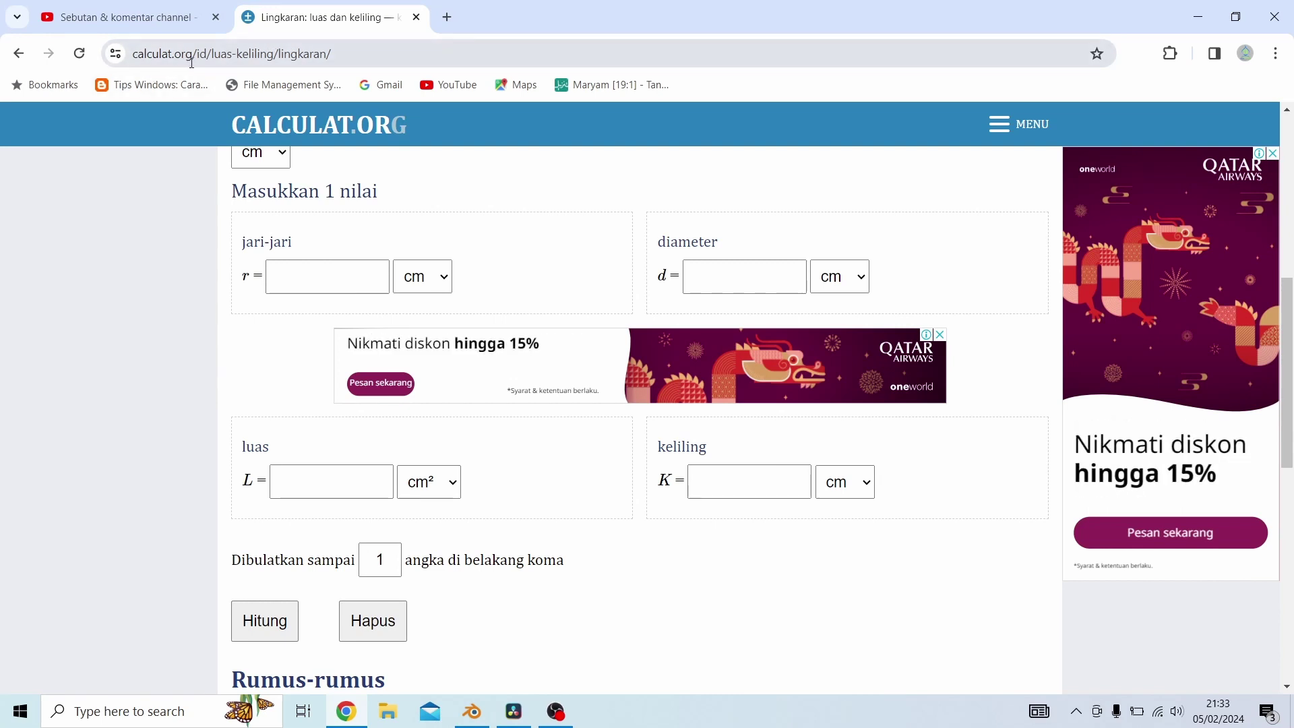
scroll(593, 354, "up", 1)
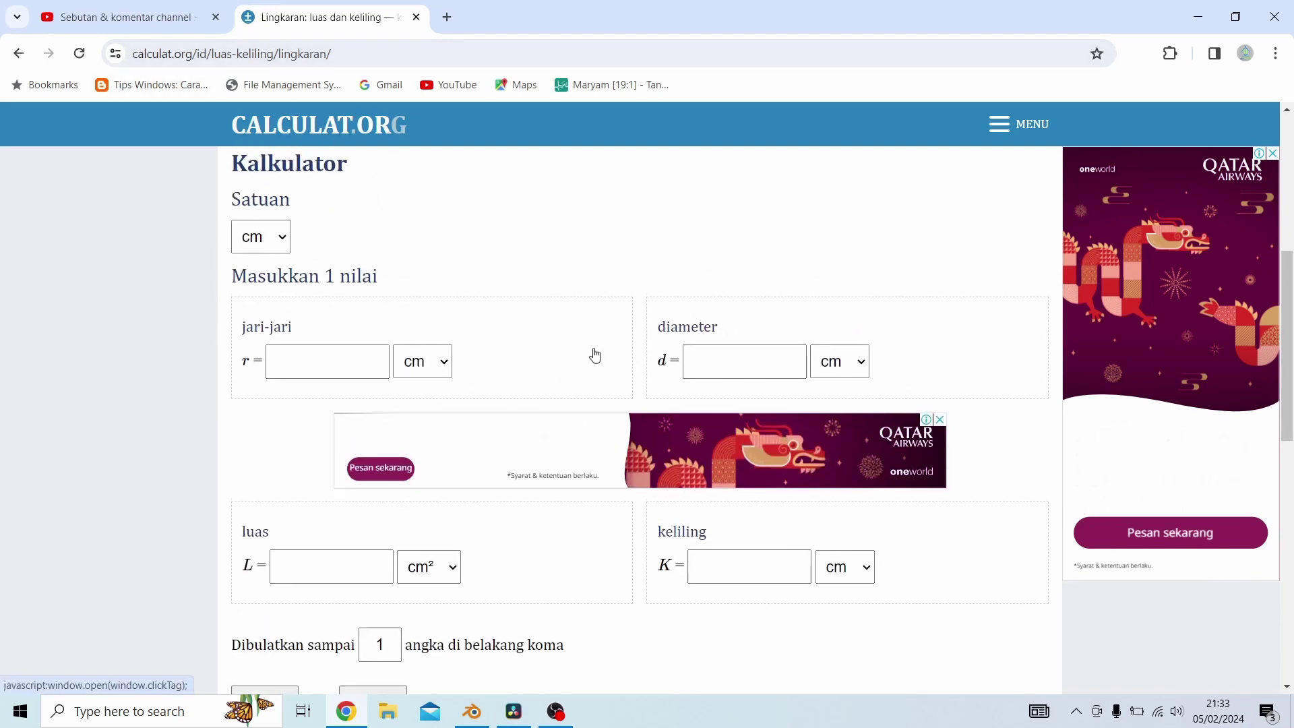
scroll(593, 354, "up", 1)
scroll(470, 366, "down", 2)
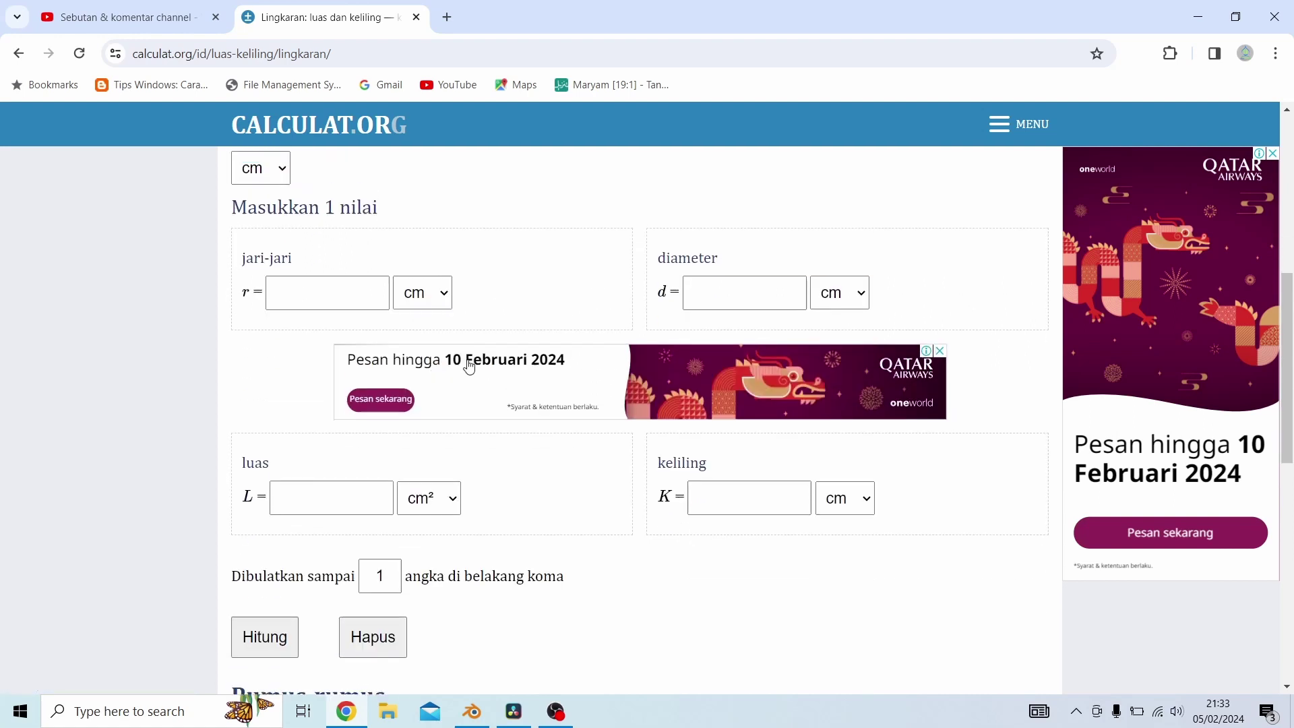
scroll(470, 366, "up", 6)
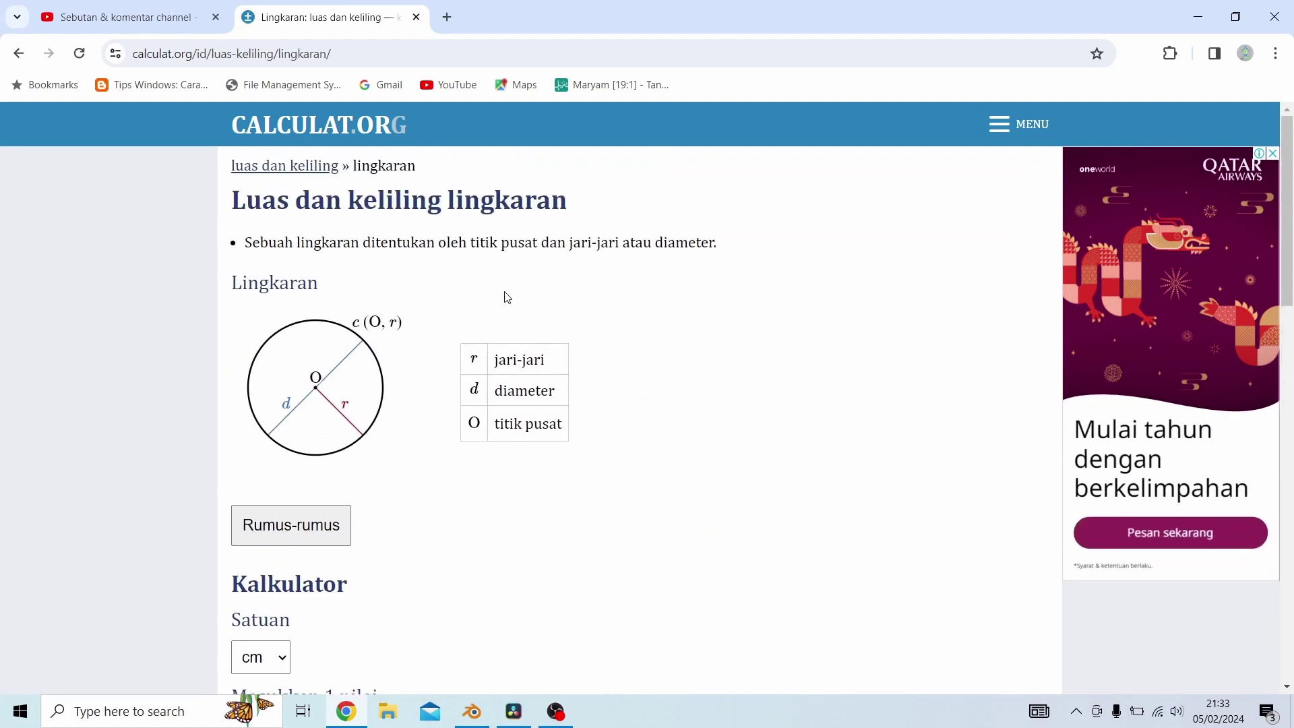
Calculate the circle's circumference for a diameter of 3,1 cm in the online calculator
scroll(372, 402, "down", 3)
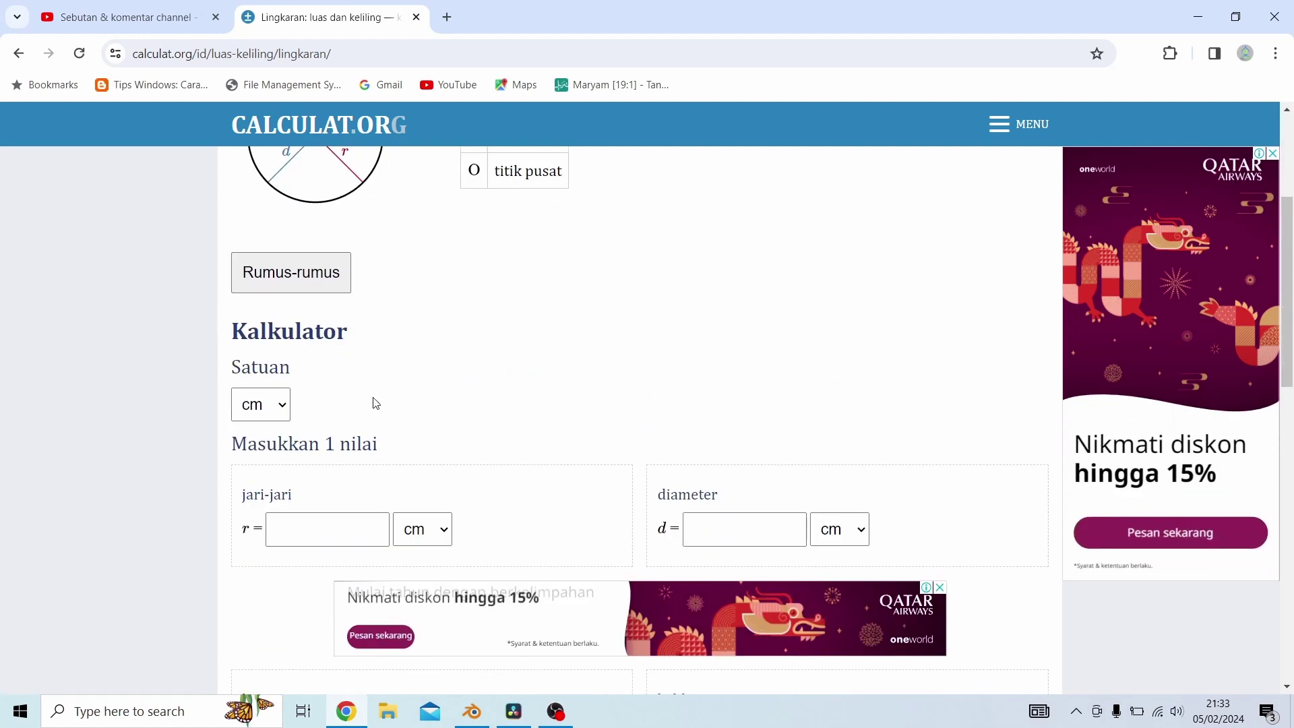
scroll(470, 409, "down", 2)
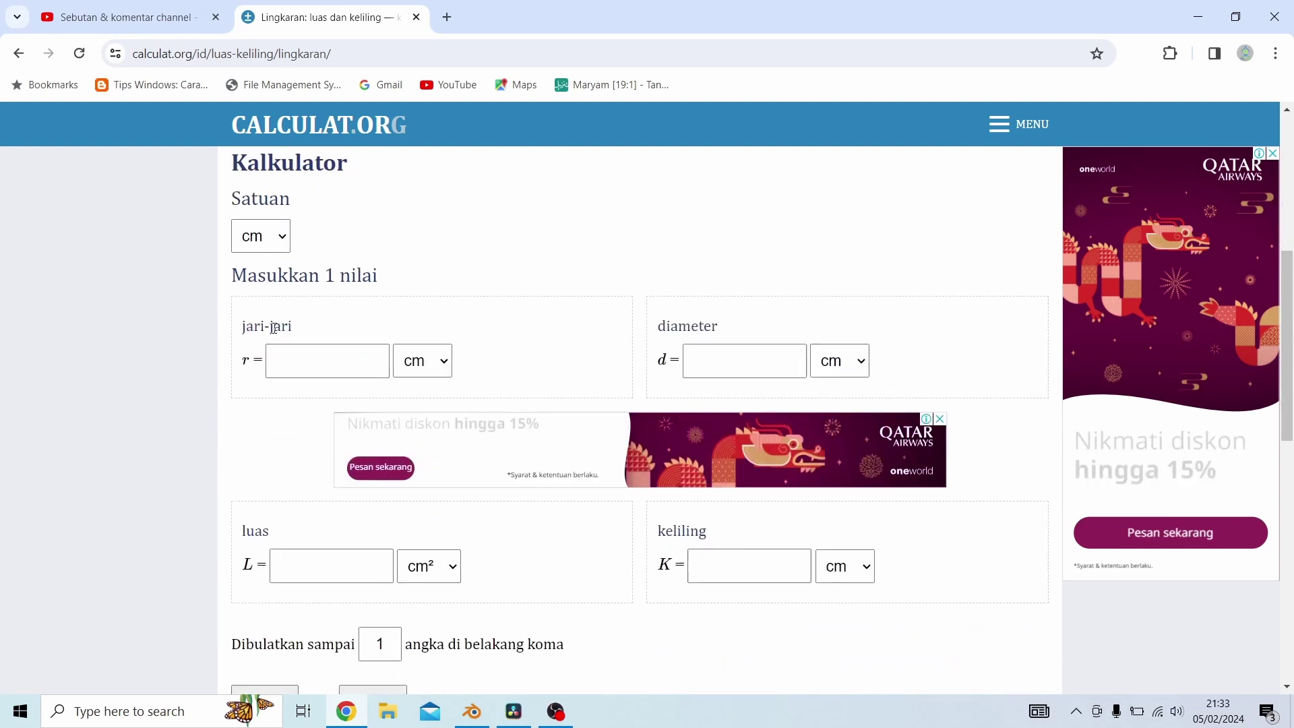
left_click(738, 358)
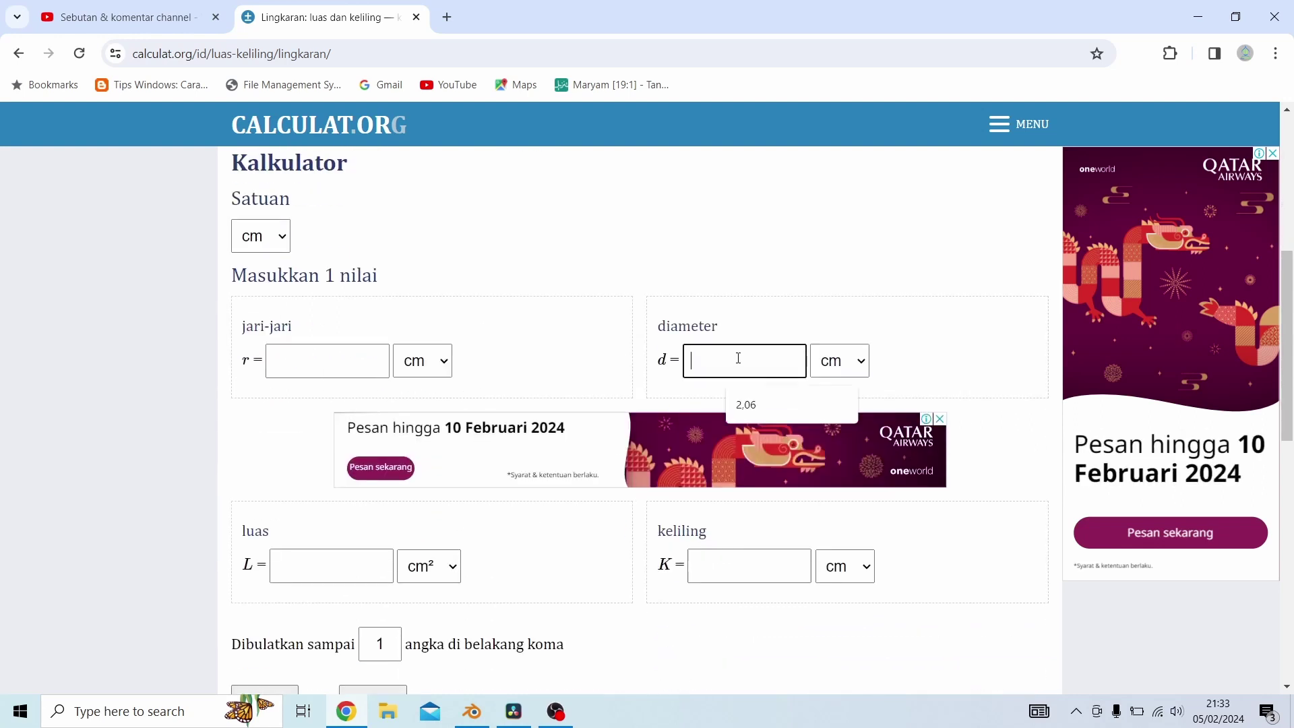
type("3")
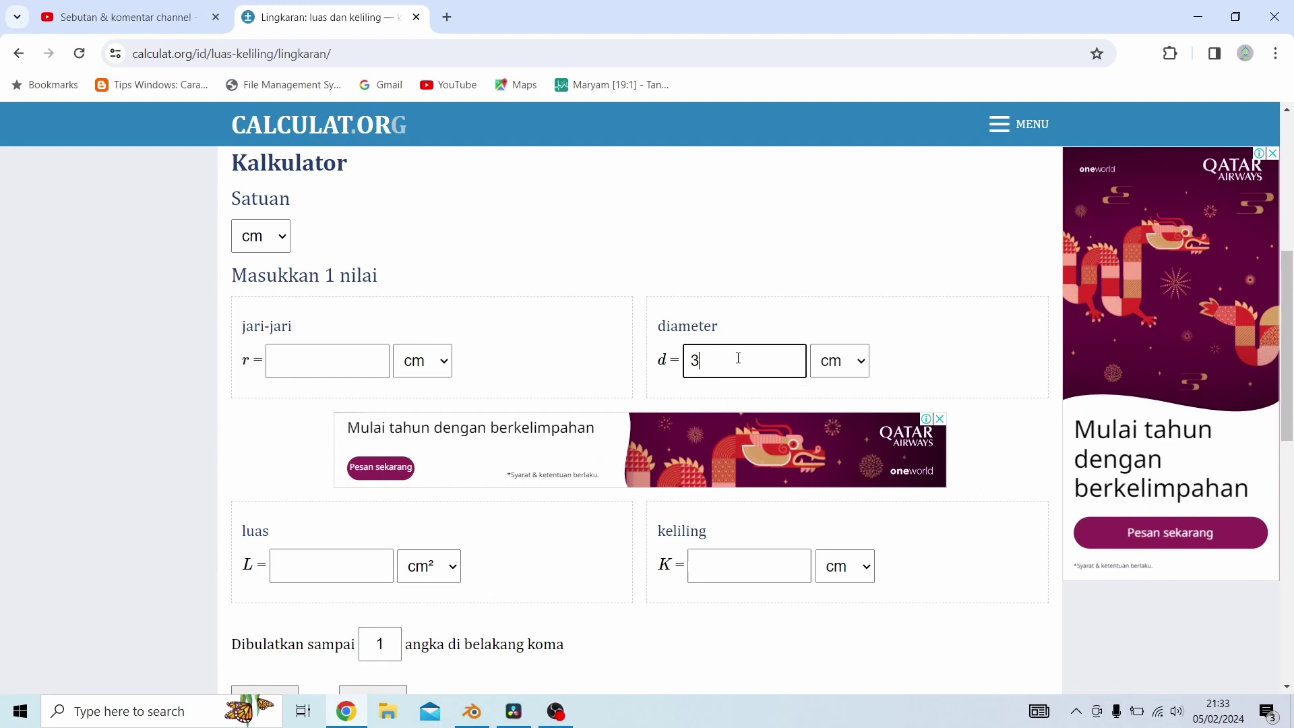
type(",1")
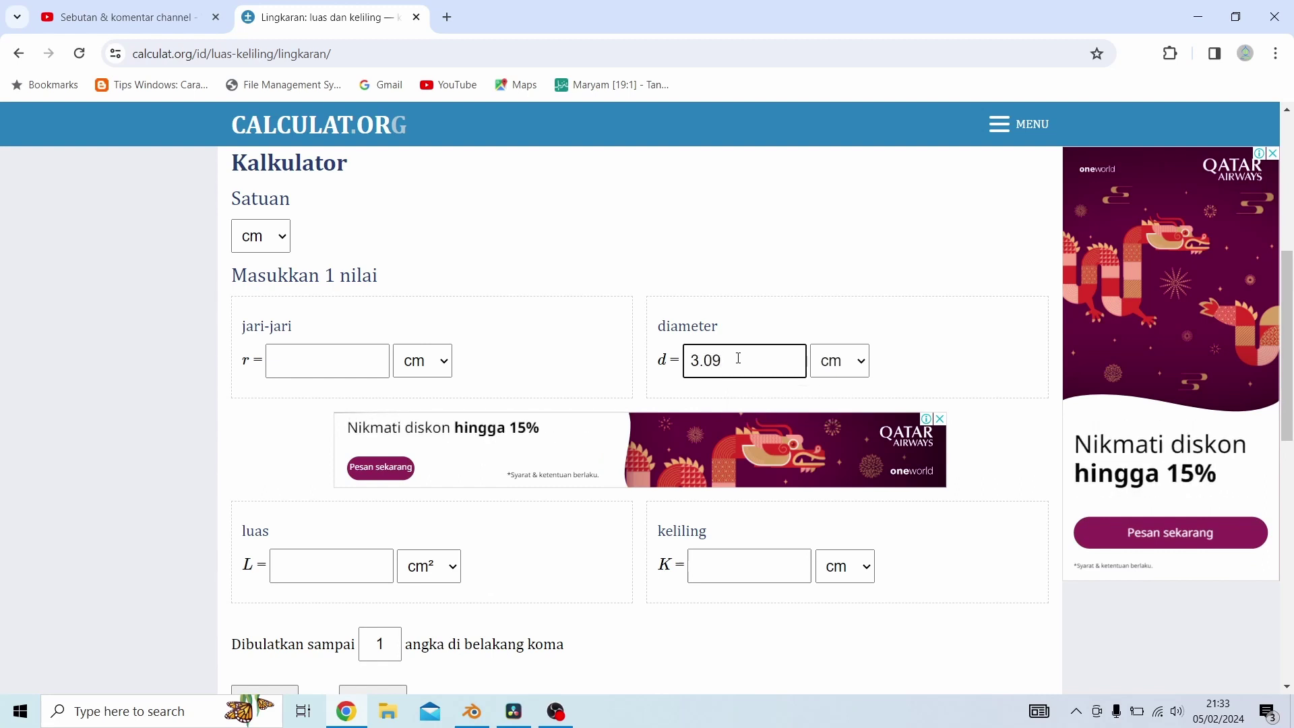
scroll(711, 610, "down", 3)
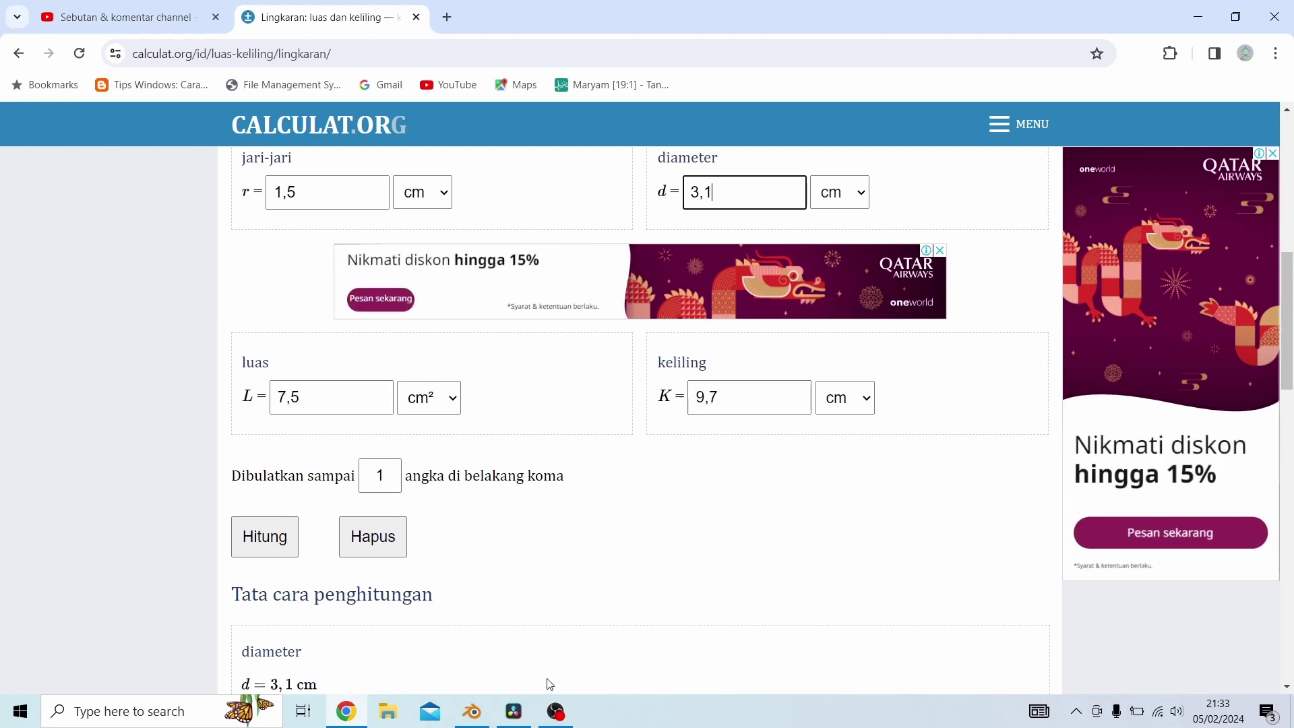
Switch back to Blender, set the roda wheel's Y rotation driver expression to eval_time*9.7, and update its dependencies
left_click(472, 711)
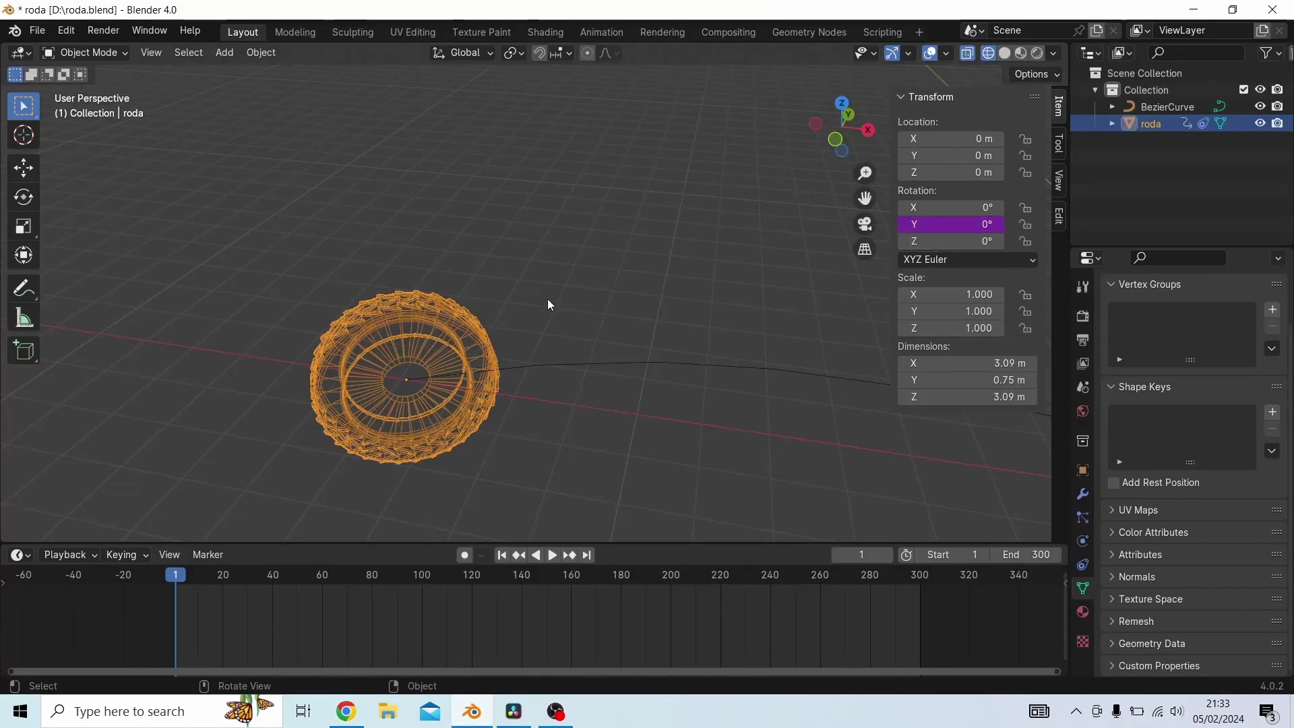
right_click(957, 226)
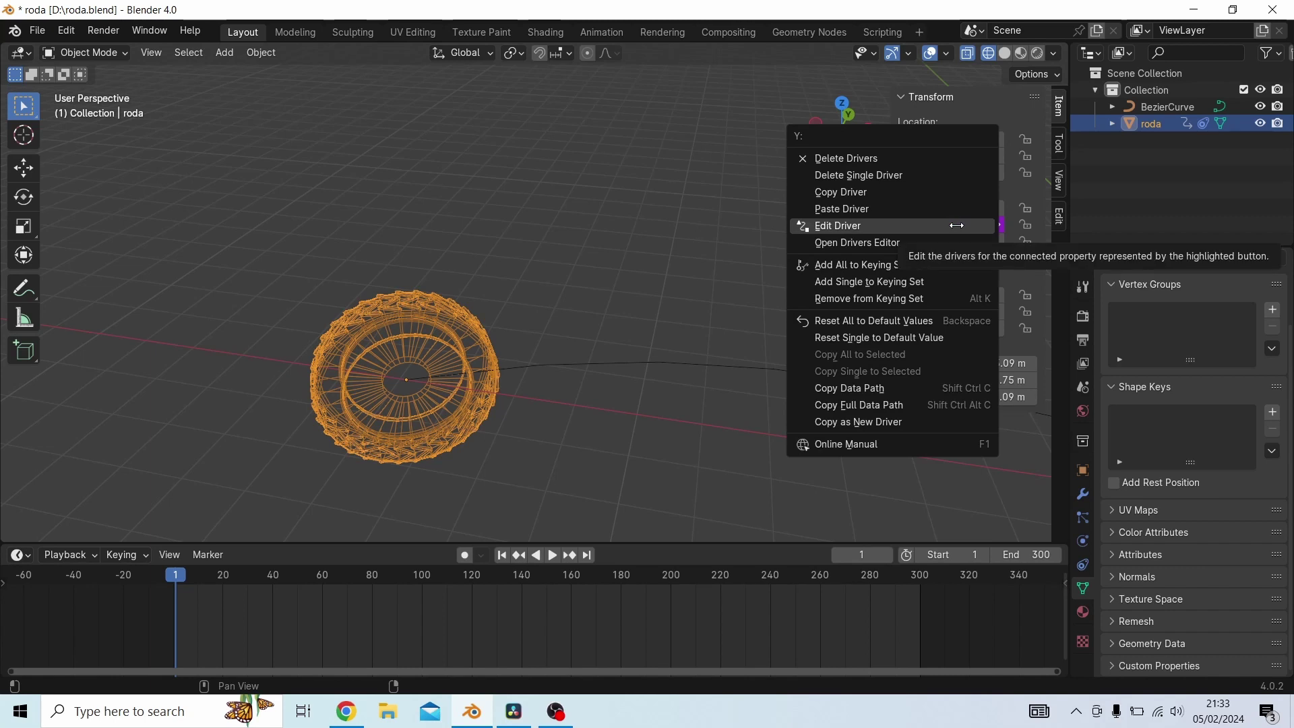
left_click(828, 227)
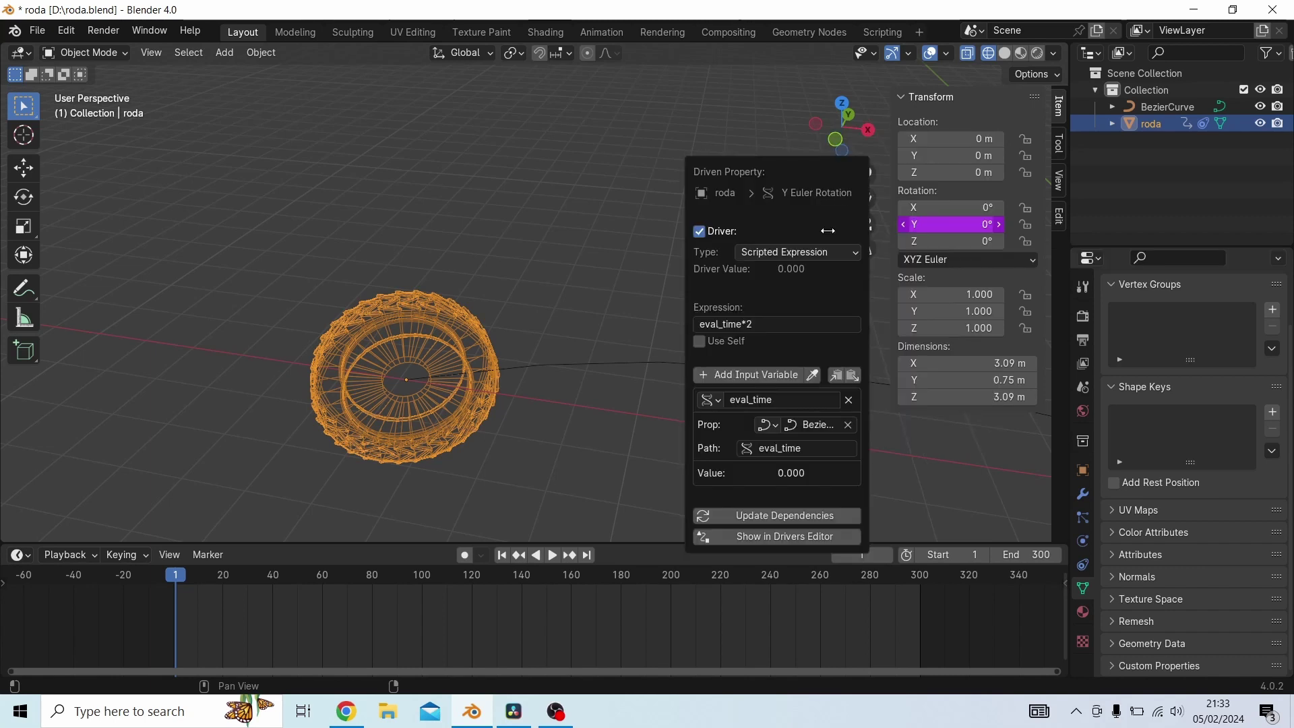
left_click(764, 326)
key("BackSpace")
type("9.7")
left_click(766, 515)
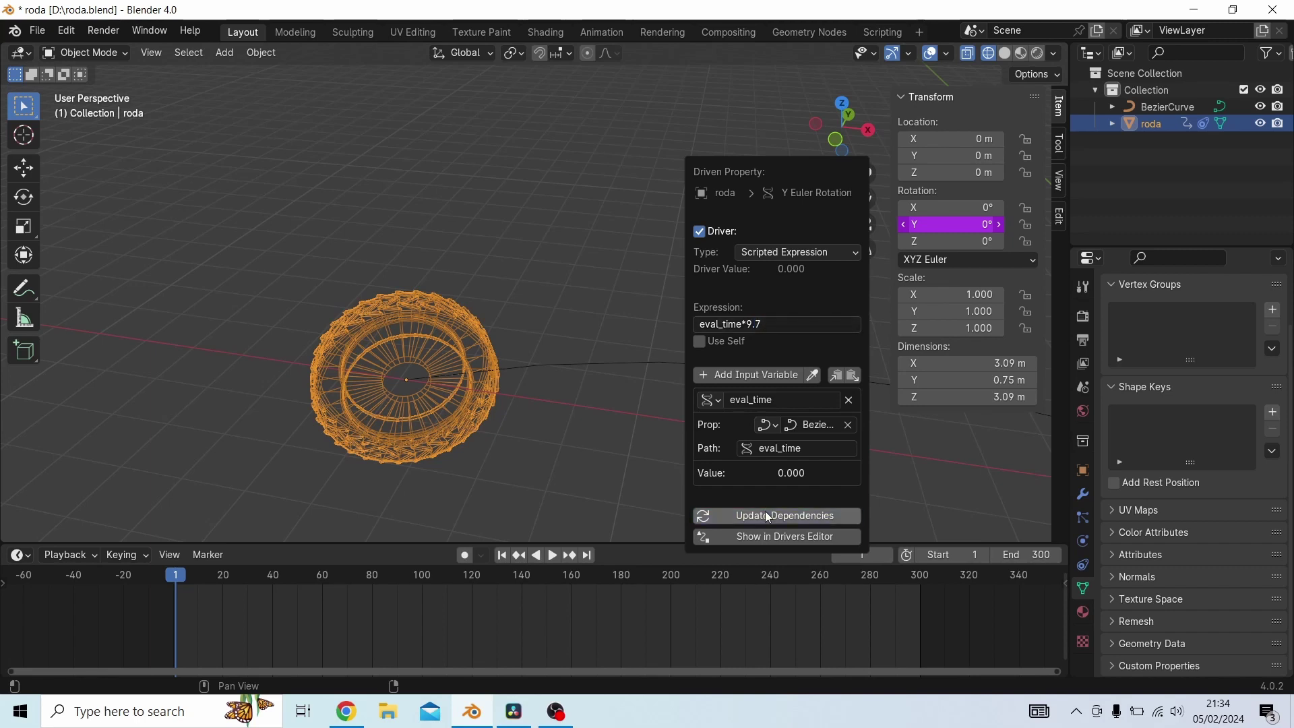
Play the animation with the edited driver to check the wheel's rolling, and return to frame 1
key("space")
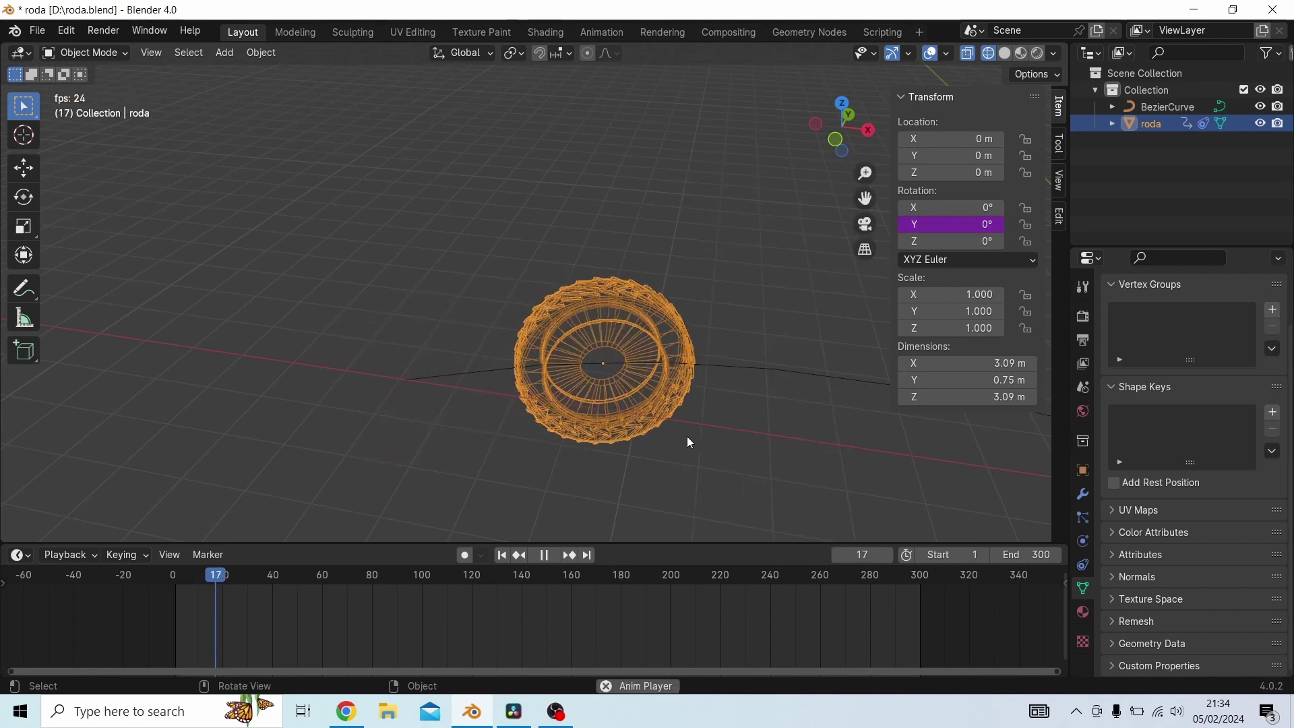
scroll(585, 378, "down", 4)
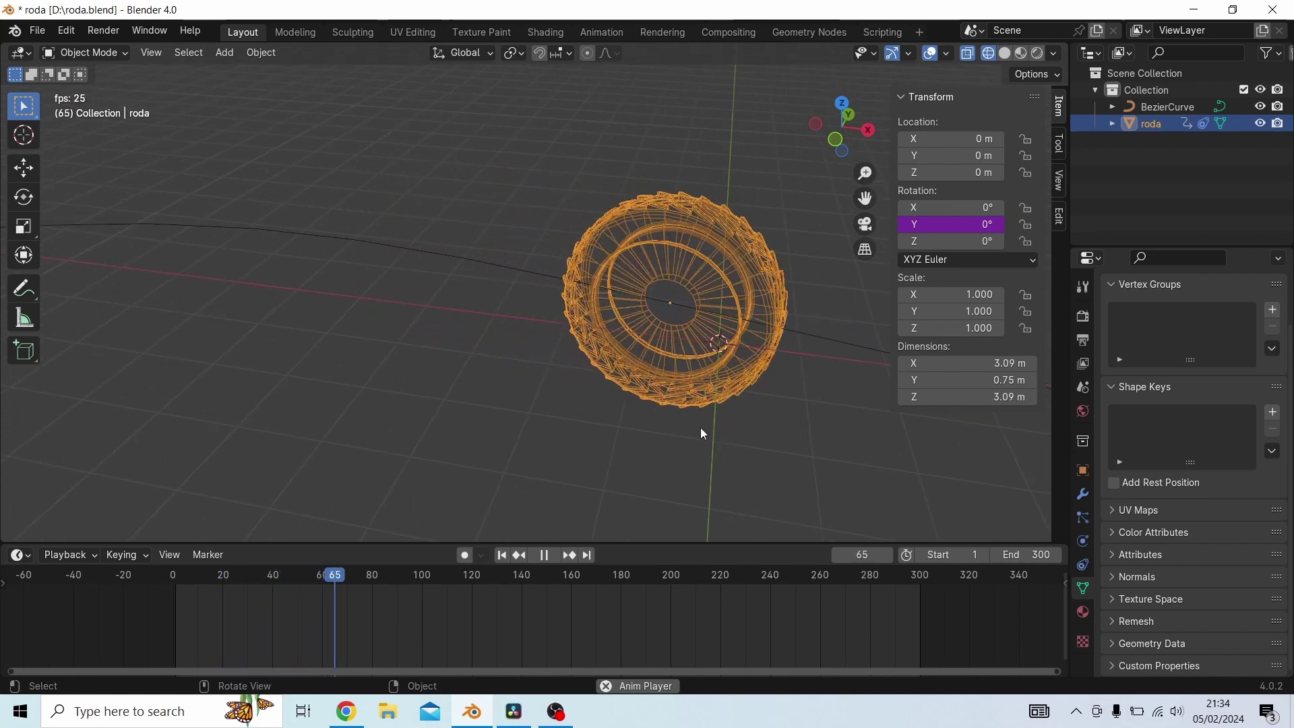
mouse_move(681, 411)
middle_mouse_down("shift")
mouse_move(460, 418)
mouse_move(685, 430)
middle_mouse_up("shift")
left_click(544, 554)
left_click(501, 555)
Examine the wheel's rotation frame by frame from frame 1 to frame 18 in a close front view
key("KP_1")
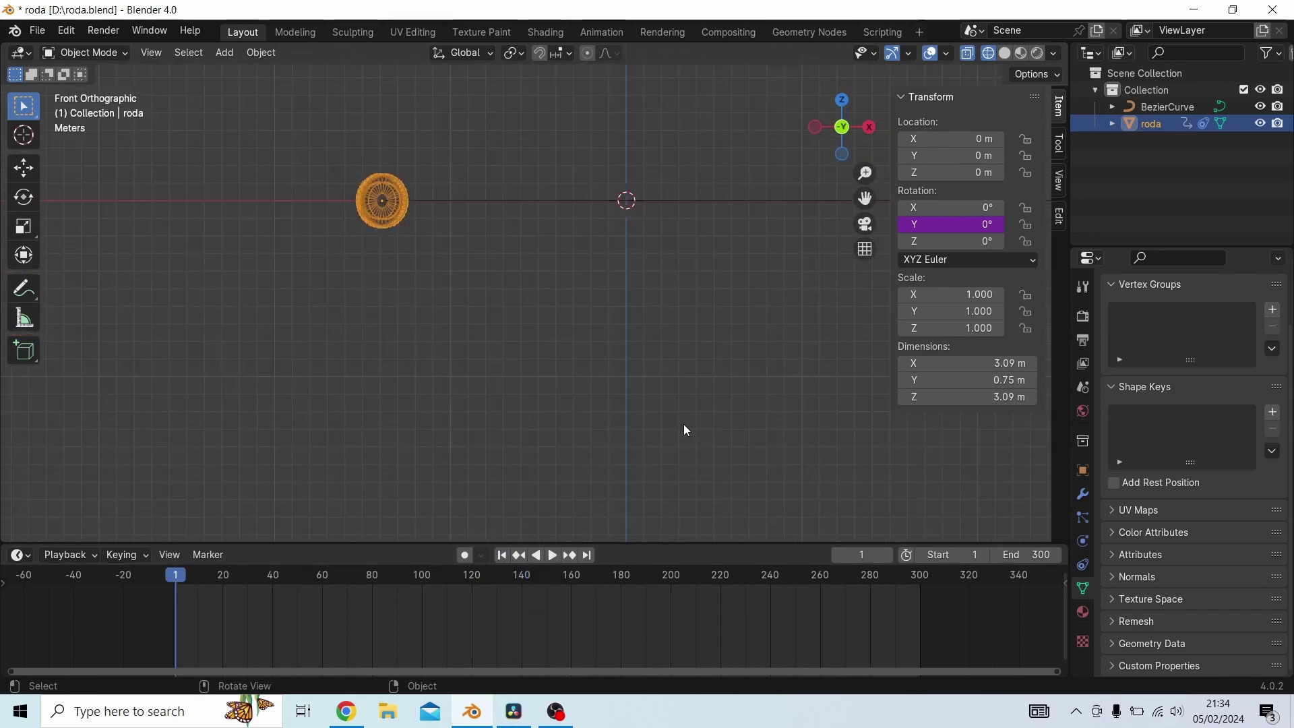
scroll(527, 428, "up", 4)
scroll(548, 447, "up", 5)
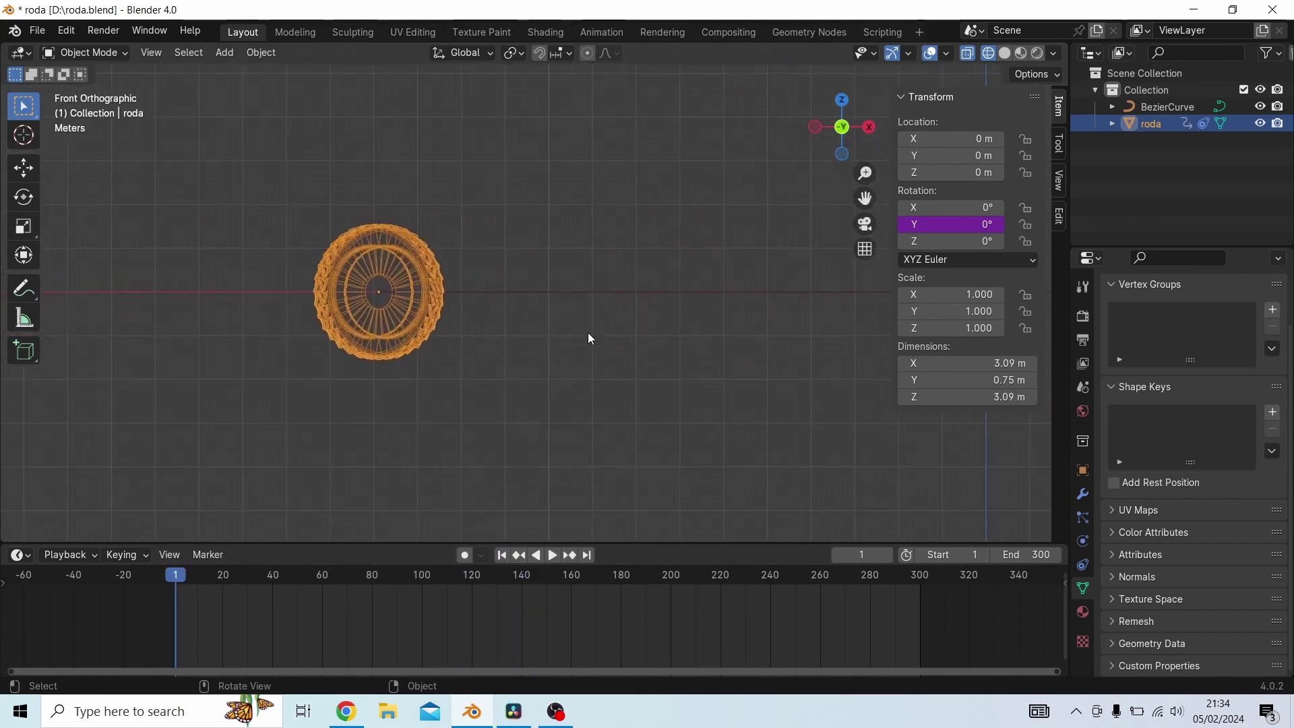
middle_click_drag(459, 391, 578, 353, "shift")
scroll(575, 346, "up", 2)
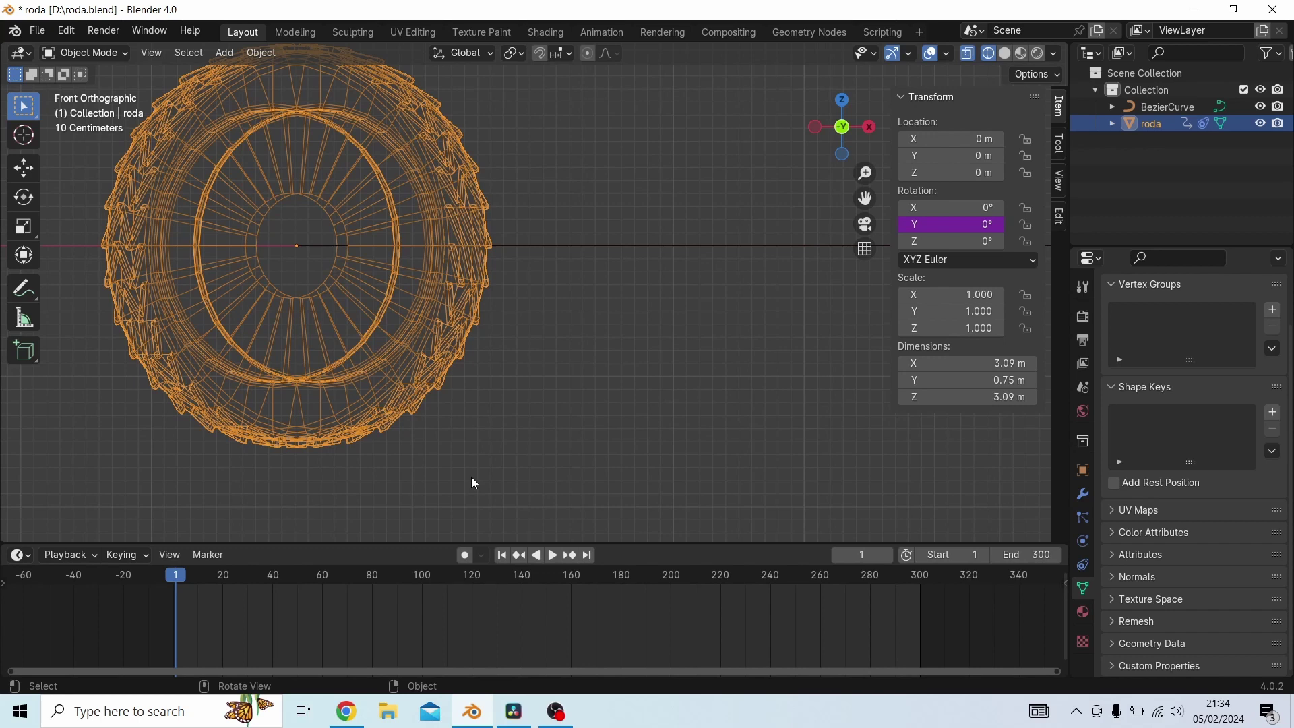
key("Right")
key("Right")
key("Right")
key("Right")
key("Right")
key("Right")
key("Right")
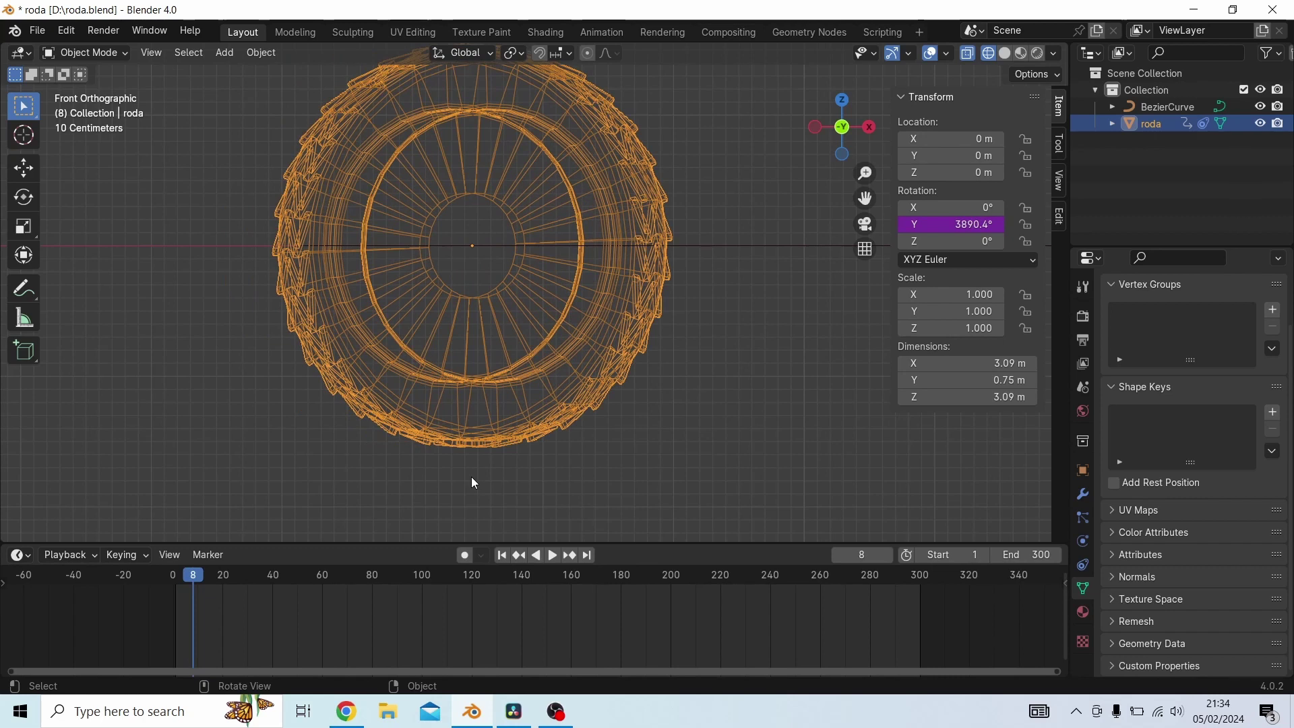
key("Right")
key("Right")
key("Right")
key("Right")
key("Right")
key("Right")
key("Right")
key("Right")
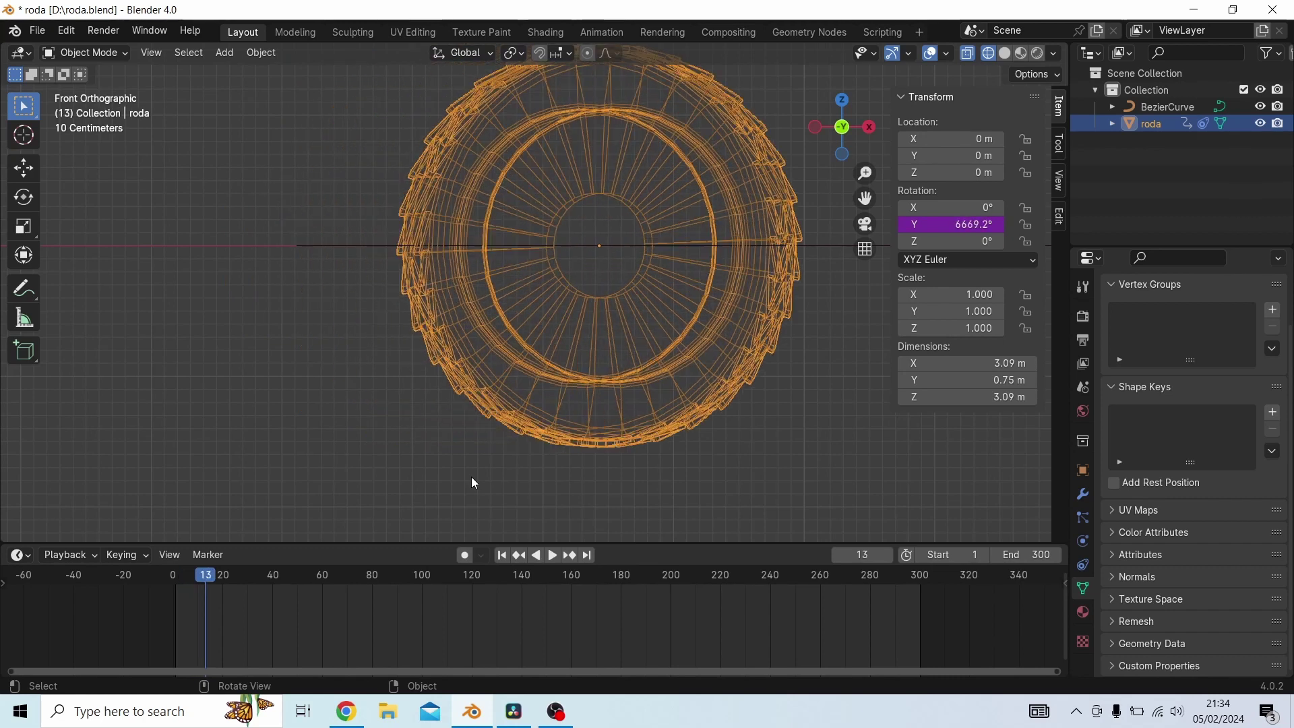
key("Right")
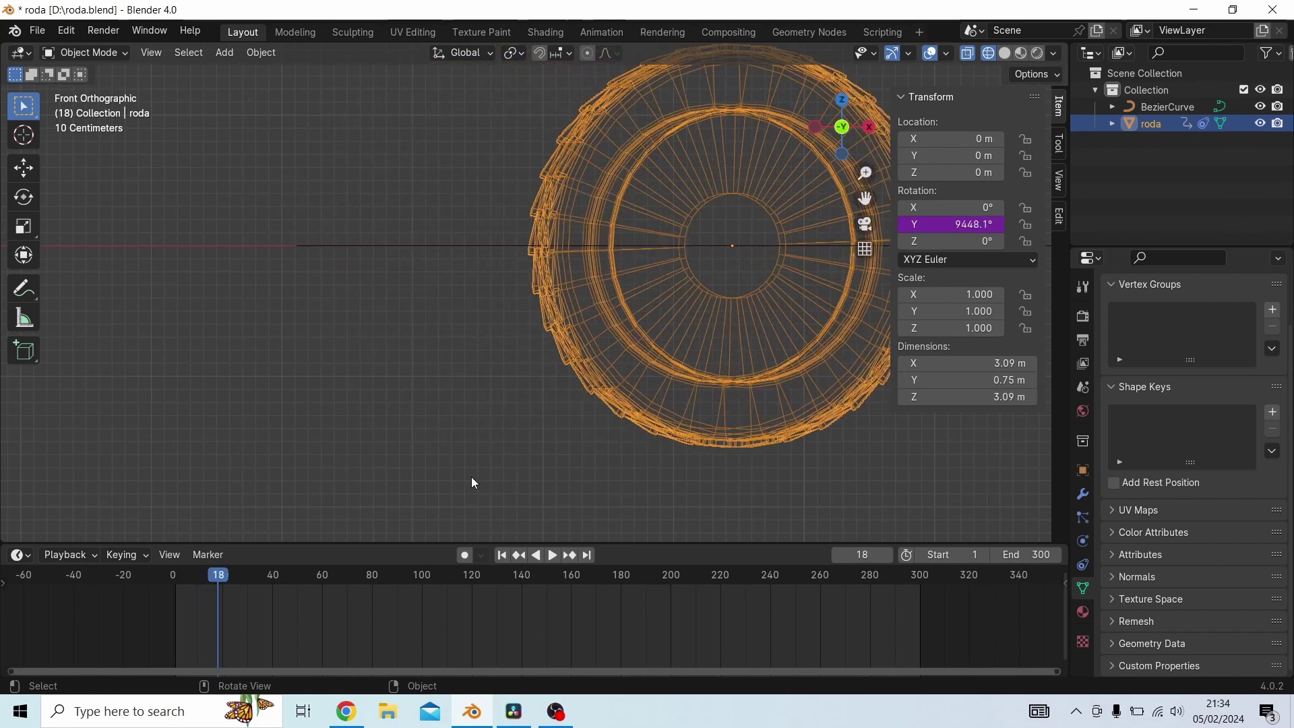
key("Right")
Inspect the wheel's lower tread closely between frames 19 and 22, and return to frame 19
scroll(521, 436, "up", 3)
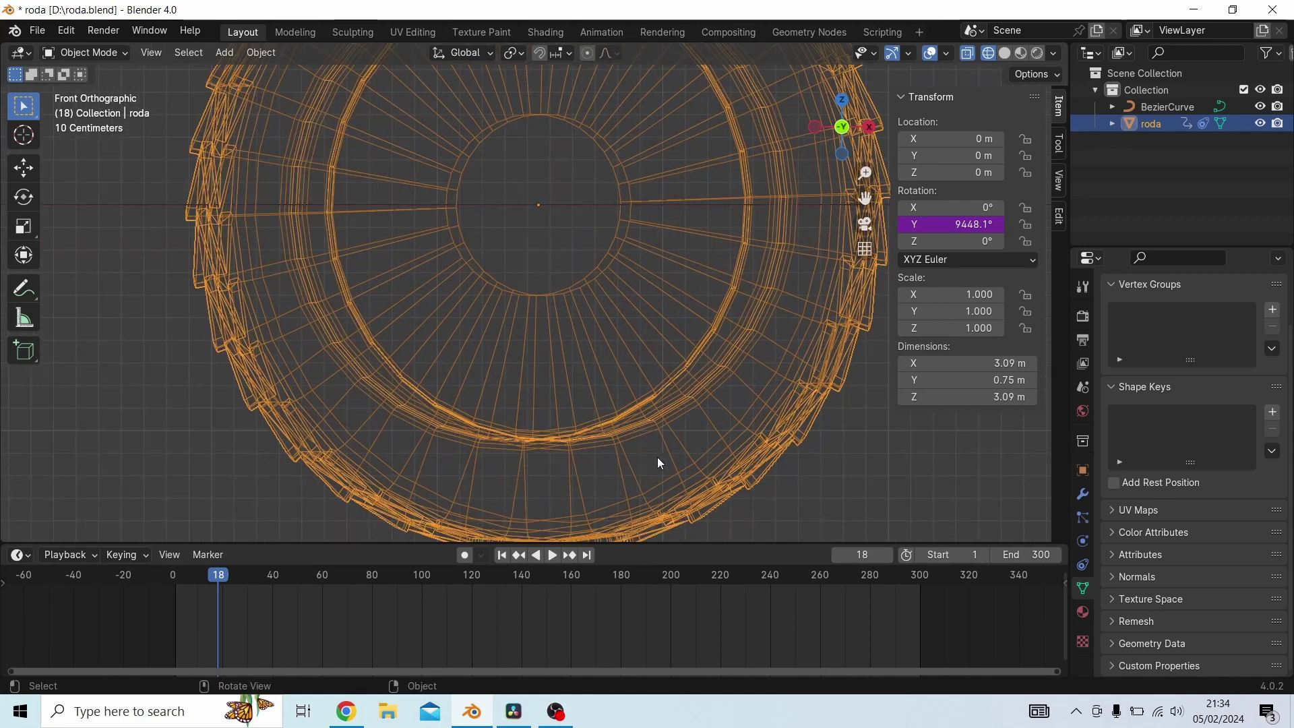
middle_click_drag(657, 457, 506, 341, "shift")
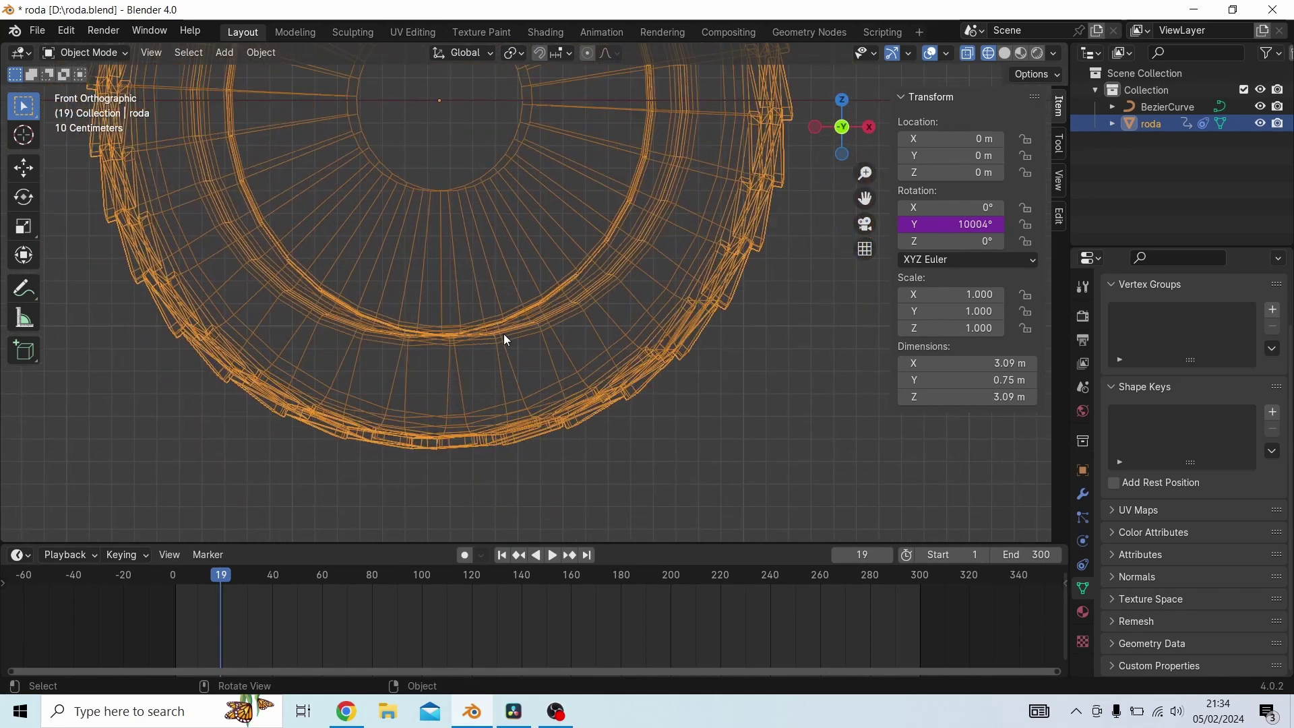
key("Right")
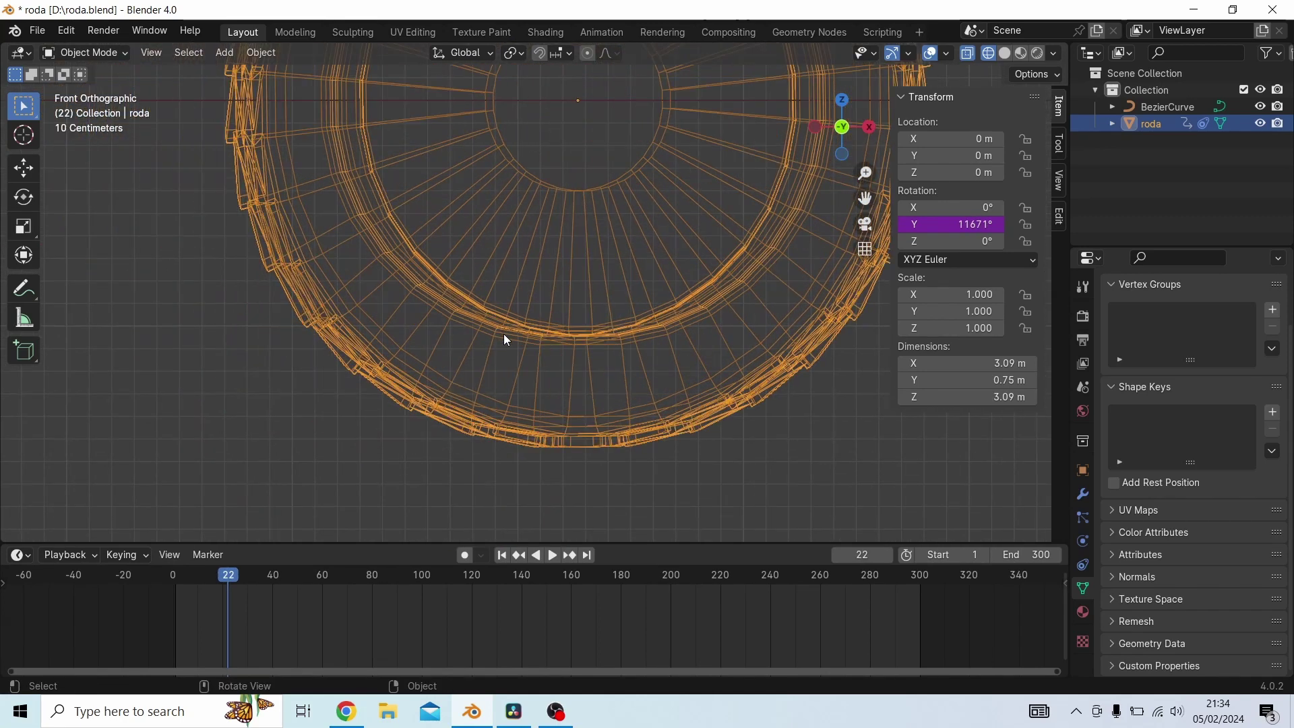
key("Left")
key("Left")
key("Left")
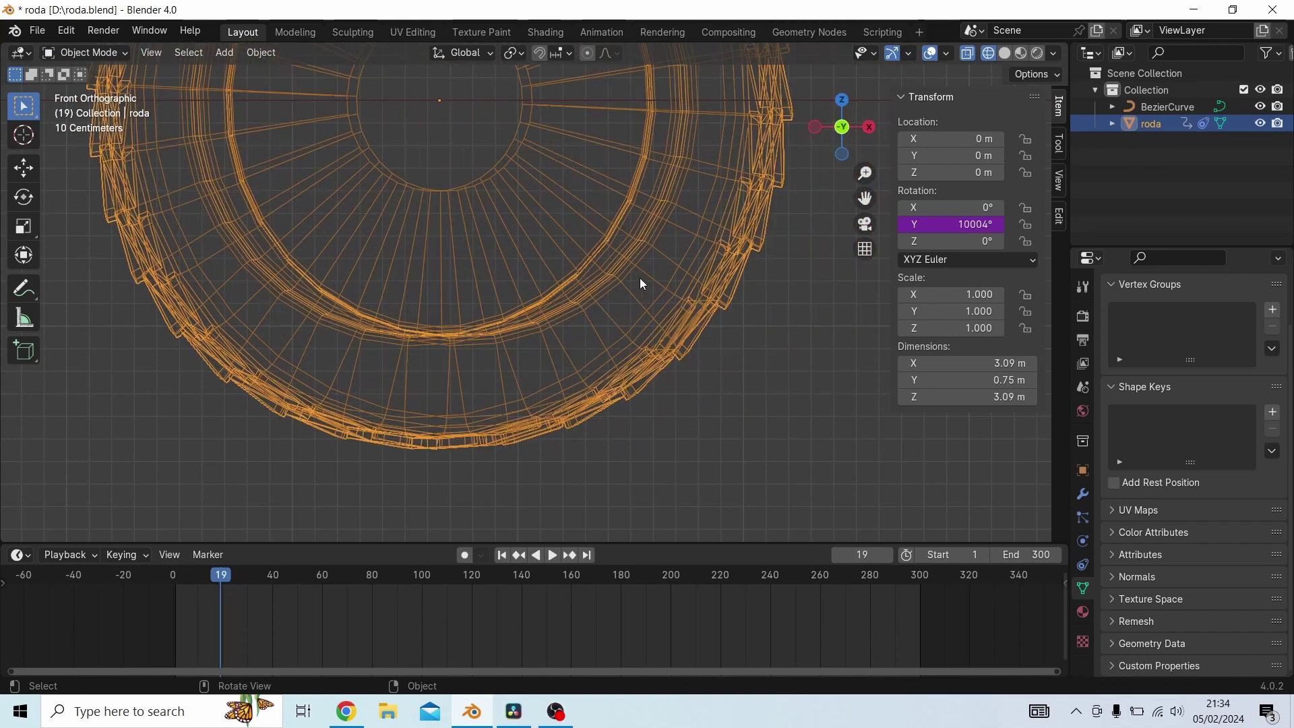
Display the wheel in solid shading and compare its tread positions between frames 19 and 22, ending on frame 22
left_click(1003, 52)
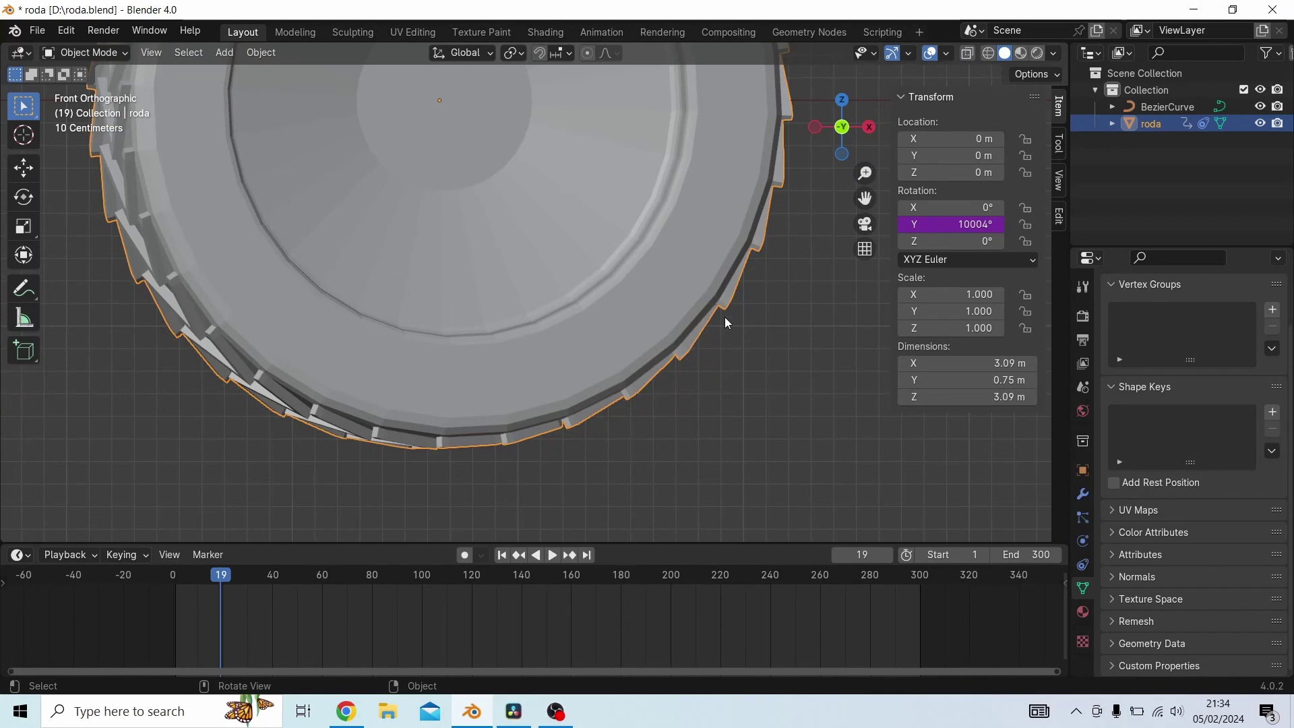
key("Right")
key("Right")
key("Right")
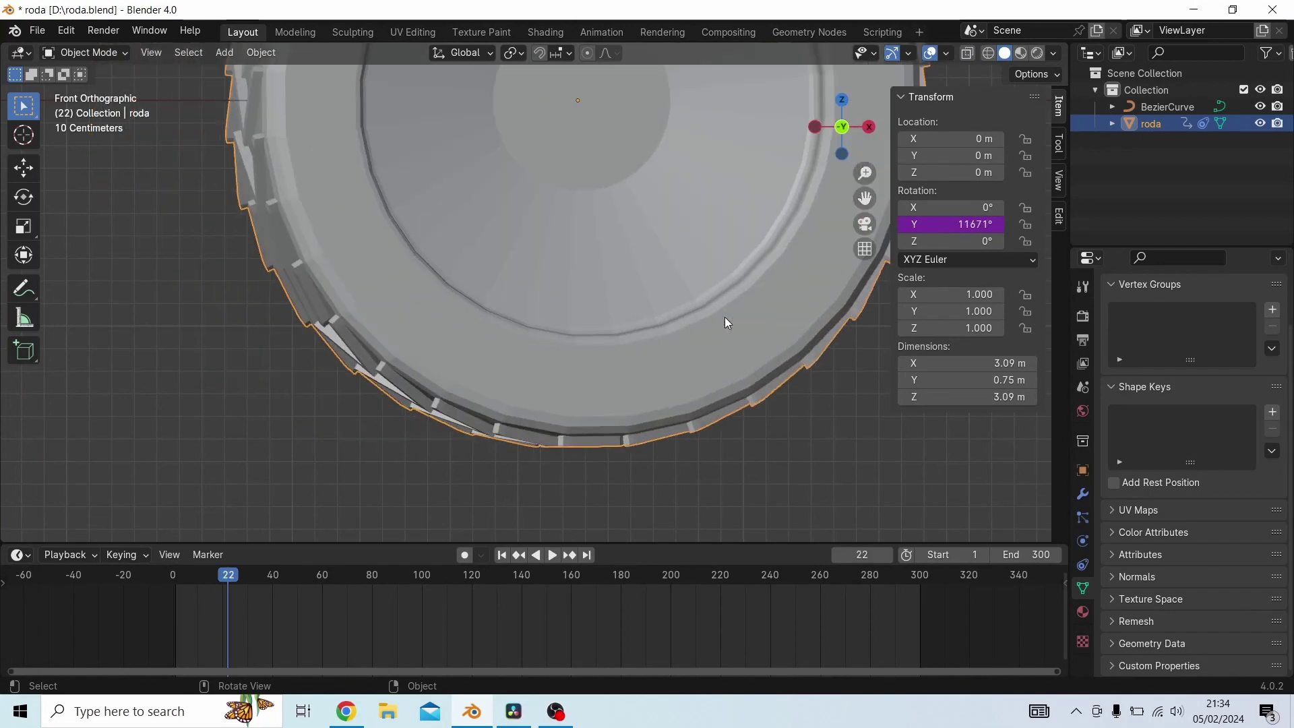
key("Right")
key("Left")
key("Left")
key("Left")
key("Left")
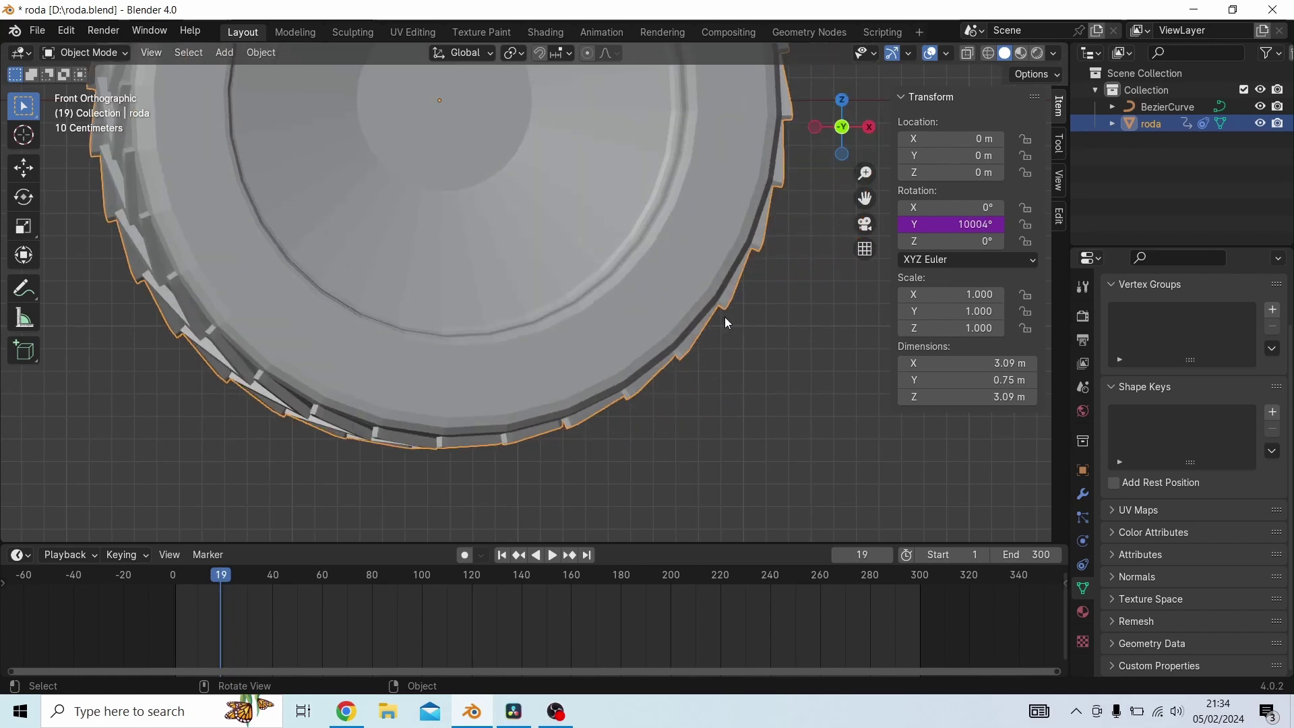
key("Right")
key("Right")
key("Right")
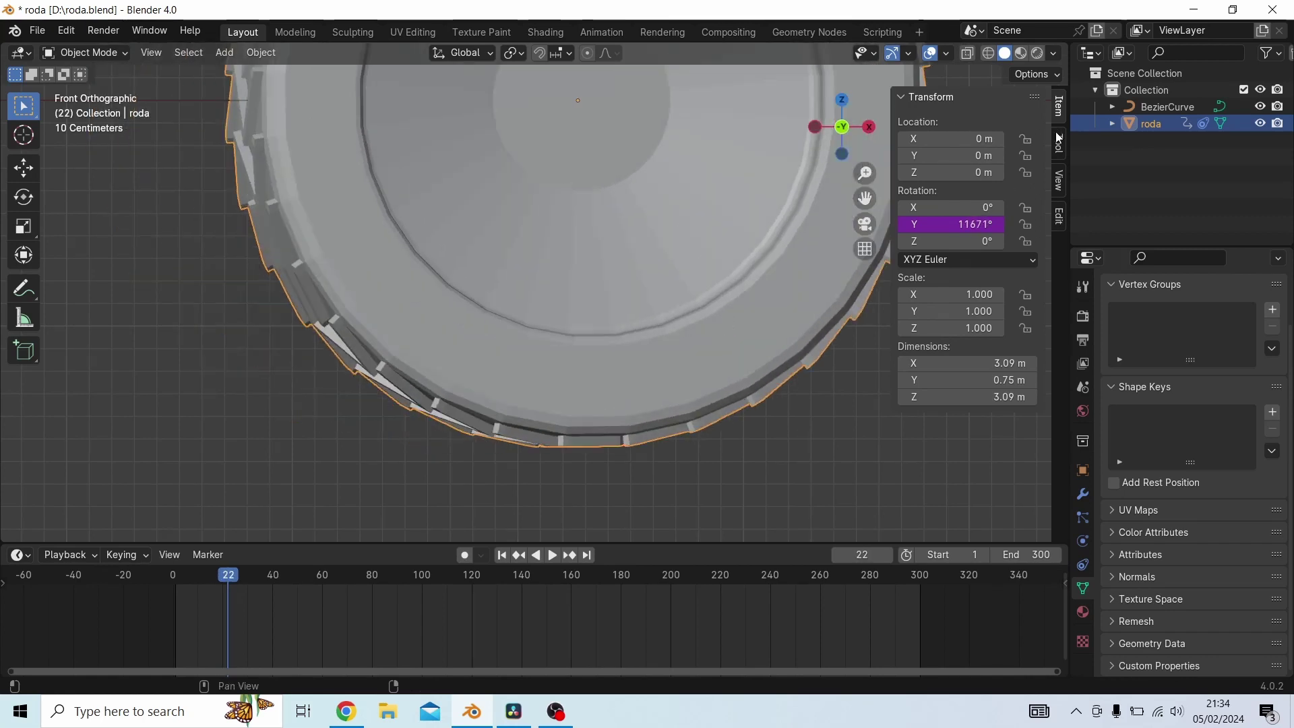
Refine the wheel's Y rotation driver expression to eval_time*9.72
right_click(944, 223)
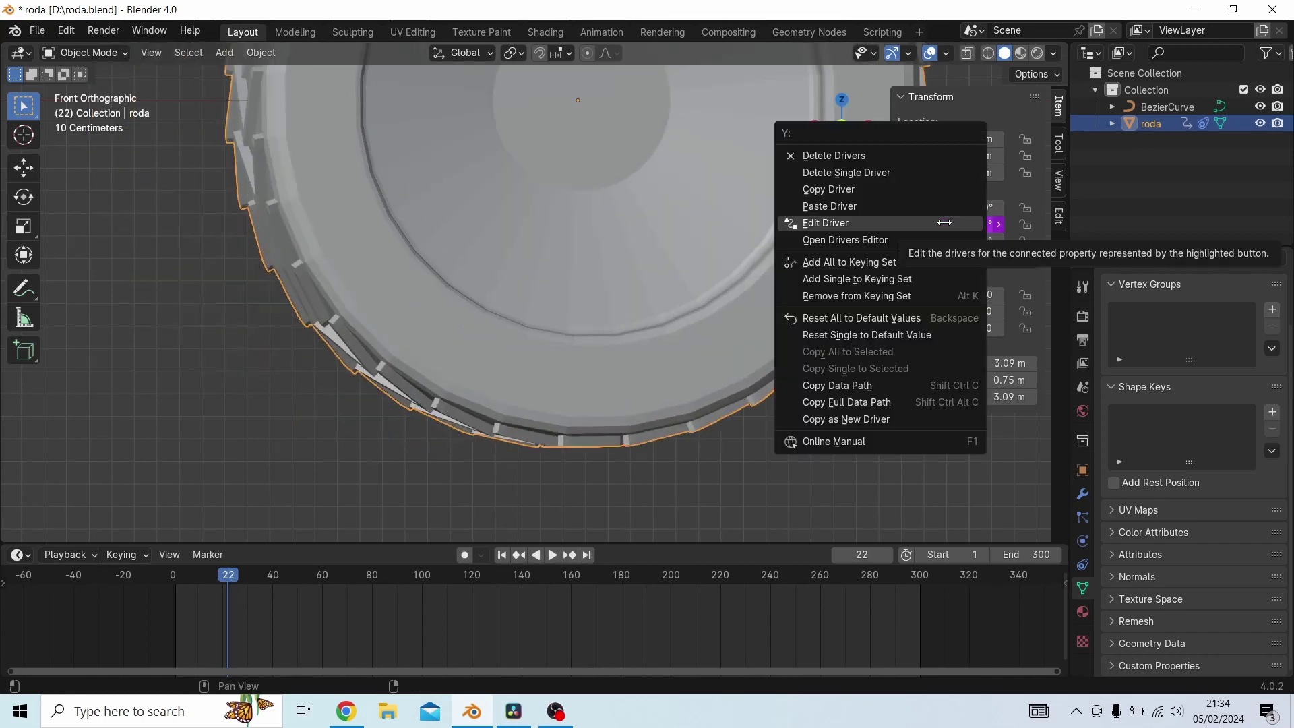
left_click(814, 223)
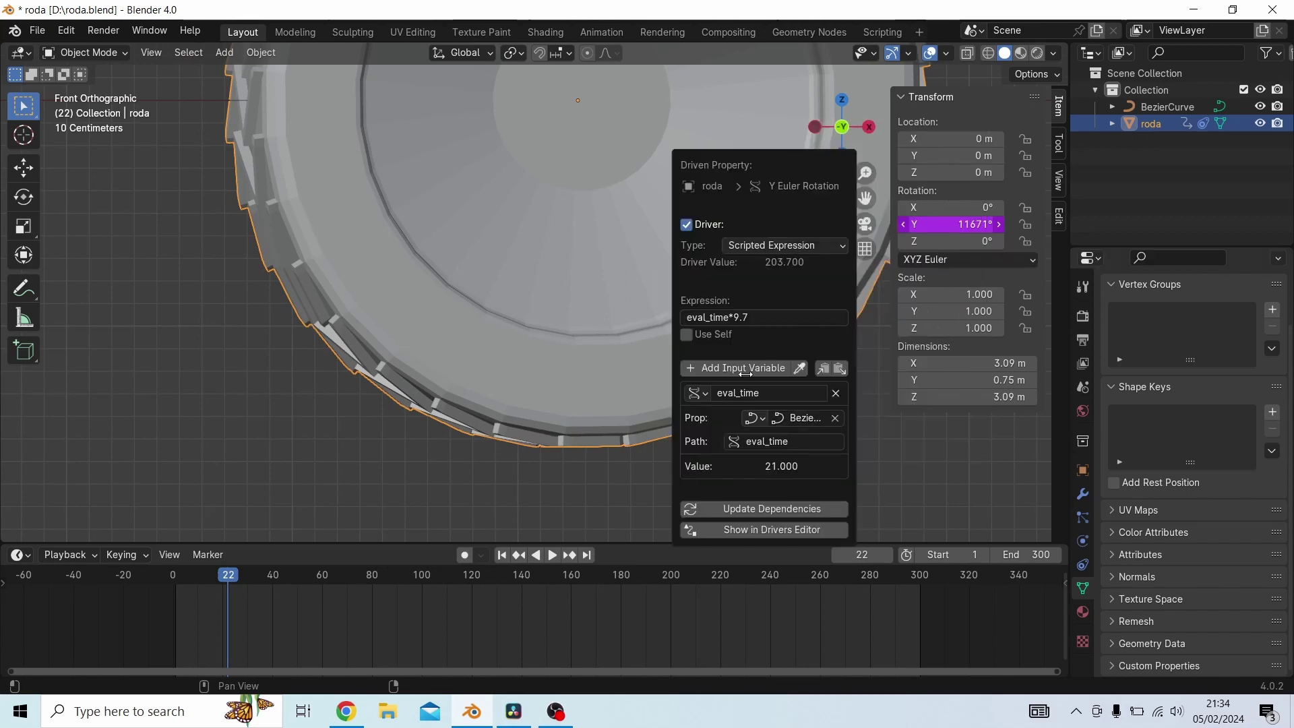
left_click(760, 317)
left_click(760, 315)
type("2")
key("Return")
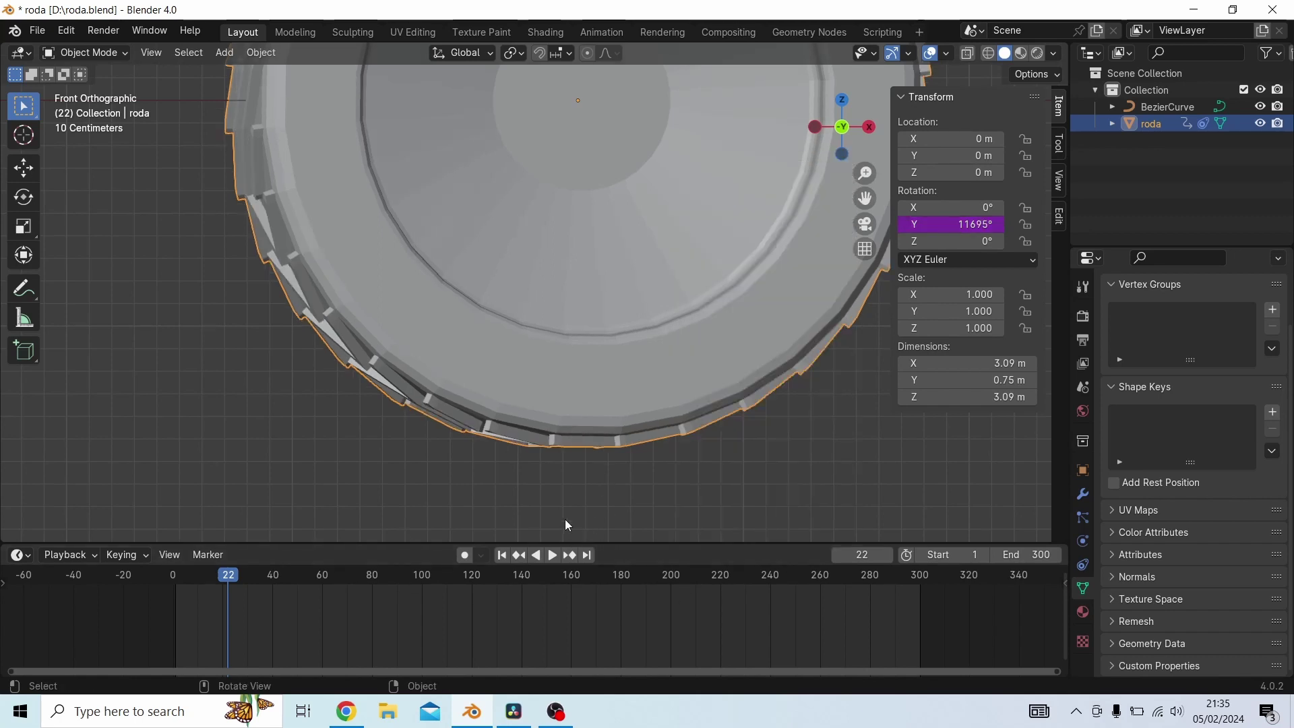
Step back and forth between frames 18 and 26 to check how the tread moves with the refined multiplier
key("Left")
key("Left")
key("Left")
key("Left")
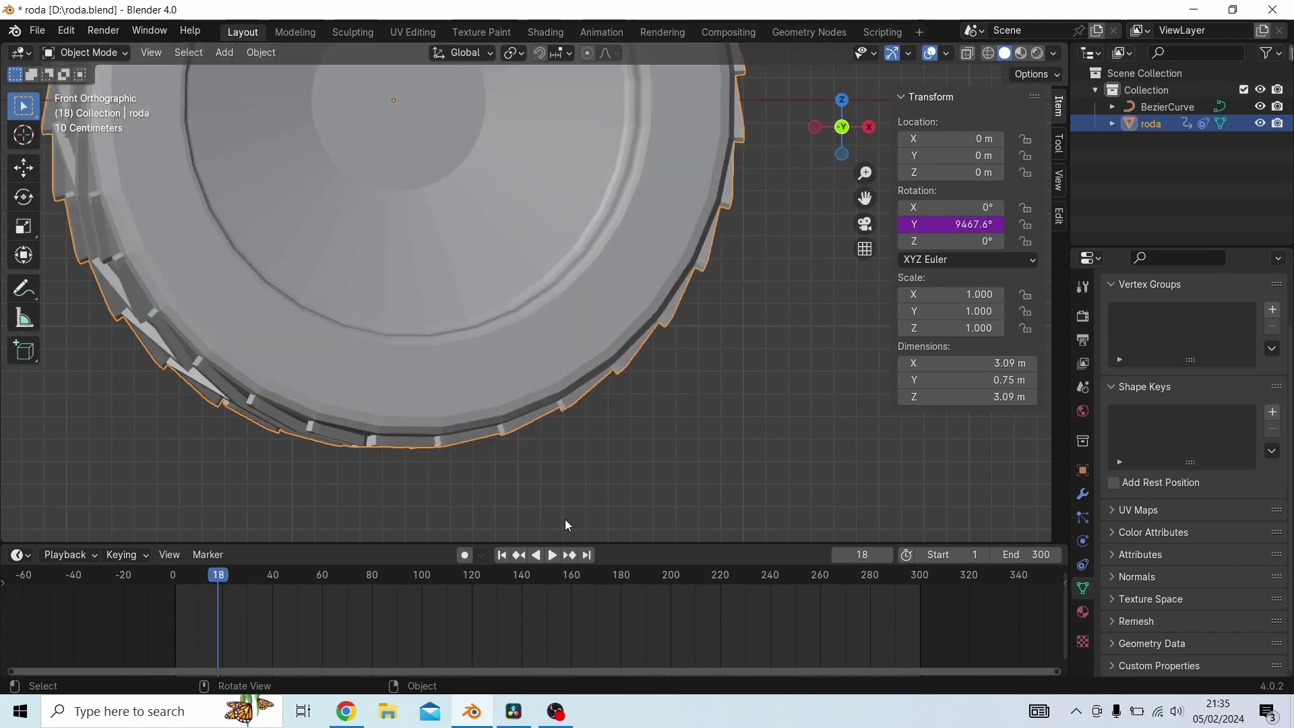
key("Right")
key("Right")
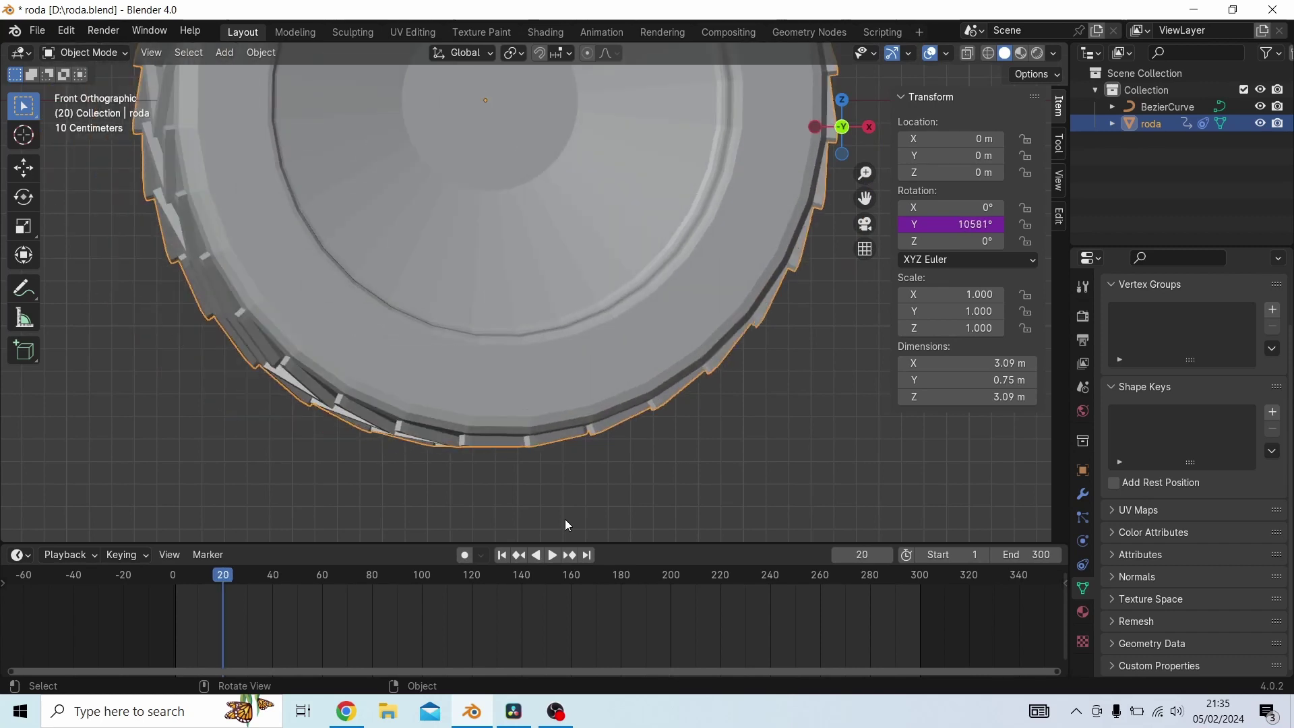
key("Right")
key("Right")
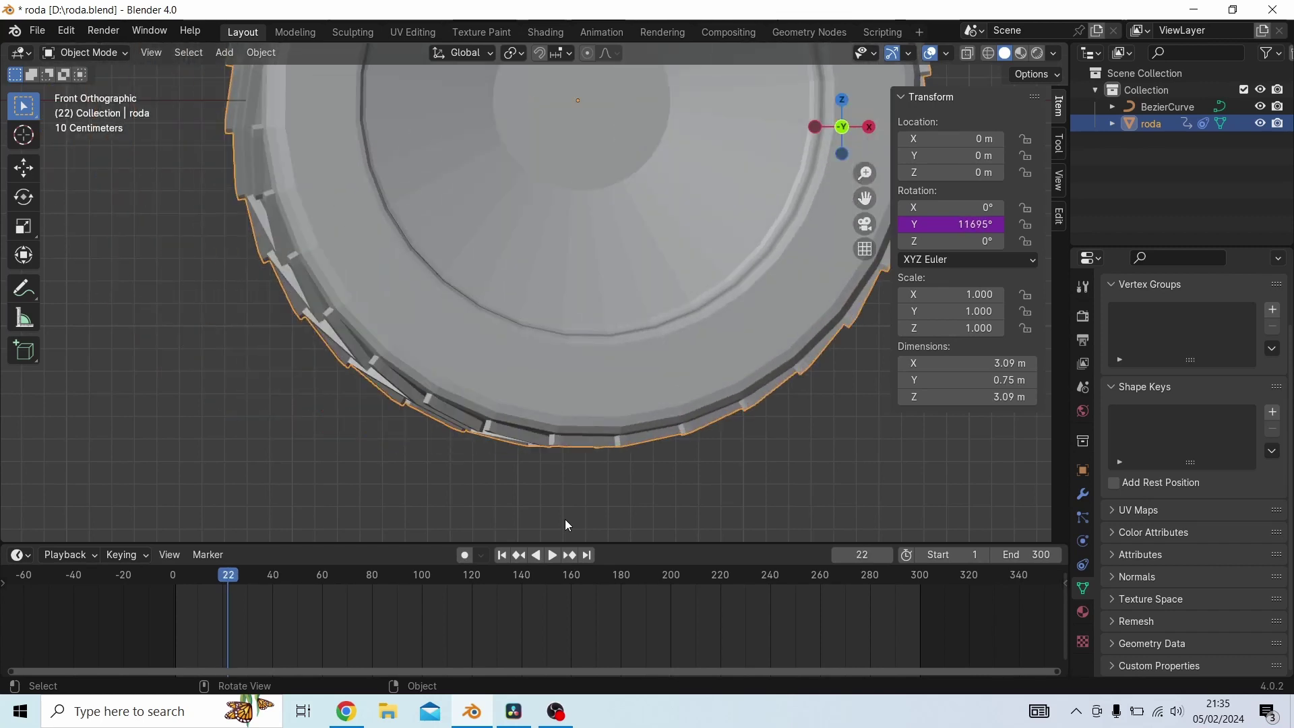
key("Left")
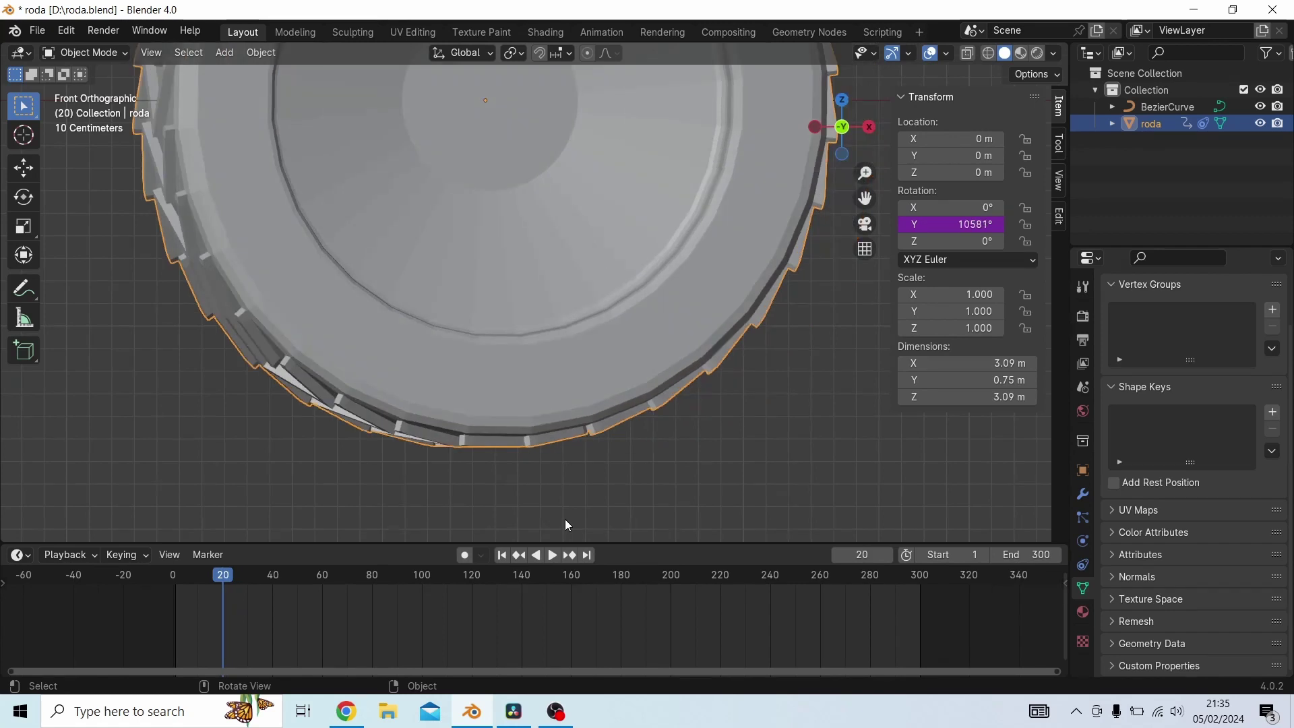
key("Right")
key("Right")
key("Right")
key("Right")
key("Right")
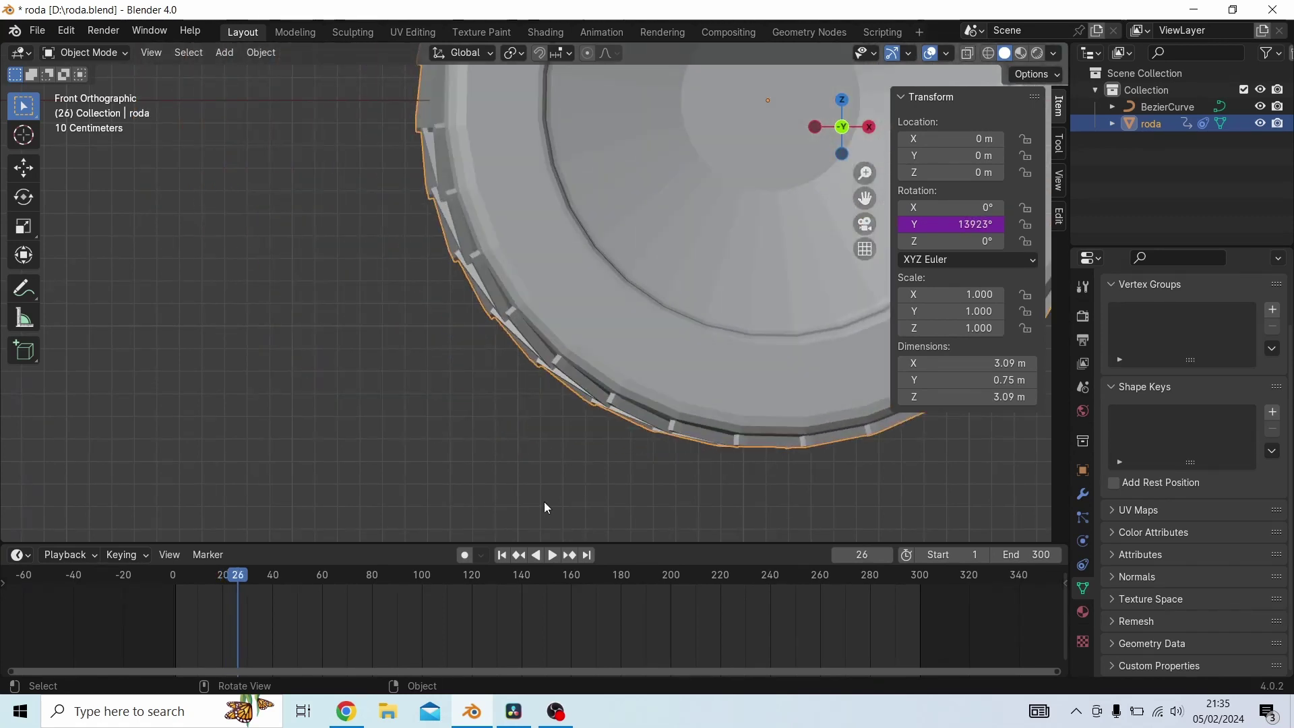
Play the animation from frame 26 while viewing the whole wheel from an angled perspective, and stop it just past frame 200
scroll(477, 381, "down", 6)
scroll(602, 330, "down", 3)
key("space")
scroll(610, 340, "down", 2)
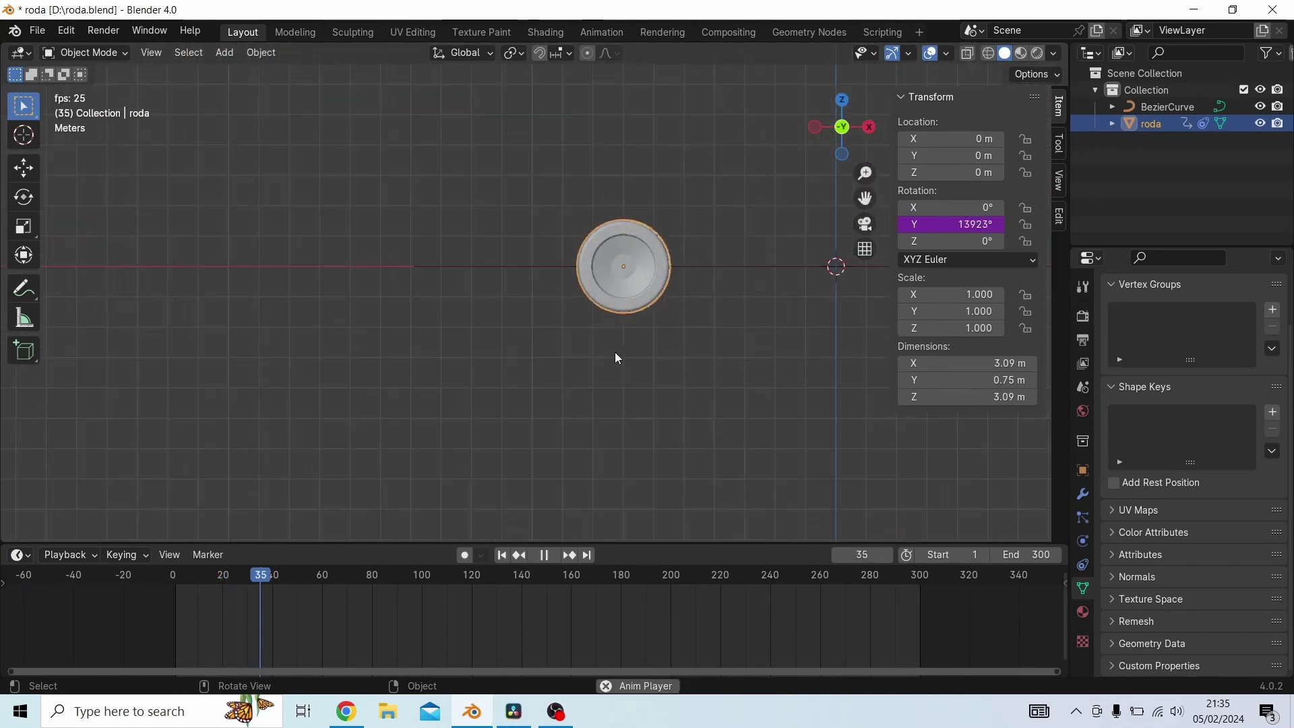
middle_click_drag(633, 336, 347, 290)
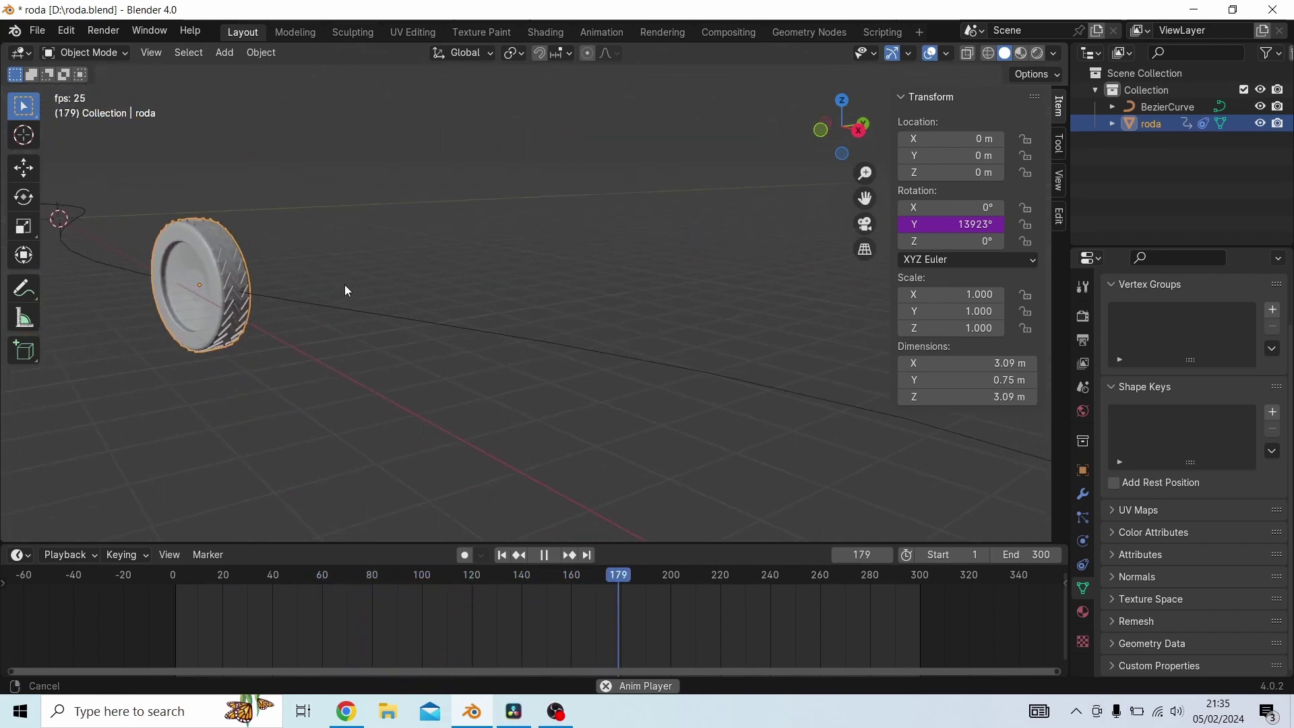
key("space")
Advance frame by frame to frame 231 to examine how the wheel rolls along the curve
key("Right")
key("Right")
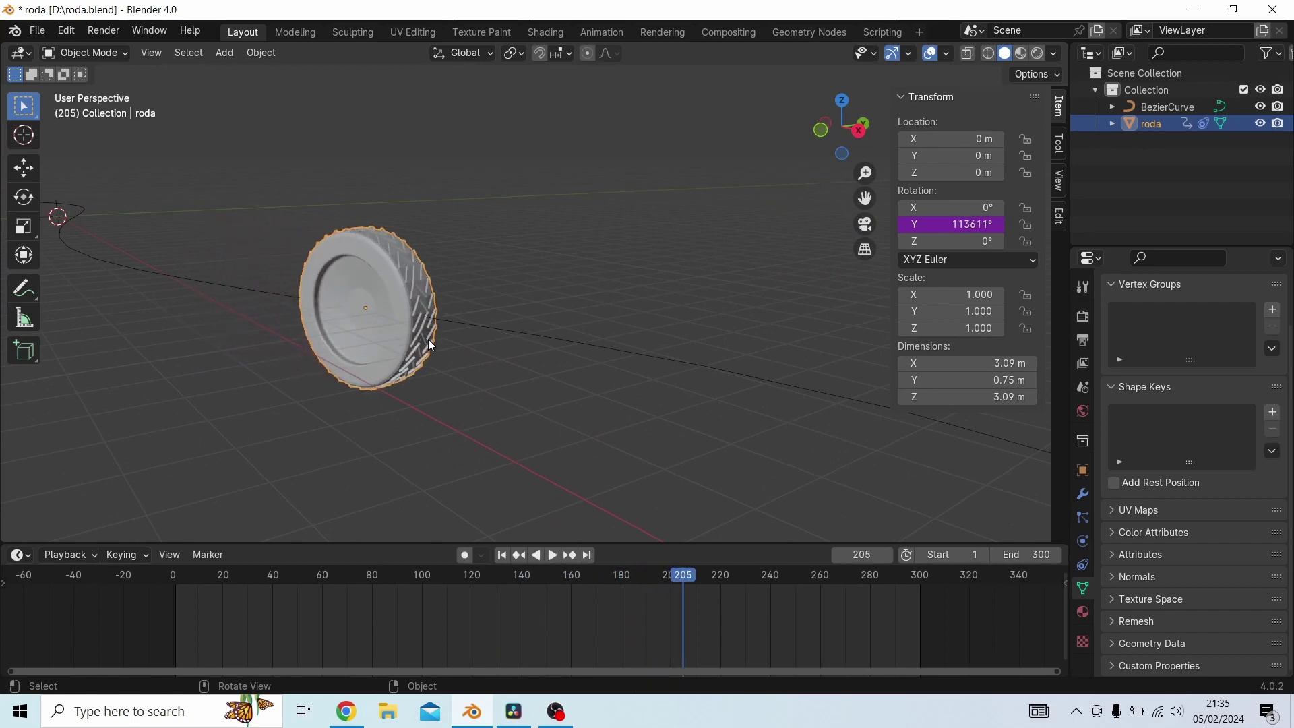
key("Right")
key("Right")
key("Right")
key("Right")
key("Right")
key("Right")
key("Right")
key("Right")
key("Right")
key("Right")
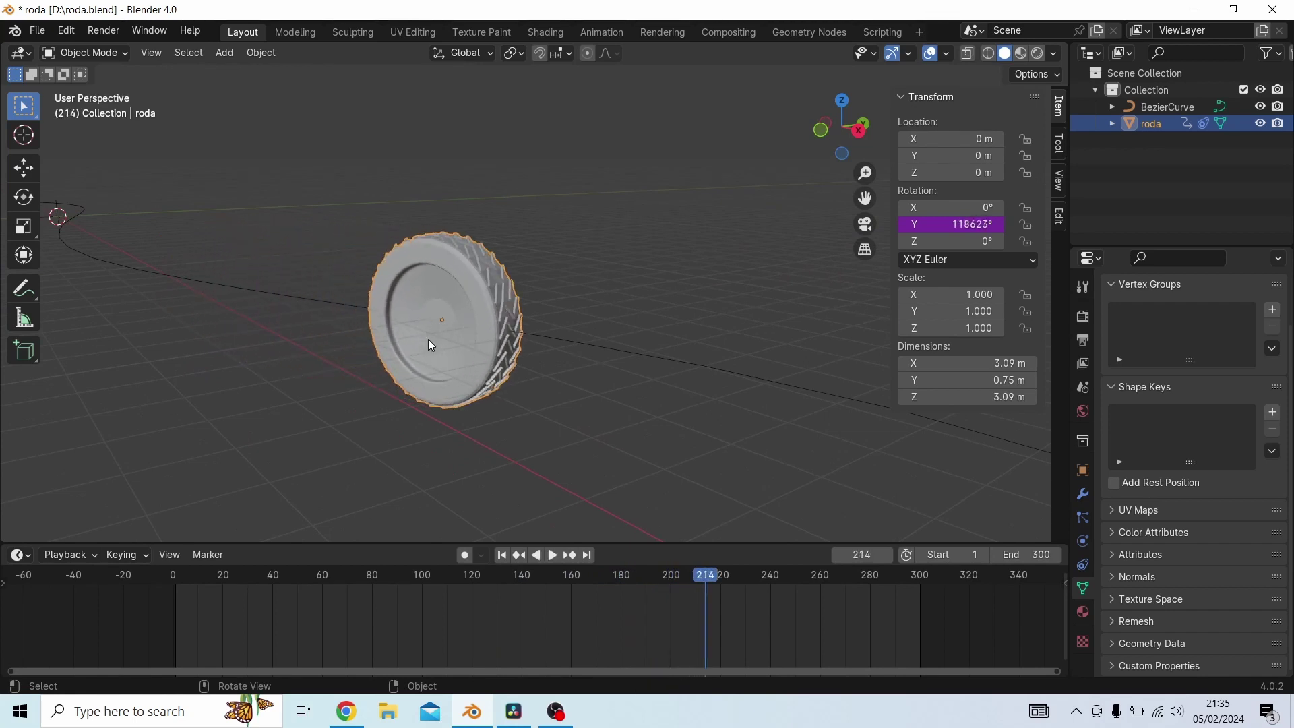
key("Right")
key("Right")
key("Right")
key("Right")
key("Right")
key("Right")
key("Right")
key("Right")
key("Right")
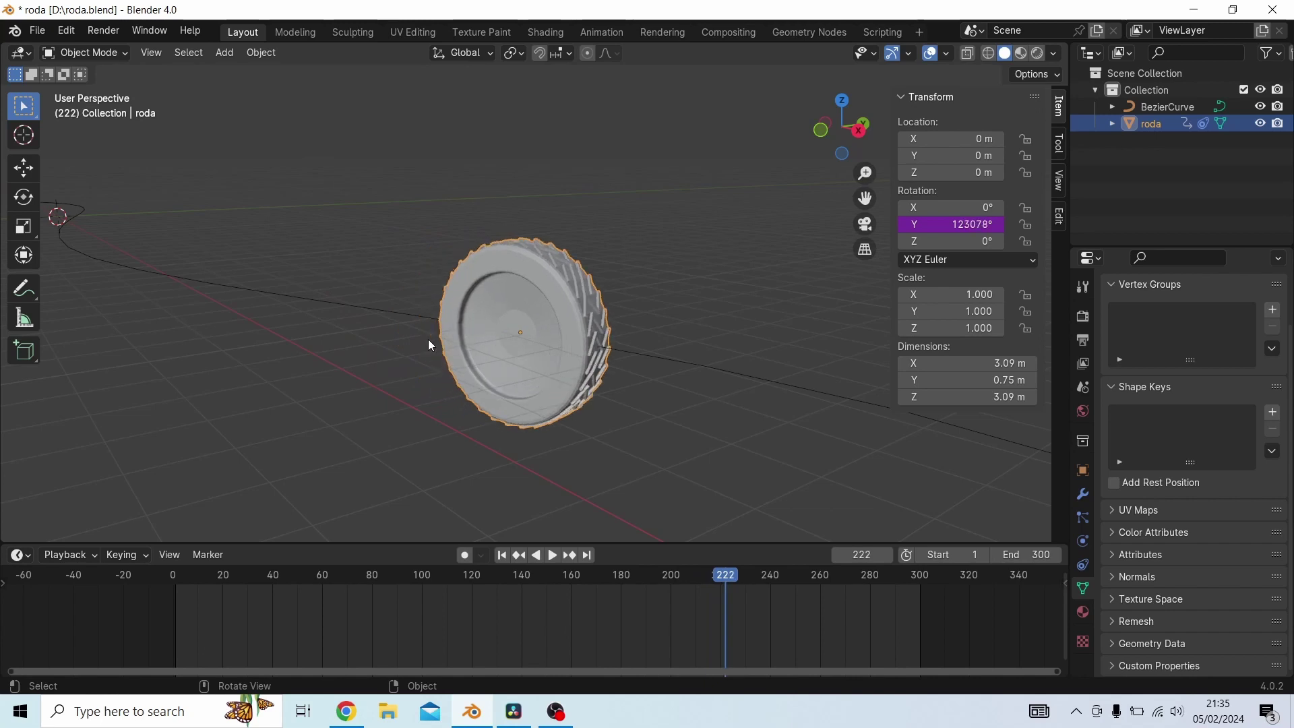
key("Right")
key("Right")
key("Right")
key("Right")
key("Right")
key("Right")
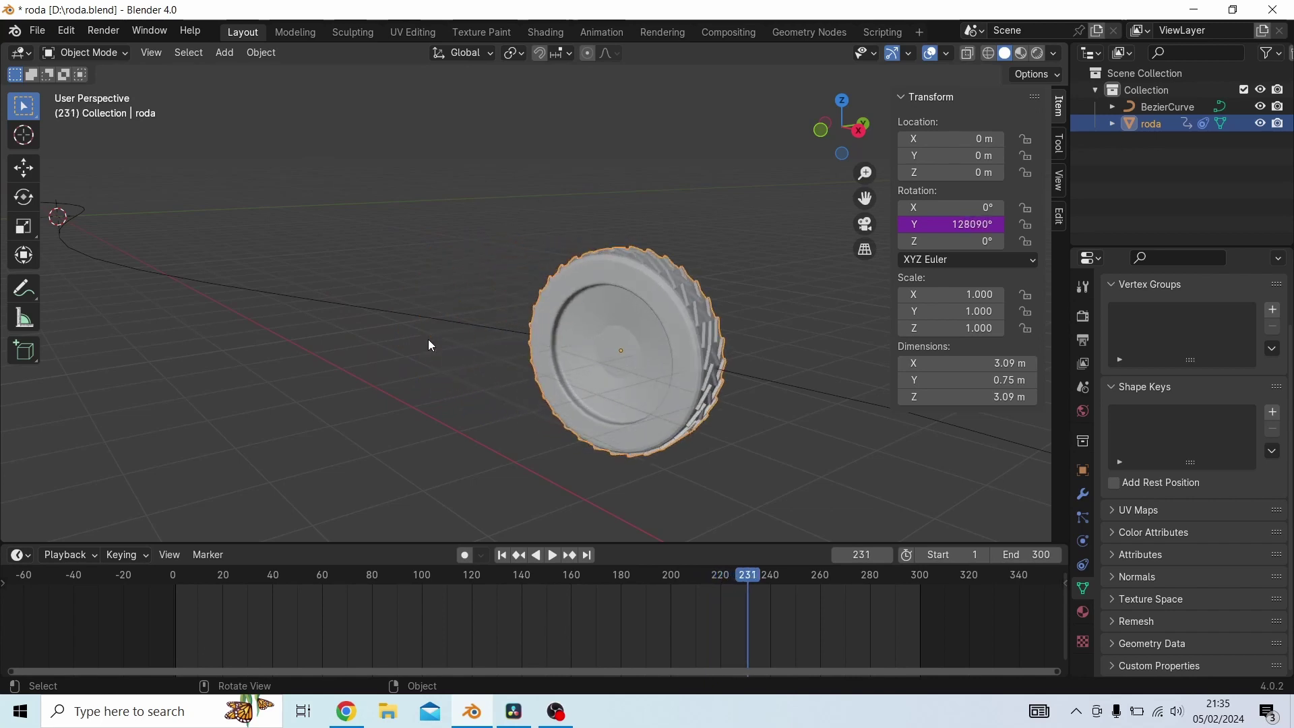
Select the Bezier curve and compare the wheel's roll against it up to frame 239, returning to frame 233
left_click(439, 317)
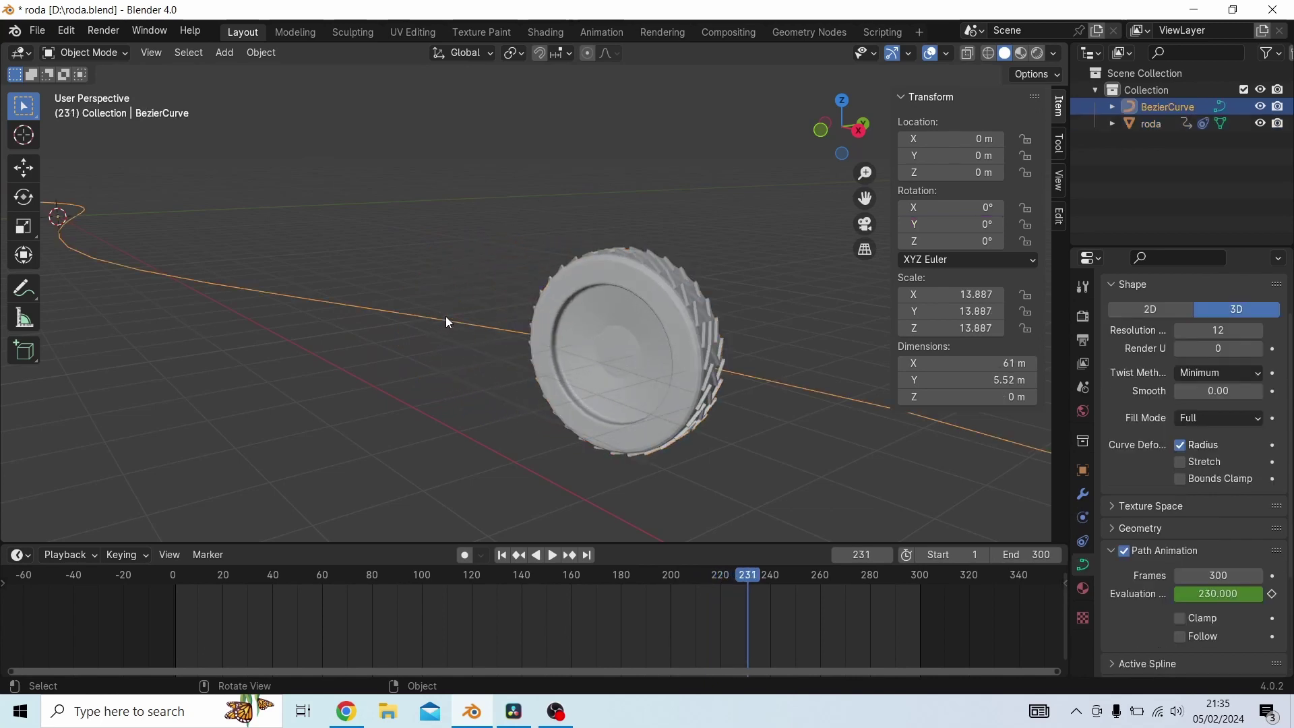
key("Right")
key("Right")
key("Right")
key("Right")
key("Right")
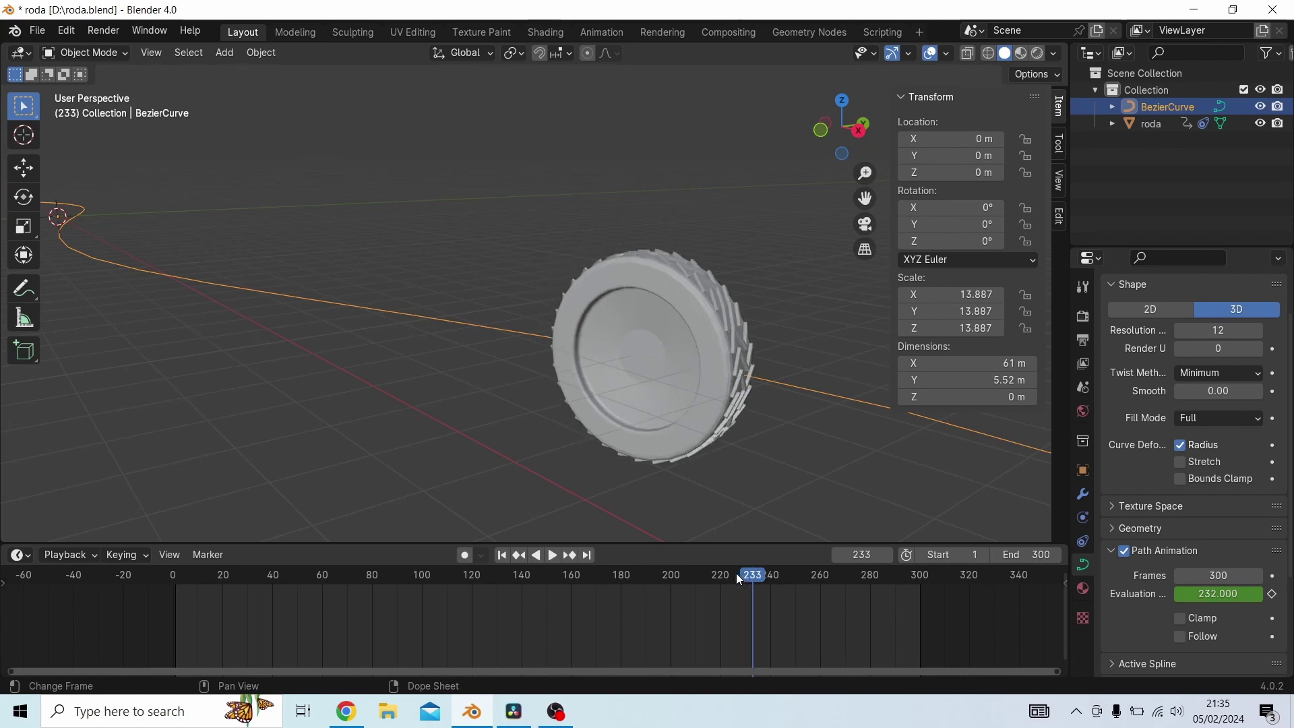
key("Right")
key("Right")
key("Right")
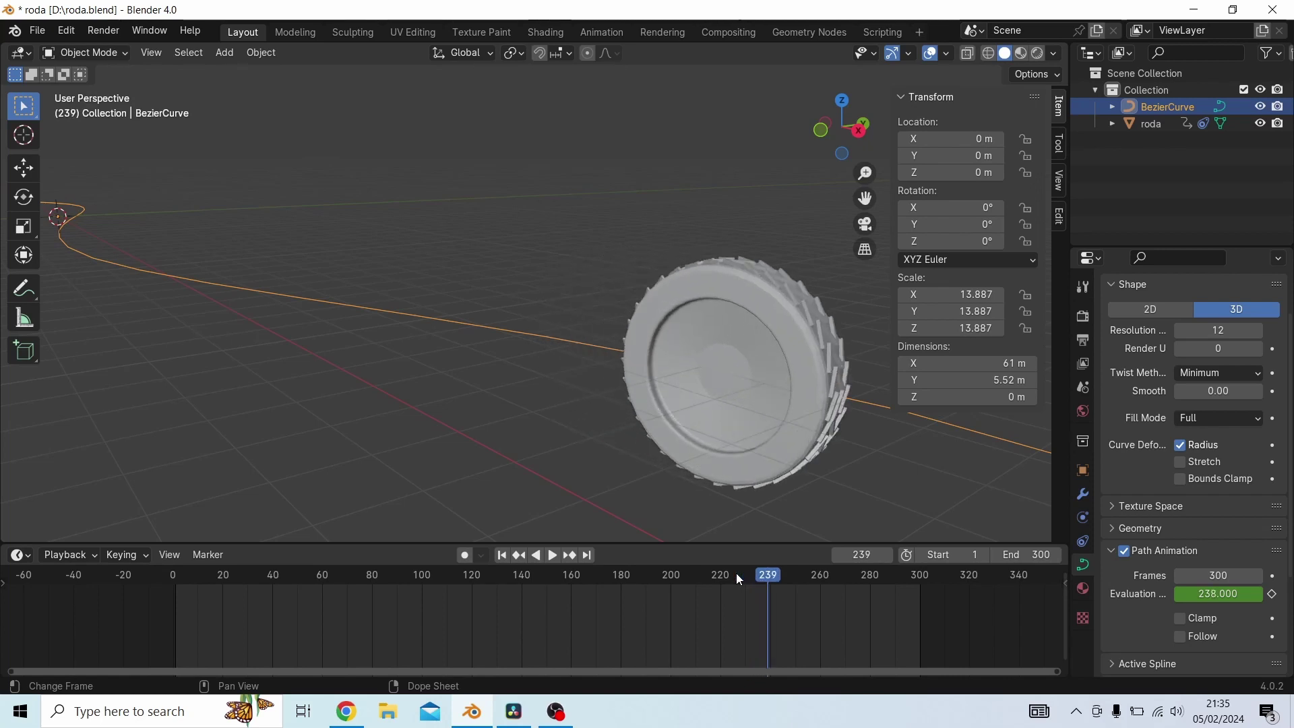
key("Left")
key("Left")
key("Left")
key("Left")
key("Left")
key("Left")
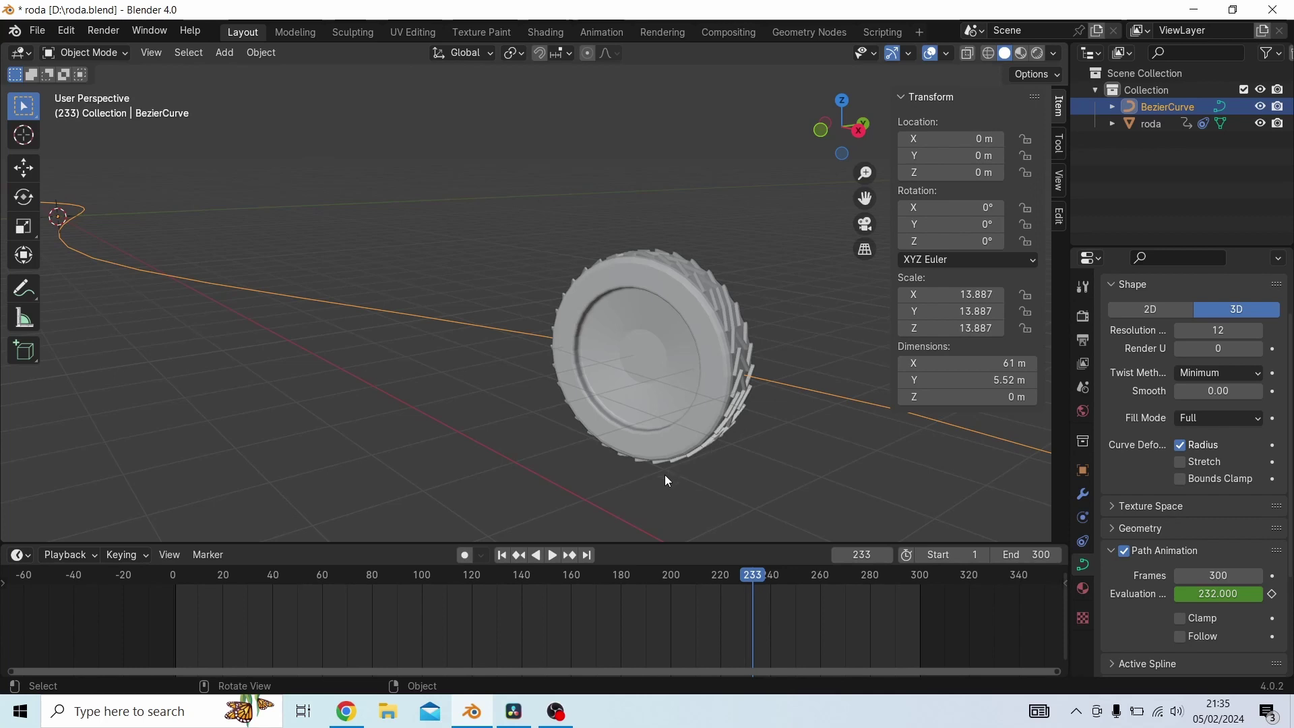
Advance frame by frame from frame 233 to frame 246 to recheck the wheel's roll along the highlighted path
key("Right")
key("Right")
key("Right")
key("Right")
key("Right")
key("Right")
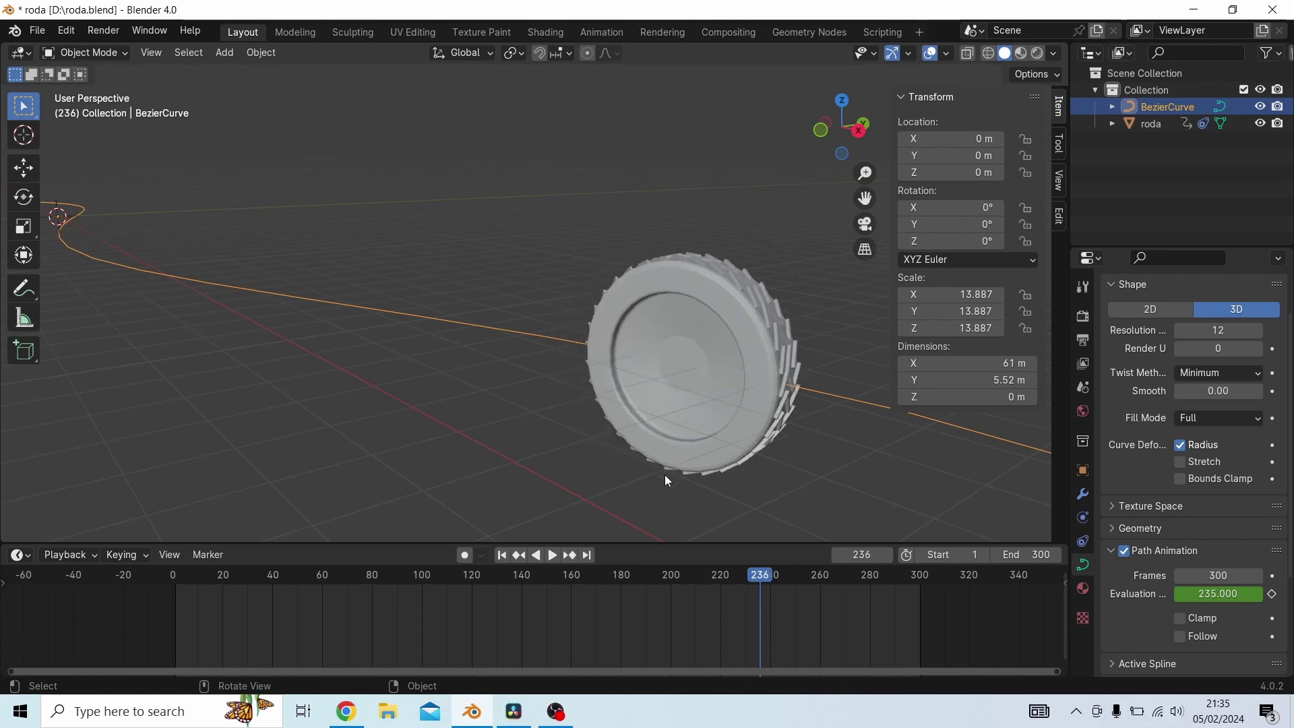
key("Right")
key("Right")
key("Right")
key("Right")
key("Right")
key("Right")
key("Right")
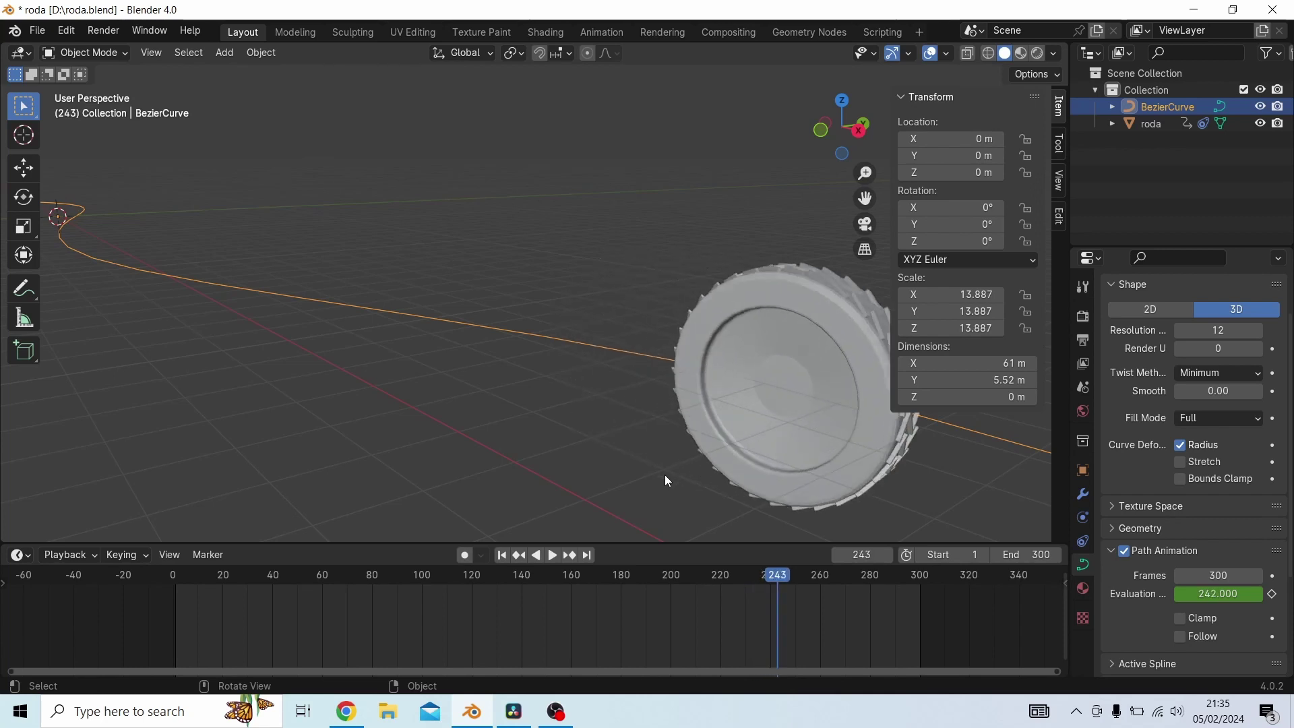
Display the scene in Material Preview shading and bring the wheel into close view
scroll(664, 474, "down", 6)
mouse_move(573, 404)
middle_mouse_down()
mouse_move(671, 436)
mouse_move(487, 398)
mouse_move(529, 414)
mouse_move(572, 402)
middle_mouse_up()
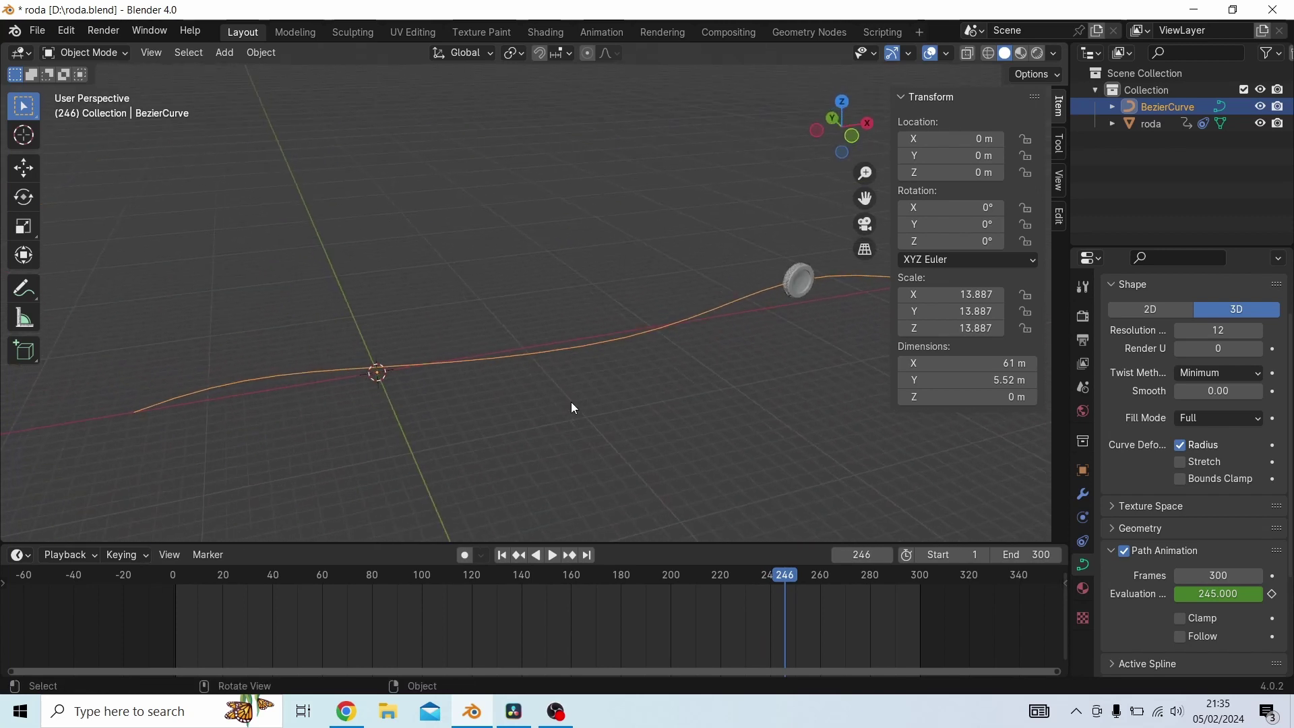
scroll(625, 386, "up", 2)
middle_click_drag(737, 376, 580, 385, "shift")
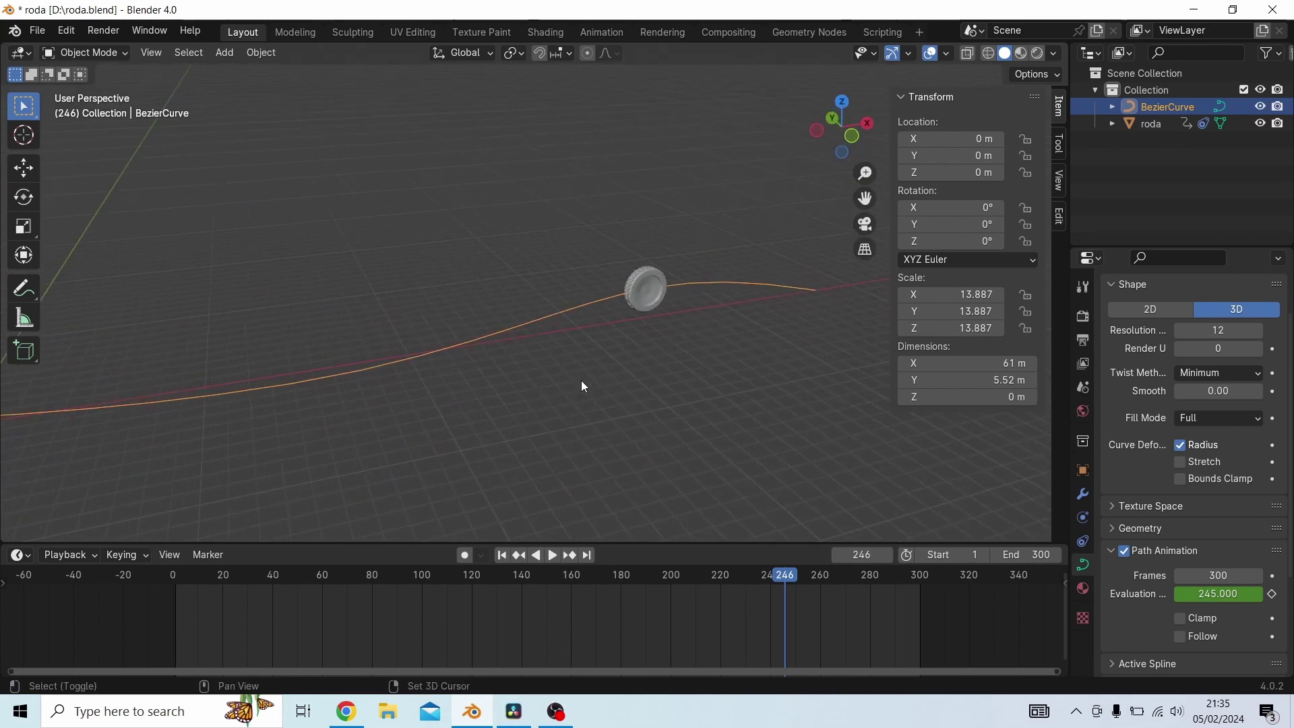
left_click(1022, 52)
middle_click_drag(583, 431, 531, 348)
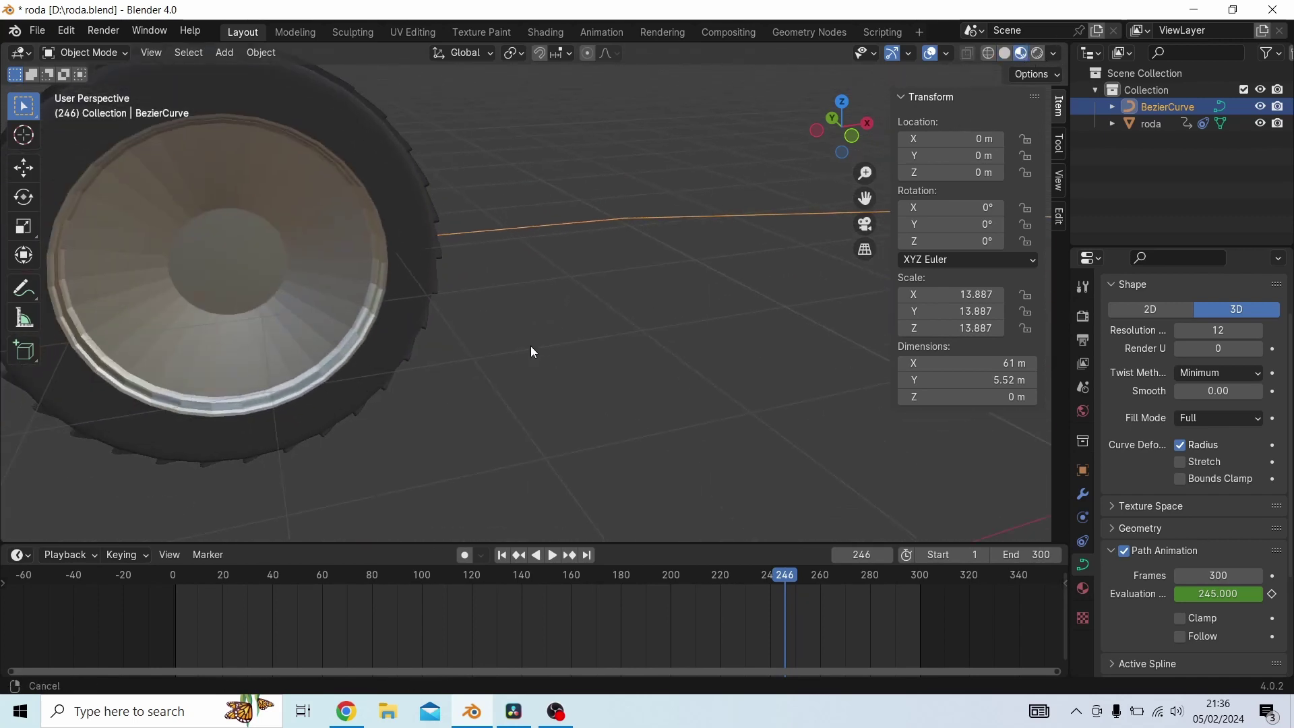
Select the roda wheel and review the scripted expression of its Y rotation driver without editing it
left_click(381, 123)
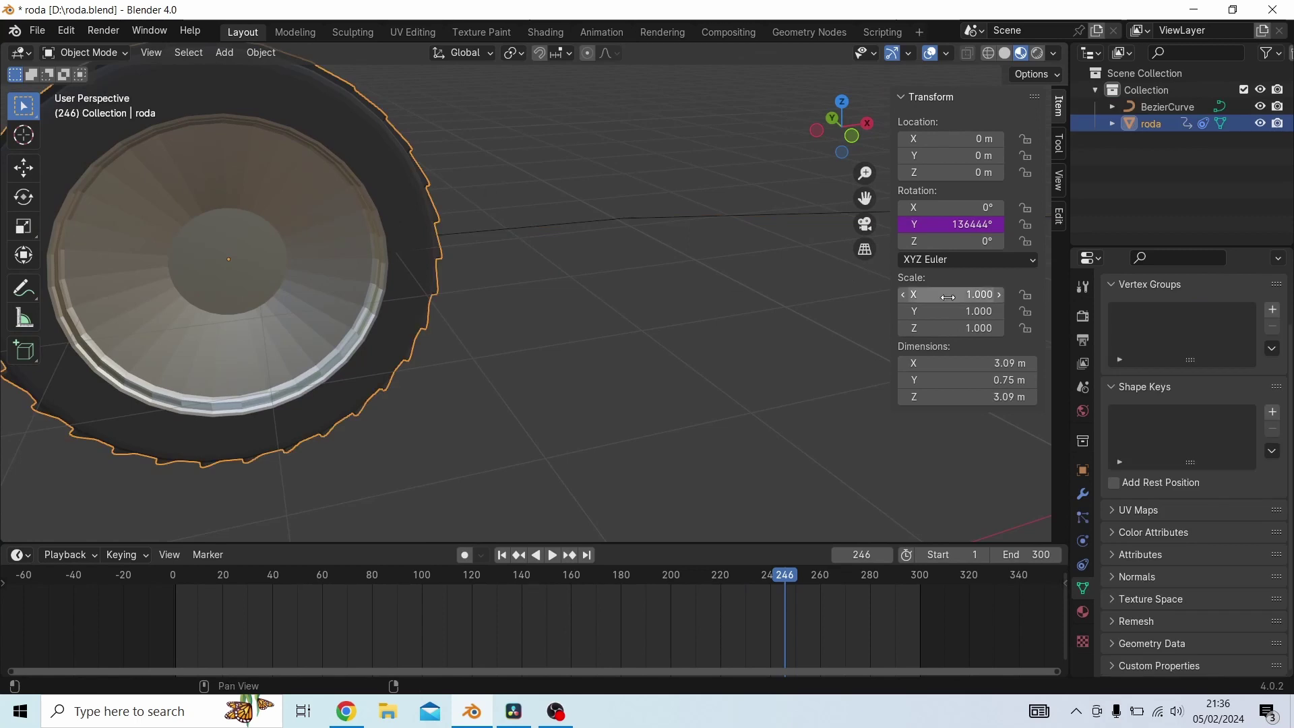
right_click(943, 226)
left_click(927, 227)
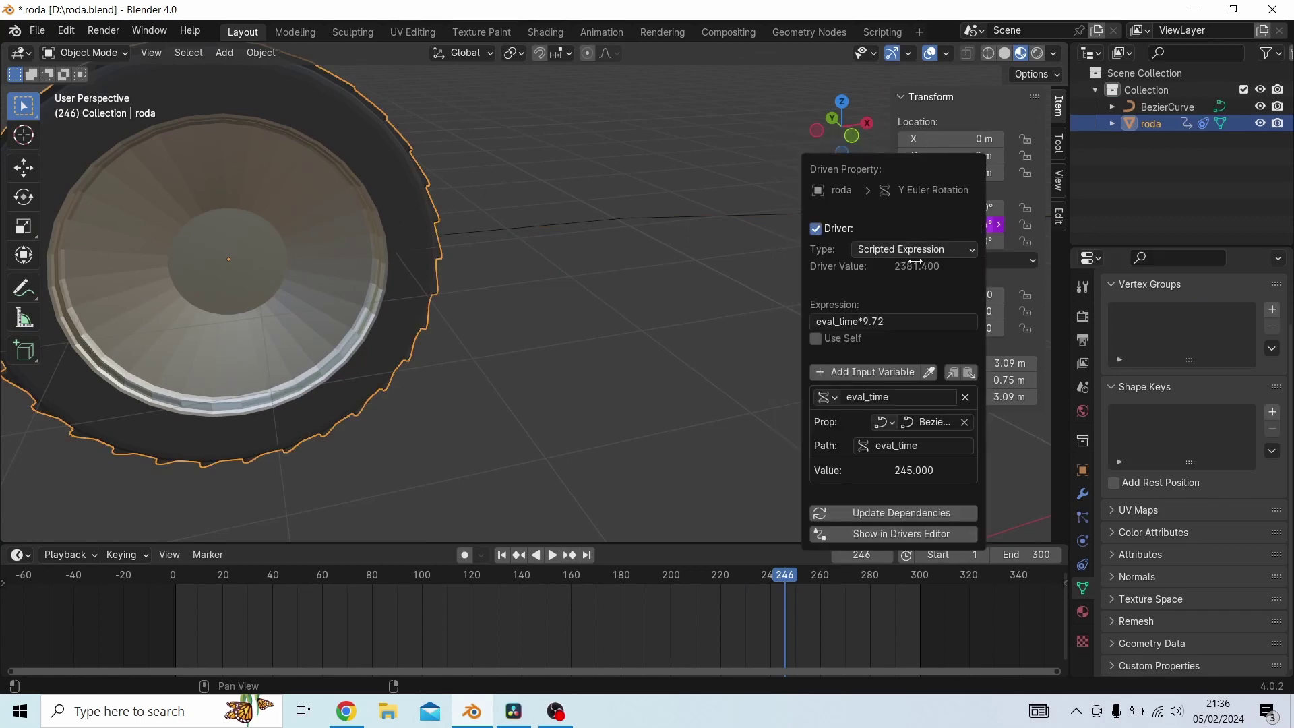
left_click(893, 321)
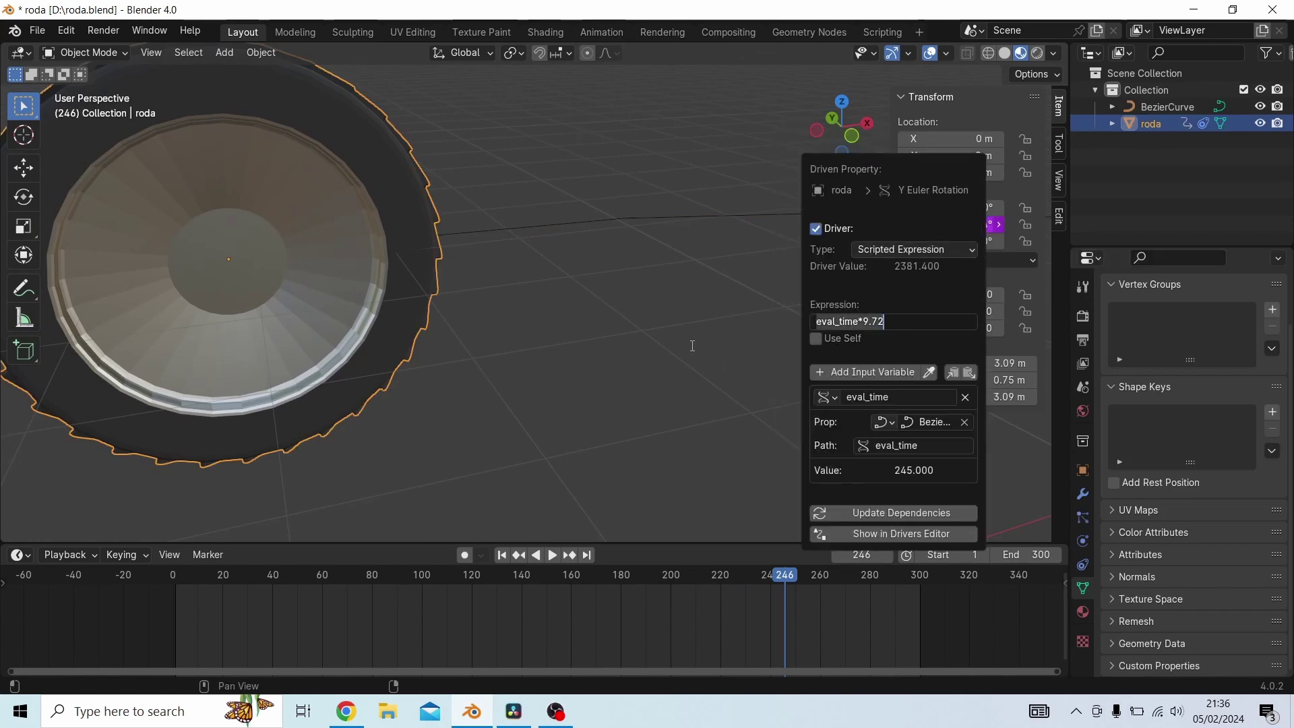
key("Return")
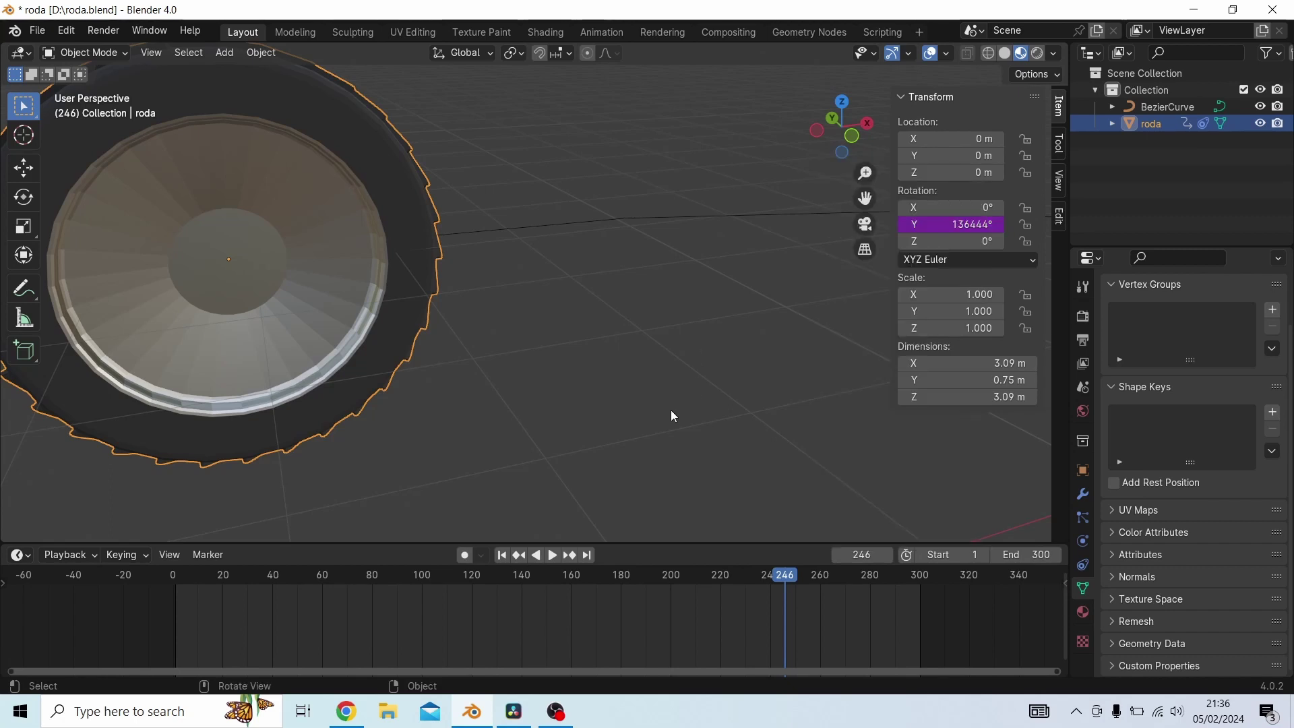
Play the animation from frame 246 with the textured wheel and its path both in view
scroll(490, 326, "down", 5)
middle_click_drag(581, 309, 461, 313)
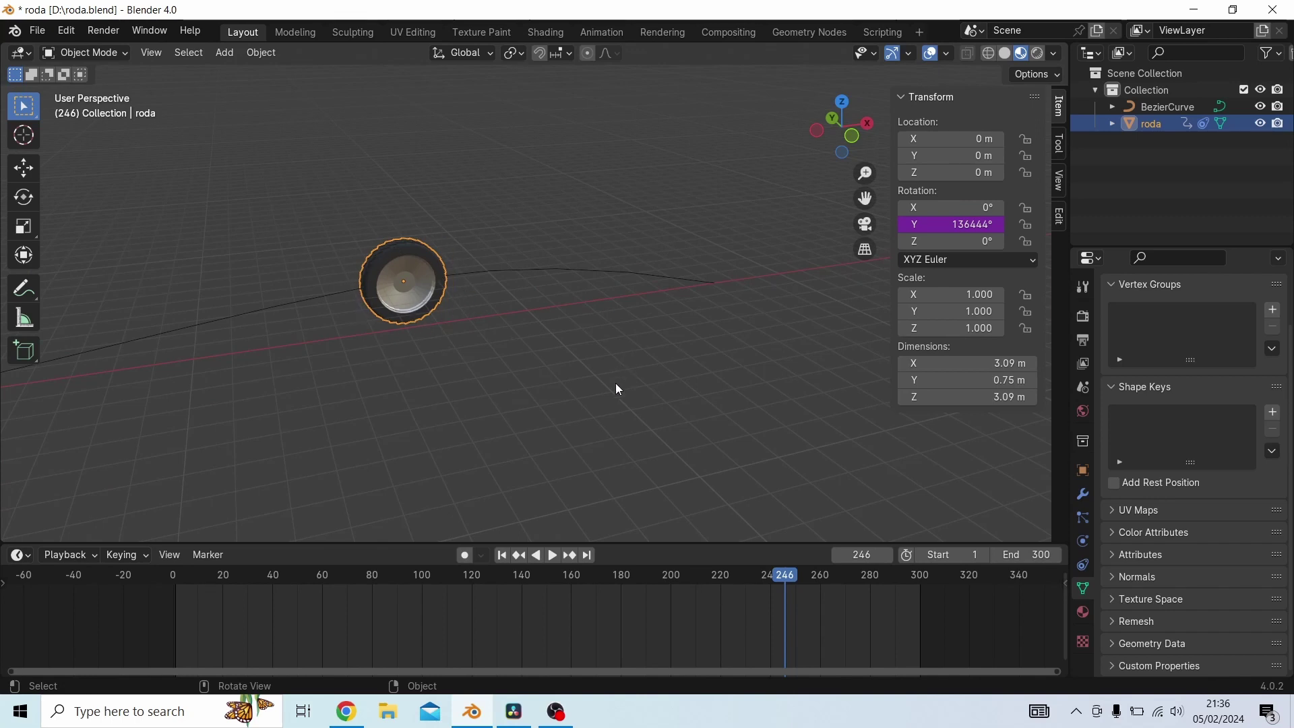
middle_click_drag(526, 384, 608, 352)
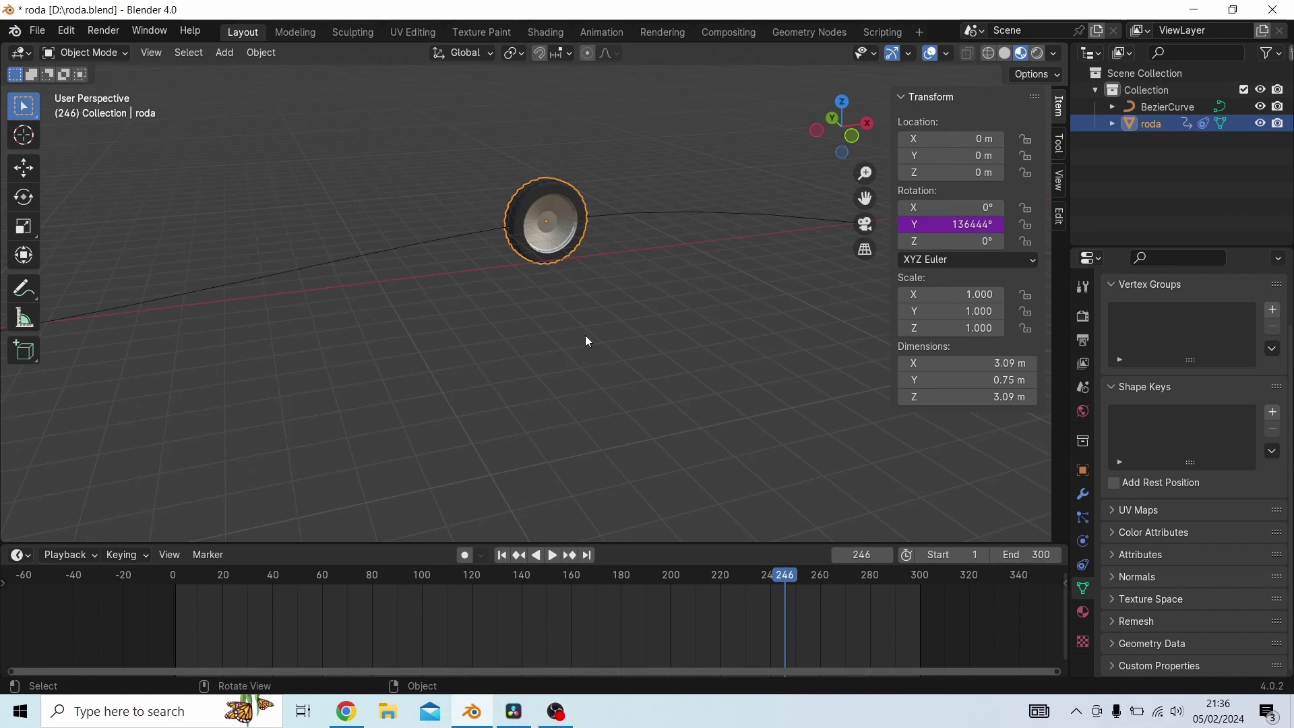
key("space")
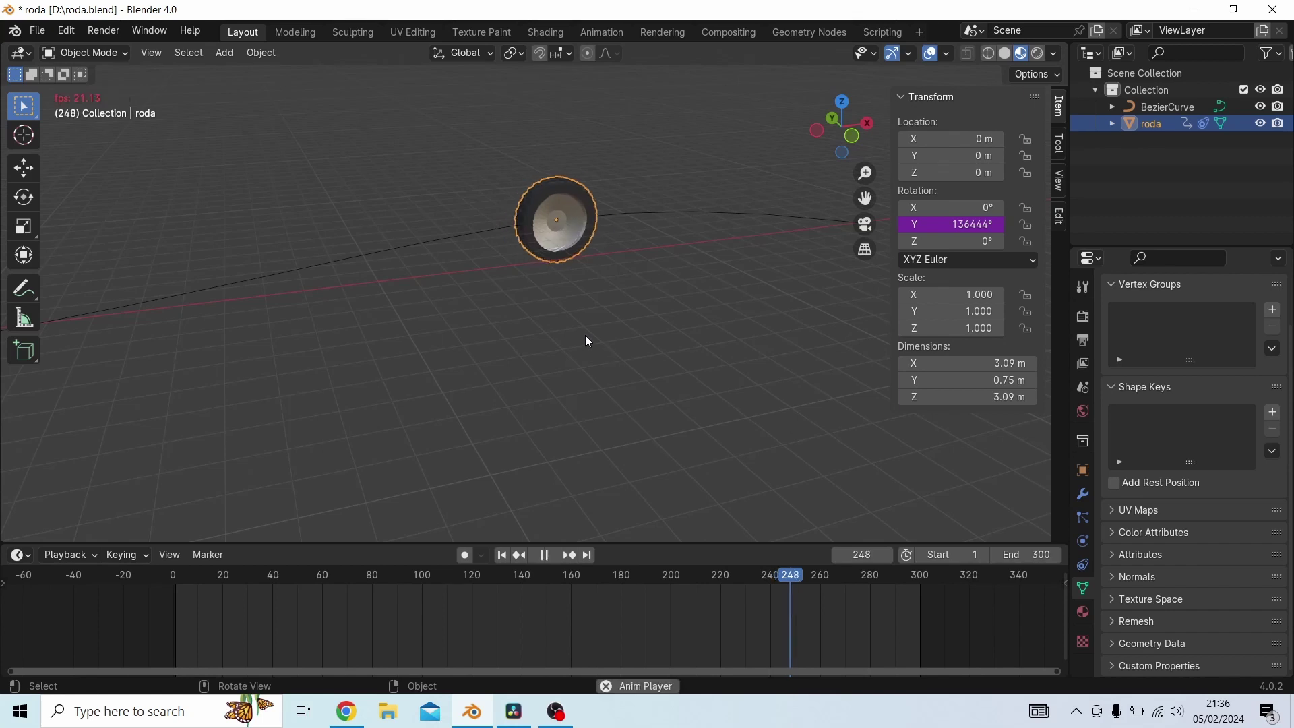